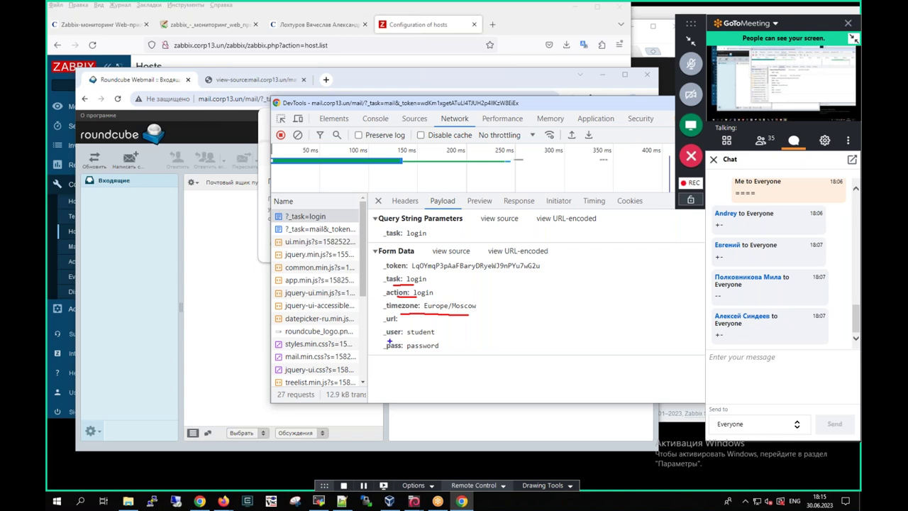
Circle the _user and _pass entries in the login request's form data, mark the _token entry, and copy the _token value
mouse_move(383, 337)
mouse_down()
mouse_move(445, 329)
mouse_move(389, 320)
mouse_move(381, 358)
mouse_move(452, 351)
mouse_move(441, 340)
mouse_up()
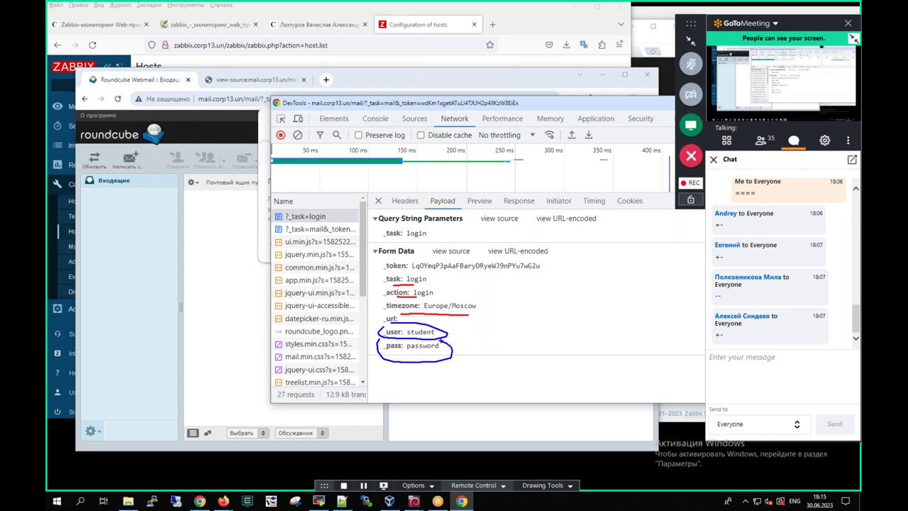
drag(417, 273, 506, 276)
right_click(464, 269)
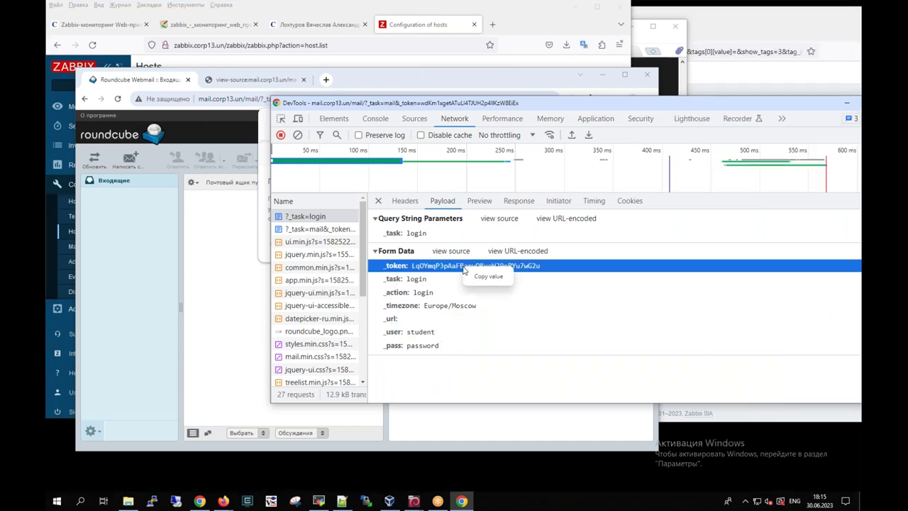
click(488, 276)
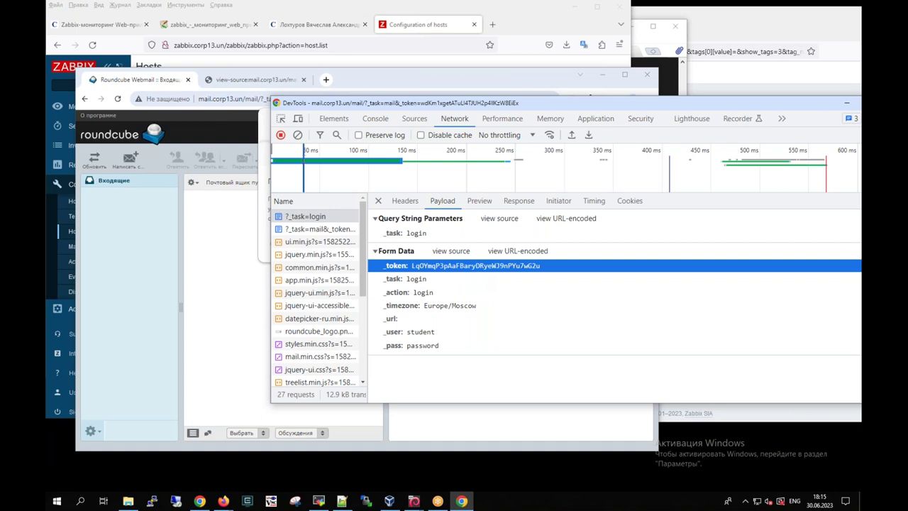
Search the login page's source code for the copied _token value and circle the hidden _token input
click(240, 82)
key(ctrl+f)
key(ctrl+v)
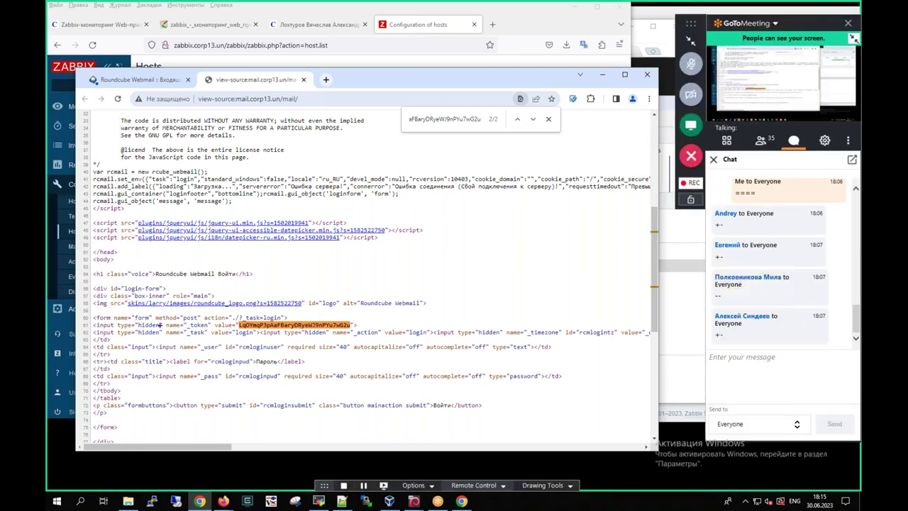
mouse_move(138, 318)
mouse_down()
mouse_move(95, 321)
mouse_move(122, 333)
mouse_move(353, 332)
mouse_move(368, 319)
mouse_move(126, 317)
mouse_up()
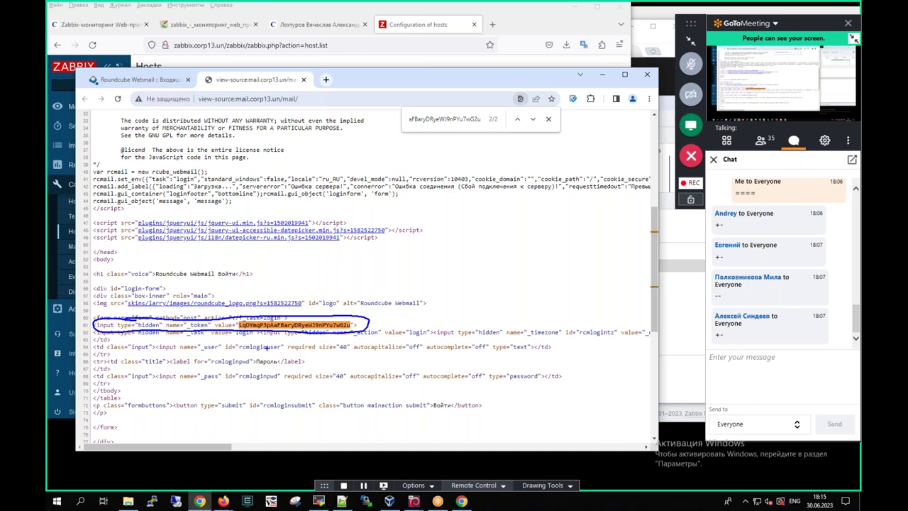
Dismiss the saved-password warning in the Roundcube inbox and open the inbox page's source code
click(142, 80)
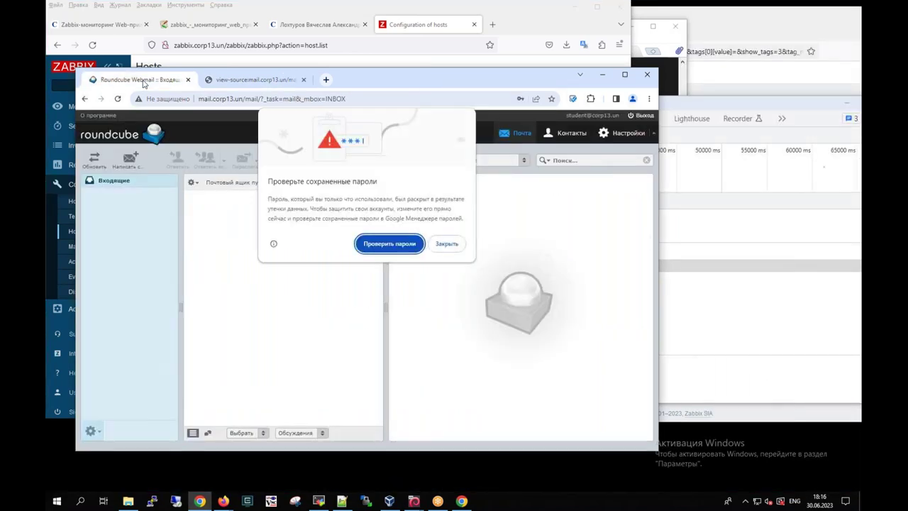
click(449, 248)
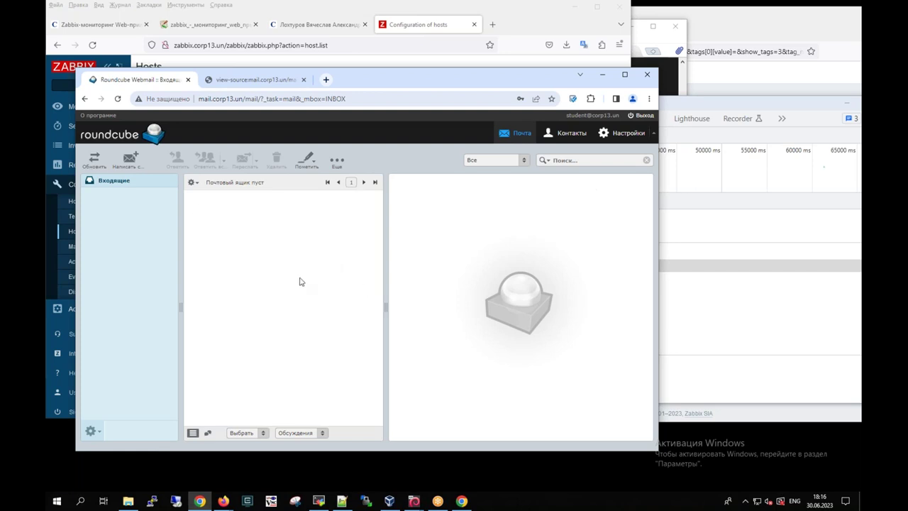
mouse_move(627, 107)
mouse_down()
mouse_move(622, 119)
mouse_move(622, 106)
mouse_up()
right_click(300, 272)
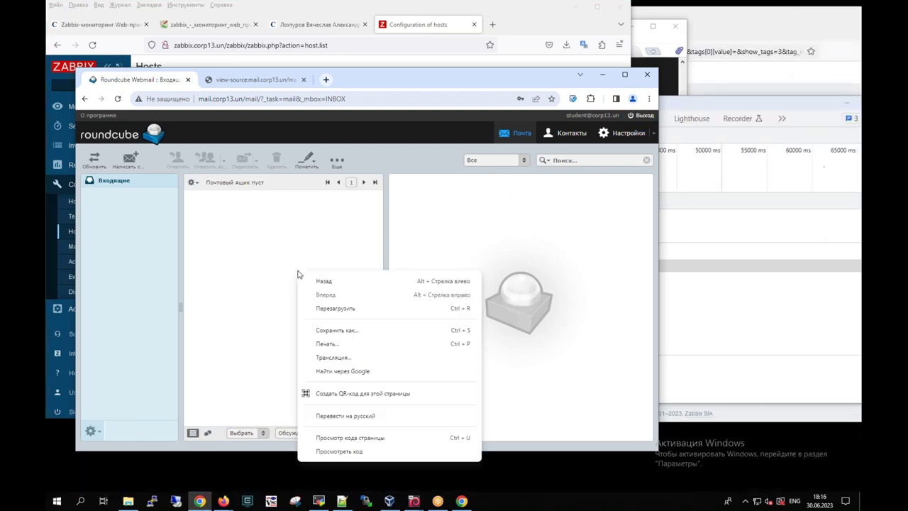
click(352, 442)
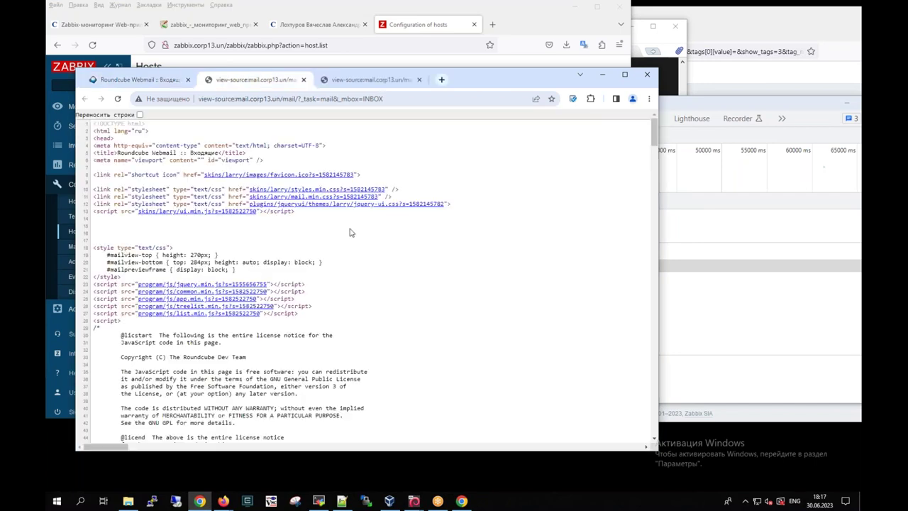
Search the inbox page's source code for "logo" and highlight the button-logout entry
click(381, 81)
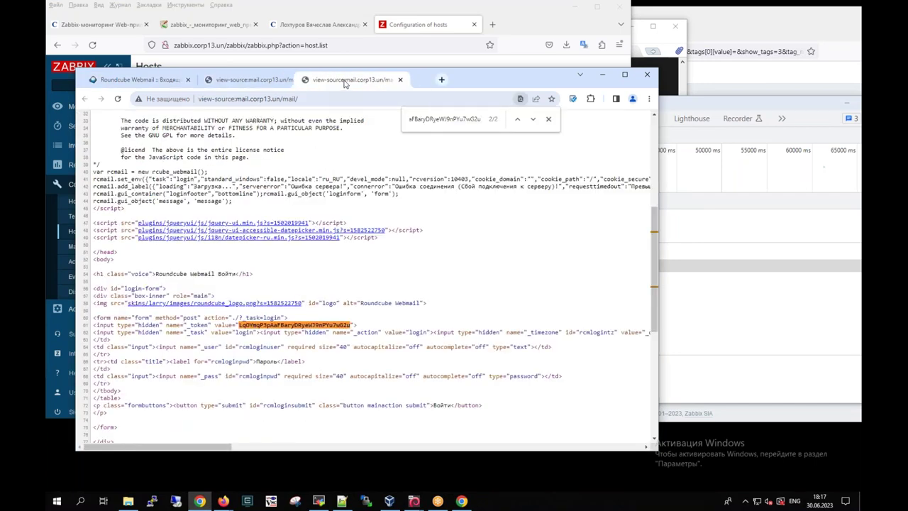
click(287, 81)
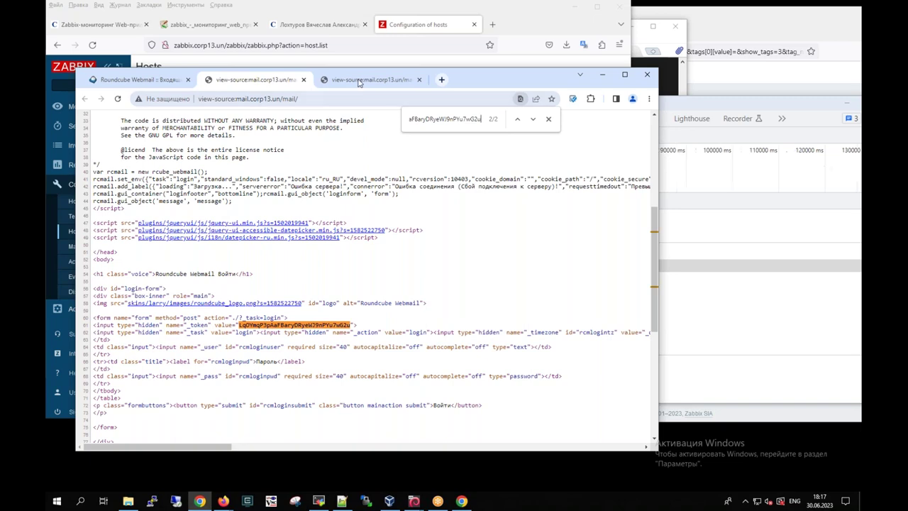
click(358, 80)
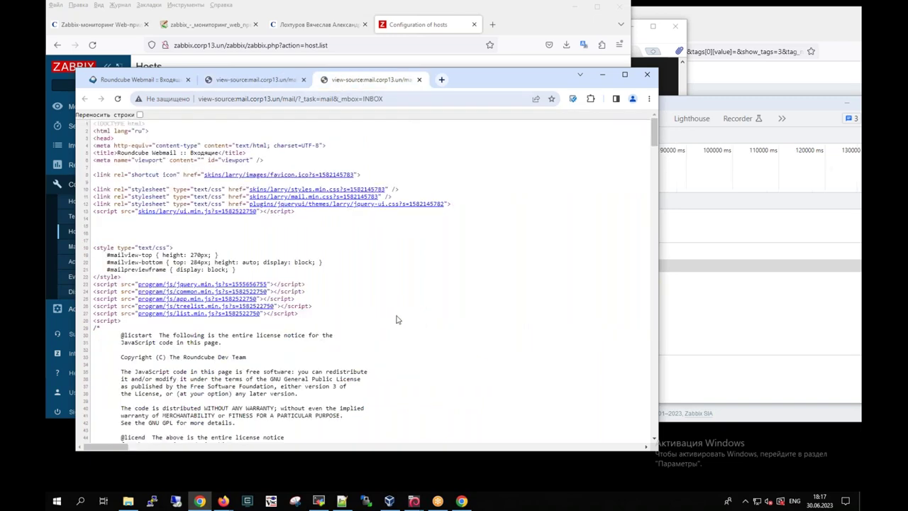
scroll(397, 320, down, 6)
key(ctrl+f)
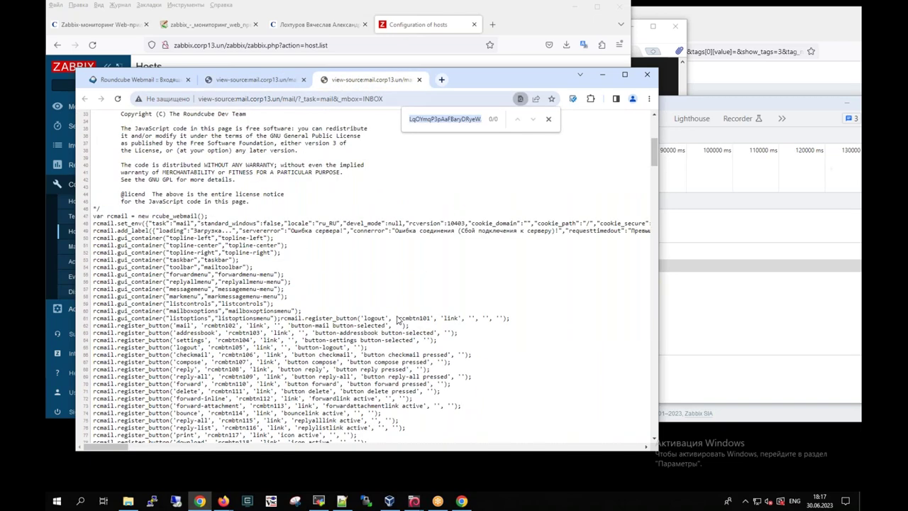
text(log)
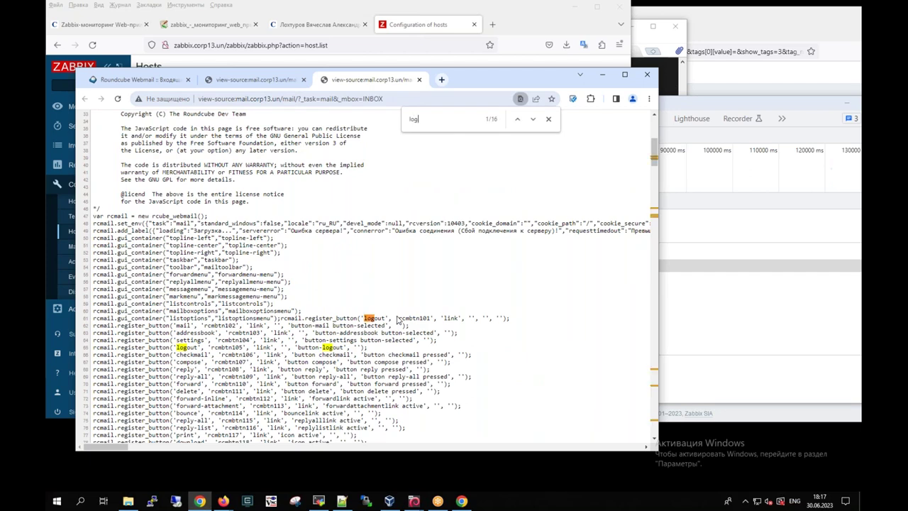
text(o)
drag(298, 347, 346, 349)
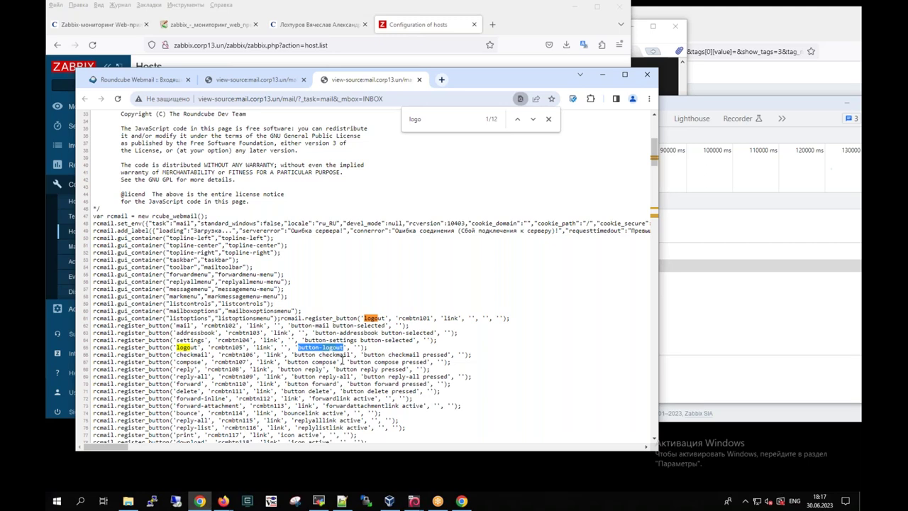
Bring DevTools to the front, clear its network log and move its window clear of the webmail's logout link
click(401, 26)
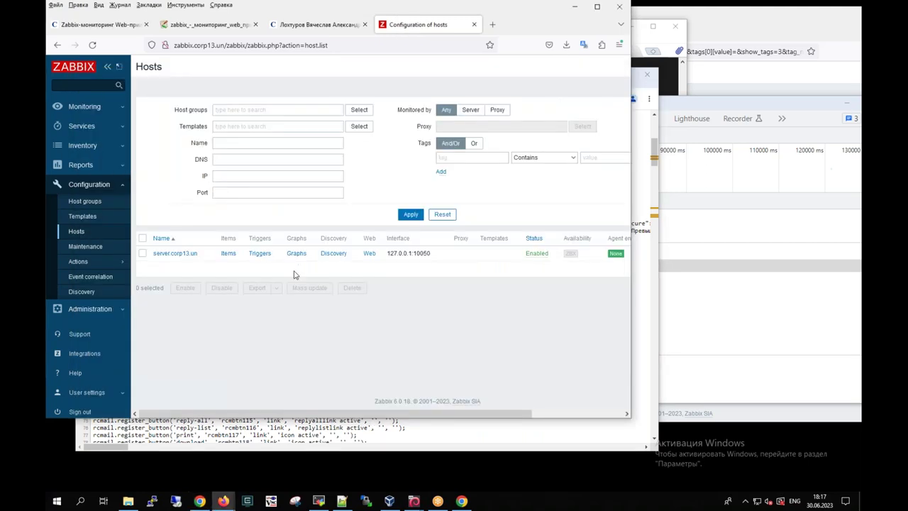
click(199, 501)
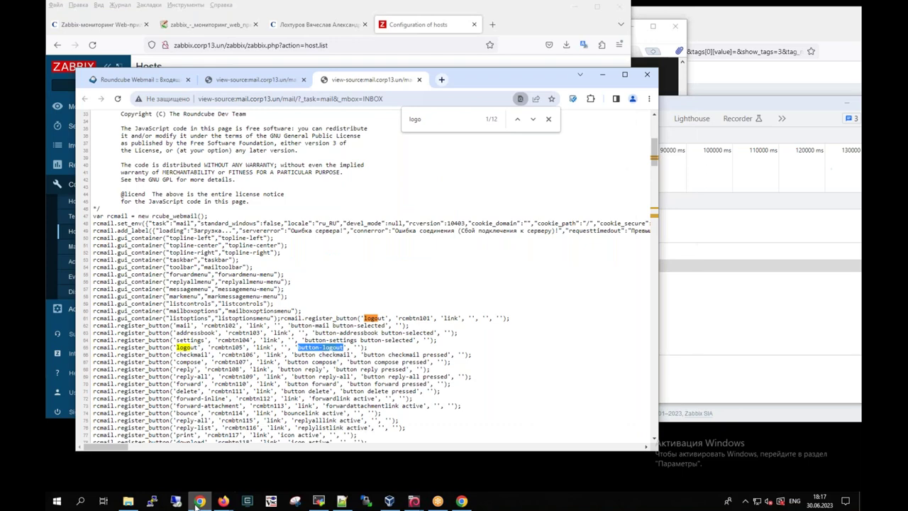
click(460, 501)
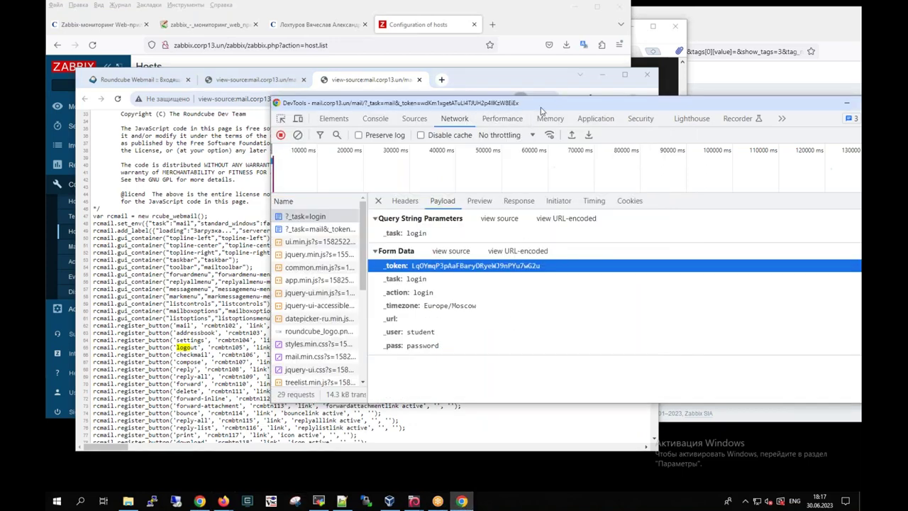
drag(505, 112, 421, 113)
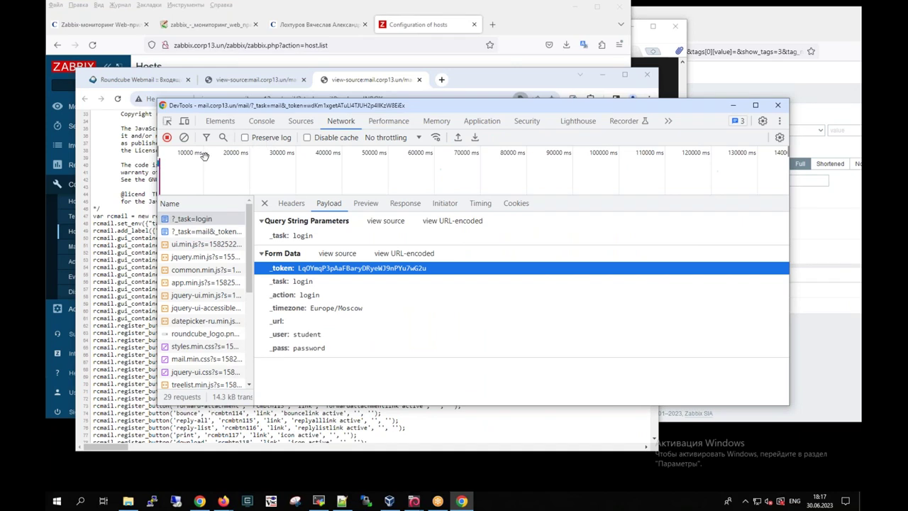
click(184, 139)
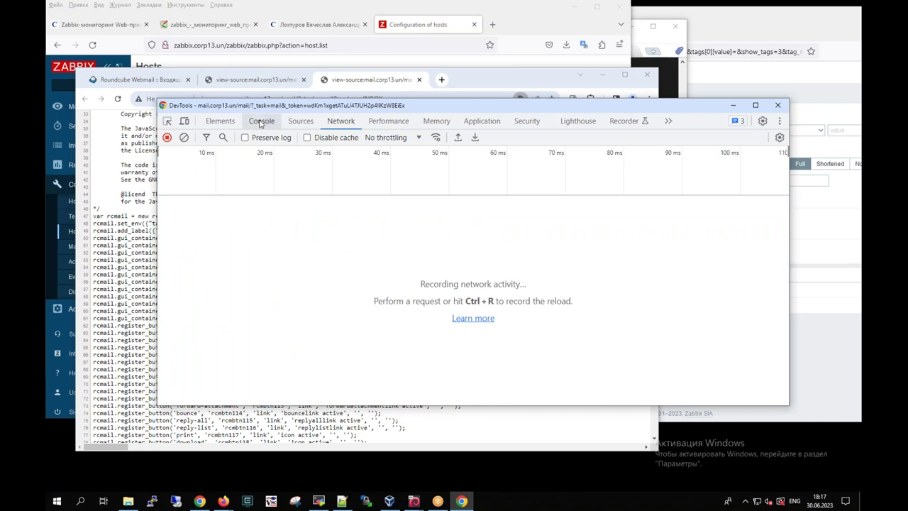
drag(277, 110, 291, 112)
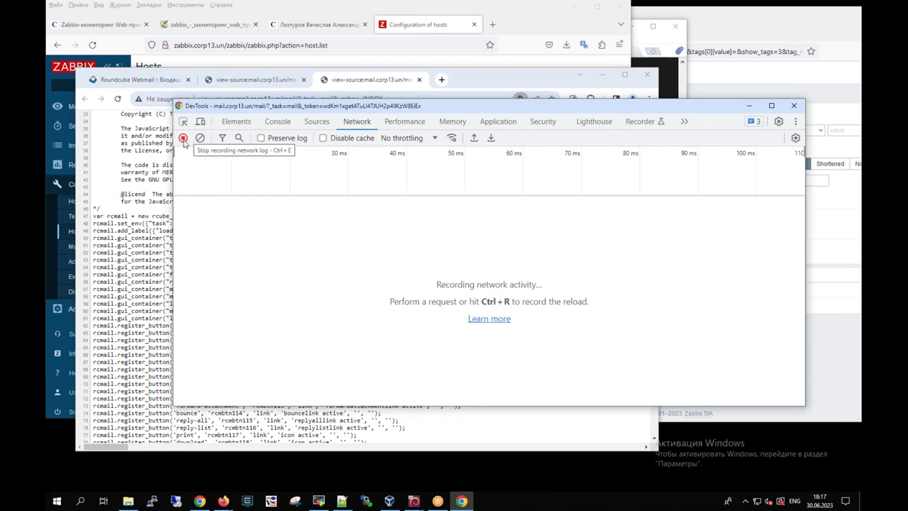
drag(250, 107, 307, 134)
Return to the Roundcube inbox and log out of the mailbox
click(353, 83)
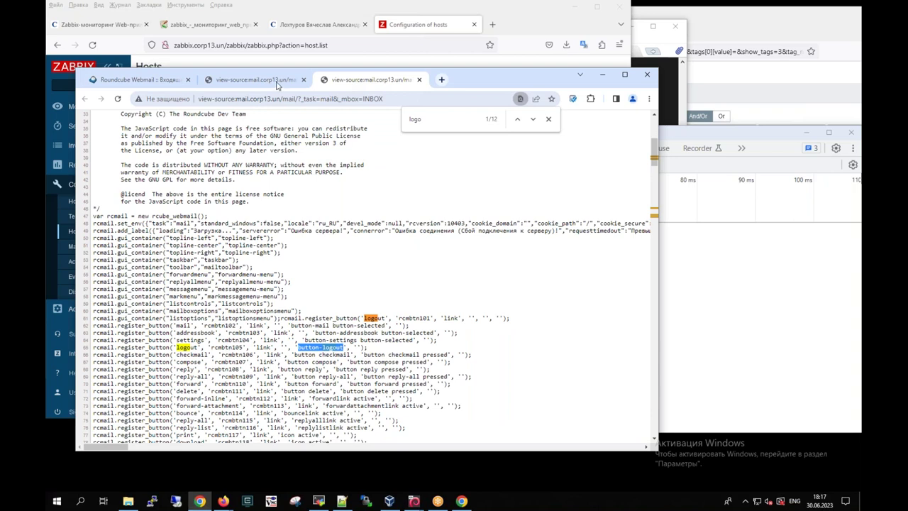
click(153, 81)
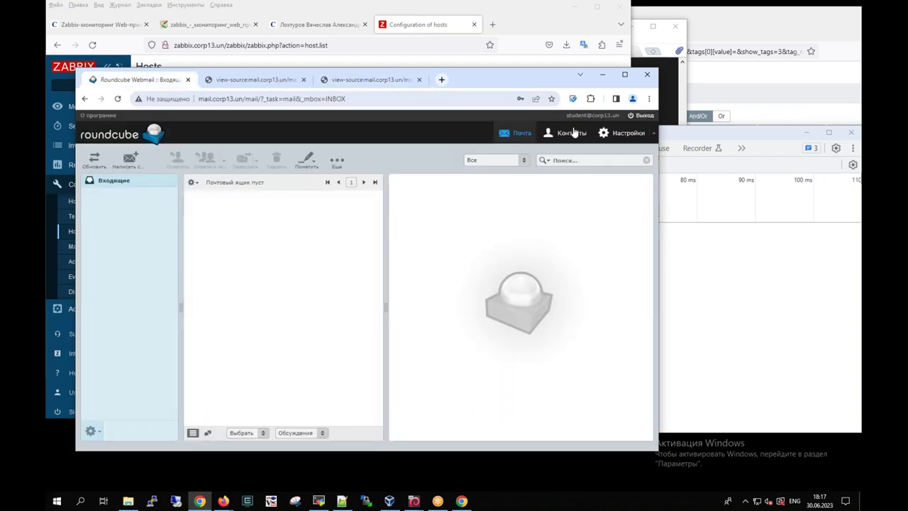
click(642, 117)
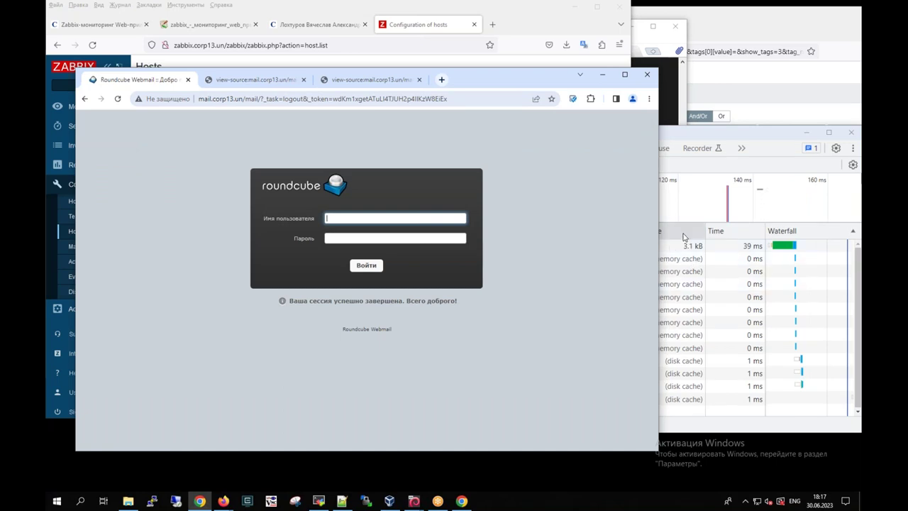
Examine the logout request's payload and headers, marking the _task parameter, the request method and the token in the page address
click(685, 236)
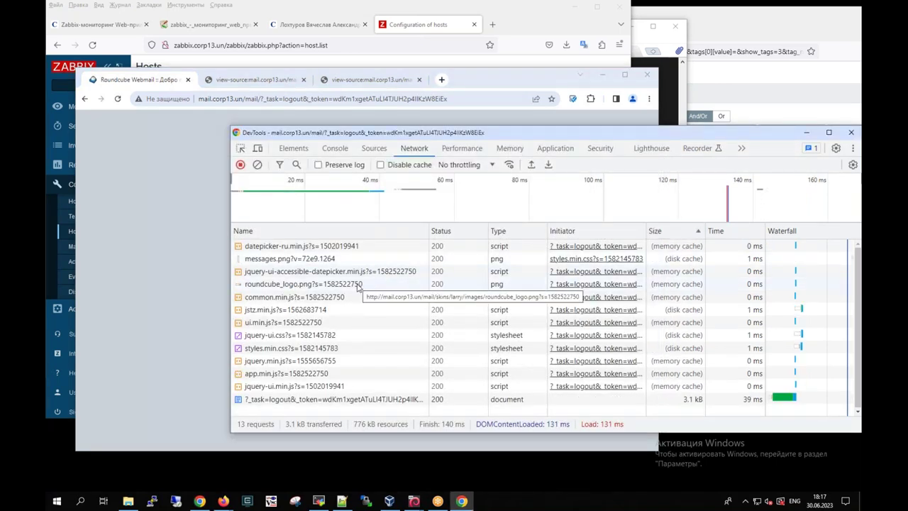
click(300, 399)
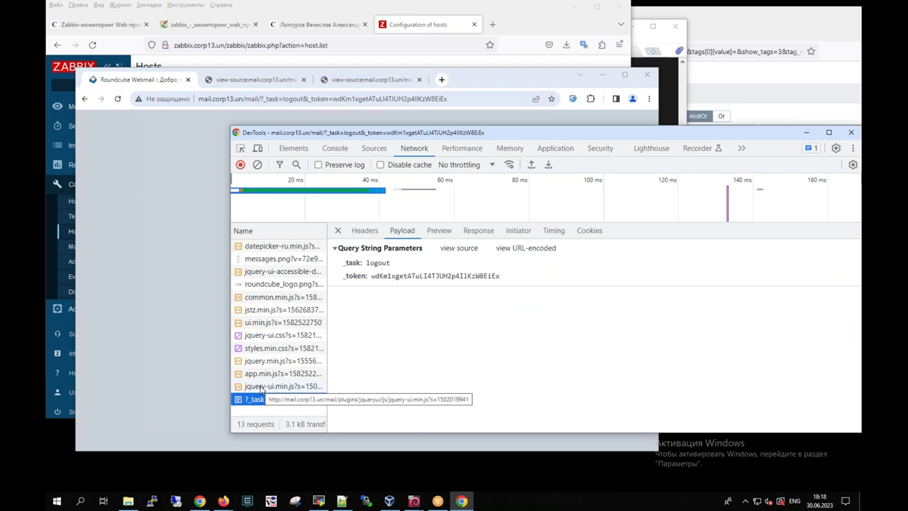
mouse_move(346, 254)
mouse_down()
mouse_move(335, 264)
mouse_move(349, 268)
mouse_up()
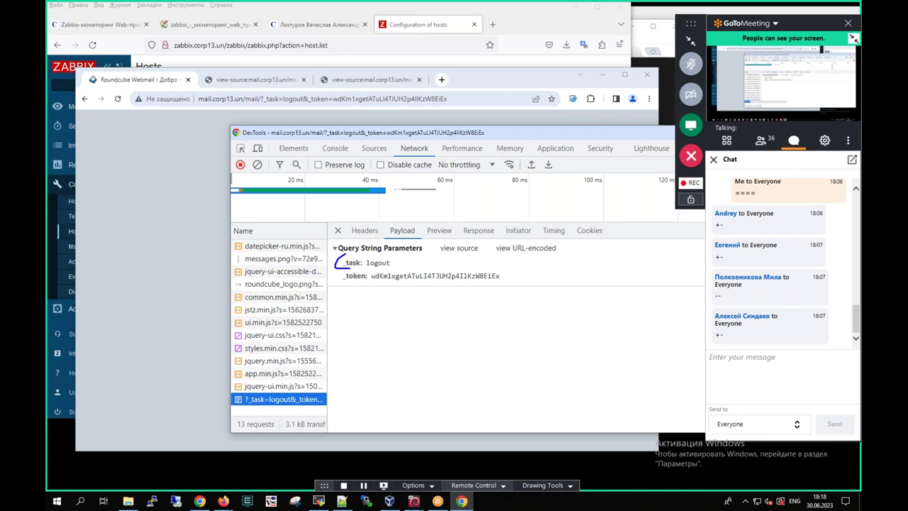
click(368, 234)
mouse_move(434, 265)
mouse_down()
mouse_move(426, 277)
mouse_move(447, 285)
mouse_move(432, 268)
mouse_up()
mouse_move(266, 91)
mouse_down()
mouse_move(248, 100)
mouse_move(433, 114)
mouse_move(387, 87)
mouse_move(300, 89)
mouse_up()
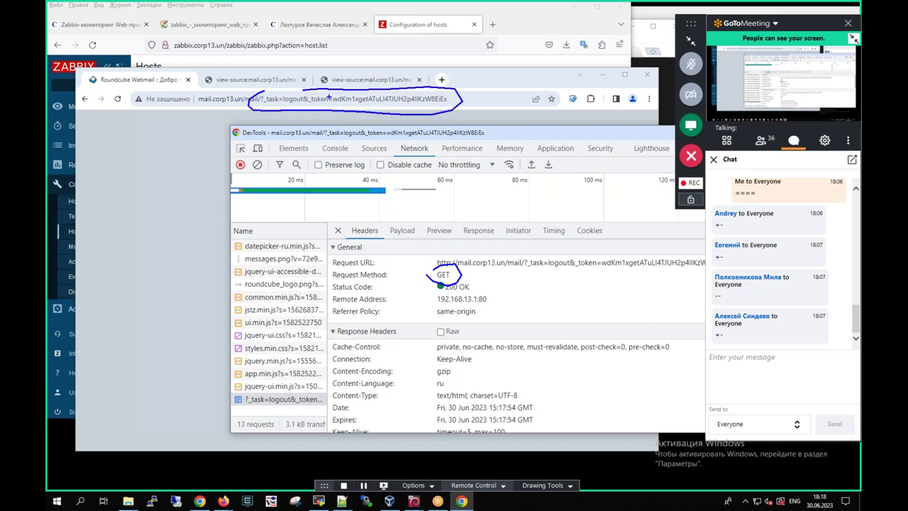
mouse_move(330, 98)
mouse_down()
mouse_move(346, 110)
mouse_move(418, 114)
mouse_move(411, 93)
mouse_move(338, 92)
mouse_up()
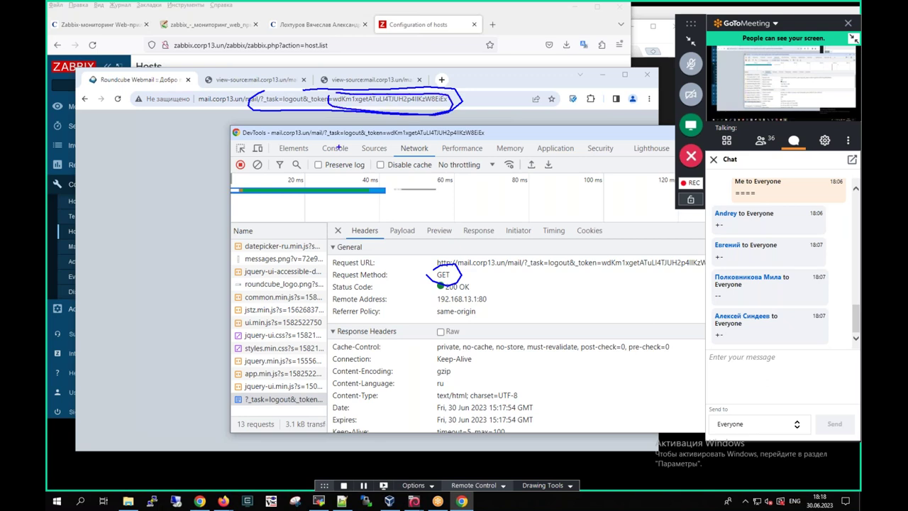
key(Escape)
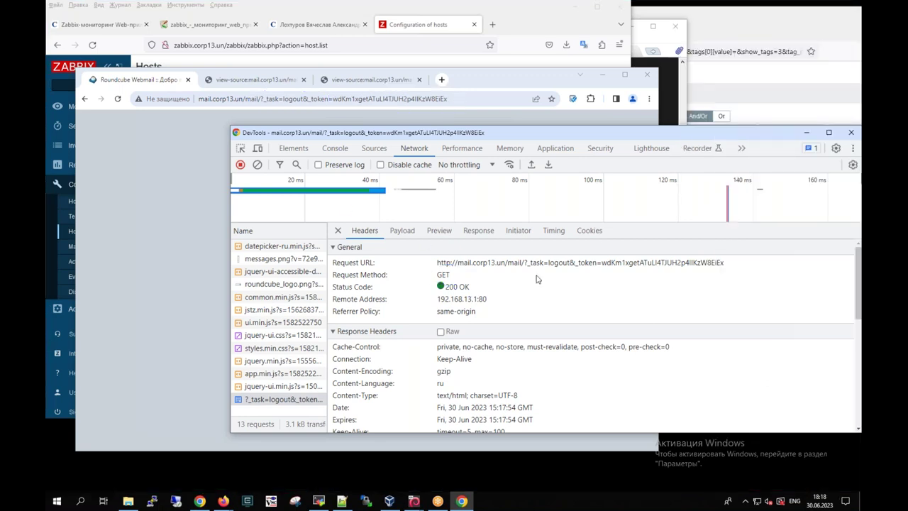
Copy the logout request's _token value, search the inbox page's source code for it, and highlight the hidden _token input
click(409, 235)
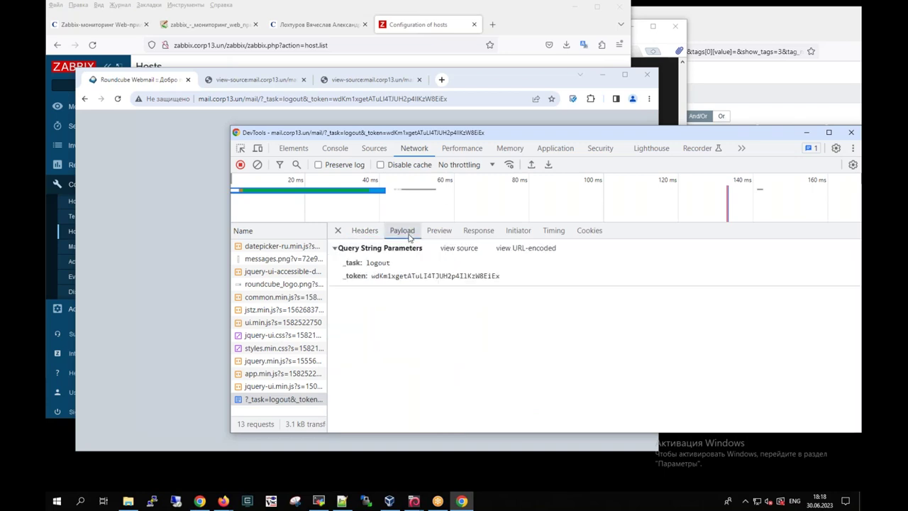
right_click(442, 278)
click(462, 287)
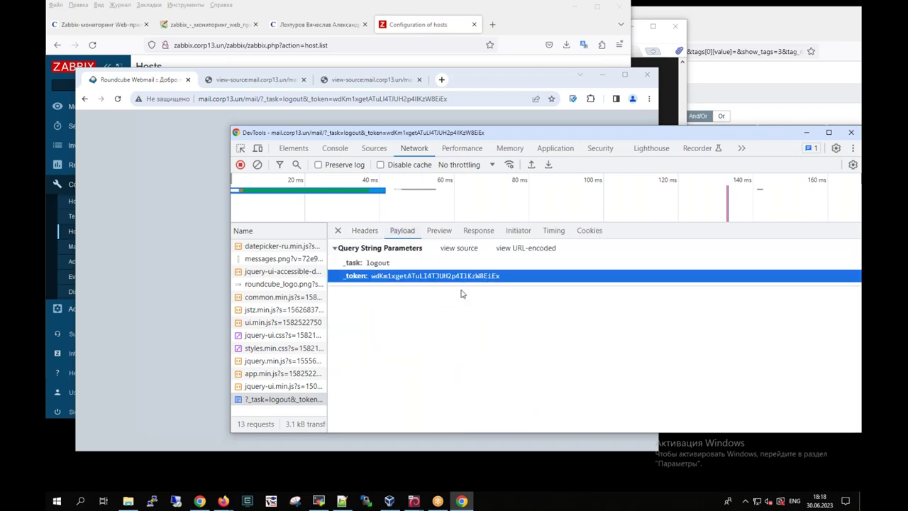
click(370, 80)
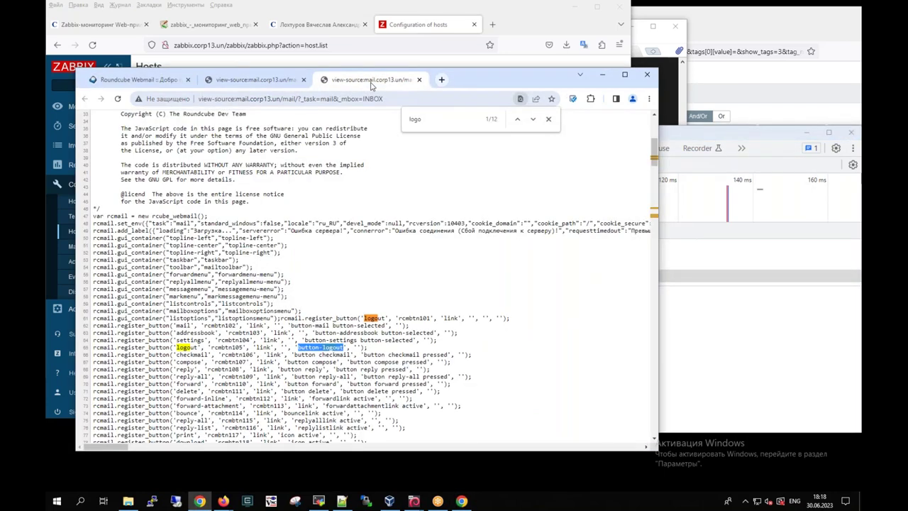
key(ctrl+f)
key(ctrl+v)
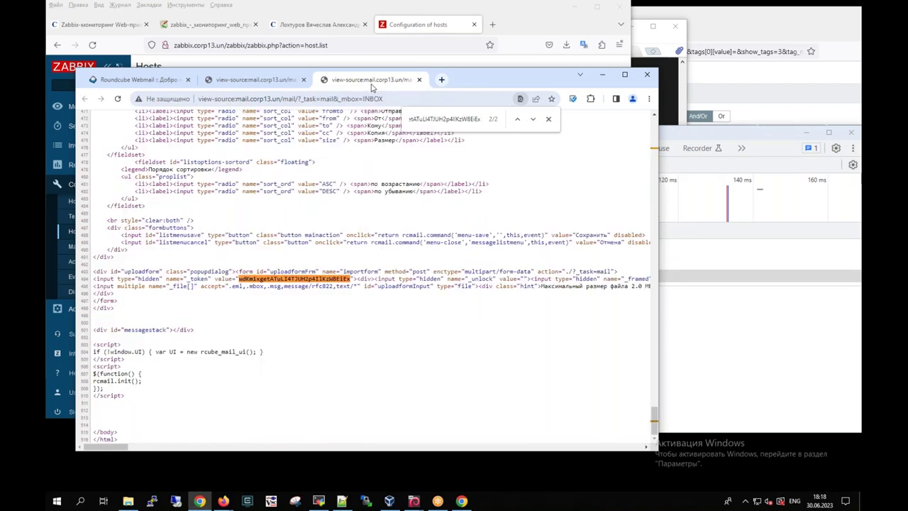
drag(113, 280, 339, 280)
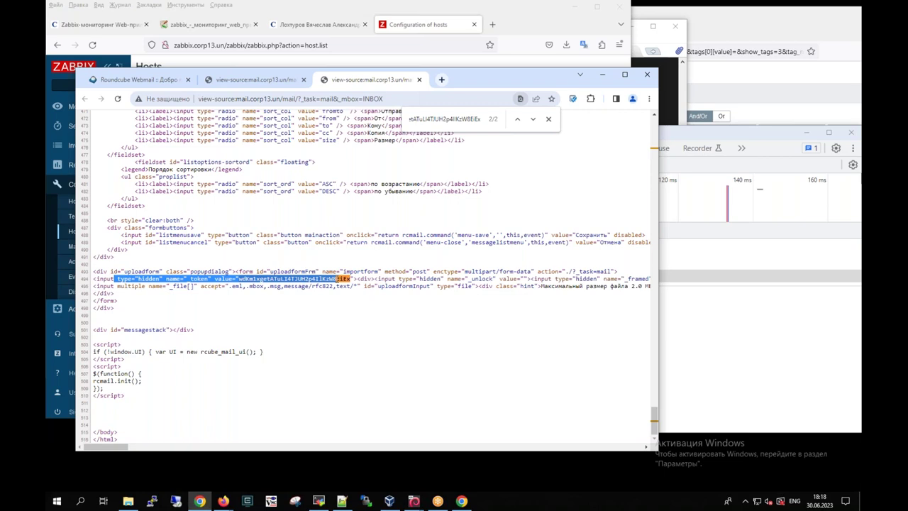
Open the web scenarios of host server.corp13.un in the Zabbix configuration and detach that page into its own window
click(413, 26)
click(73, 234)
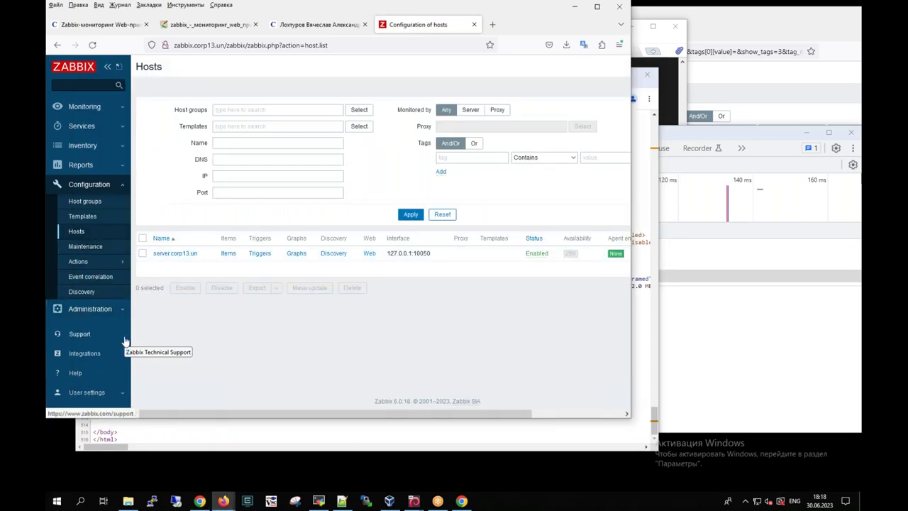
mouse_move(155, 248)
mouse_down()
mouse_move(144, 262)
mouse_move(198, 267)
mouse_move(213, 249)
mouse_move(153, 244)
mouse_up()
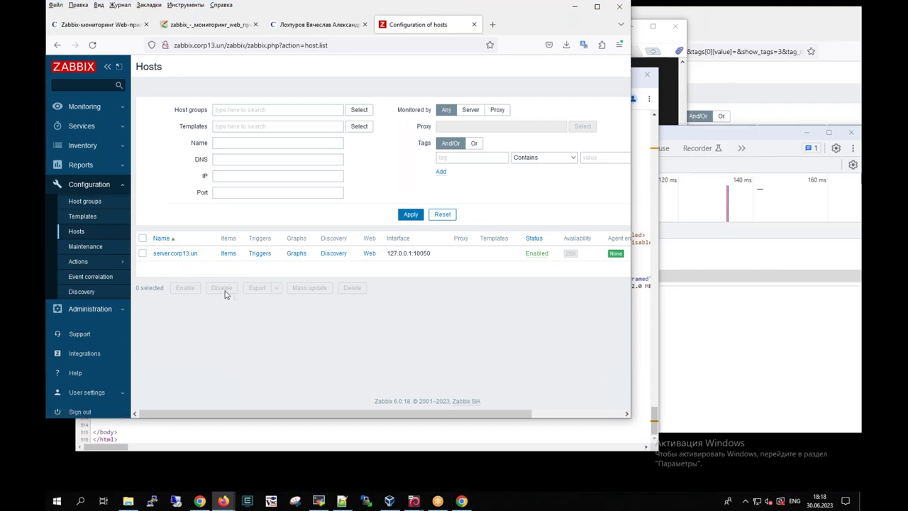
mouse_move(360, 245)
mouse_down()
mouse_move(354, 264)
mouse_move(389, 256)
mouse_move(359, 243)
mouse_up()
click(368, 253)
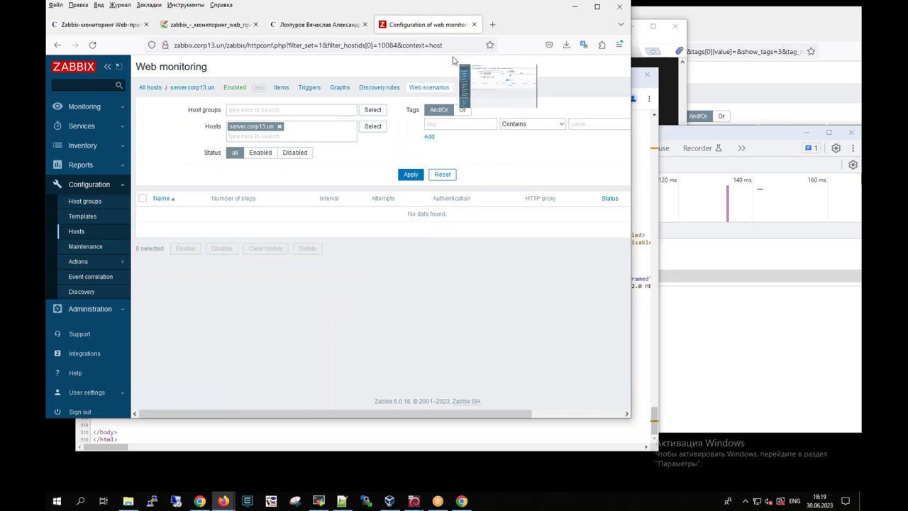
drag(426, 24, 326, 66)
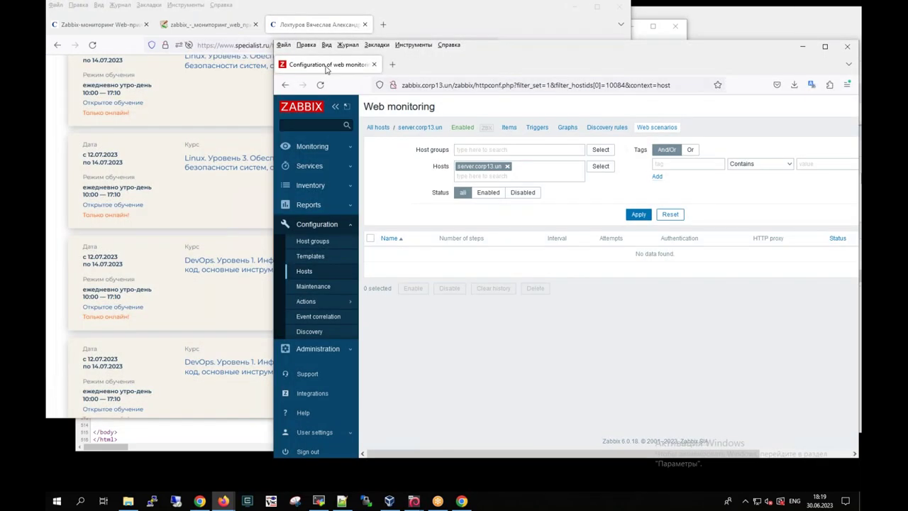
Open the wiki's "Web сценарии" link from the RoundCube monitoring section in a new tab and find its Web scenario example
click(121, 28)
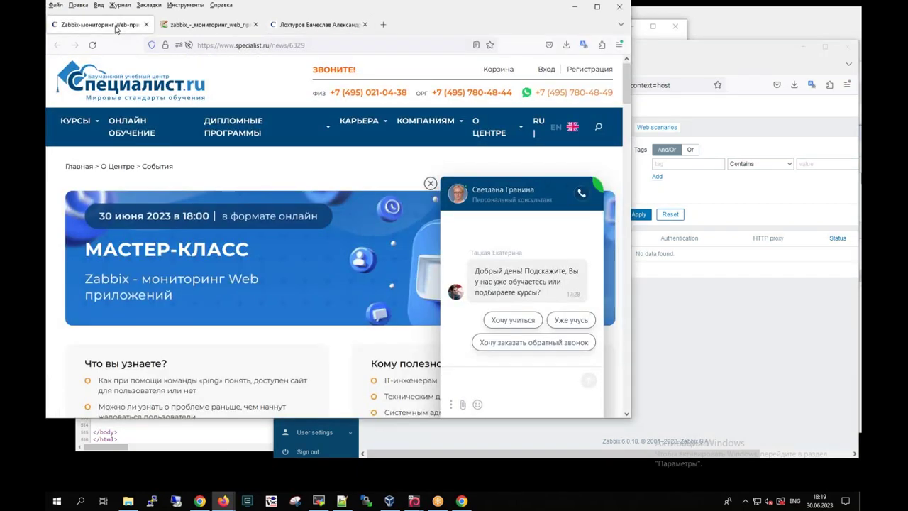
click(217, 24)
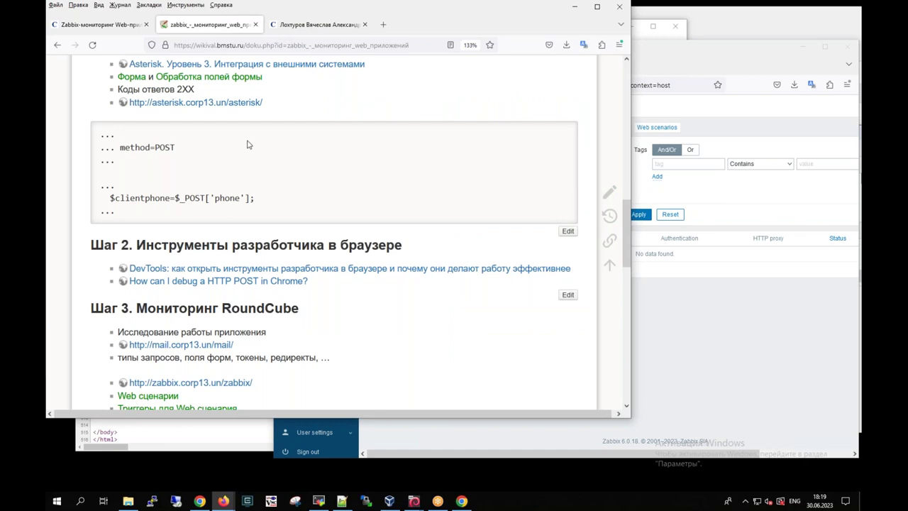
scroll(249, 144, down, 2)
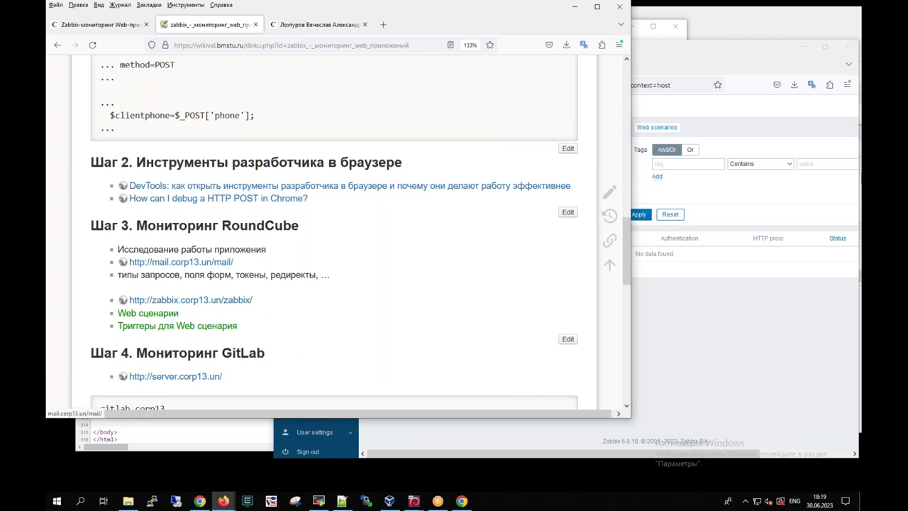
right_click(165, 317)
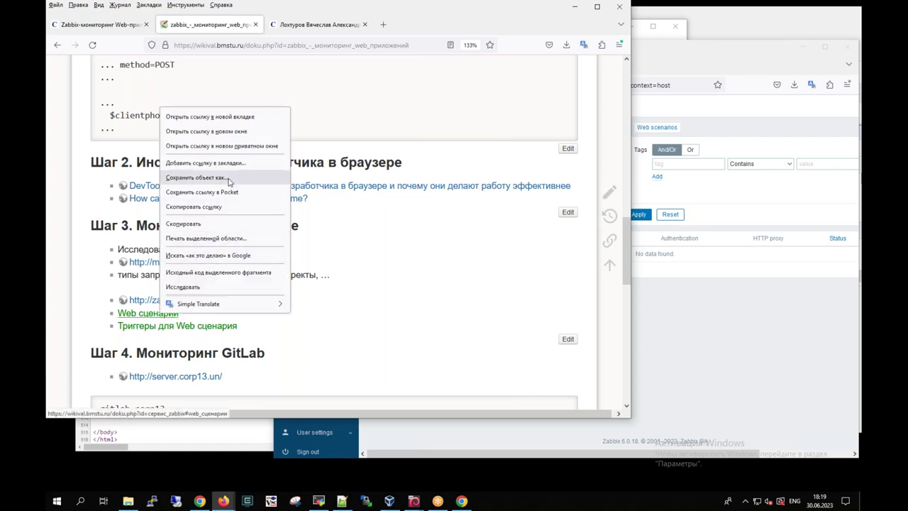
click(223, 117)
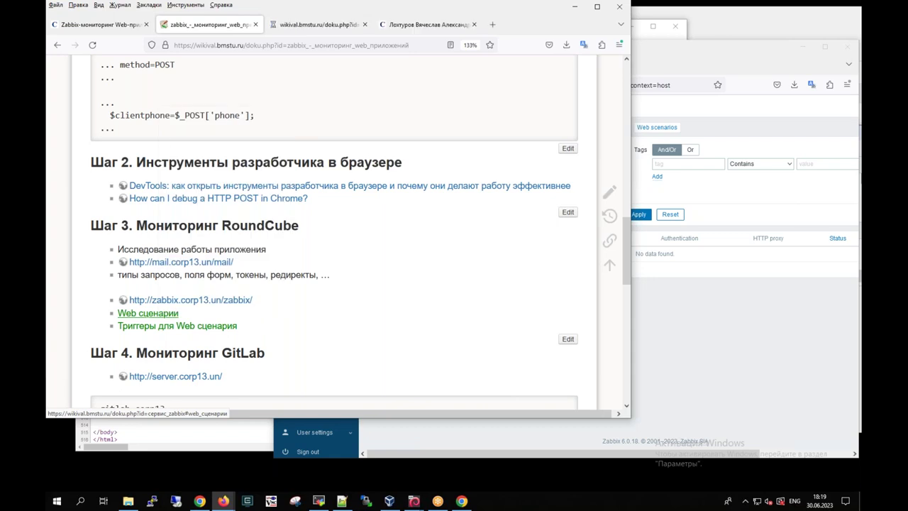
click(325, 28)
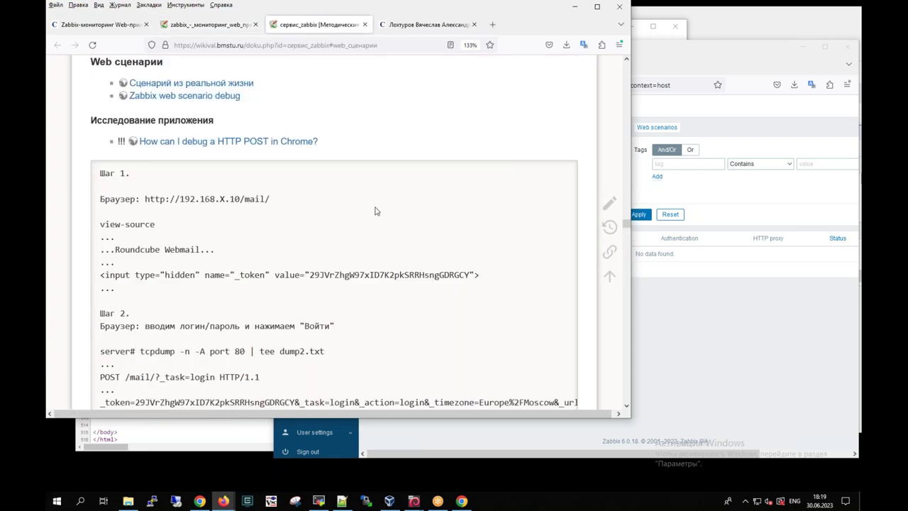
scroll(333, 227, down, 5)
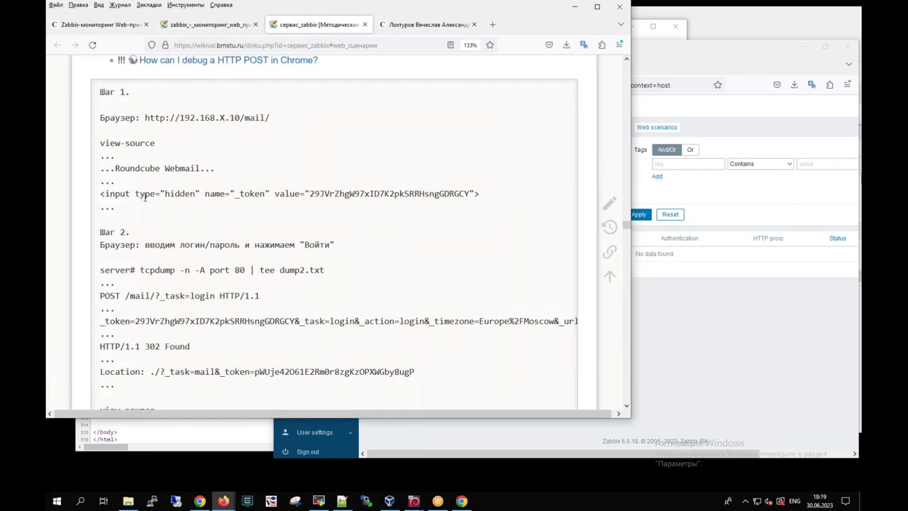
scroll(147, 235, down, 8)
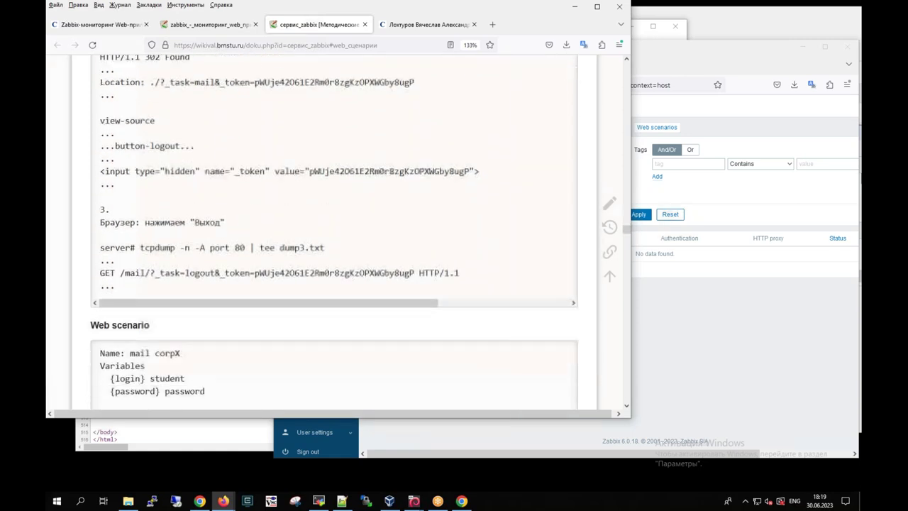
scroll(146, 234, down, 4)
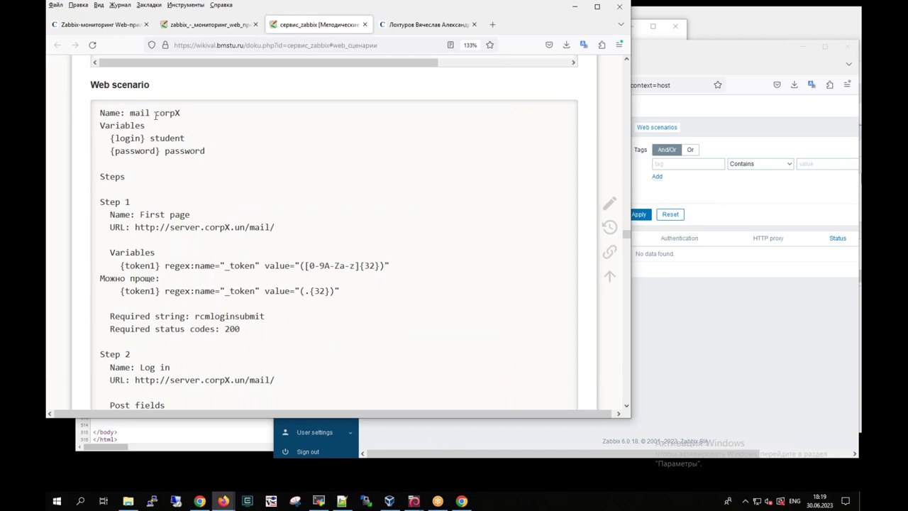
Copy the sample name "mail corpX" from the wiki and start creating a web scenario for the host in Zabbix
drag(130, 112, 181, 113)
key(ctrl+c)
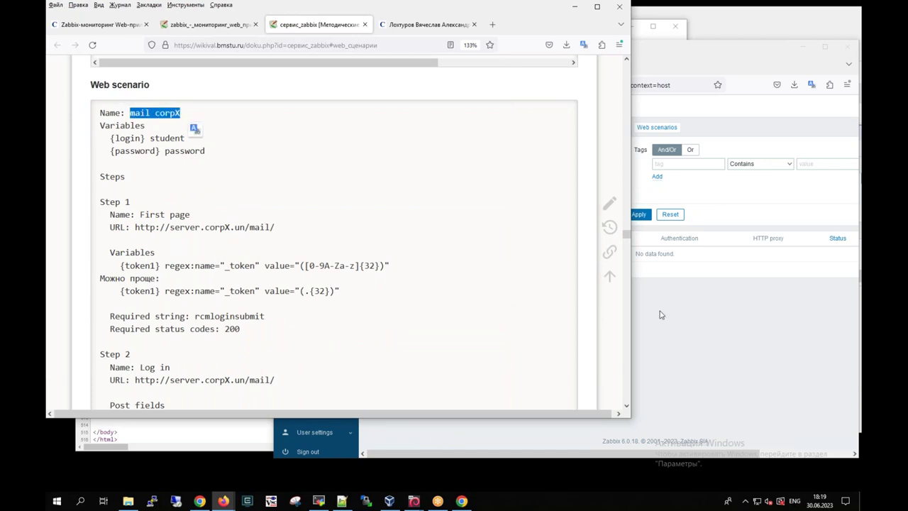
click(659, 314)
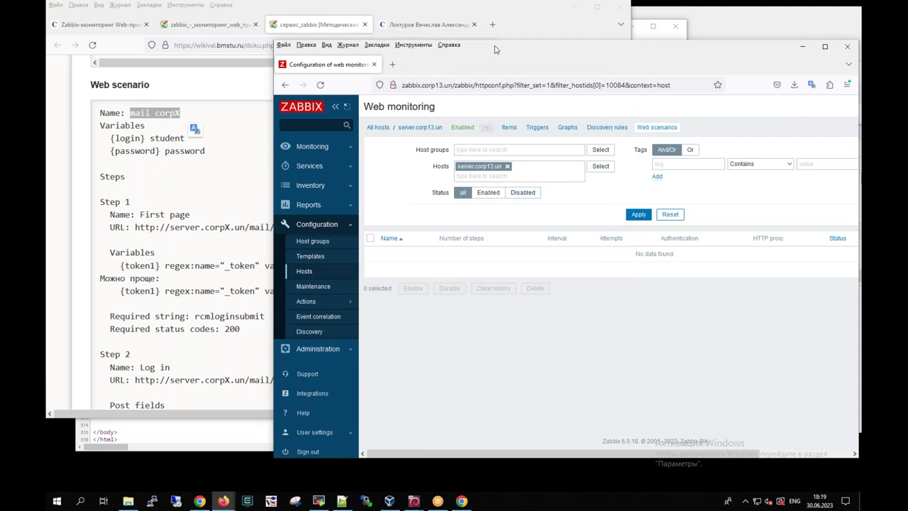
drag(506, 51, 361, 39)
drag(561, 43, 526, 48)
drag(532, 446, 602, 447)
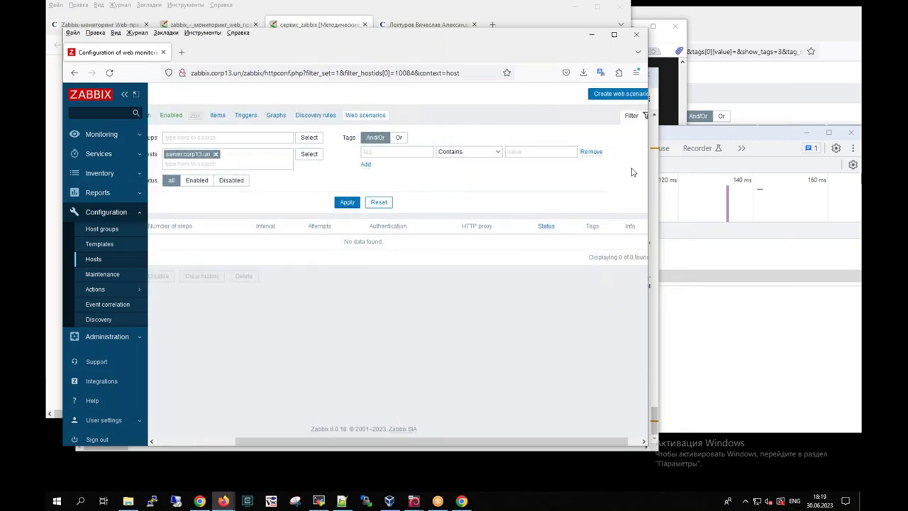
click(618, 94)
Name the web scenario "mail corp13" and place its window beside the wiki instructions
drag(296, 39, 429, 33)
click(413, 145)
key(ctrl+v)
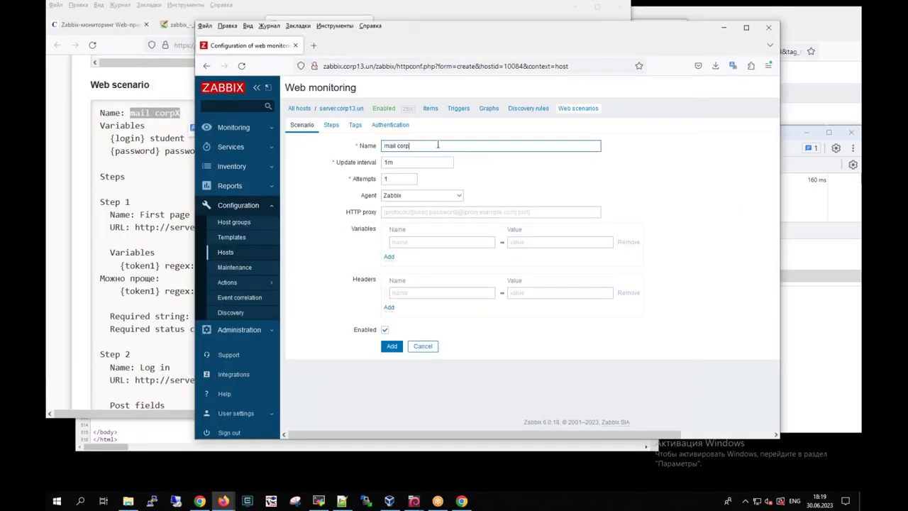
key(Down)
key(Return)
drag(451, 39, 479, 36)
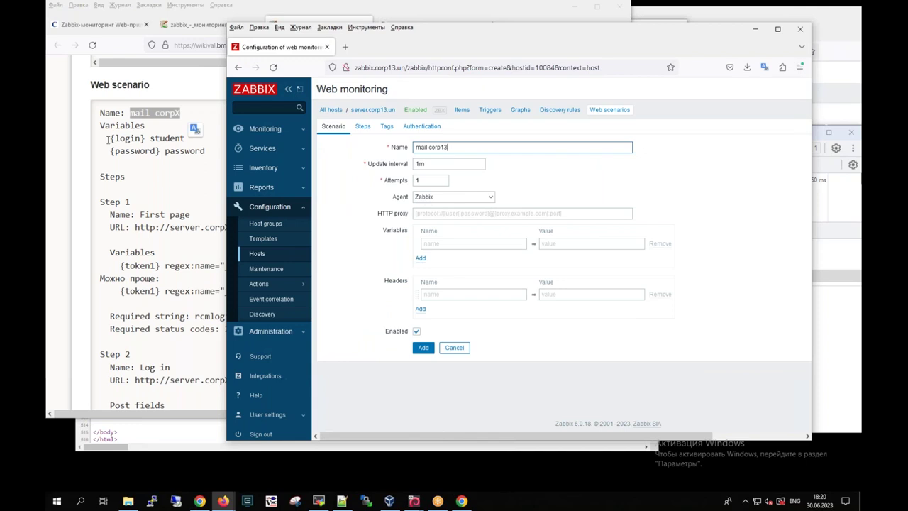
Define the scenario variable {login} with the value student, copying both from the wiki example
drag(110, 138, 146, 138)
key(ctrl+c)
key(alt+Tab)
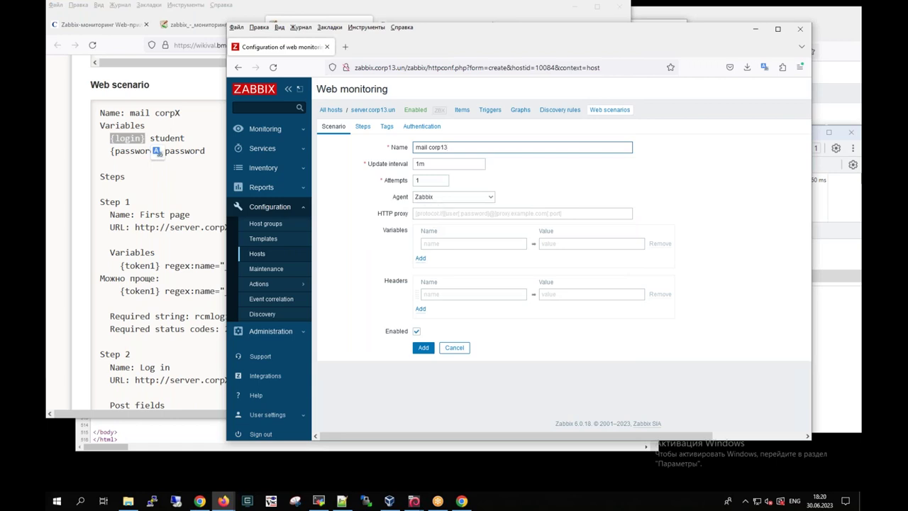
click(473, 245)
key(ctrl+v)
click(544, 244)
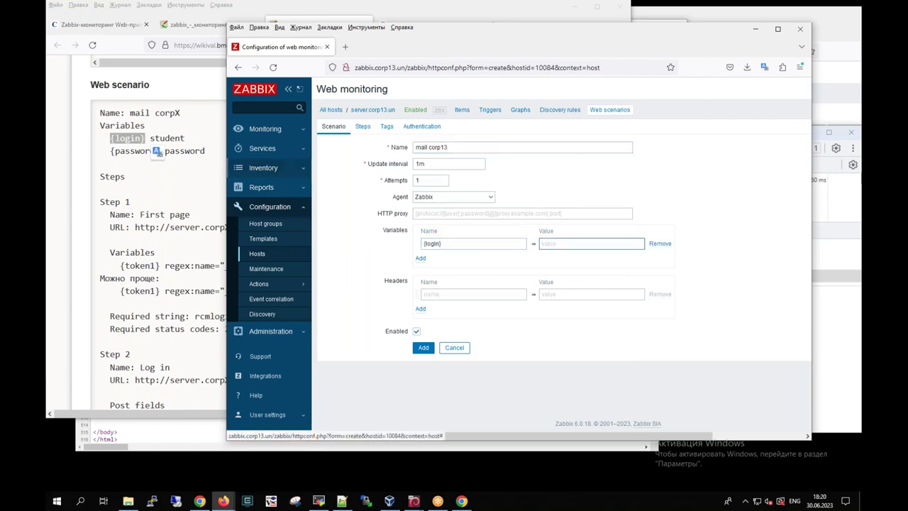
click(169, 138)
double_click(168, 139)
key(ctrl+c)
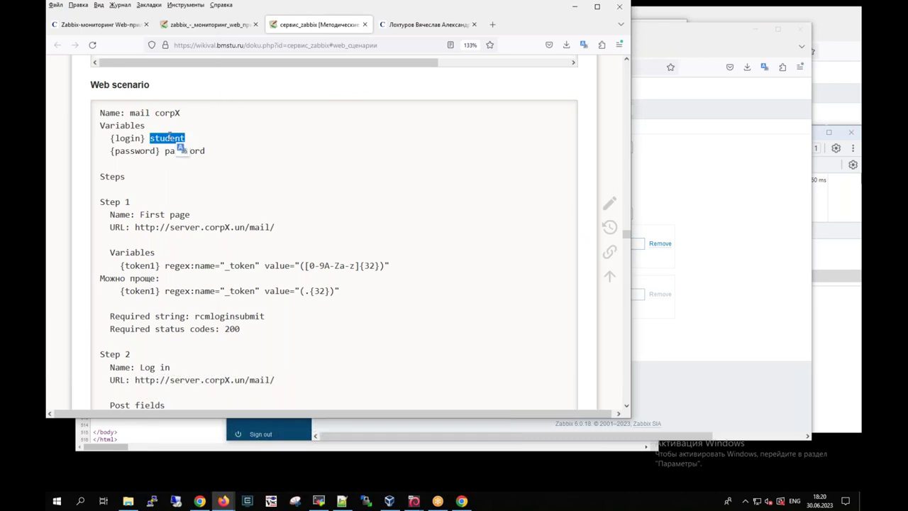
key(alt+Tab)
key(ctrl+v)
Add a second scenario variable named {password}, copying its name from the wiki example
click(422, 260)
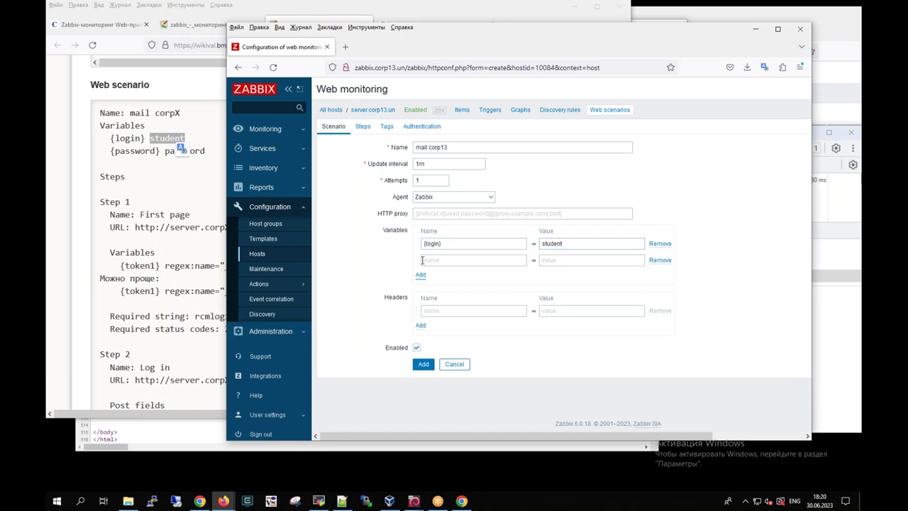
key(alt+Tab)
drag(110, 151, 160, 152)
key(ctrl+c)
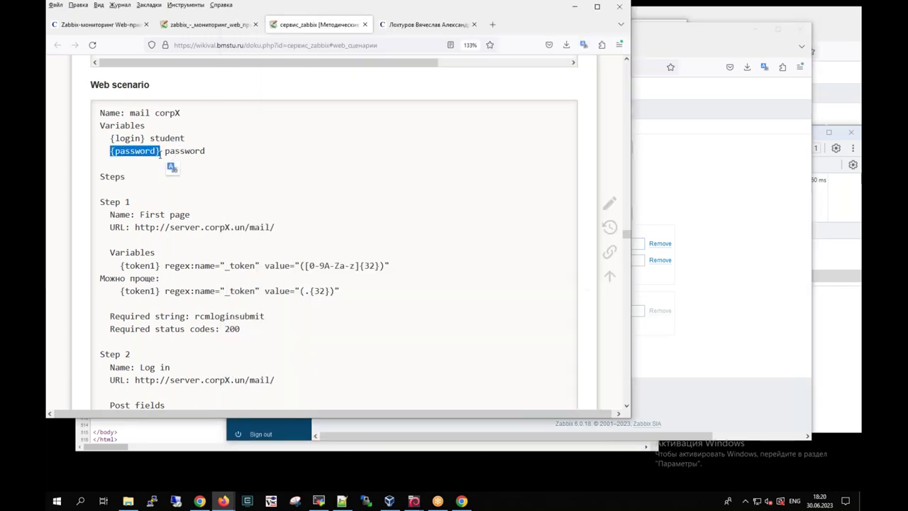
key(alt+Tab)
click(451, 260)
key(ctrl+v)
click(547, 261)
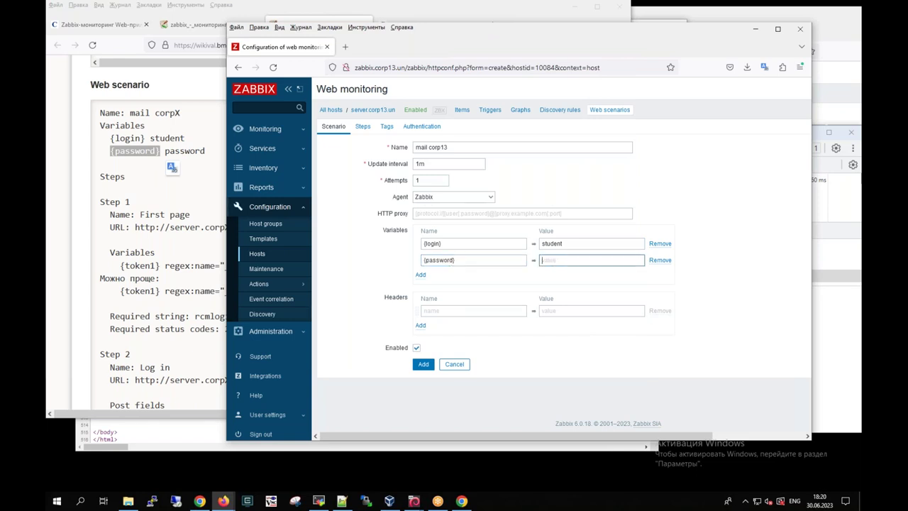
Fill in the {password} variable's value with the account password copied from the wiki example
key(alt+Tab)
double_click(183, 151)
key(ctrl+c)
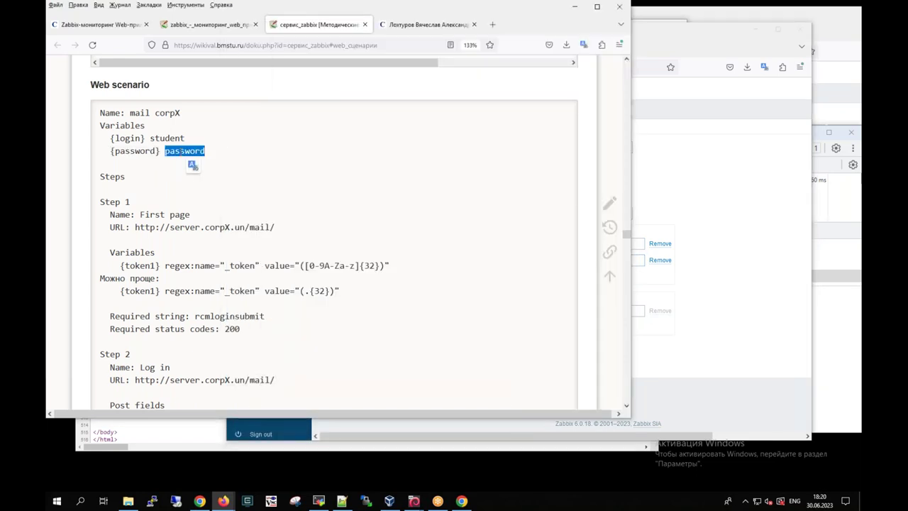
key(alt+Tab)
key(ctrl+v)
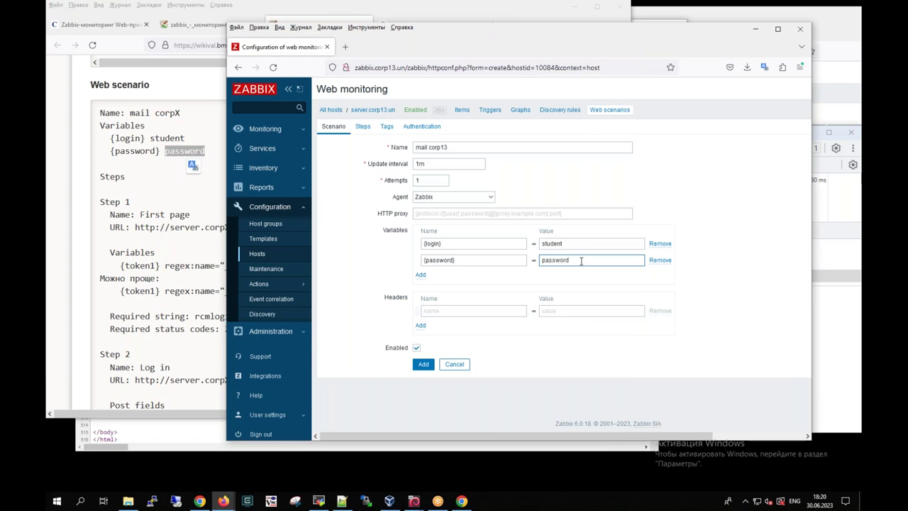
click(363, 128)
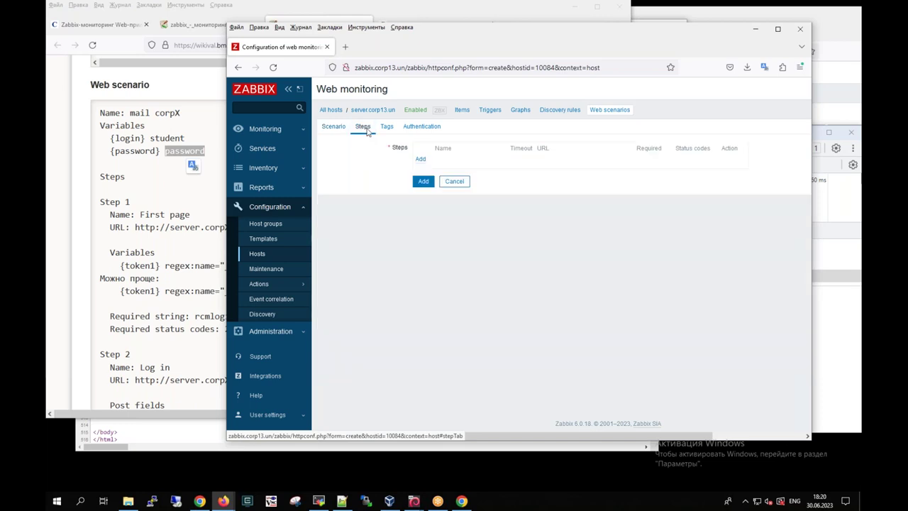
click(420, 159)
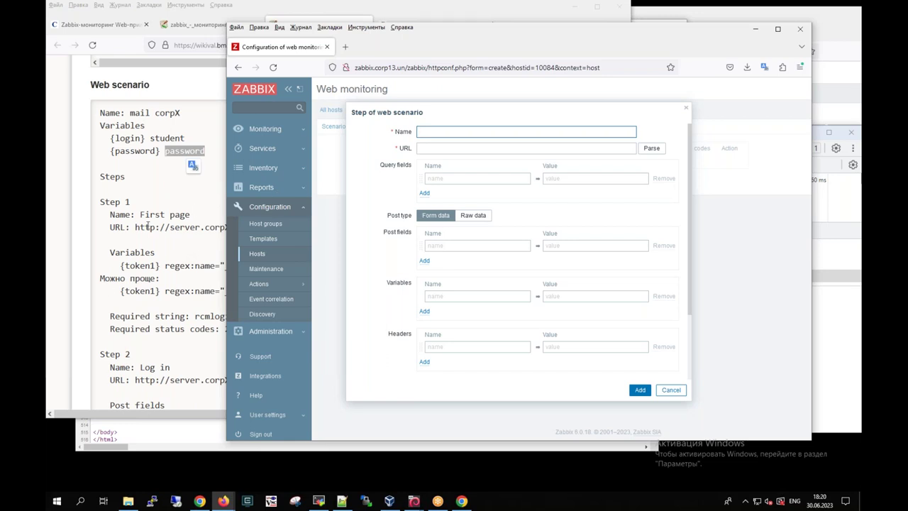
click(98, 25)
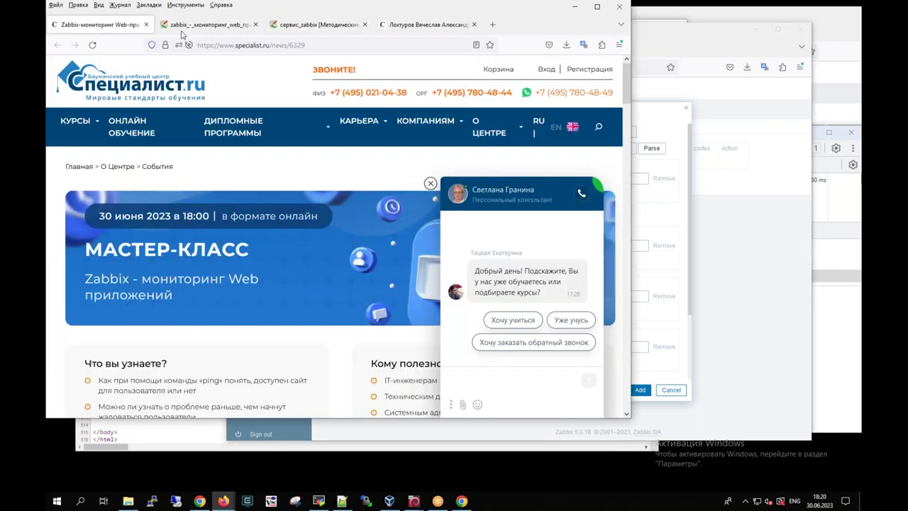
click(185, 27)
drag(260, 305, 147, 301)
click(300, 295)
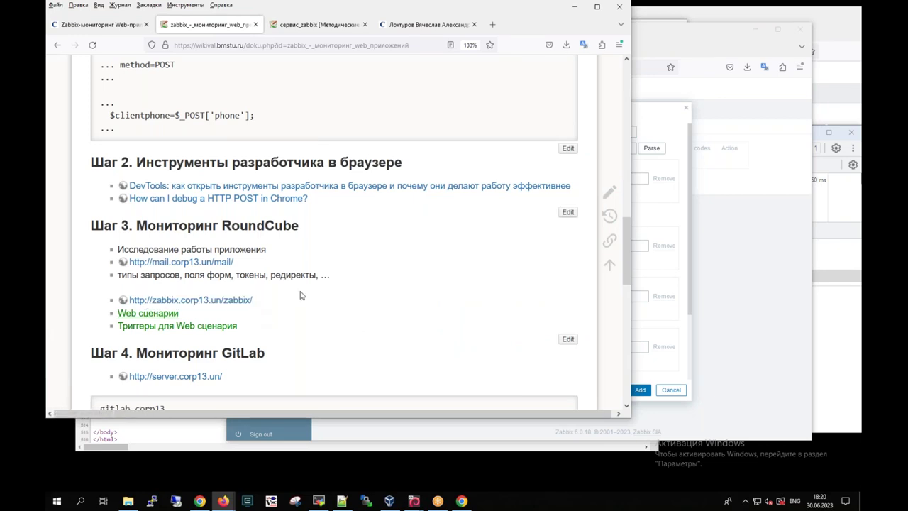
drag(235, 262, 130, 263)
key(ctrl+c)
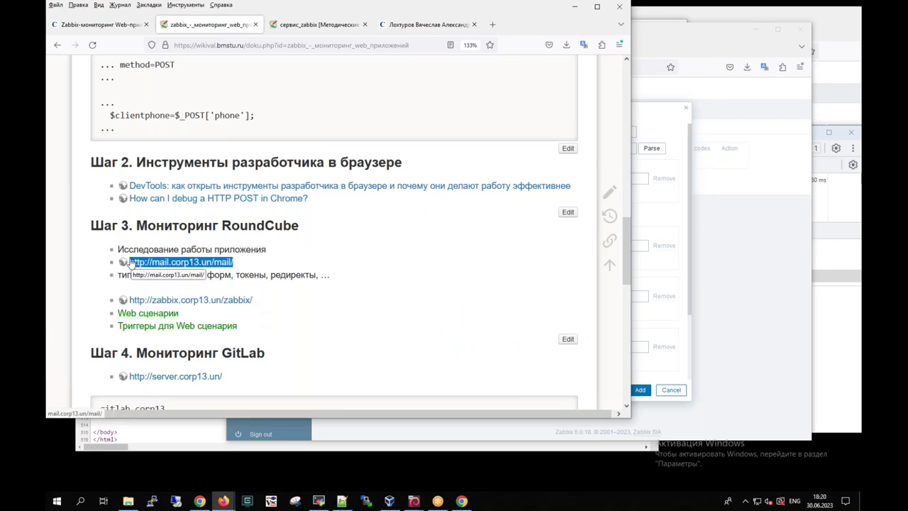
click(670, 228)
click(476, 131)
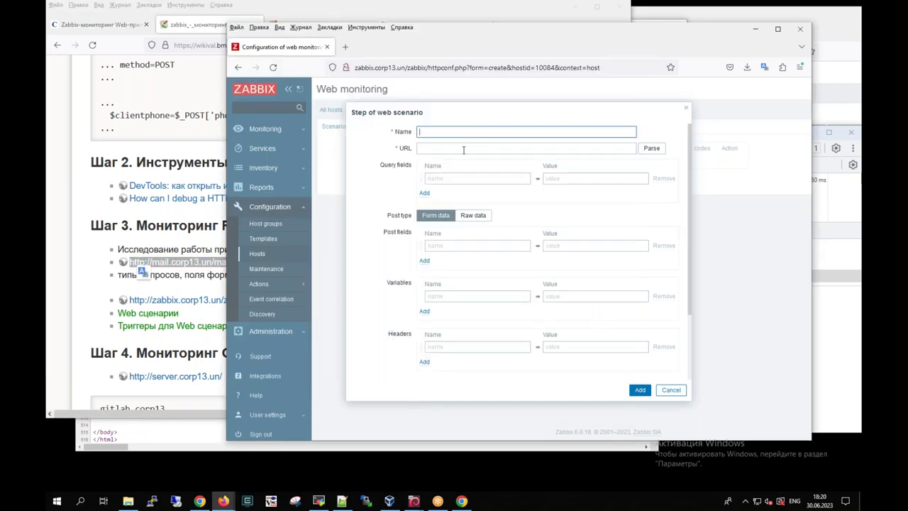
click(464, 148)
key(ctrl+v)
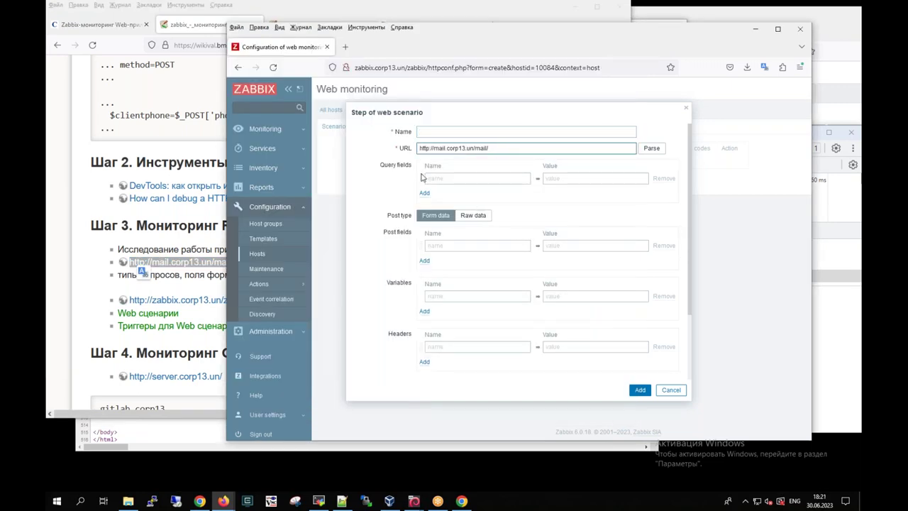
Name the web scenario step First page, copying the name from Step 1 of the wiki's Web scenario example
click(205, 27)
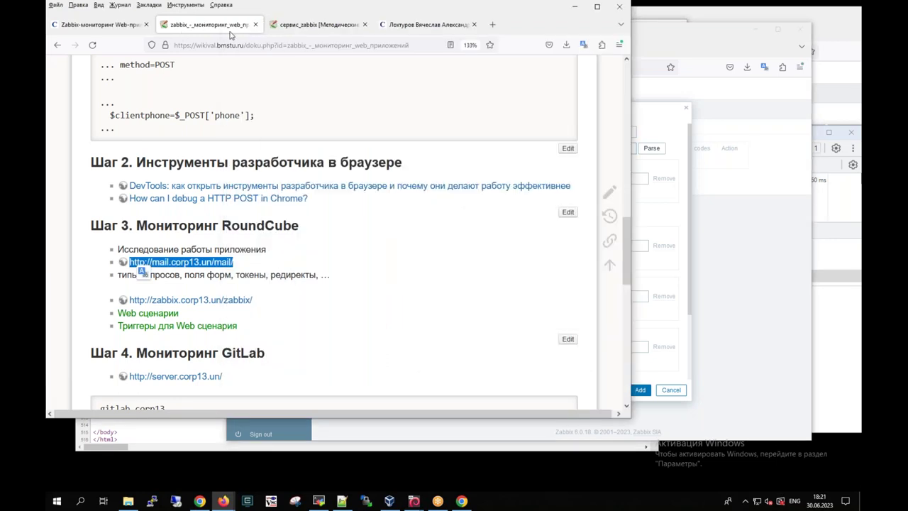
click(322, 27)
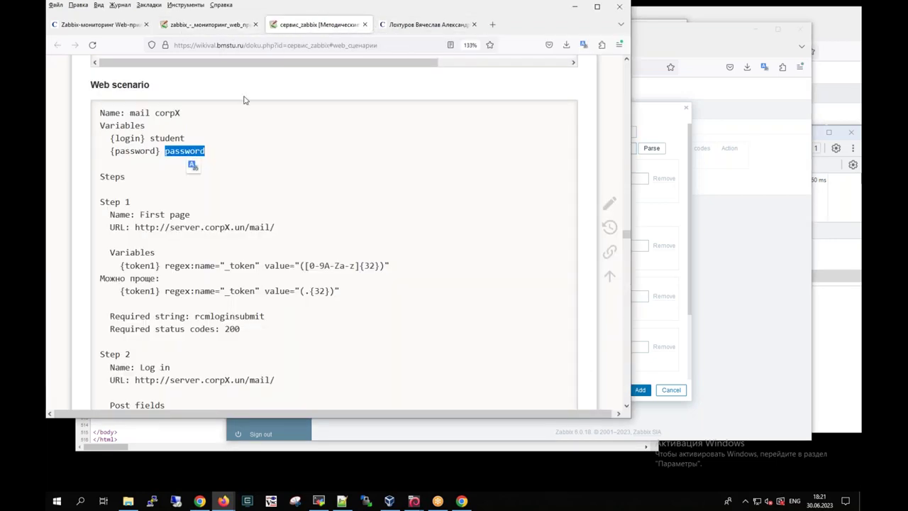
drag(140, 214, 191, 215)
key(ctrl+c)
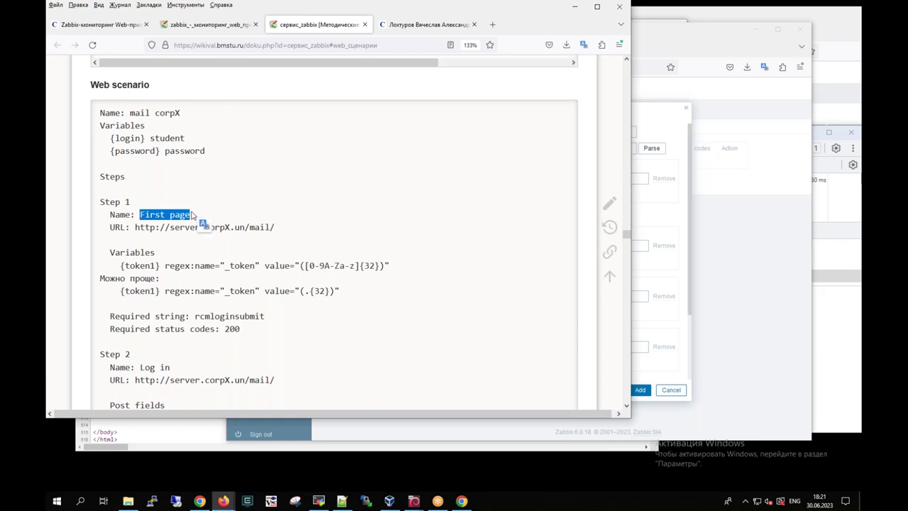
click(686, 287)
click(439, 132)
key(ctrl+v)
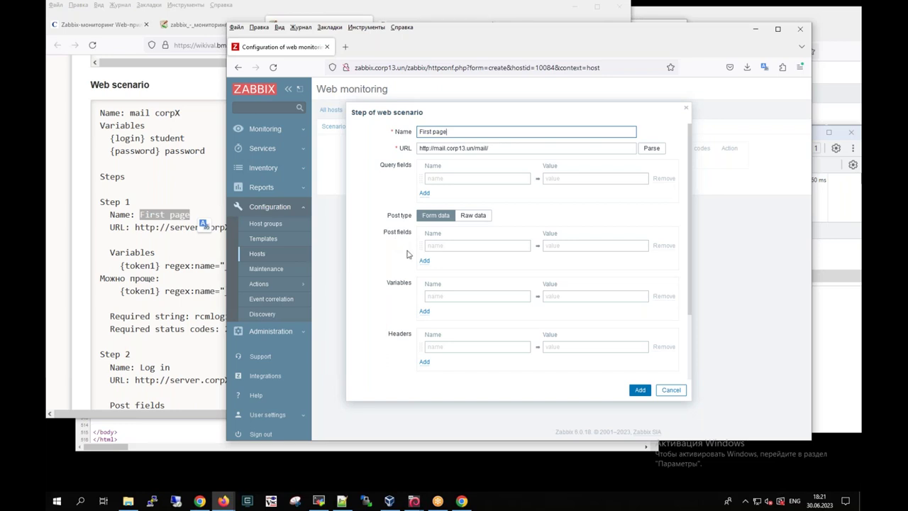
mouse_move(399, 224)
mouse_down()
mouse_move(382, 225)
mouse_move(413, 232)
mouse_up()
mouse_move(441, 138)
mouse_down()
mouse_move(413, 146)
mouse_move(504, 153)
mouse_move(433, 137)
mouse_up()
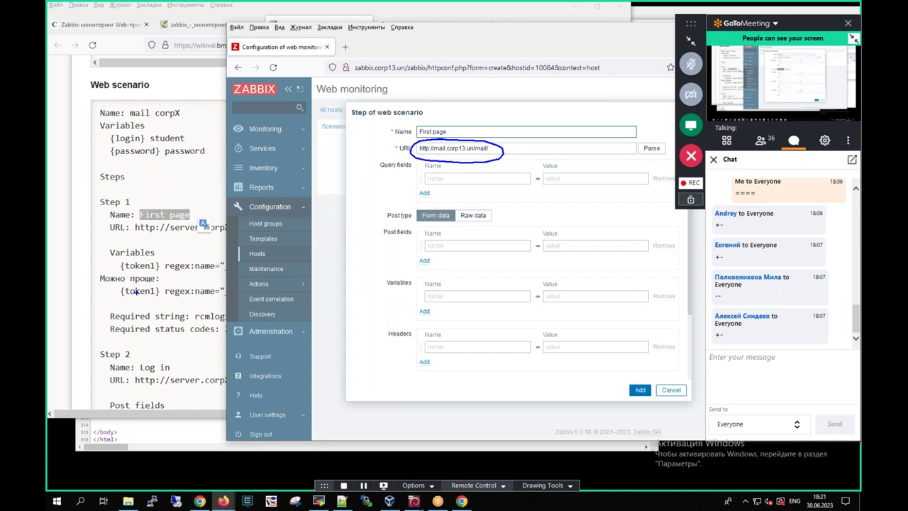
Add a variable named {token1} to the First page step, copying its name from the wiki example
click(172, 256)
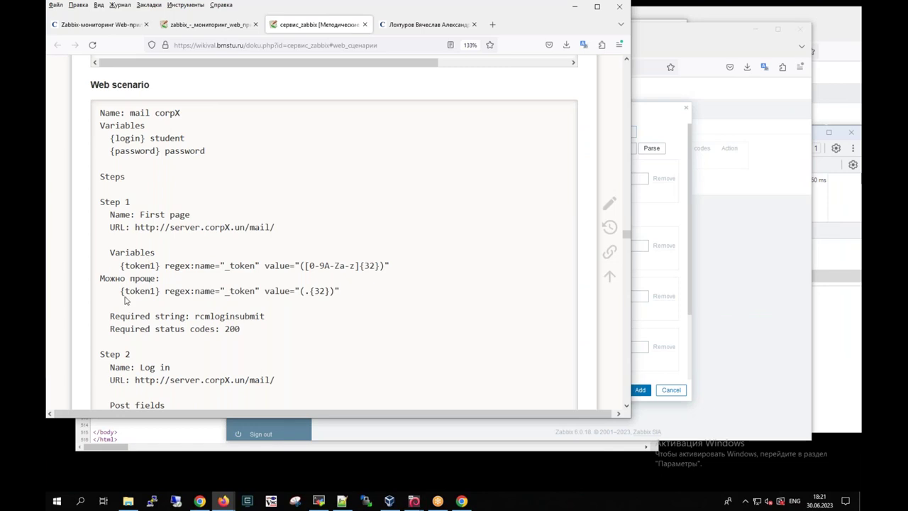
drag(121, 291, 162, 291)
key(ctrl+c)
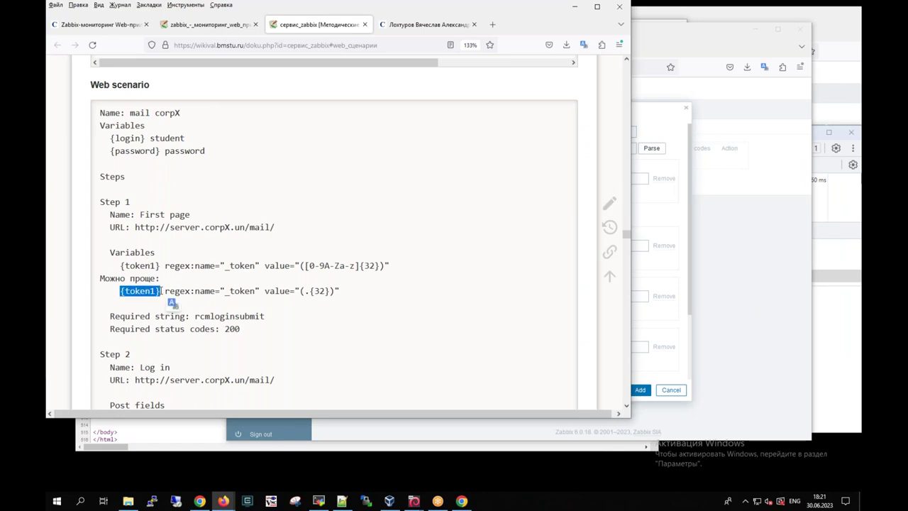
click(694, 285)
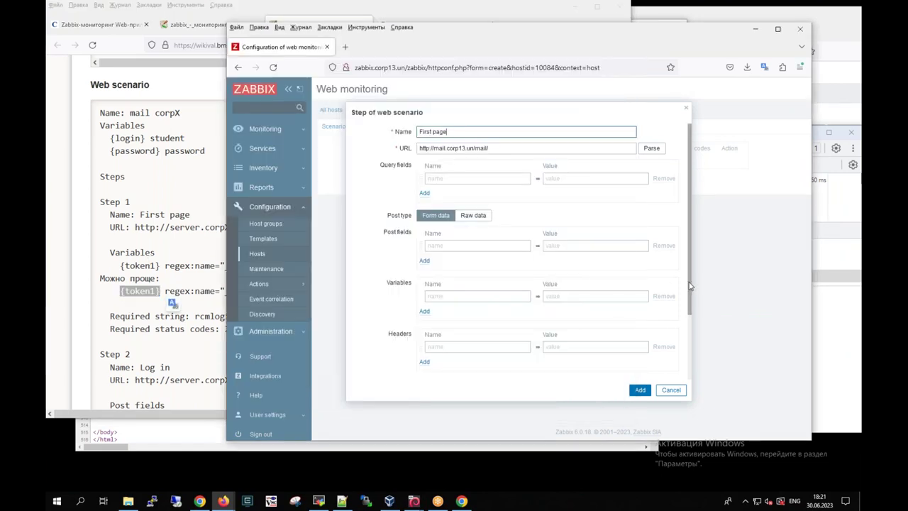
click(440, 294)
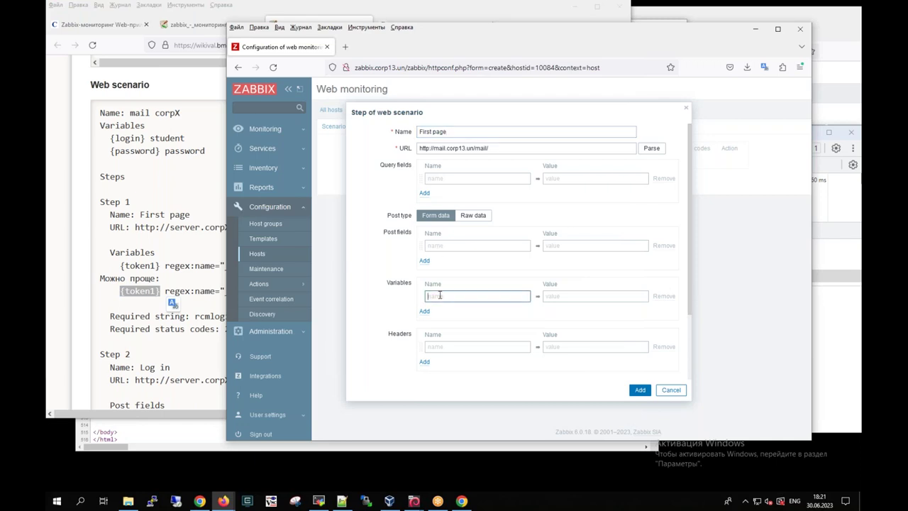
key(ctrl+v)
Examine the hidden _token input's name and value attributes in the source of the Roundcube login page in Chrome
click(221, 304)
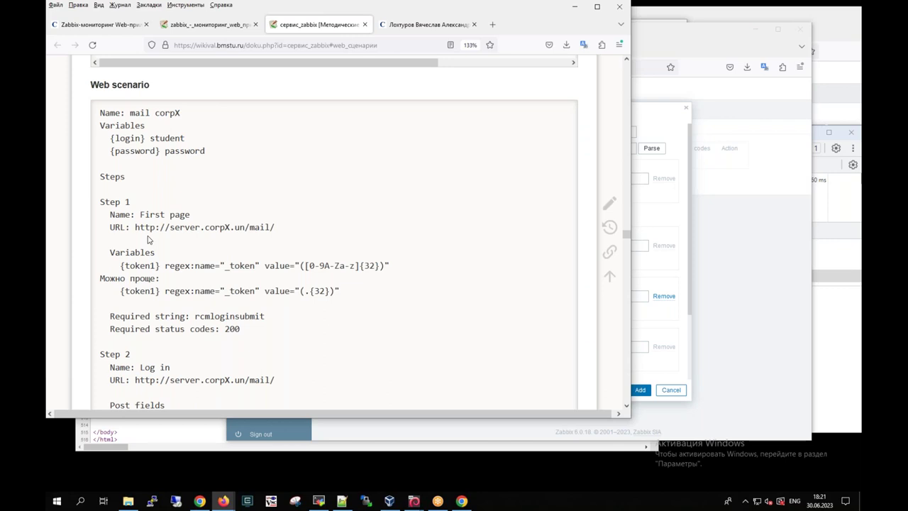
click(200, 502)
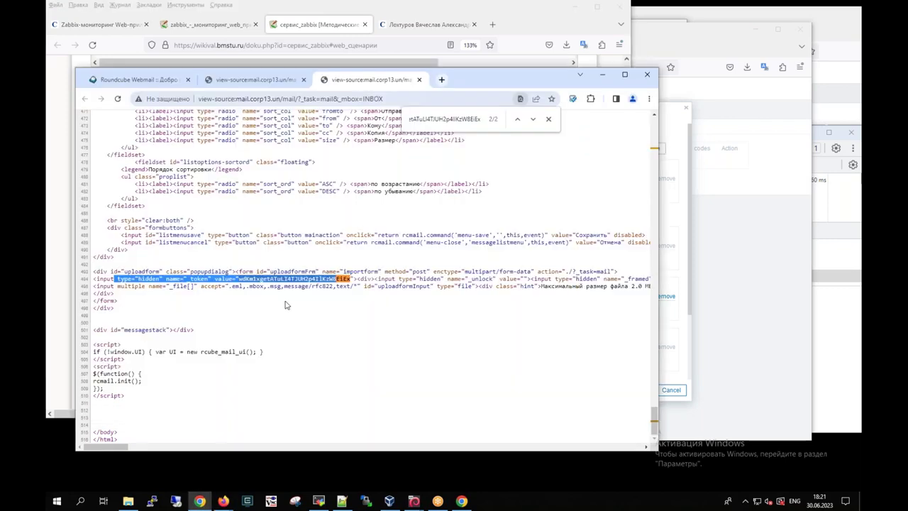
click(253, 80)
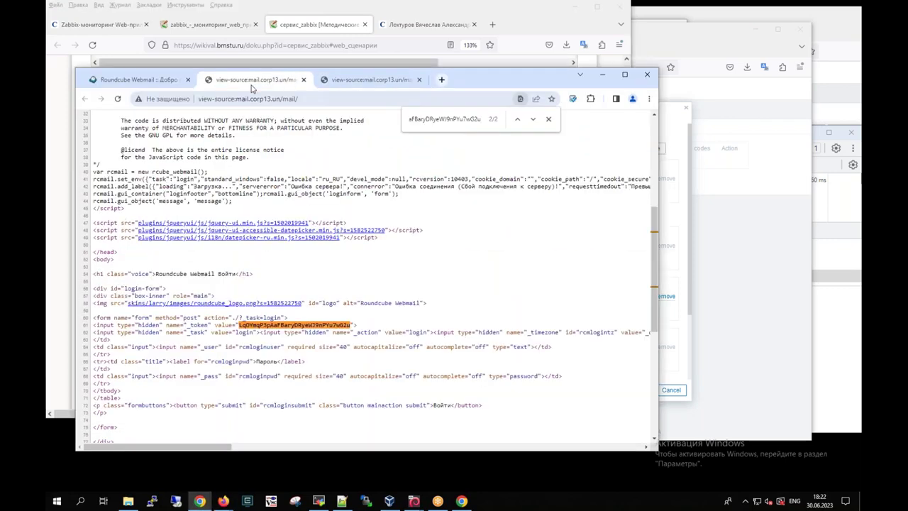
drag(93, 325, 206, 325)
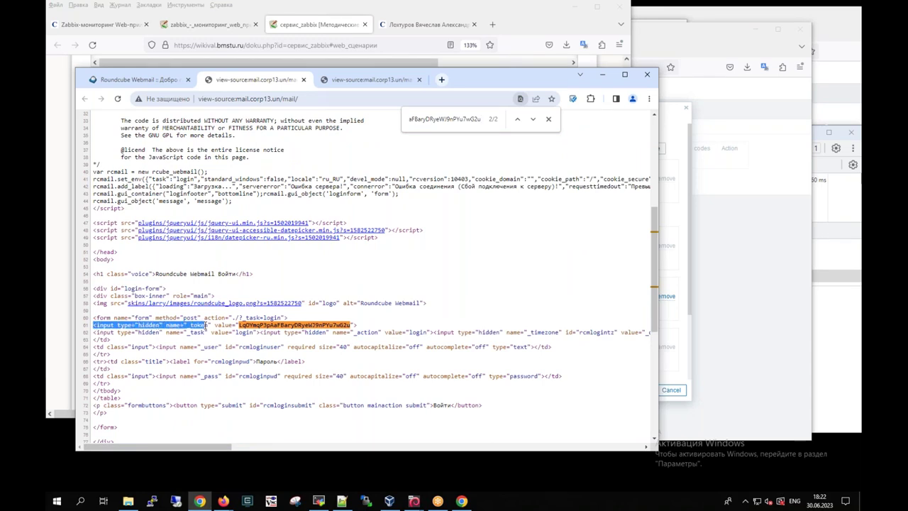
click(231, 325)
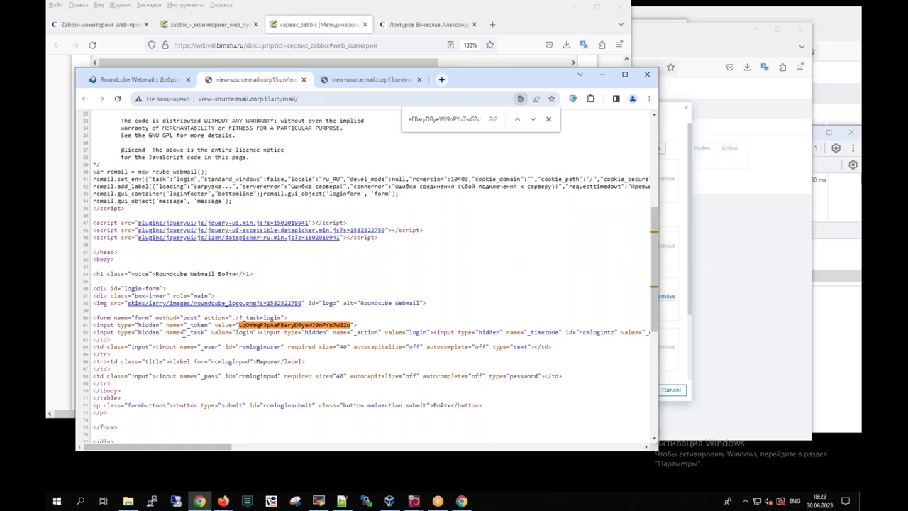
drag(177, 327, 353, 326)
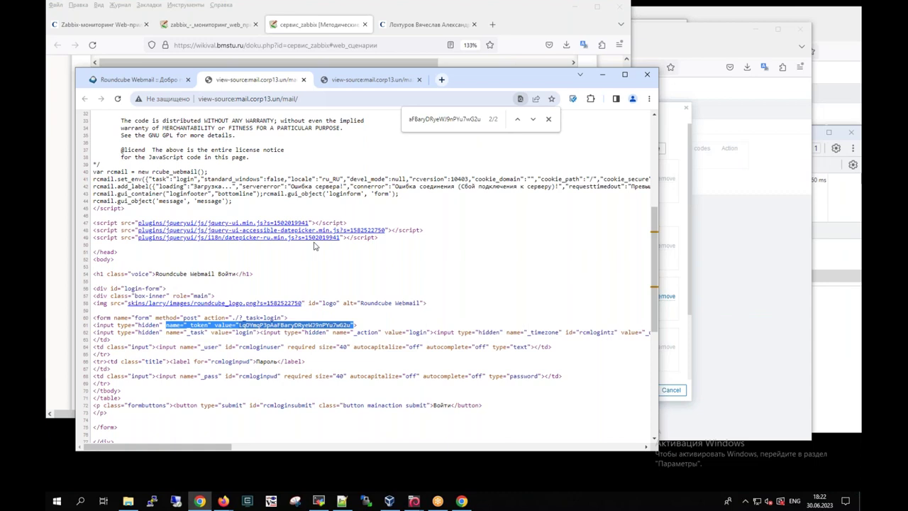
Set the {token1} variable's value to regex:name="_token" value="(.{32})", copied from the simpler variant in the wiki example
click(314, 27)
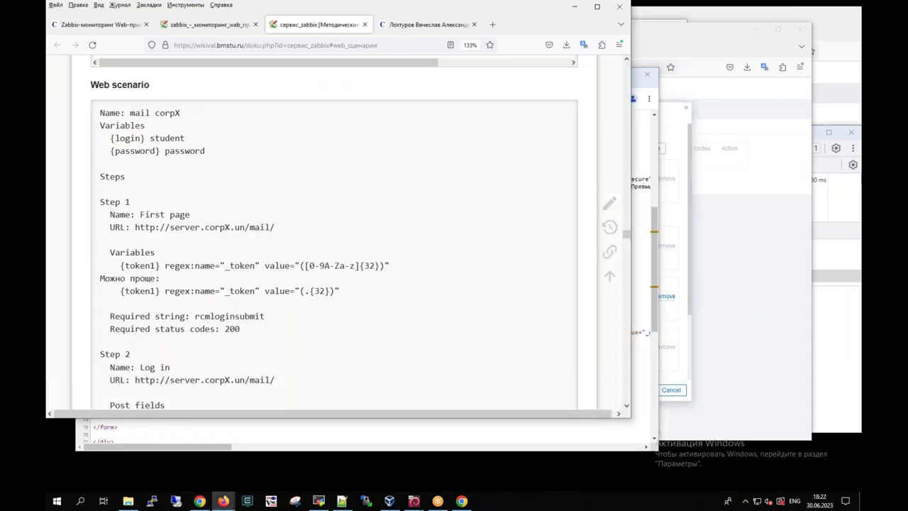
drag(165, 292, 345, 298)
key(ctrl+c)
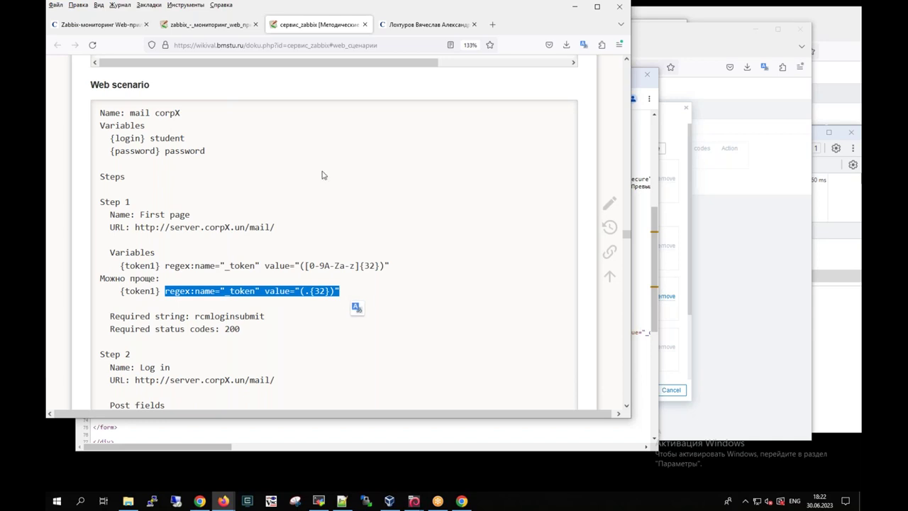
click(201, 26)
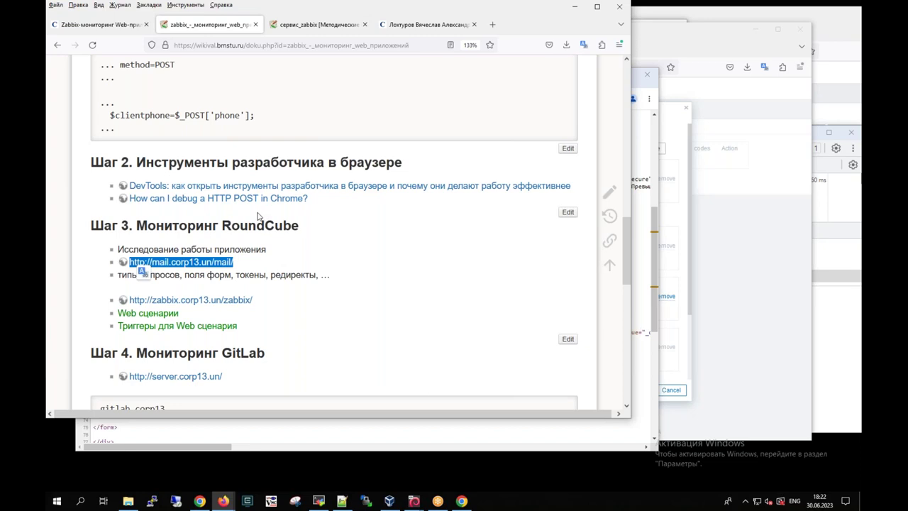
click(200, 501)
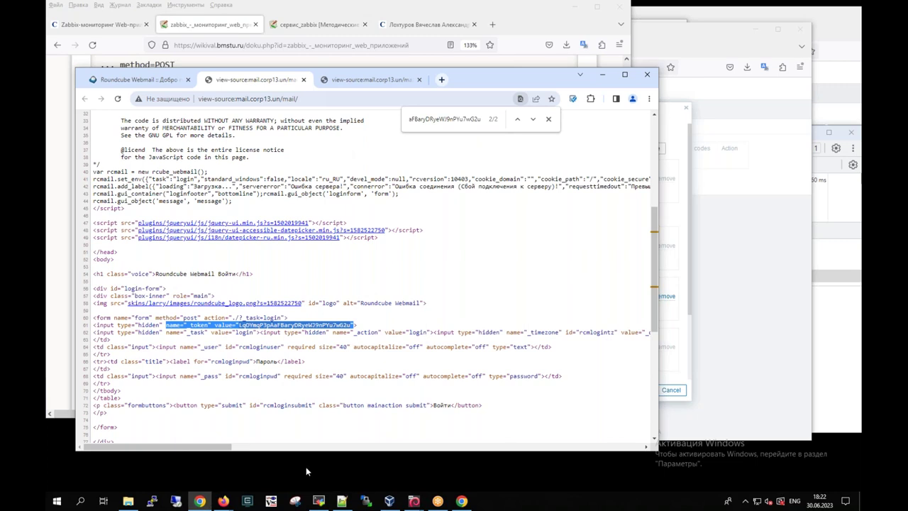
mouse_move(224, 501)
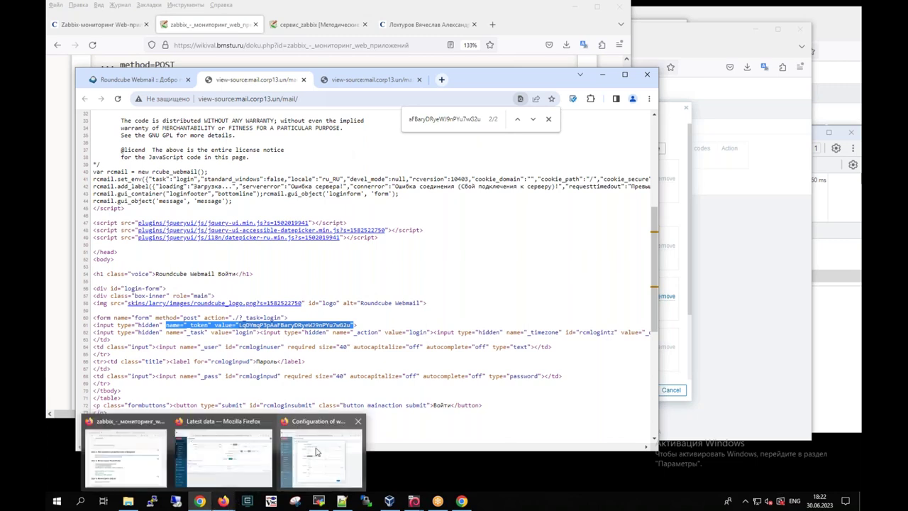
click(315, 451)
click(451, 296)
click(555, 297)
key(ctrl+v)
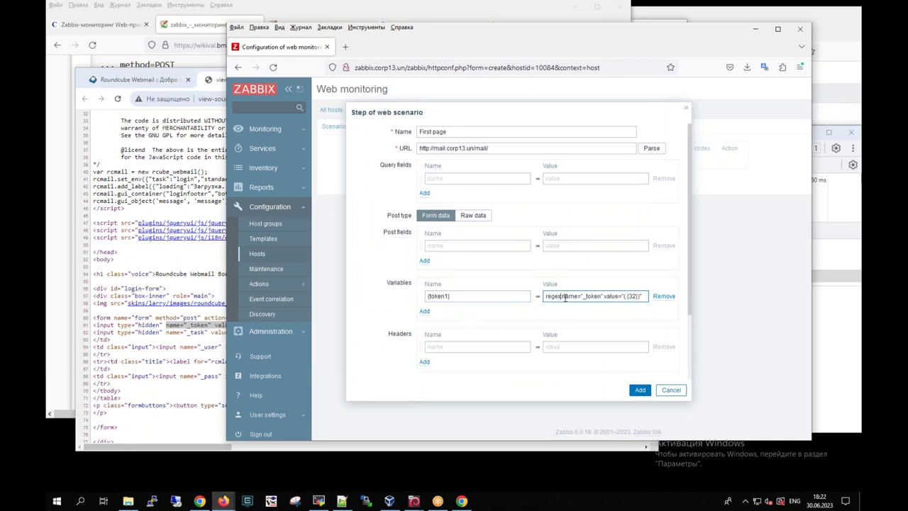
drag(562, 296, 641, 296)
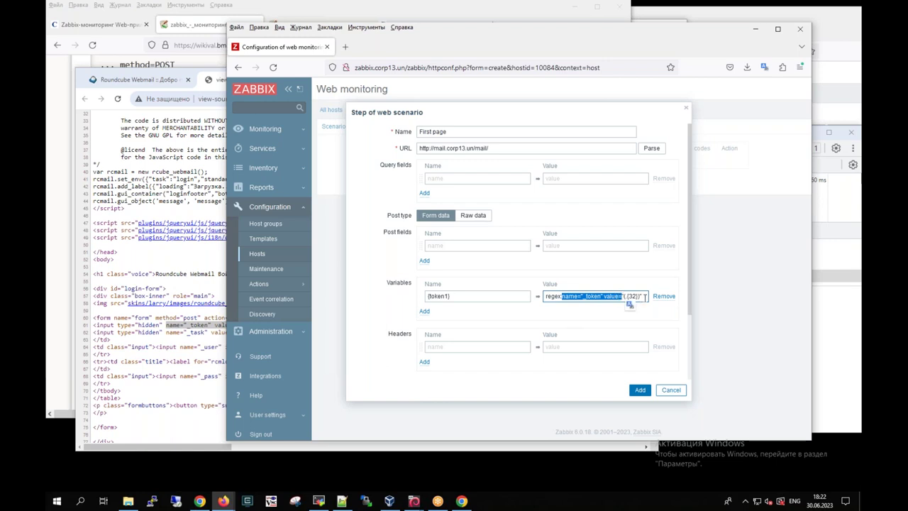
click(468, 297)
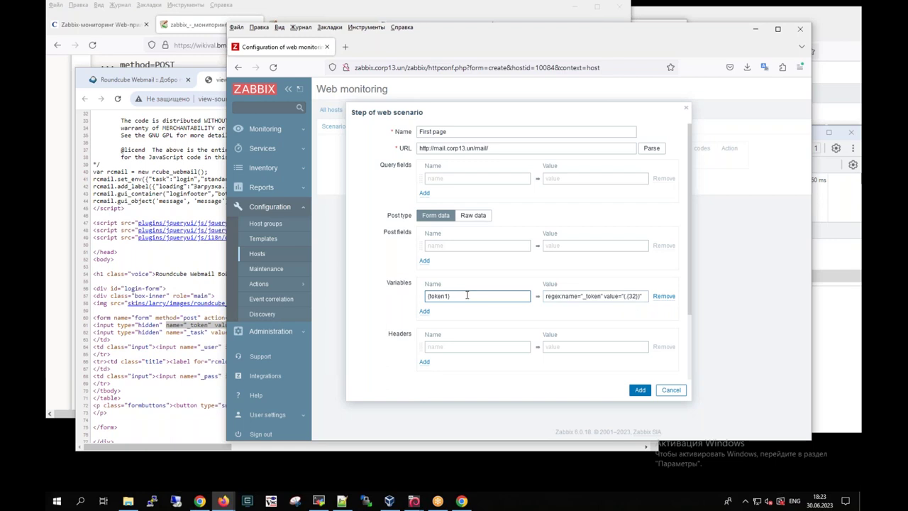
Copy the required string rcmloginsubmit from the wiki example and search for it in the Roundcube login page source in Chrome
click(195, 29)
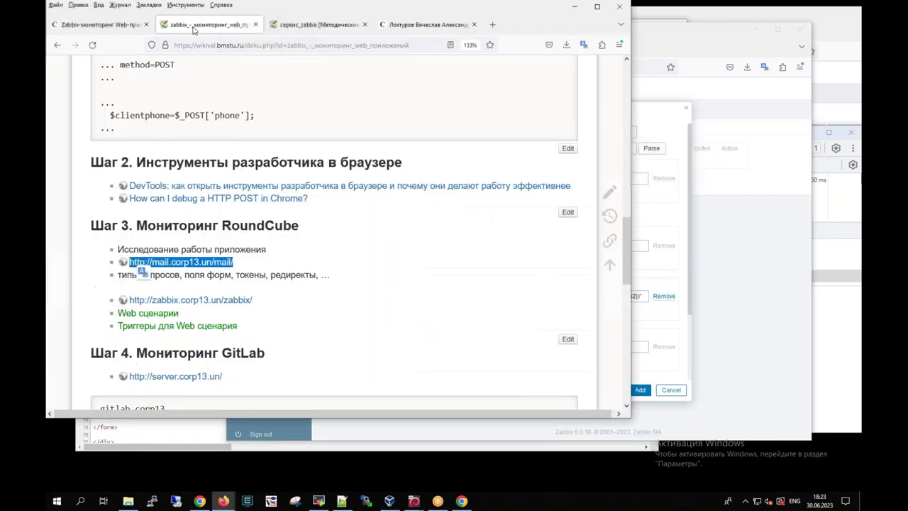
click(285, 27)
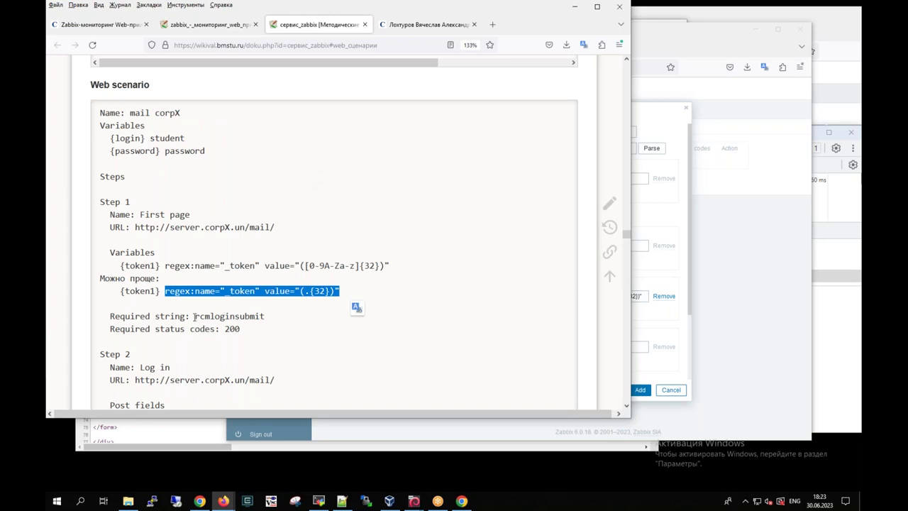
drag(195, 317, 266, 316)
key(ctrl+c)
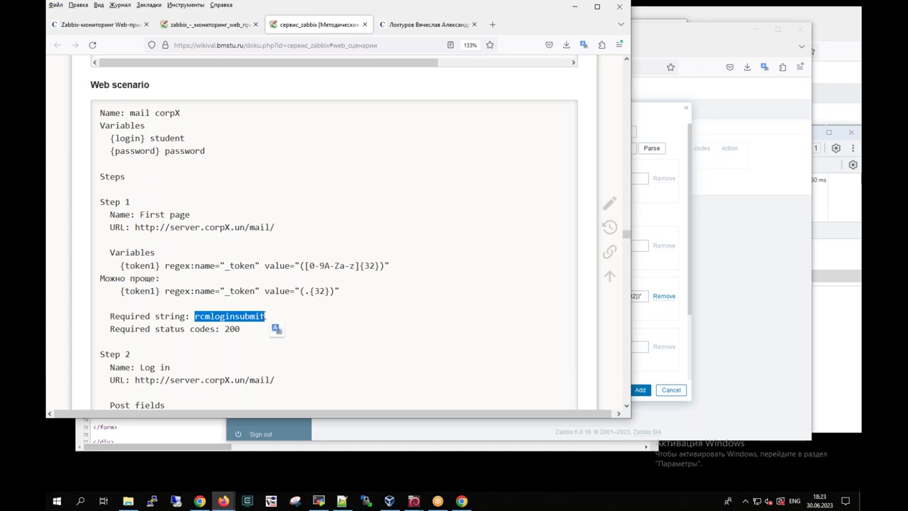
click(199, 500)
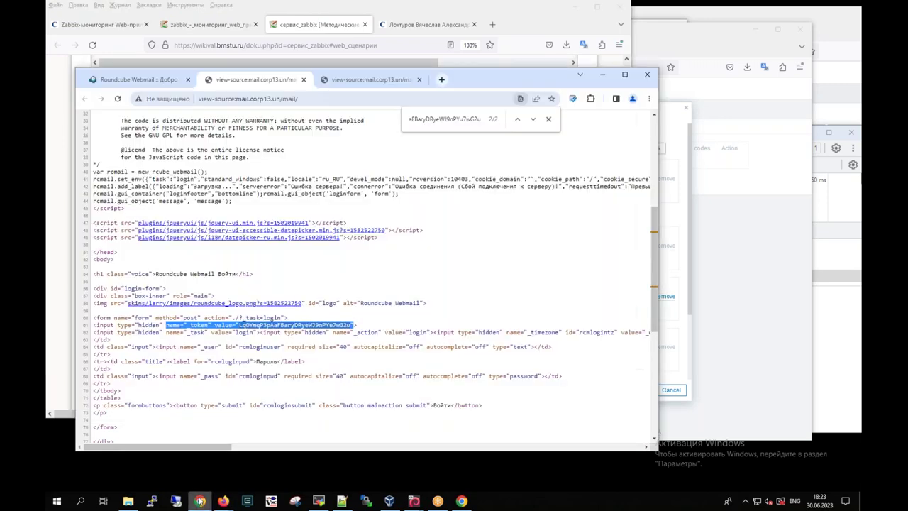
key(ctrl+f)
key(ctrl+v)
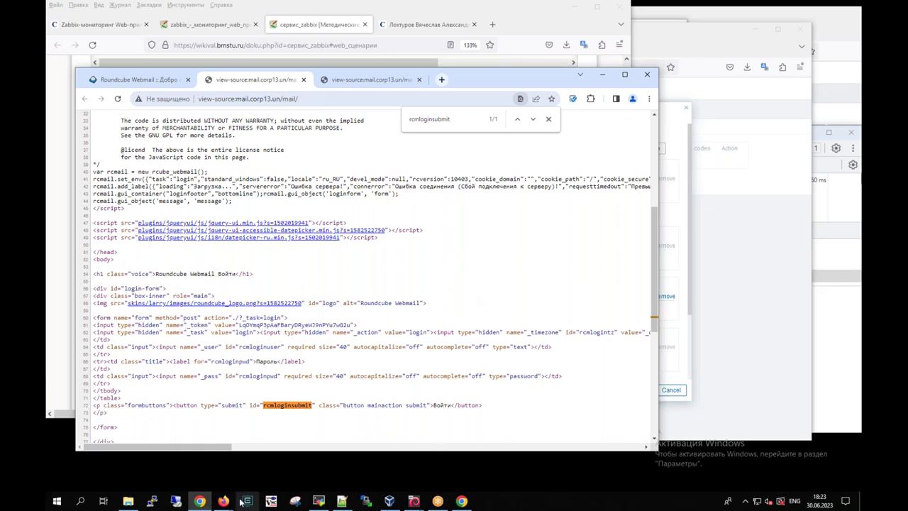
Set the First page step's required string to rcmloginsubmit and its required status codes to 200 in the Zabbix window
mouse_move(223, 502)
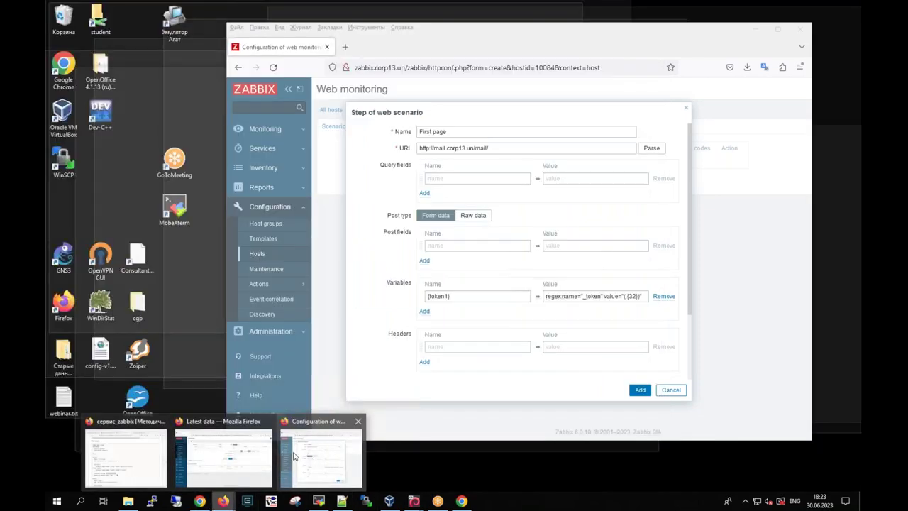
click(223, 500)
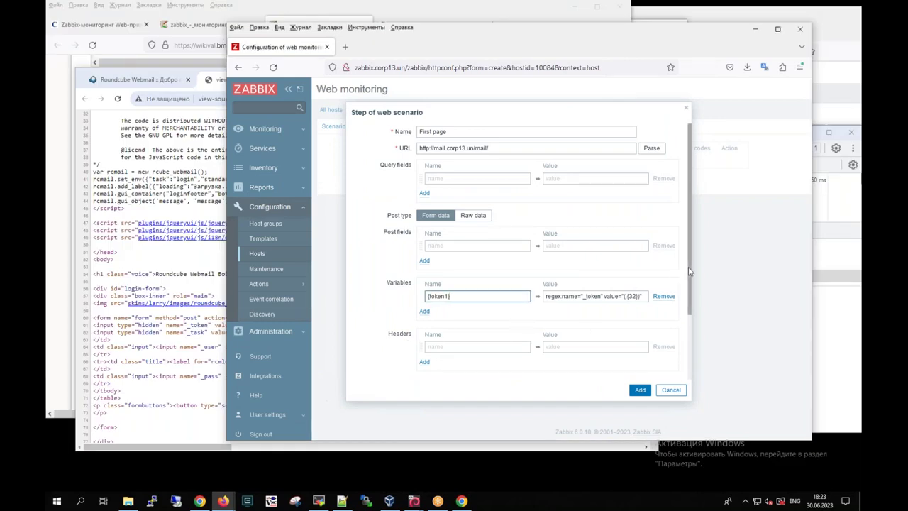
drag(691, 272, 686, 334)
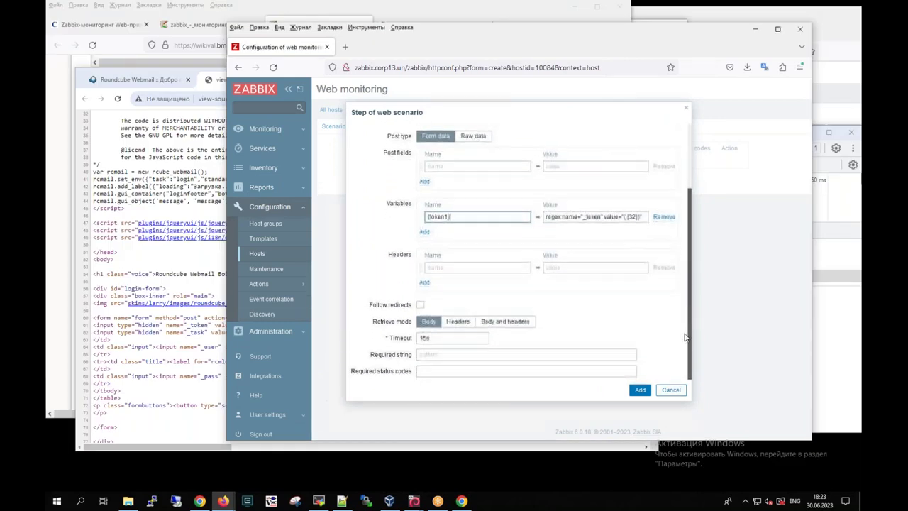
click(480, 354)
key(ctrl+v)
click(452, 373)
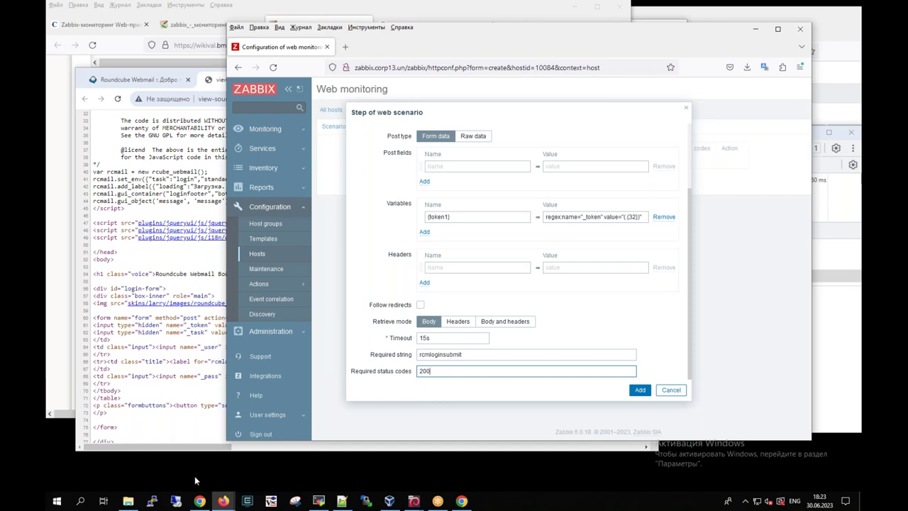
Close the separate Zabbix Latest data browser window, returning to the web scenario step form
mouse_move(223, 500)
click(220, 439)
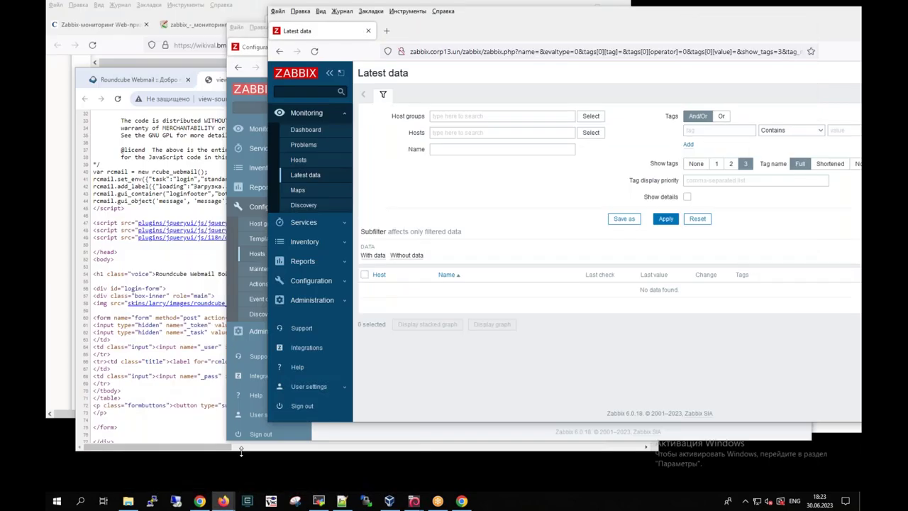
drag(505, 25, 378, 47)
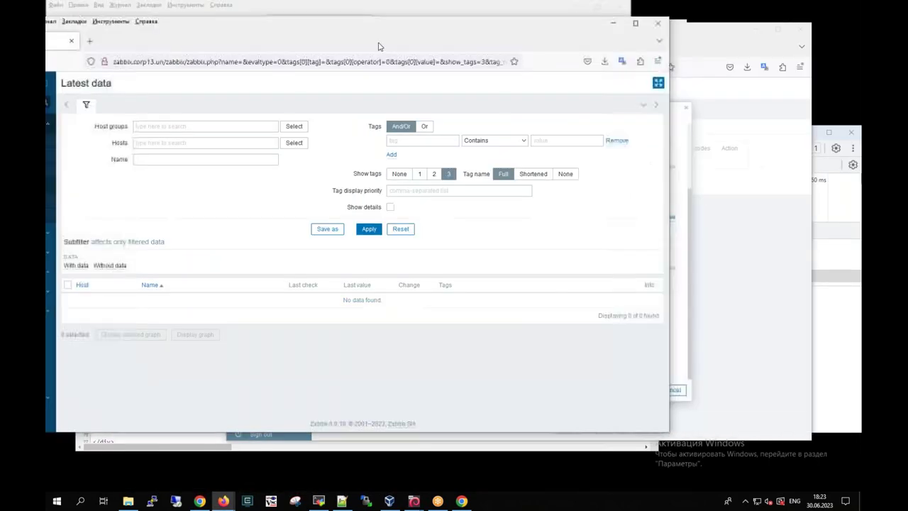
click(658, 23)
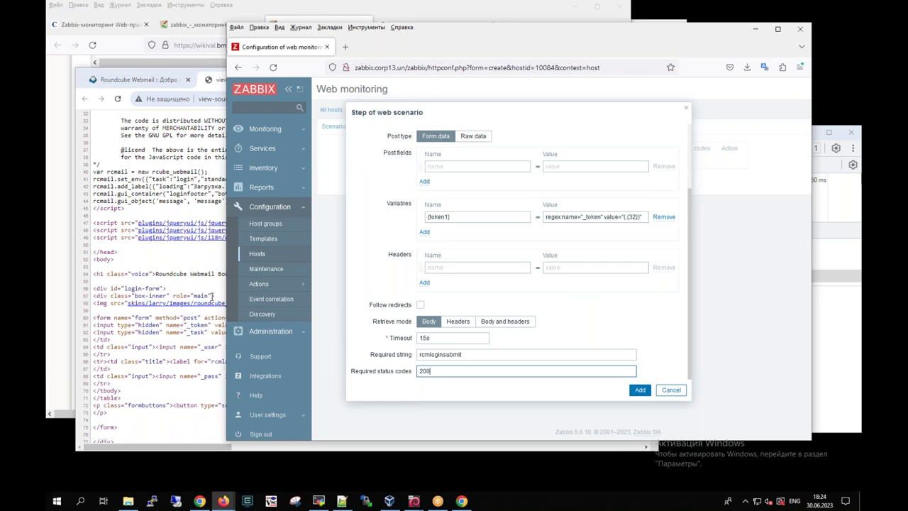
Check the Step 1 settings in the wiki example and add the completed First page step to the web scenario
mouse_move(223, 500)
click(184, 465)
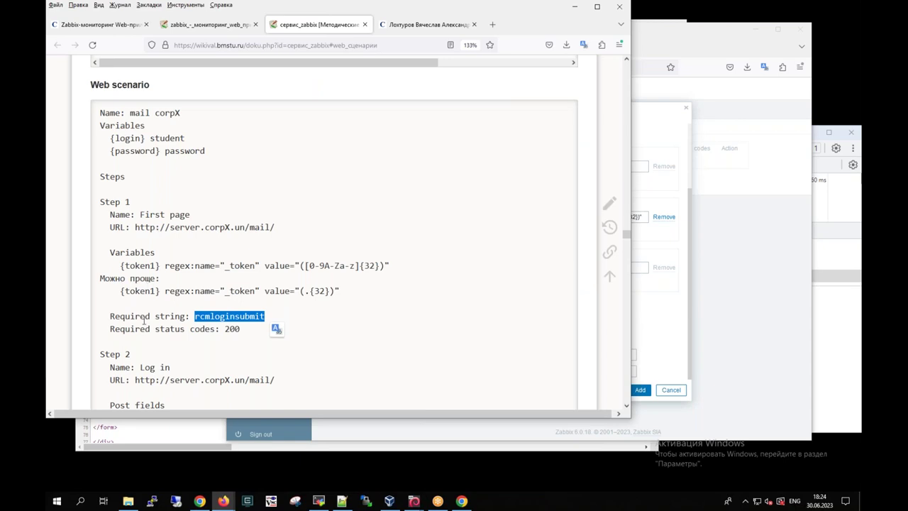
click(656, 345)
click(640, 389)
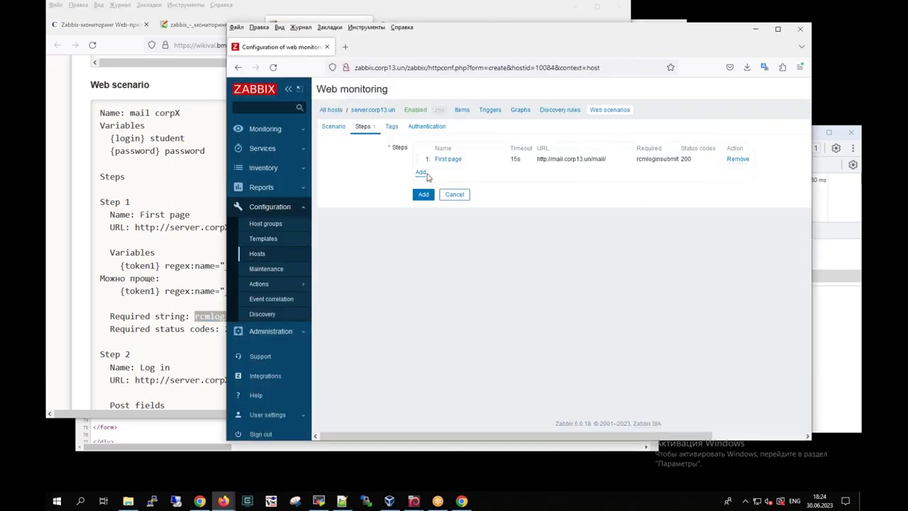
Start a second web scenario step and name it Log in, copied from Step 2 of the wiki example
click(420, 175)
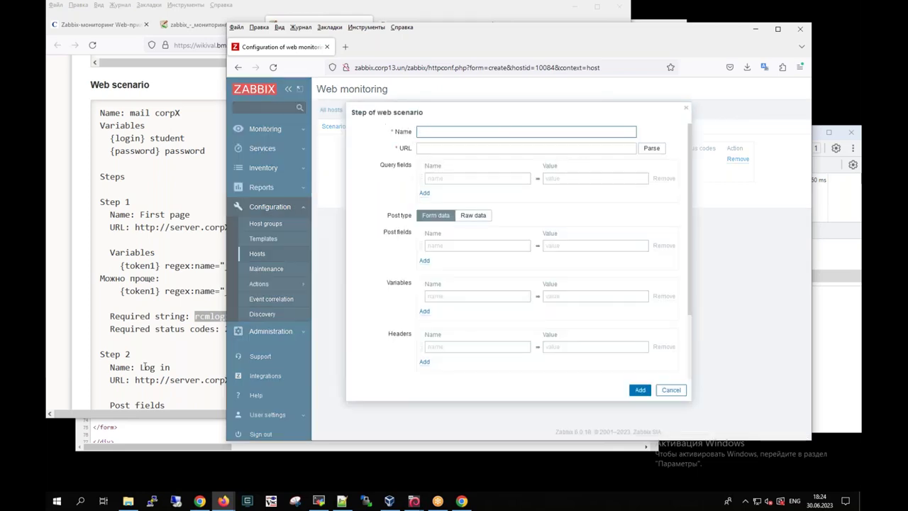
drag(139, 368, 170, 368)
key(ctrl+c)
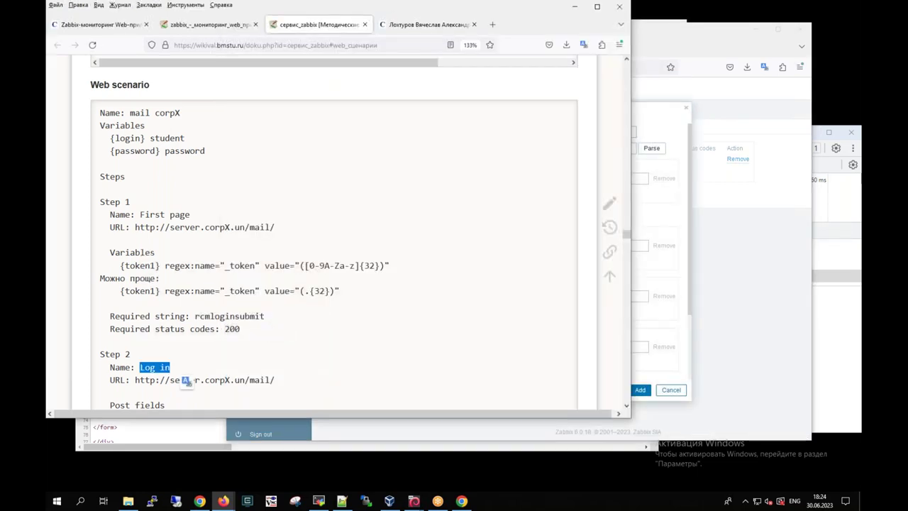
key(alt+Tab)
click(511, 132)
key(ctrl+v)
click(487, 146)
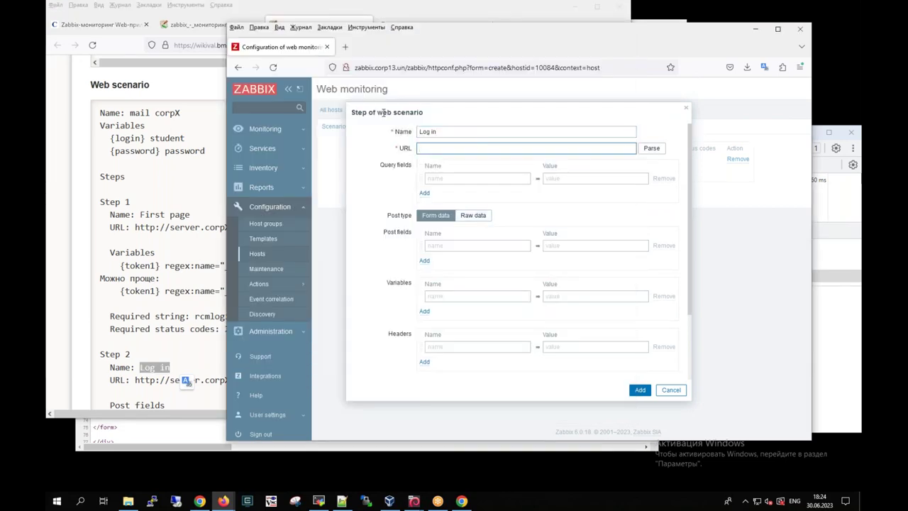
click(193, 25)
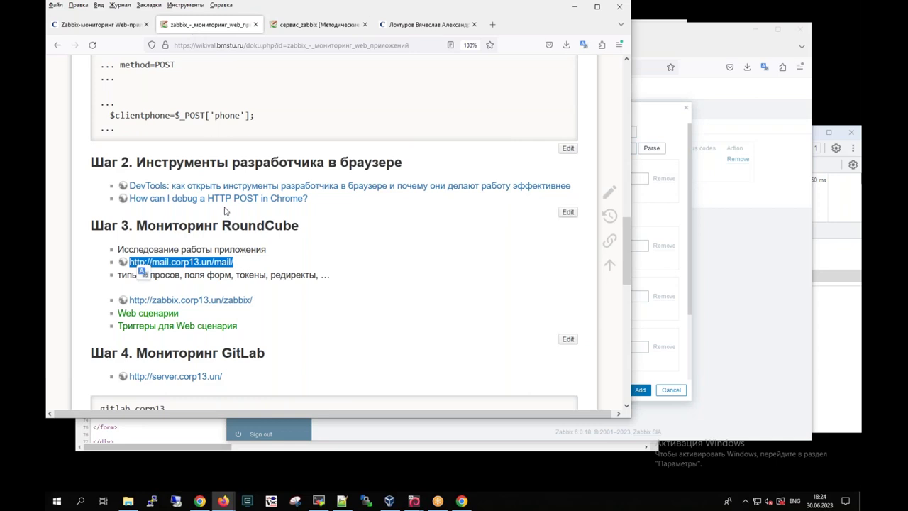
key(alt+Tab)
text(http://mail.corp13.un/mail/)
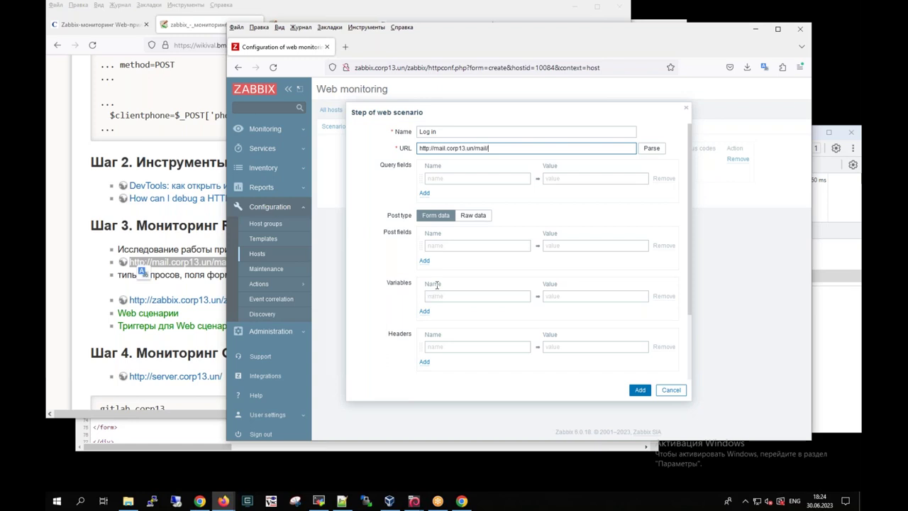
Name the Log in step's first post field _token, copied from the Step 2 post fields in the wiki example
mouse_move(384, 240)
mouse_down()
mouse_move(419, 237)
mouse_move(392, 222)
mouse_up()
click(442, 245)
click(213, 32)
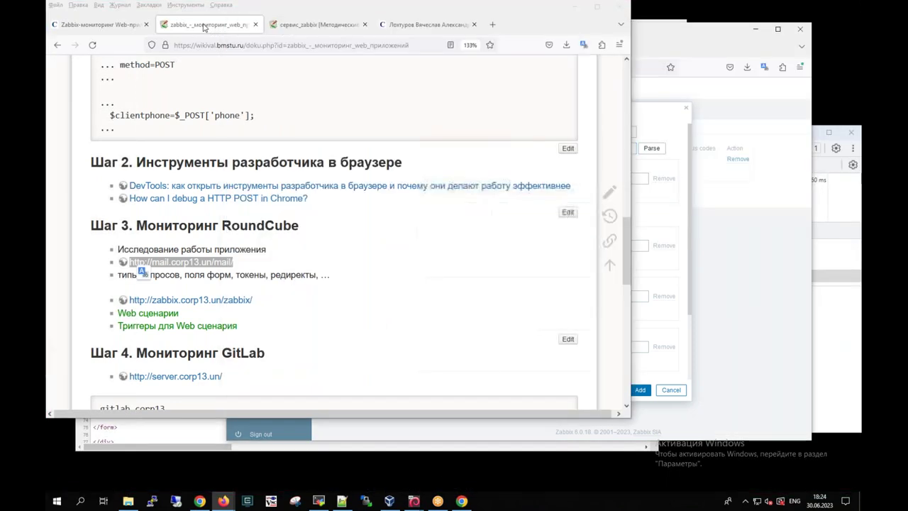
click(308, 29)
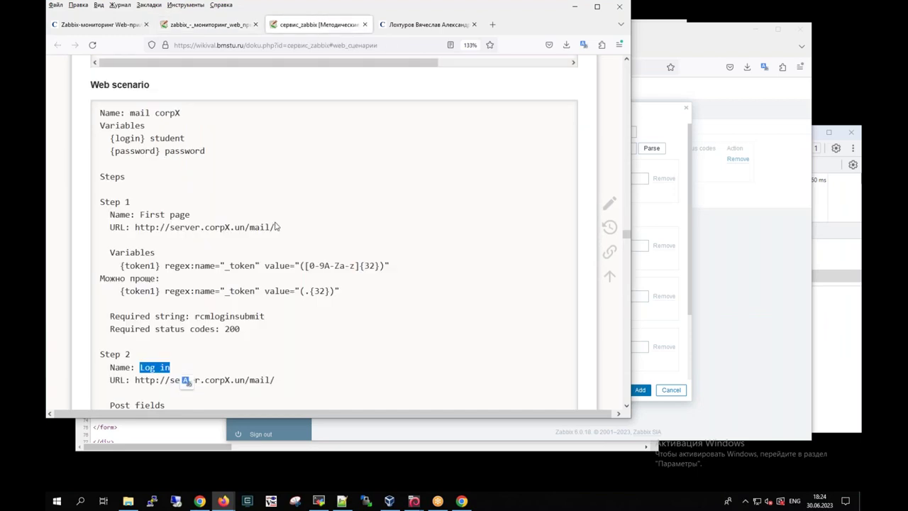
scroll(212, 284, down, 3)
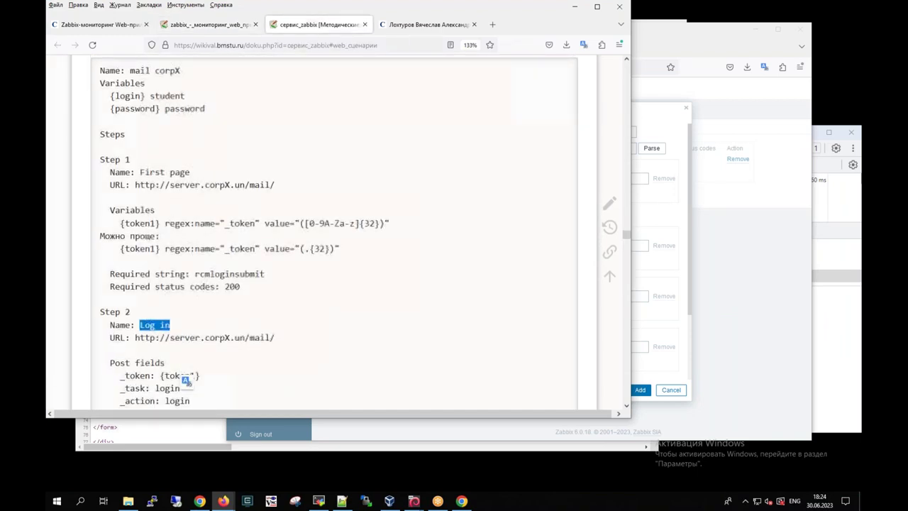
scroll(206, 282, down, 2)
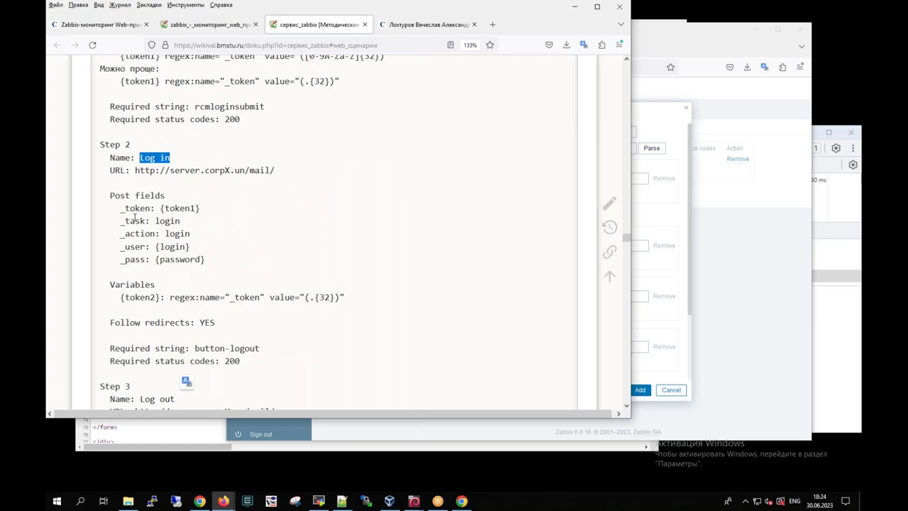
drag(122, 209, 153, 208)
key(ctrl+c)
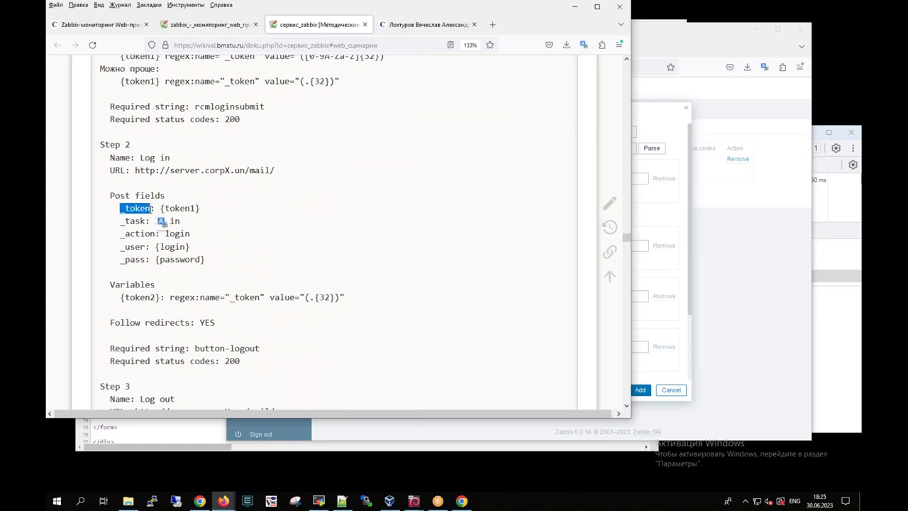
key(alt+Tab)
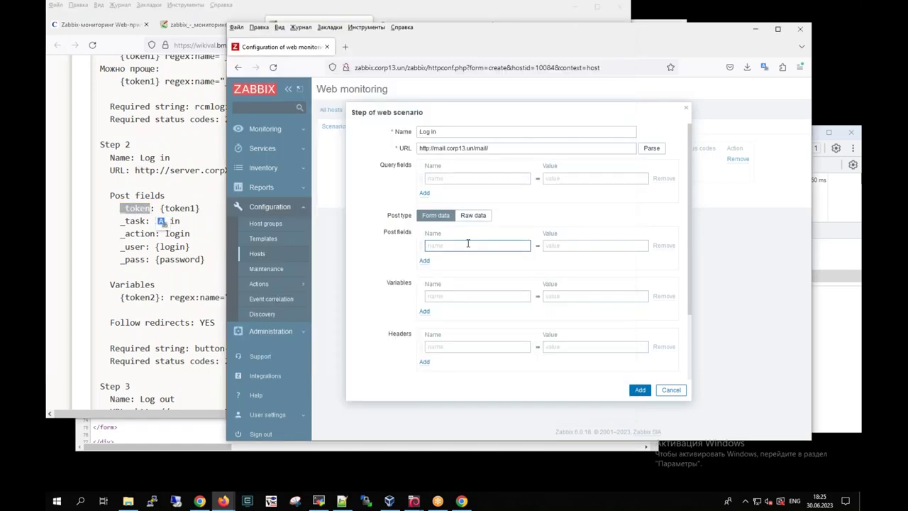
key(ctrl+v)
Set the _token post field's value to {token1}, copied from the wiki example
click(190, 222)
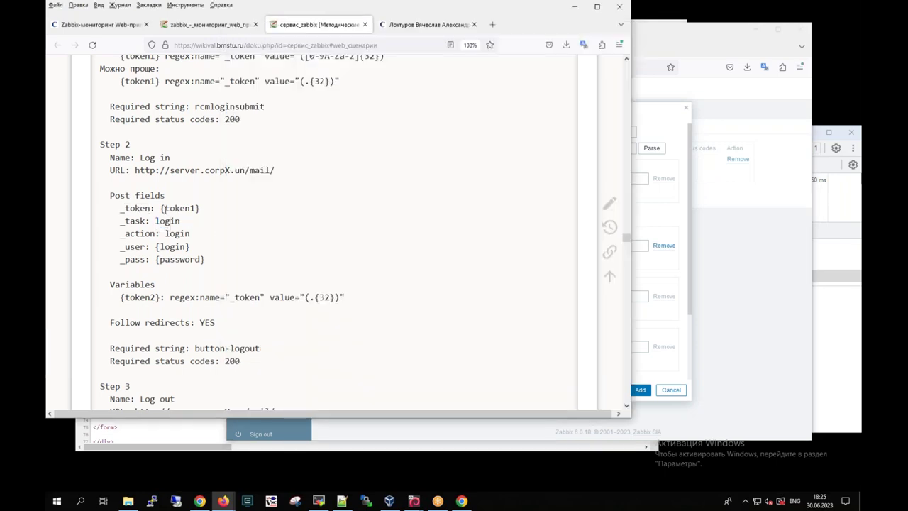
drag(161, 207, 202, 211)
key(ctrl+c)
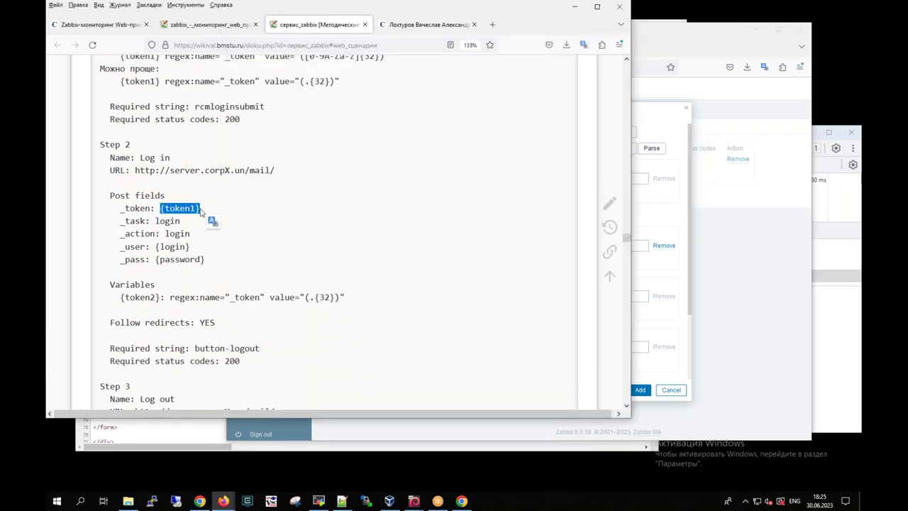
key(alt+Tab)
click(567, 246)
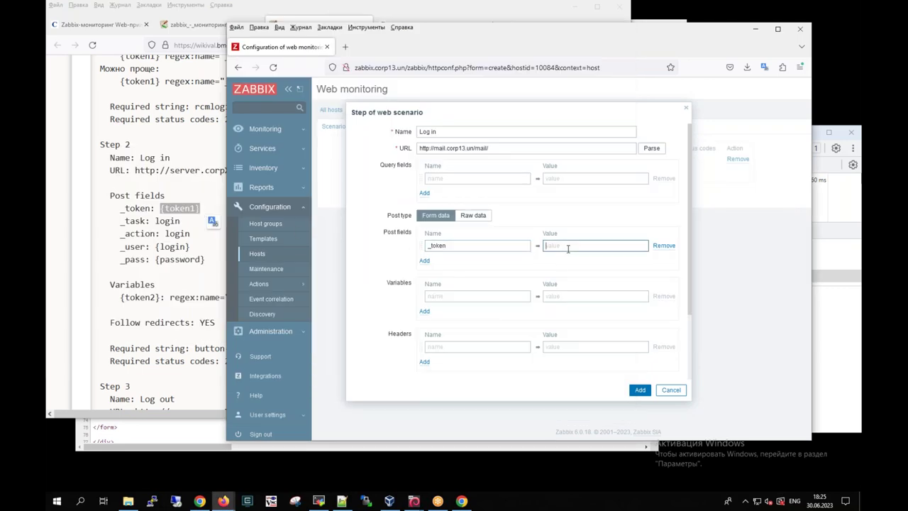
key(ctrl+v)
Add a second post field _task with the value login, copying both from the wiki example
click(424, 260)
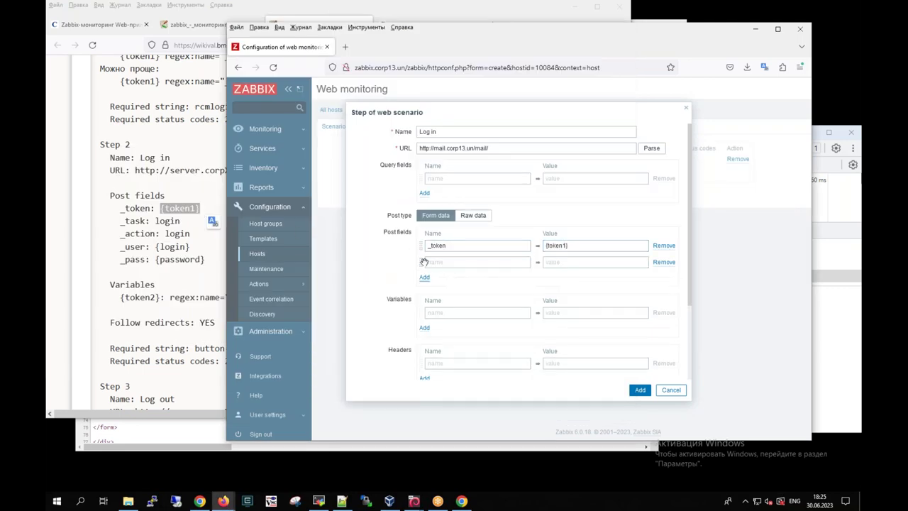
click(118, 223)
drag(118, 223, 146, 221)
key(ctrl+c)
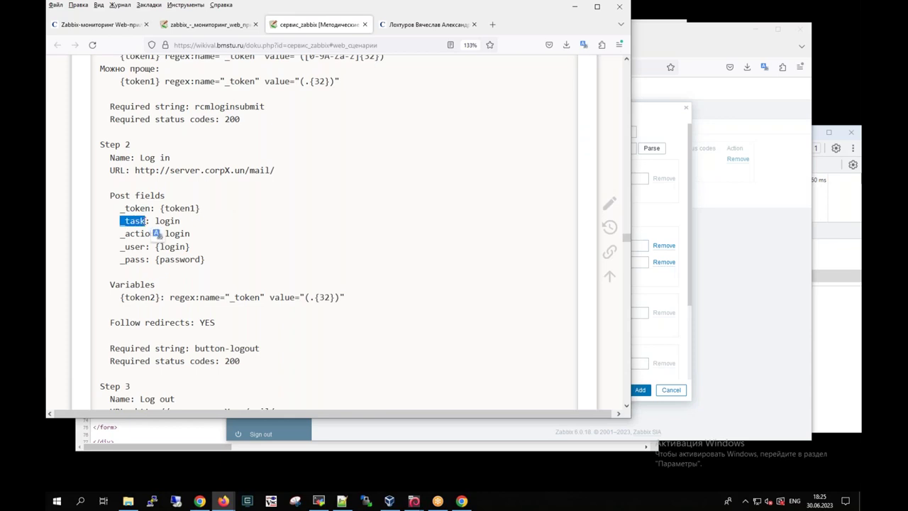
key(alt+Tab)
click(454, 261)
key(ctrl+v)
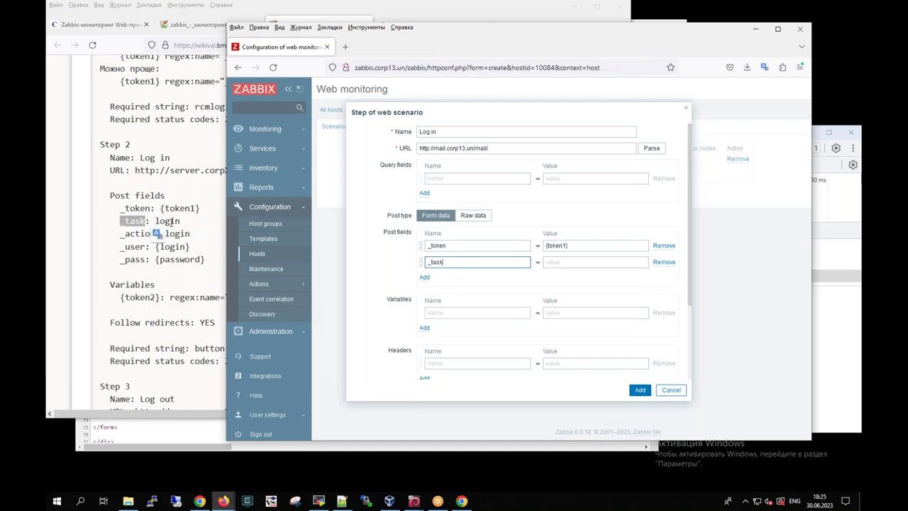
drag(155, 221, 181, 222)
key(ctrl+c)
key(alt+Tab)
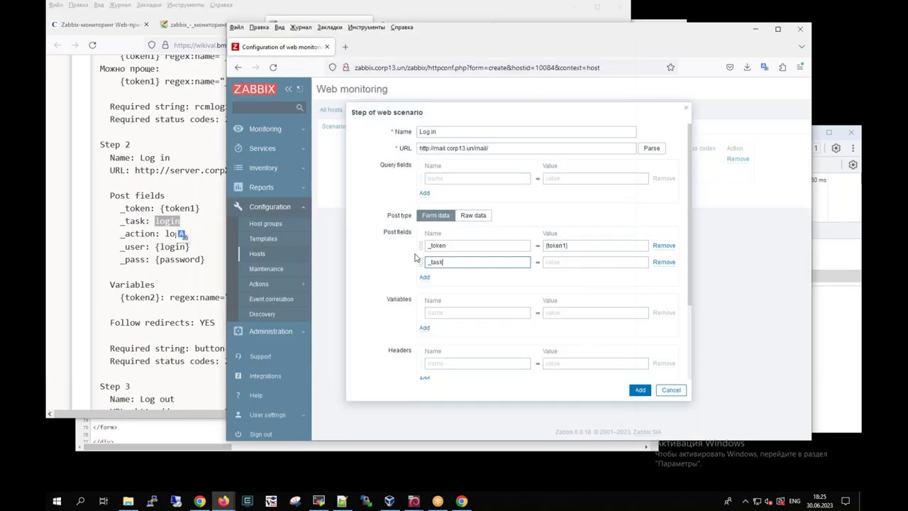
click(573, 262)
key(ctrl+v)
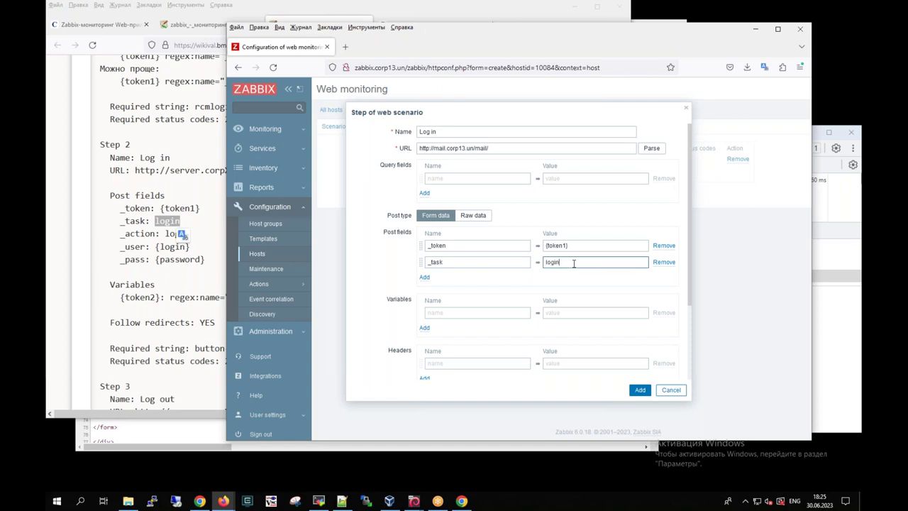
Add a third post field _action with the value login, as given in the wiki example
click(424, 277)
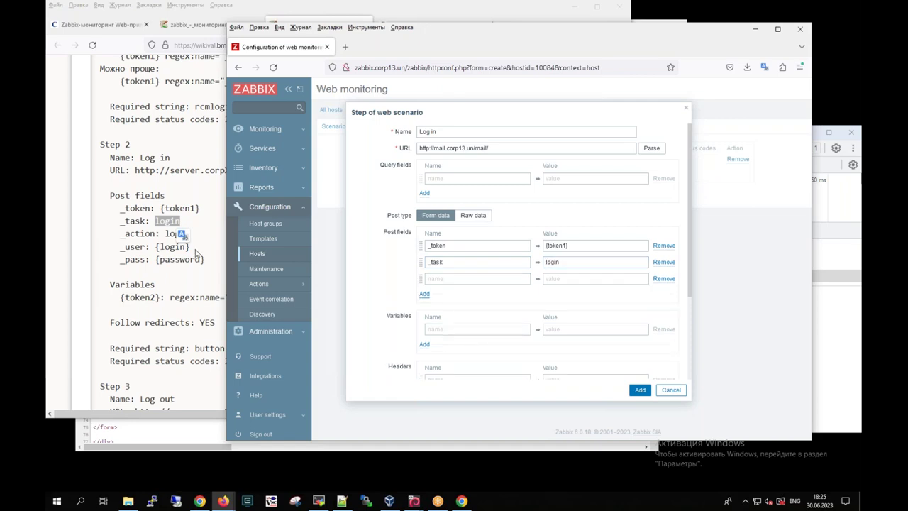
double_click(139, 234)
key(ctrl+c)
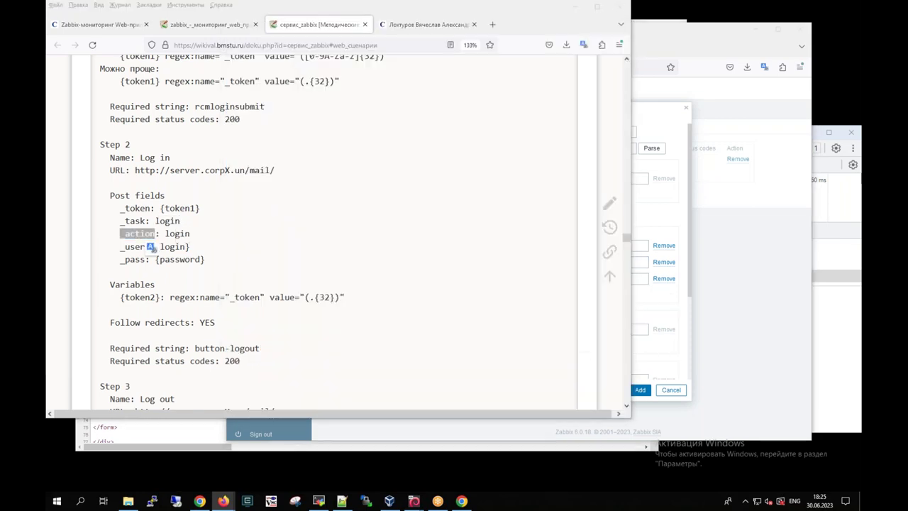
key(alt+Tab)
click(455, 279)
key(ctrl+v)
click(186, 239)
double_click(187, 237)
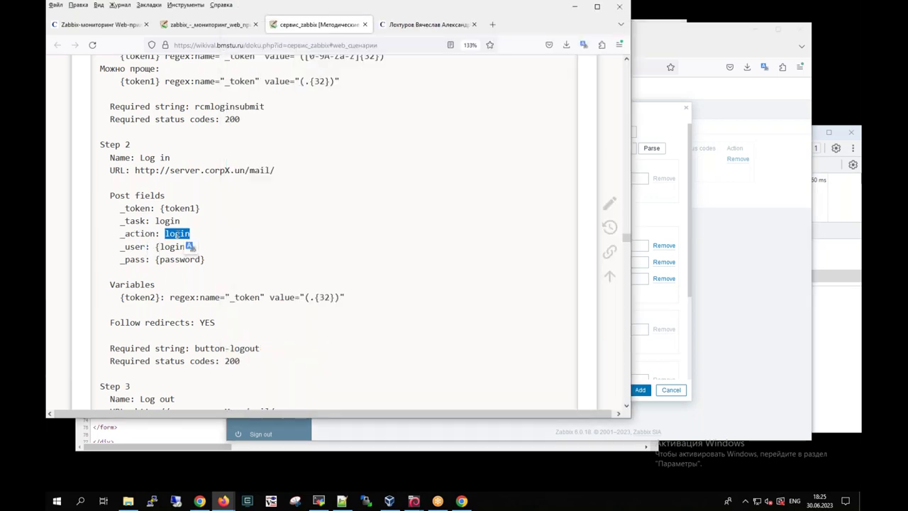
key(alt+Tab)
click(569, 280)
text(login)
Add a fourth post field named _user, copied from the wiki example
click(425, 292)
click(122, 246)
double_click(128, 246)
key(ctrl+c)
key(alt+Tab)
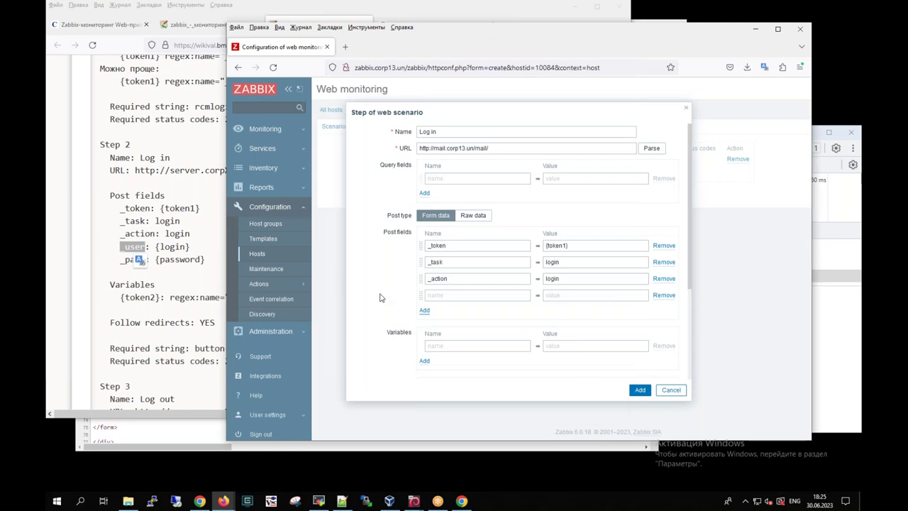
click(451, 296)
key(ctrl+v)
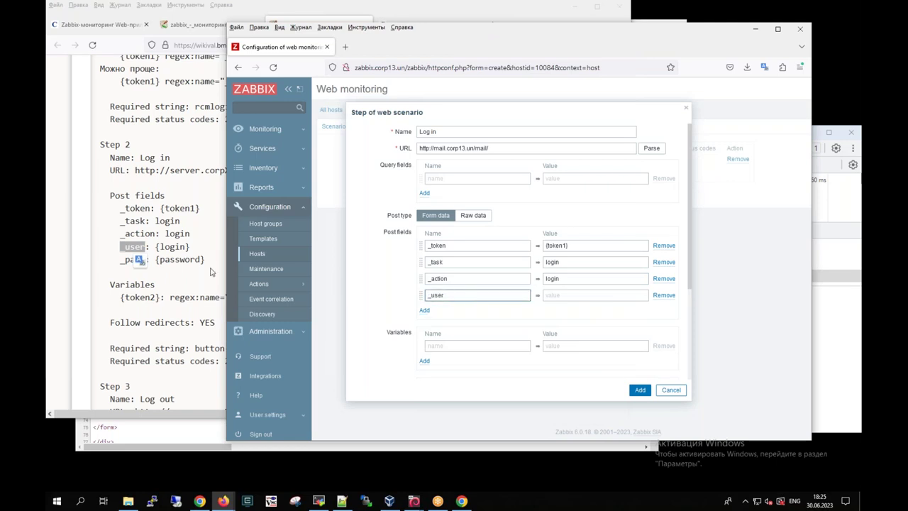
Set the _user post field's value to {login}, copied from the wiki example
click(139, 260)
drag(154, 246, 191, 247)
key(ctrl+c)
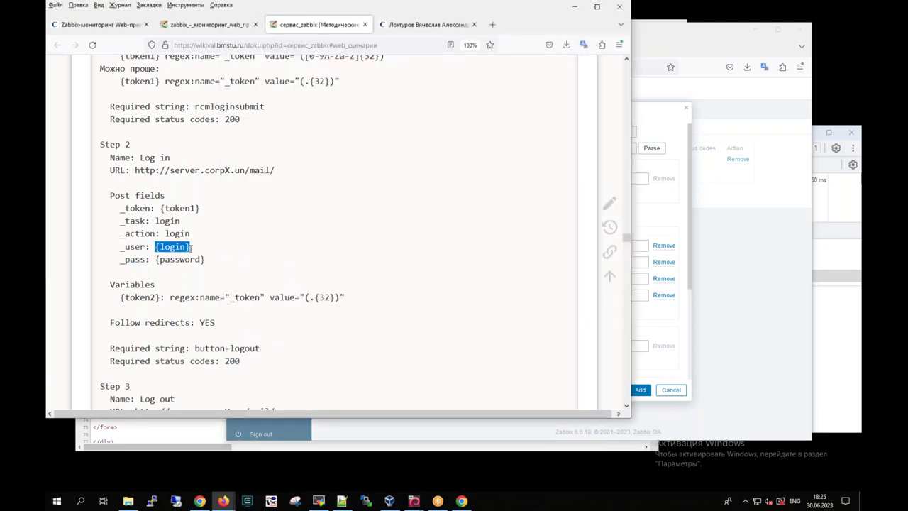
key(alt)
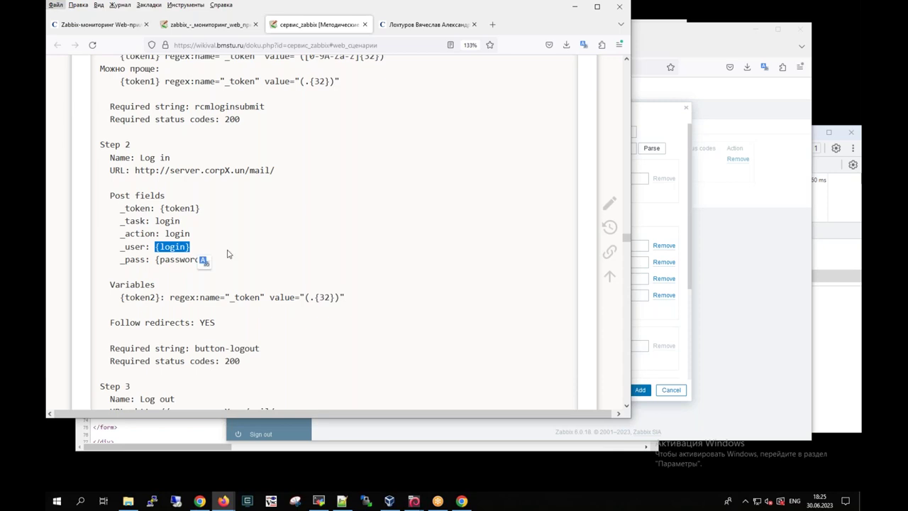
key(alt+Tab)
click(561, 298)
key(ctrl+v)
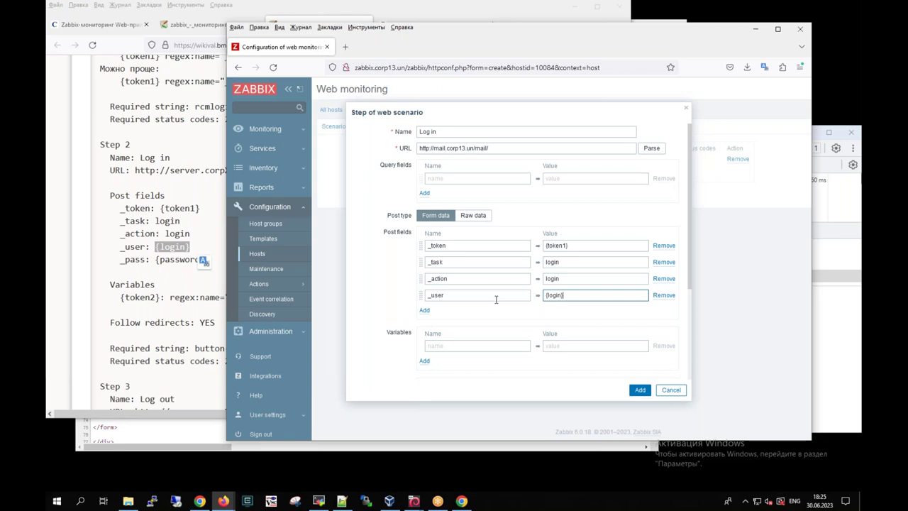
Add a fifth post field _pass with the variable reference {password} as its value, copying both from the wiki example
click(425, 311)
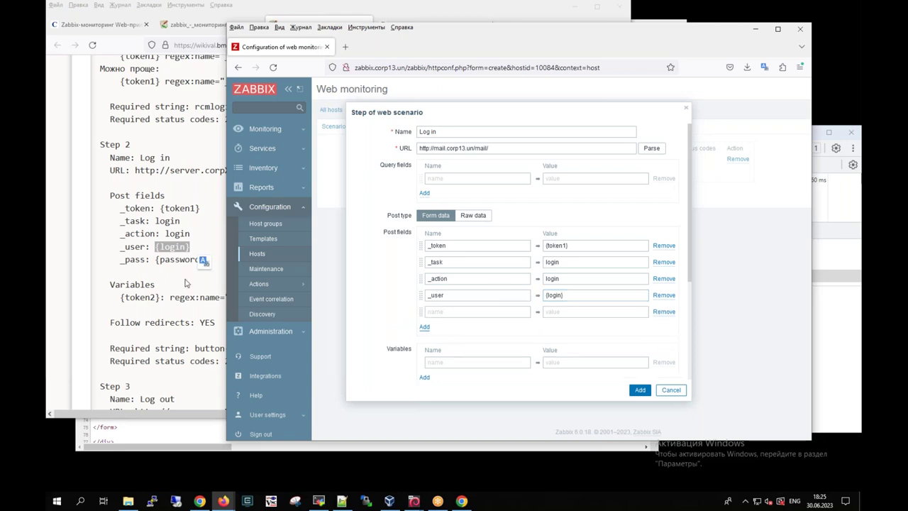
double_click(138, 263)
key(ctrl+c)
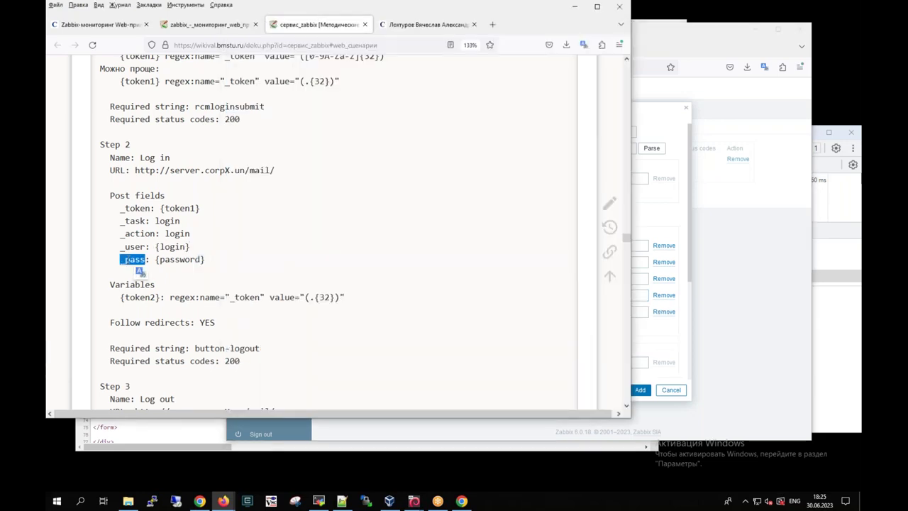
key(alt+Tab)
click(482, 311)
key(ctrl+v)
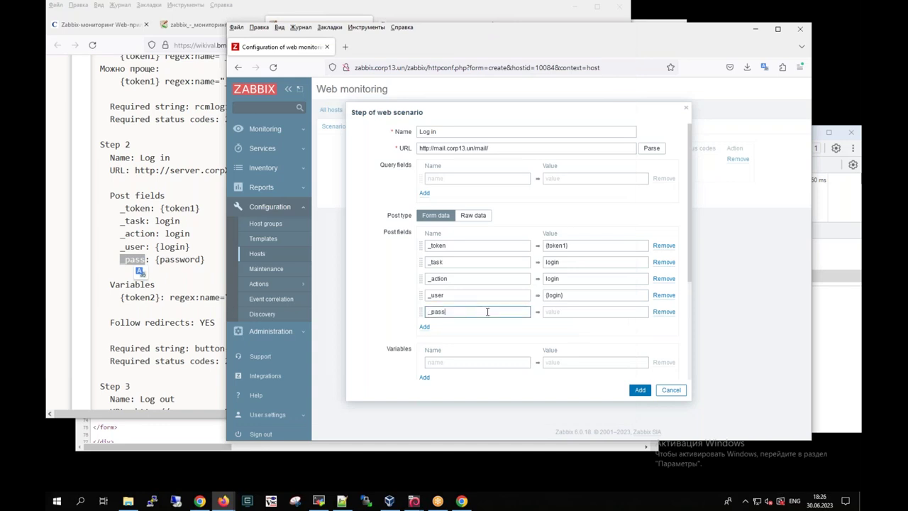
click(553, 314)
click(159, 263)
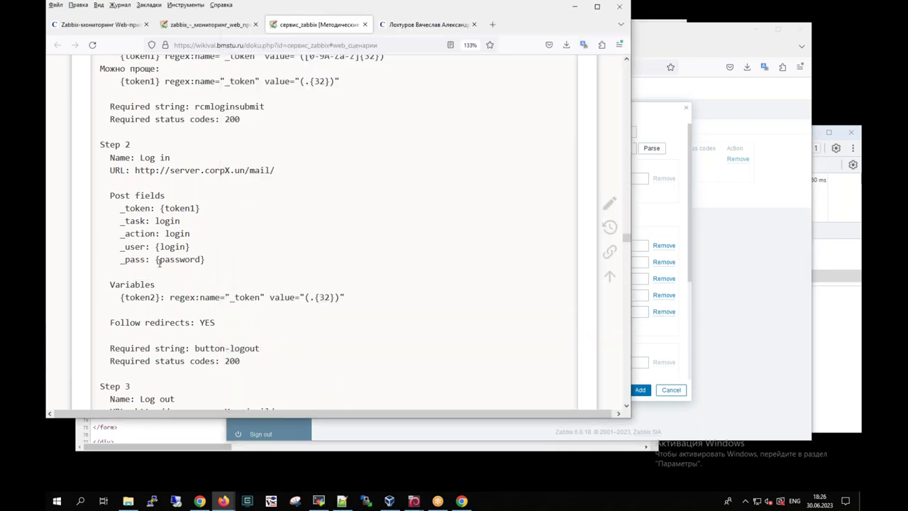
drag(156, 260, 205, 260)
key(ctrl+c)
key(alt+Tab)
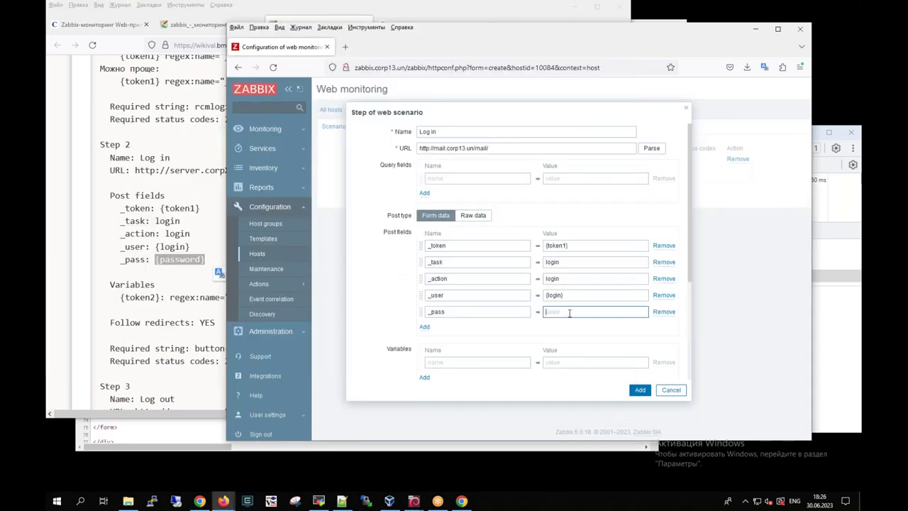
key(ctrl+v)
Copy the token2 variable name from the wiki example into the Log in step's first variable row
click(121, 297)
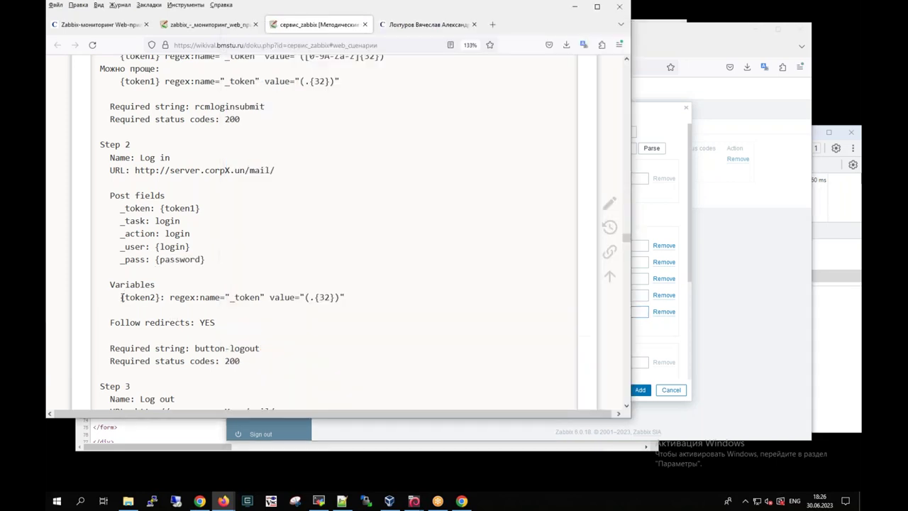
drag(121, 297, 157, 297)
key(ctrl+c)
key(alt+Tab)
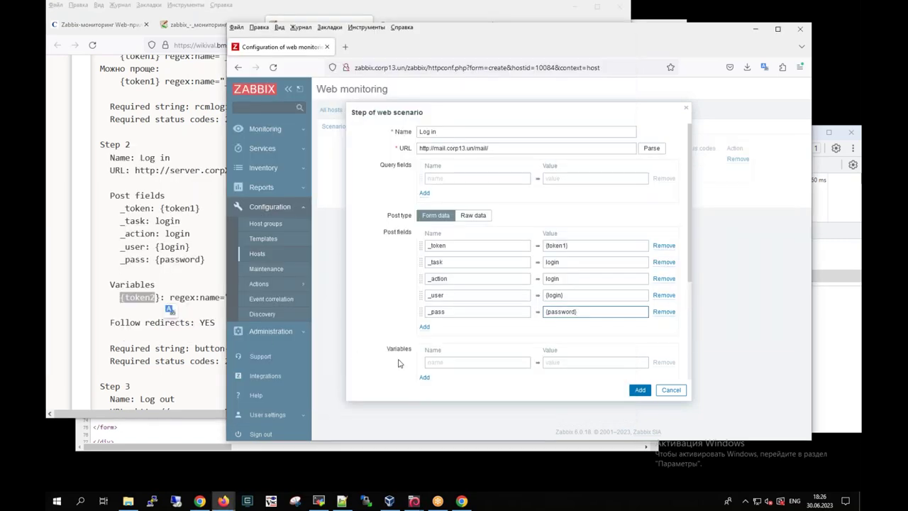
click(449, 363)
key(ctrl+v)
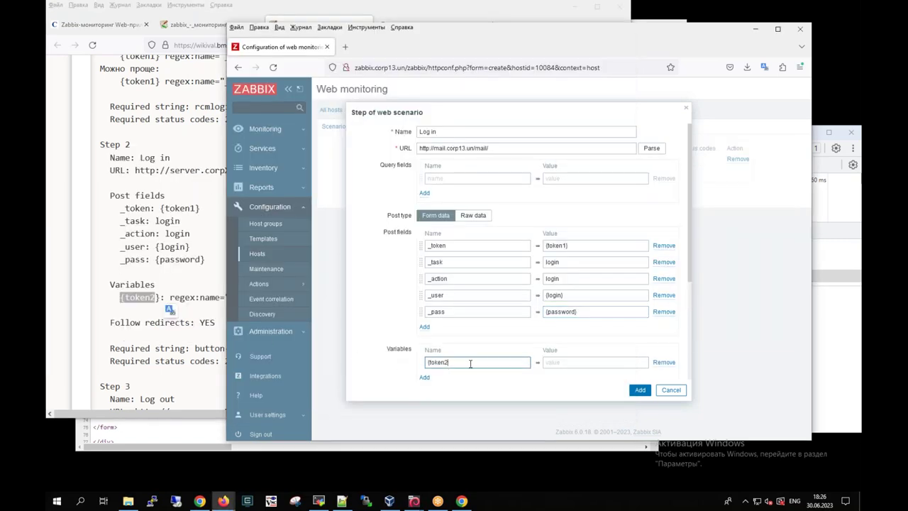
Complete the variable name as {token2} and set its value to regex:name="_token" value="(.{32})", copied from the wiki example
click(545, 363)
click(168, 301)
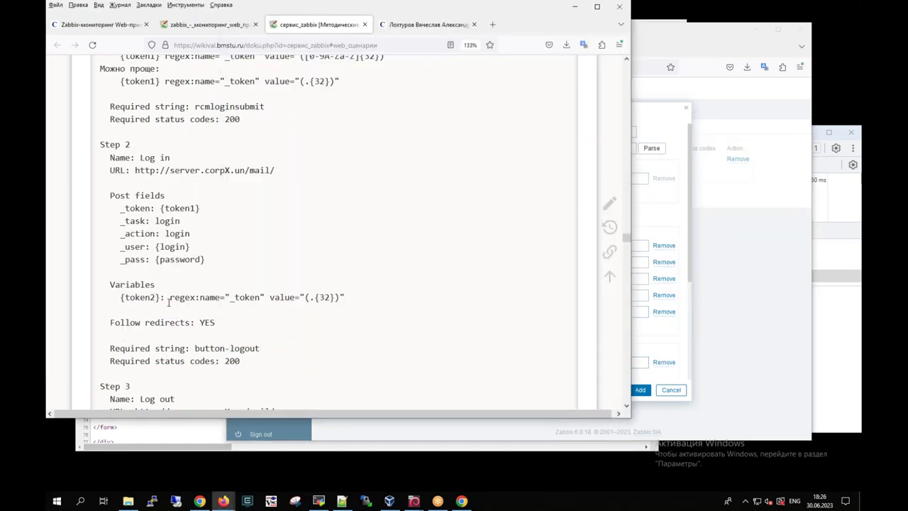
drag(189, 299, 346, 299)
key(ctrl+c)
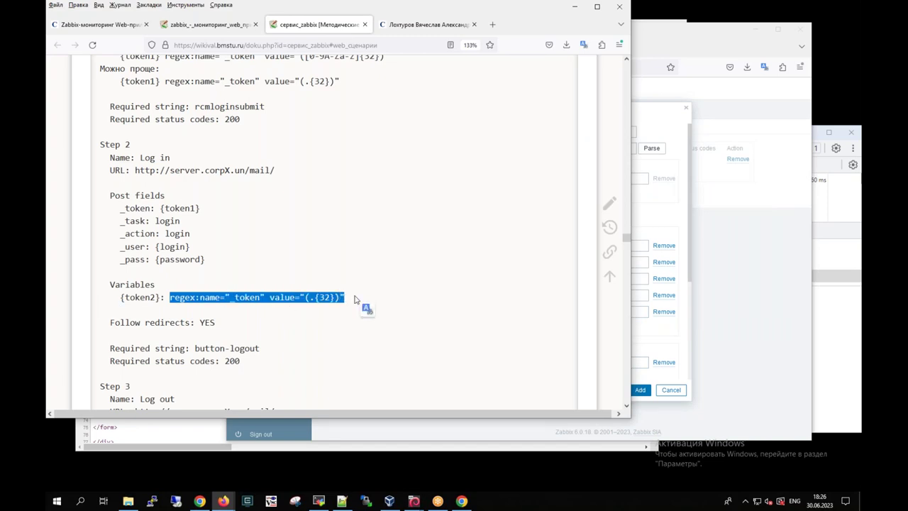
key(alt+Tab)
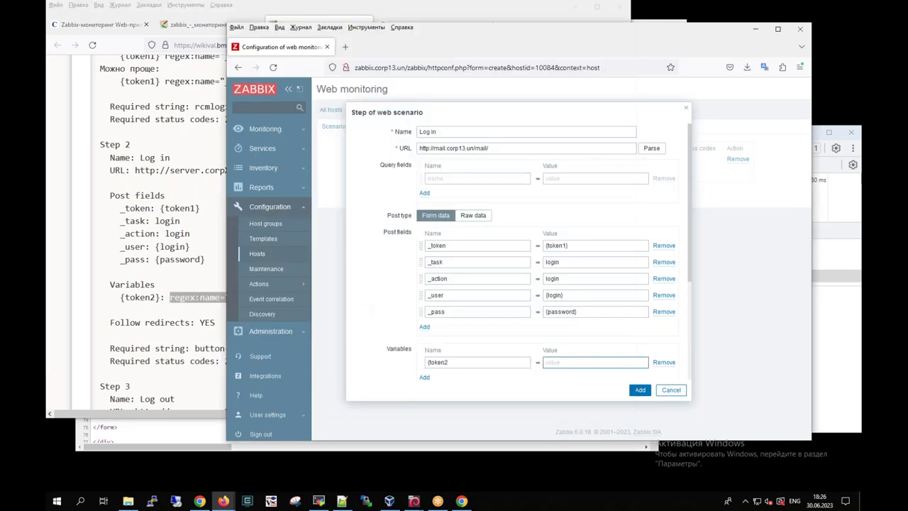
click(467, 363)
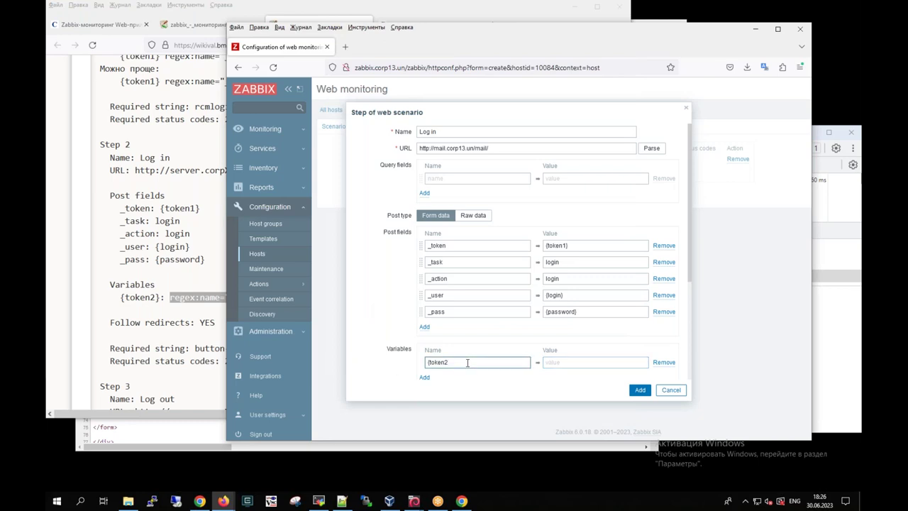
text(})
click(548, 362)
key(ctrl+v)
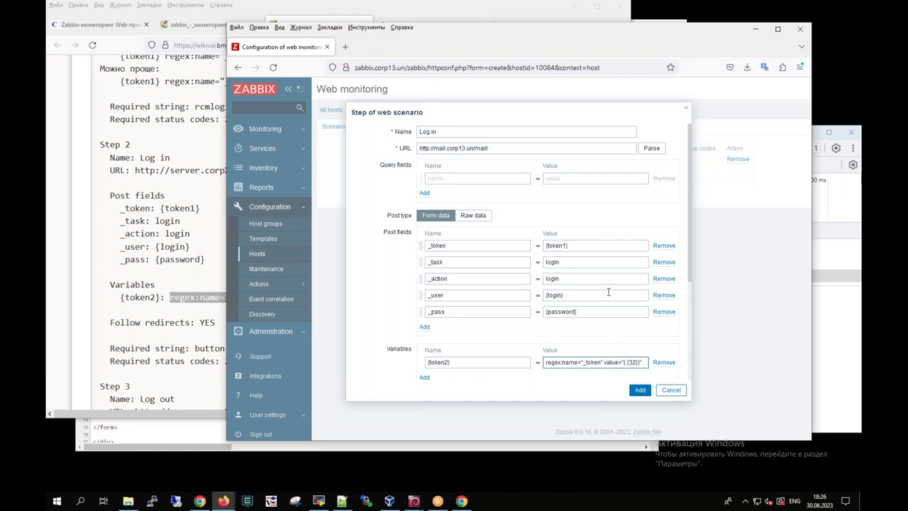
Enable following redirects for the Log in step
drag(692, 262, 686, 330)
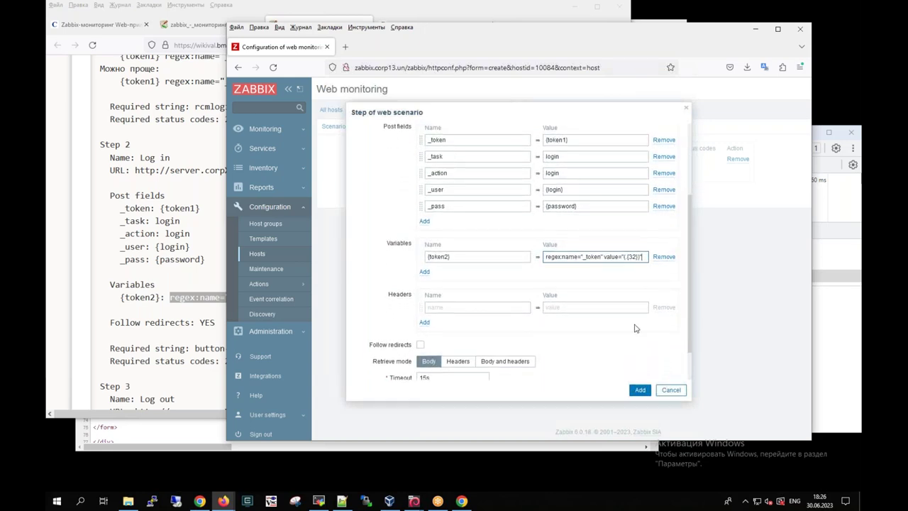
mouse_move(363, 302)
mouse_down()
mouse_move(373, 331)
mouse_move(426, 298)
mouse_up()
click(420, 345)
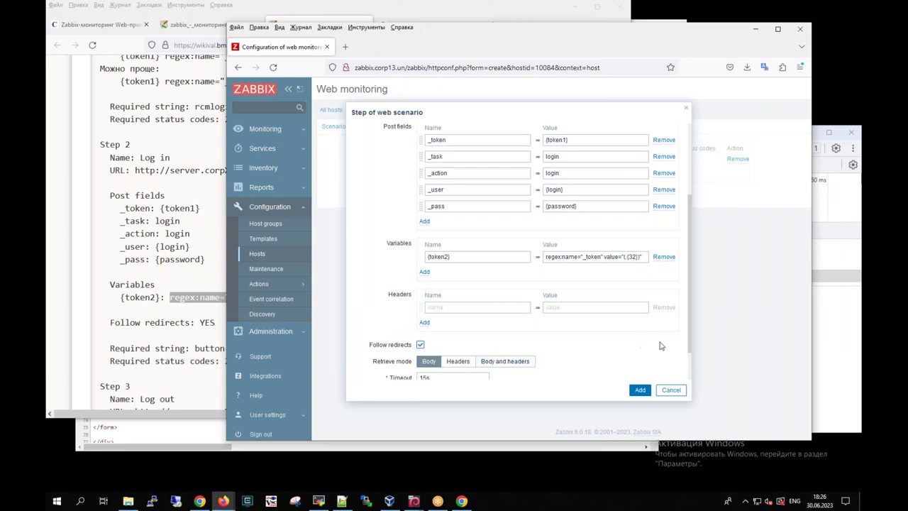
Set the Log in step's required string to button-logout, copied from the wiki example
drag(689, 327, 689, 355)
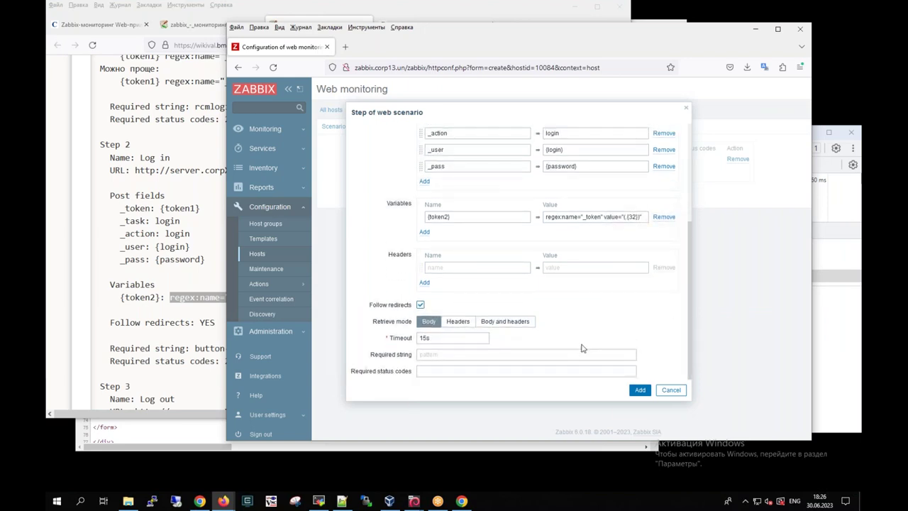
click(164, 328)
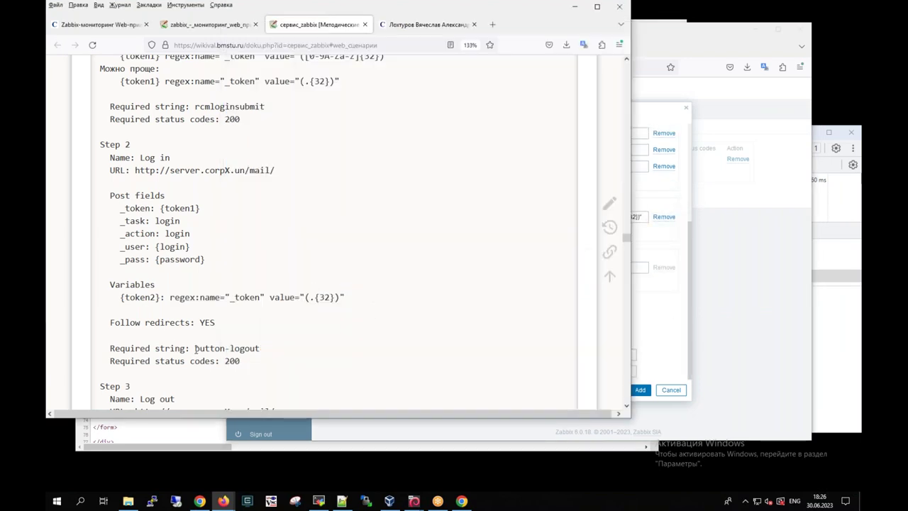
drag(194, 348, 261, 348)
key(ctrl+c)
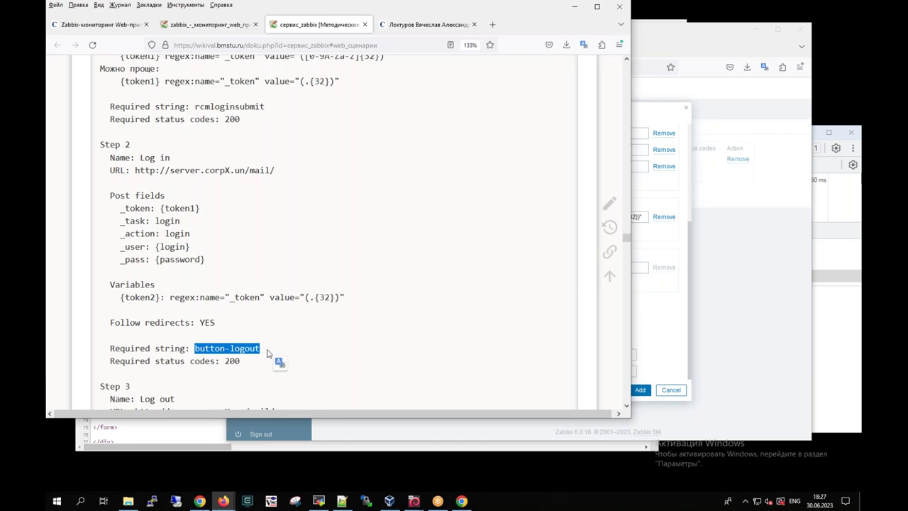
key(alt+Tab)
click(438, 353)
key(ctrl+v)
Set the required status code to 200 as in the wiki example and add the Log in step to the scenario
click(430, 370)
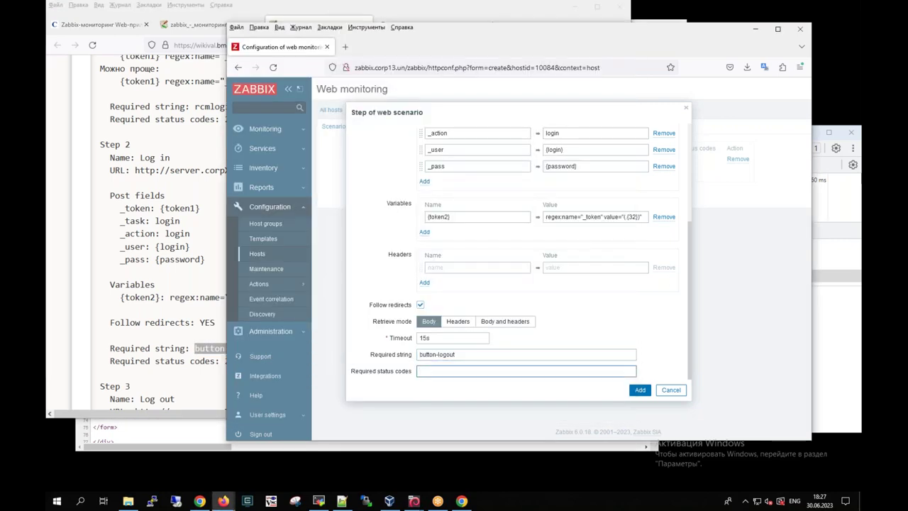
key(alt+Tab)
double_click(232, 361)
key(ctrl+c)
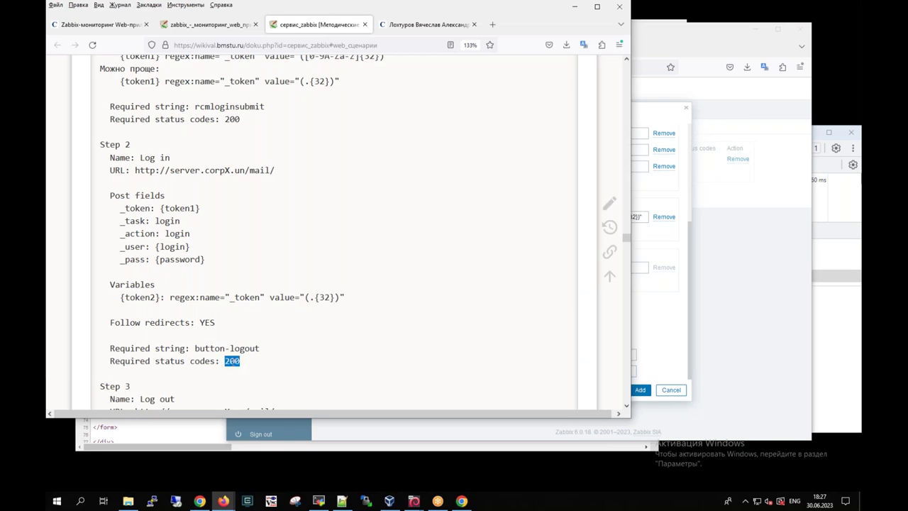
key(alt+Tab)
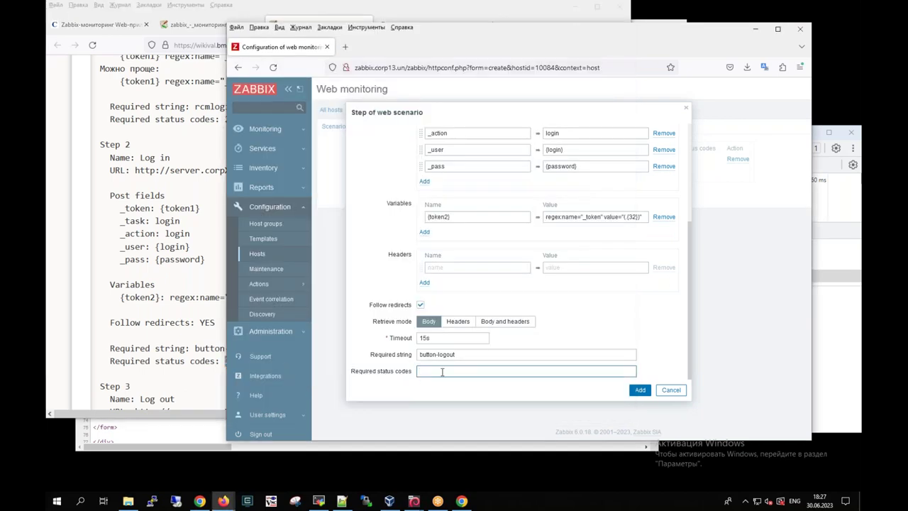
key(ctrl+v)
click(639, 391)
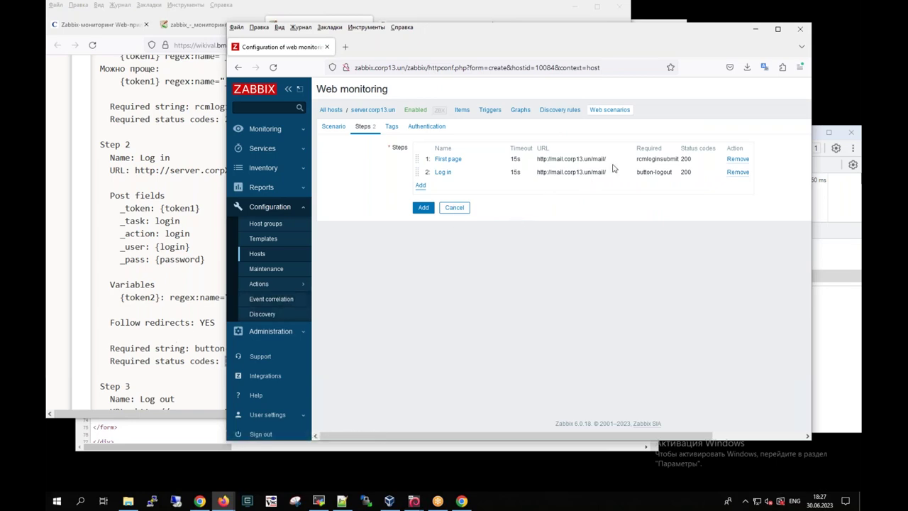
drag(608, 173, 539, 175)
key(ctrl+c)
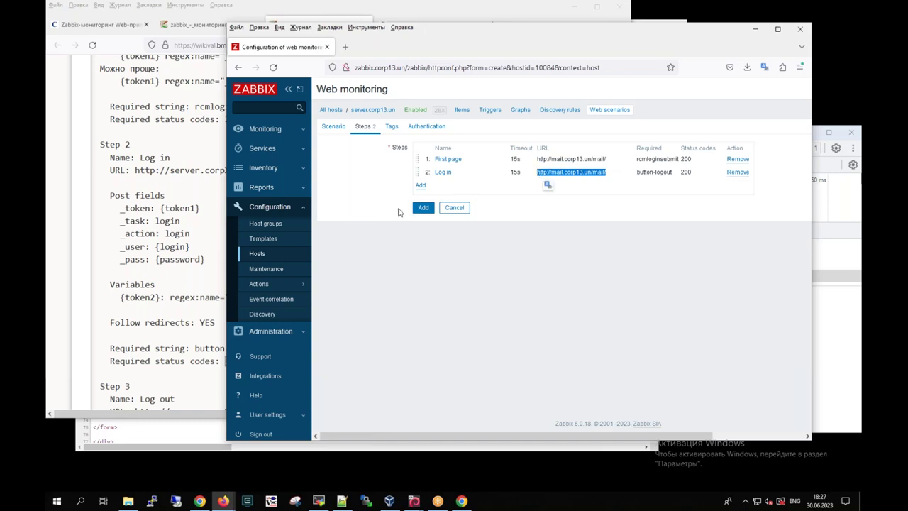
click(420, 185)
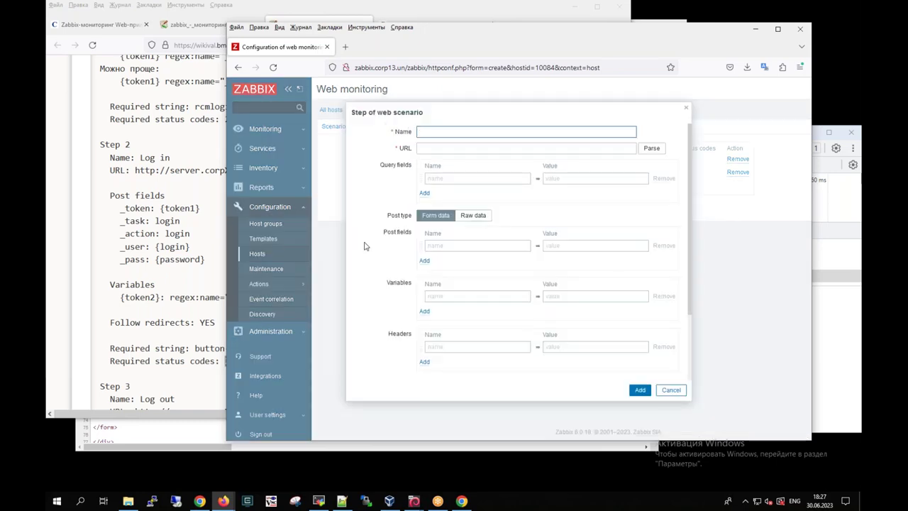
click(439, 148)
key(ctrl+v)
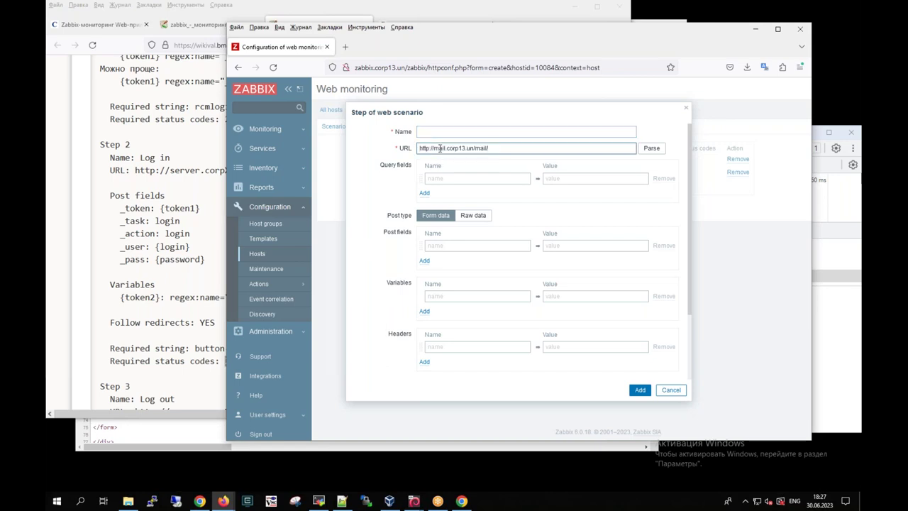
Name the third scenario step Log out, copied from Step 3 of the wiki example
click(168, 386)
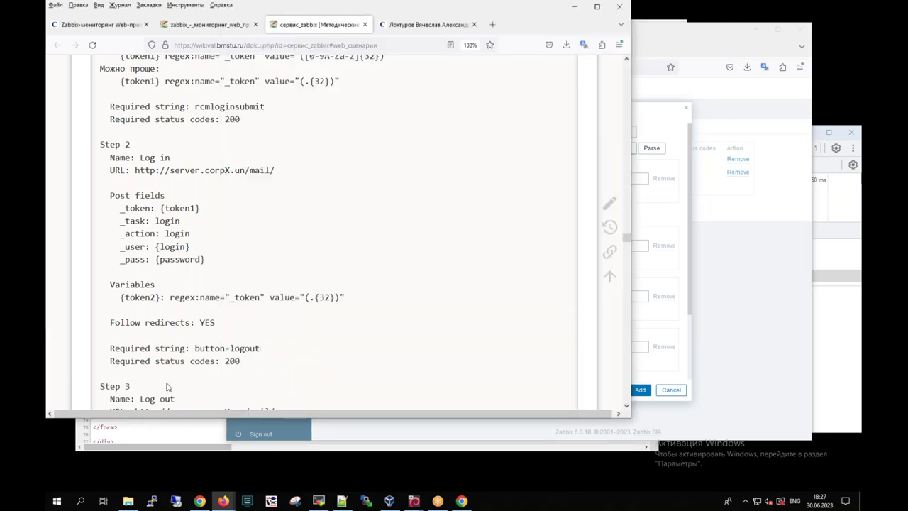
scroll(150, 370, down, 1)
drag(142, 360, 184, 362)
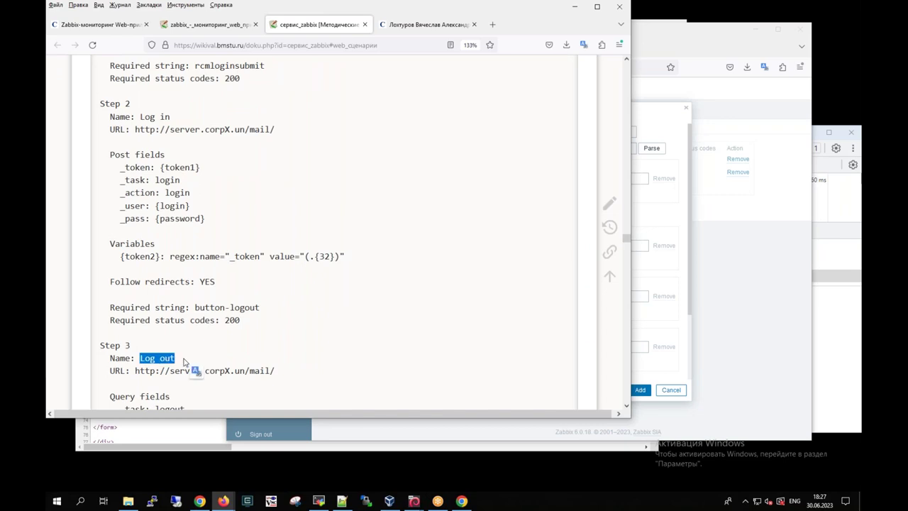
key(ctrl+c)
key(alt+Tab)
click(451, 131)
key(ctrl+v)
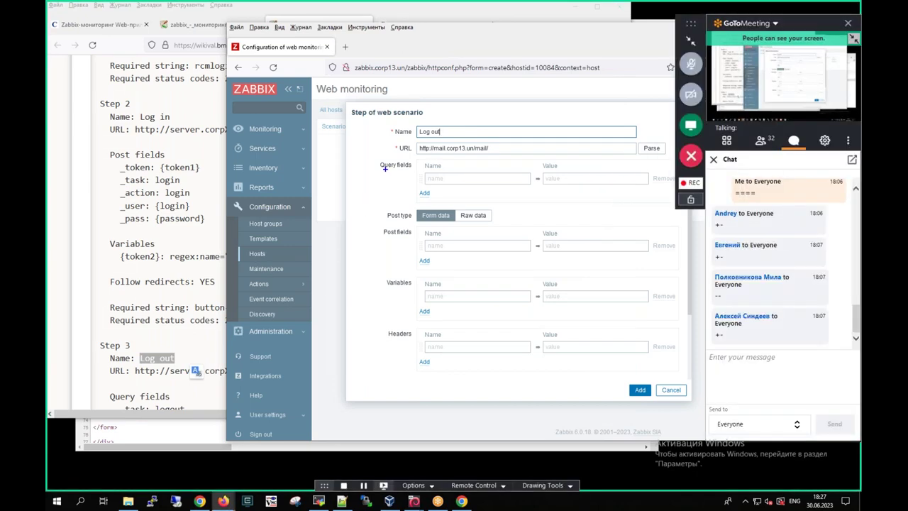
drag(386, 221, 396, 222)
drag(376, 172, 396, 173)
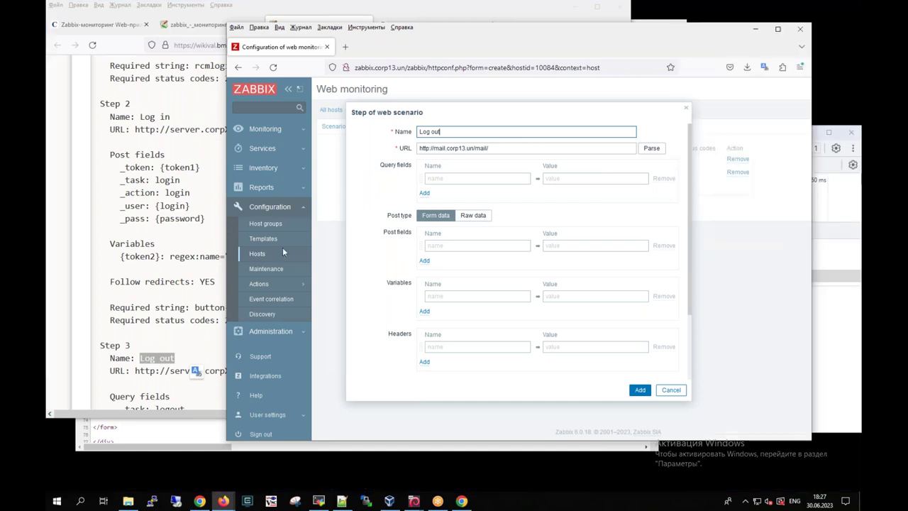
Add a query field named _task to the Log out step, copied from the wiki example
key(alt+Tab)
scroll(201, 309, down, 1)
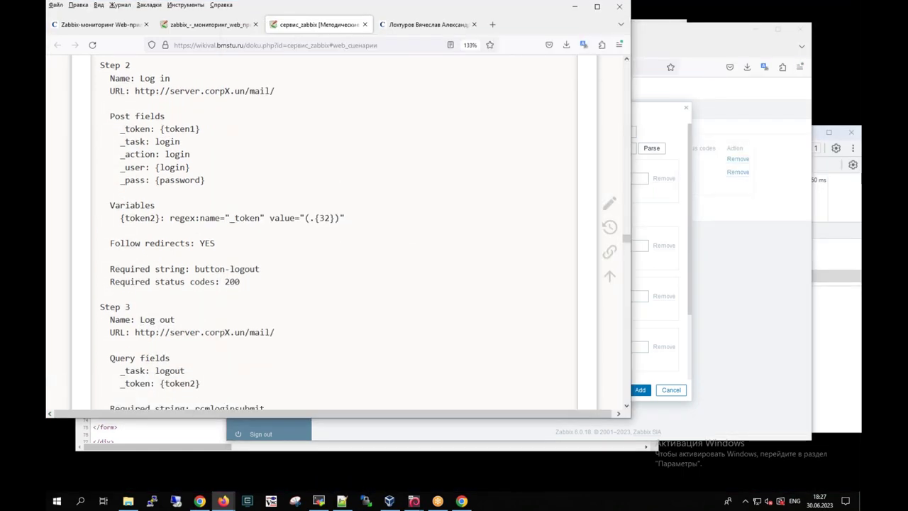
scroll(201, 310, down, 1)
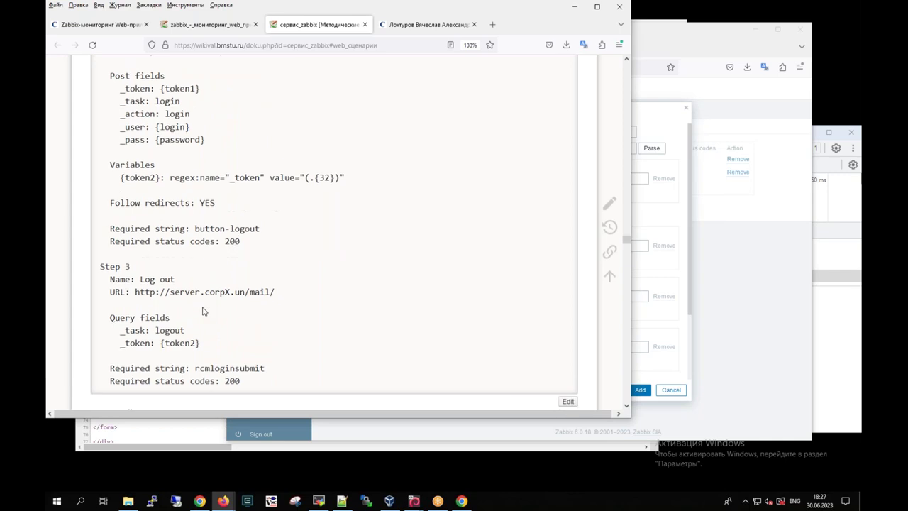
double_click(157, 333)
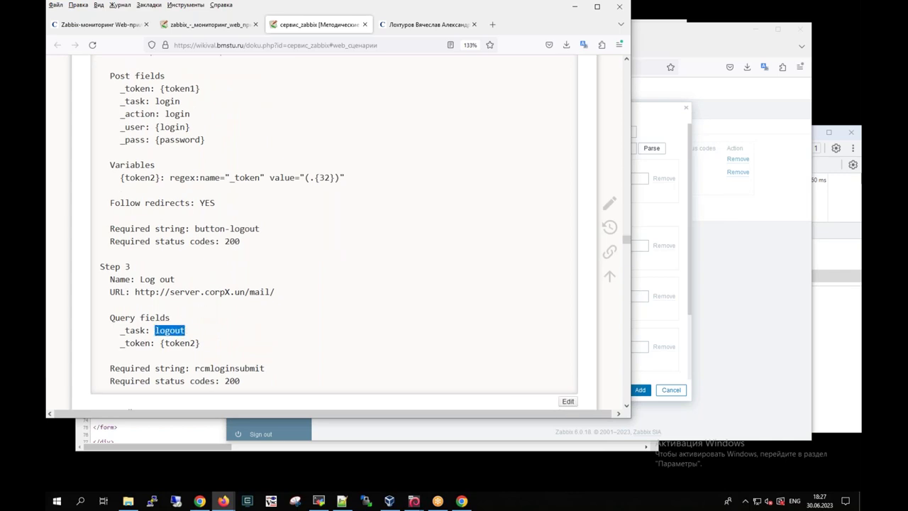
double_click(132, 331)
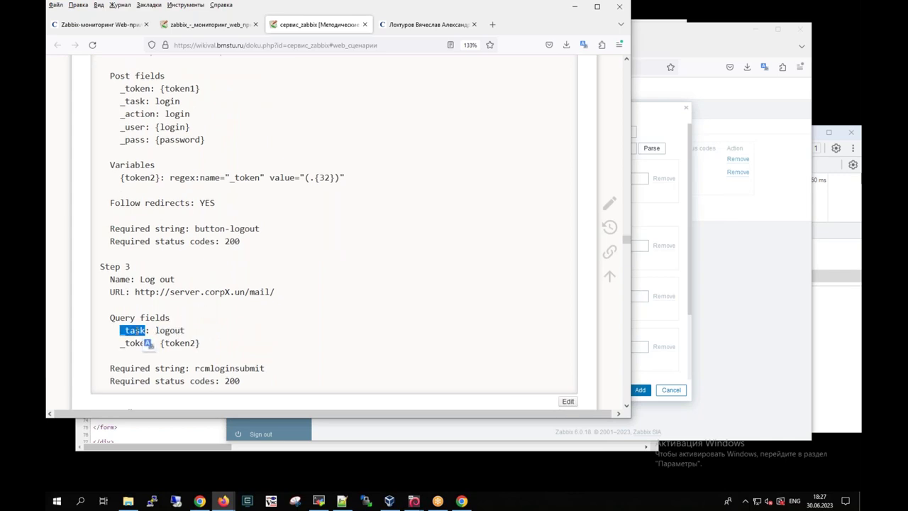
key(alt+Tab)
click(444, 177)
key(ctrl+v)
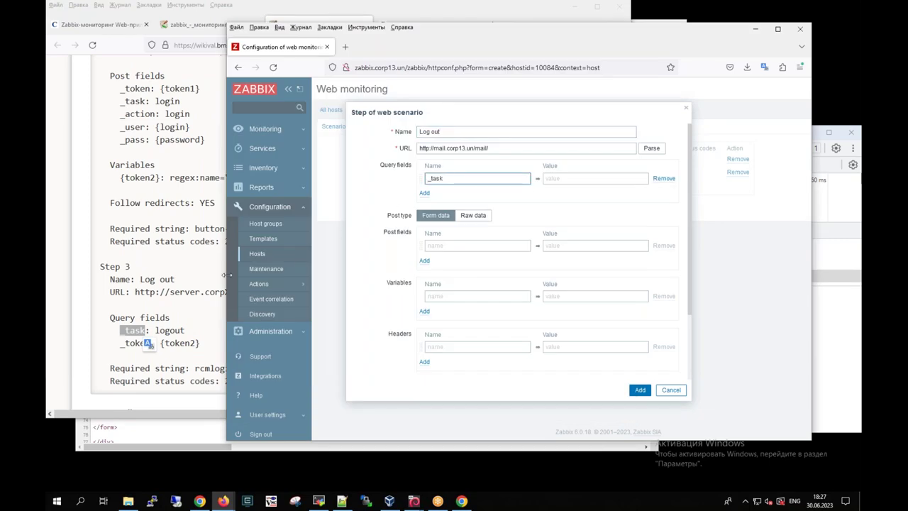
Set the _task query field's value to logout, copied from the wiki example
double_click(178, 330)
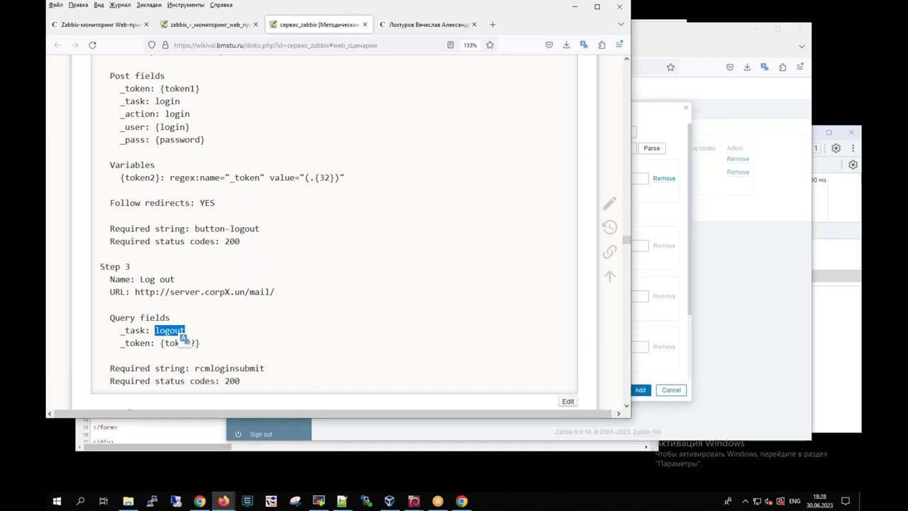
key(alt+Tab)
click(570, 180)
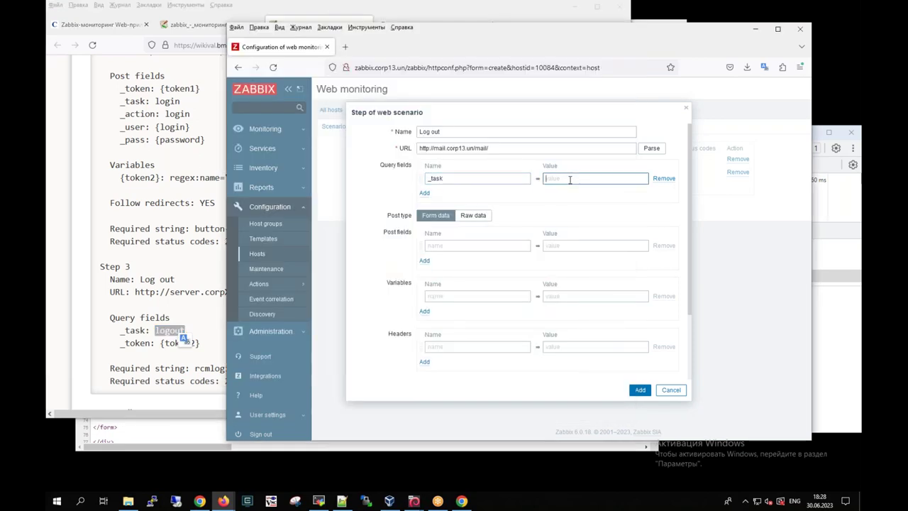
key(ctrl+v)
Add a second query field named _token, copied from the wiki example
click(424, 192)
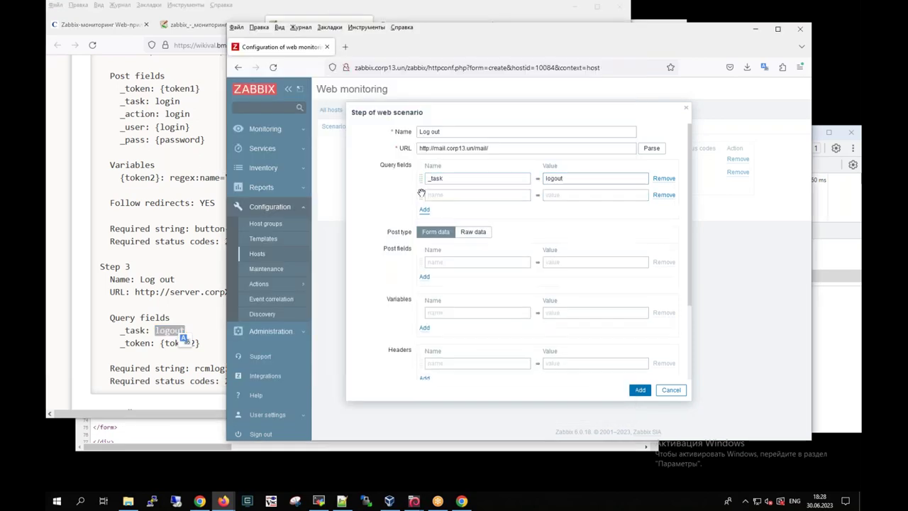
click(133, 344)
double_click(133, 344)
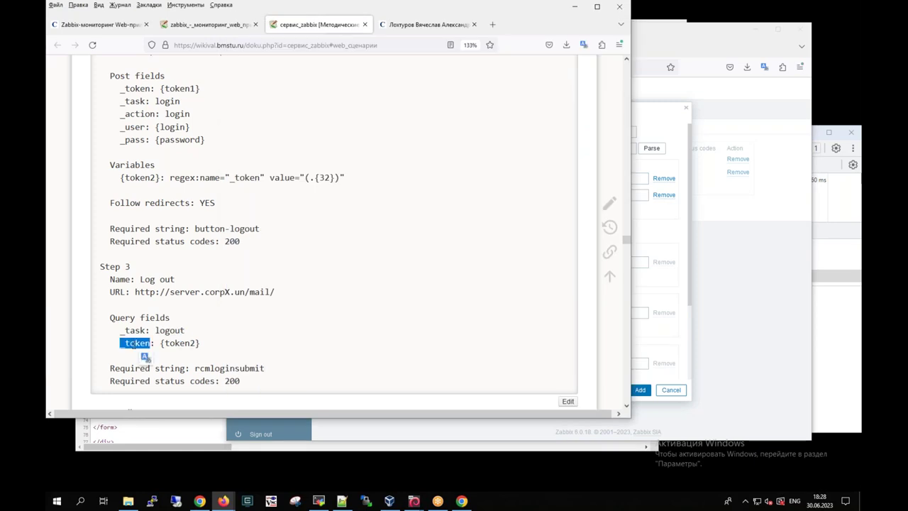
key(alt+Tab)
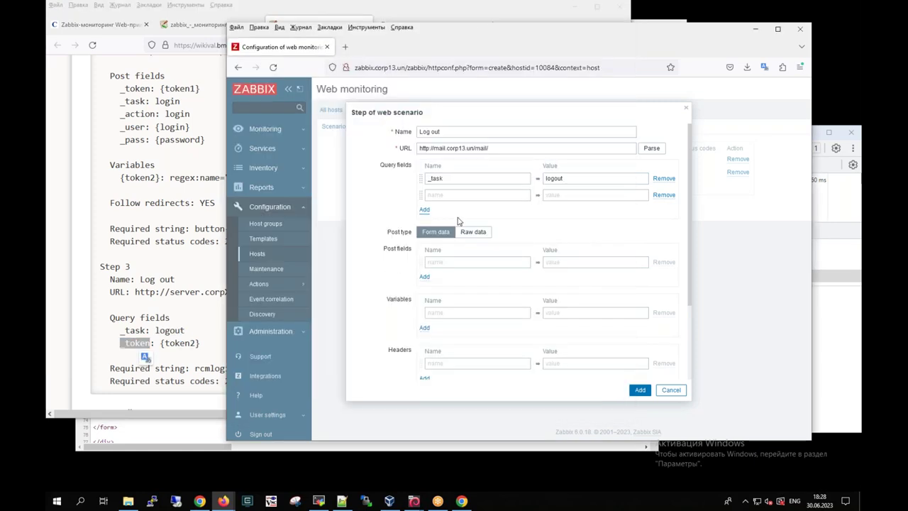
click(461, 194)
key(ctrl+v)
Set the _token query field's value to {token2}, copied from the wiki example
click(564, 195)
drag(162, 344, 207, 348)
key(alt+Tab)
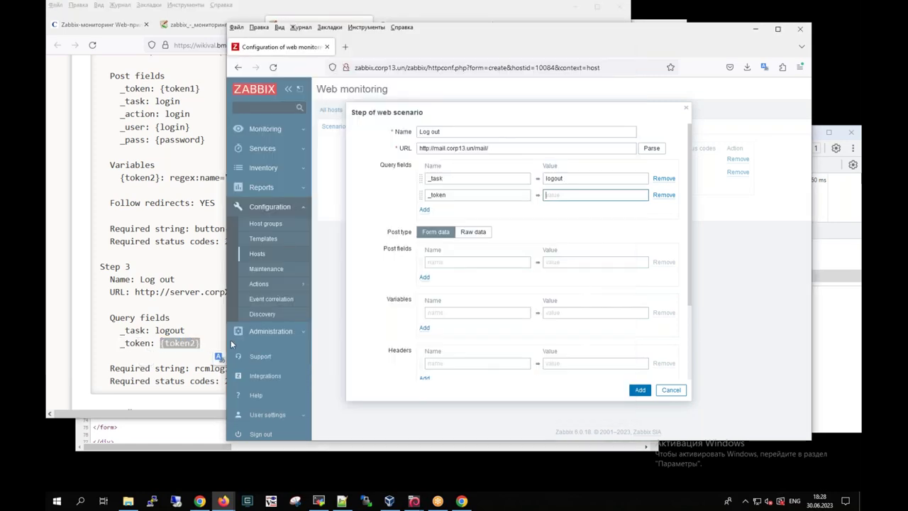
key(ctrl+v)
Set the Log out step's required string to rcmloginsubmit, copied from the wiki example
scroll(688, 281, down, 2)
click(270, 375)
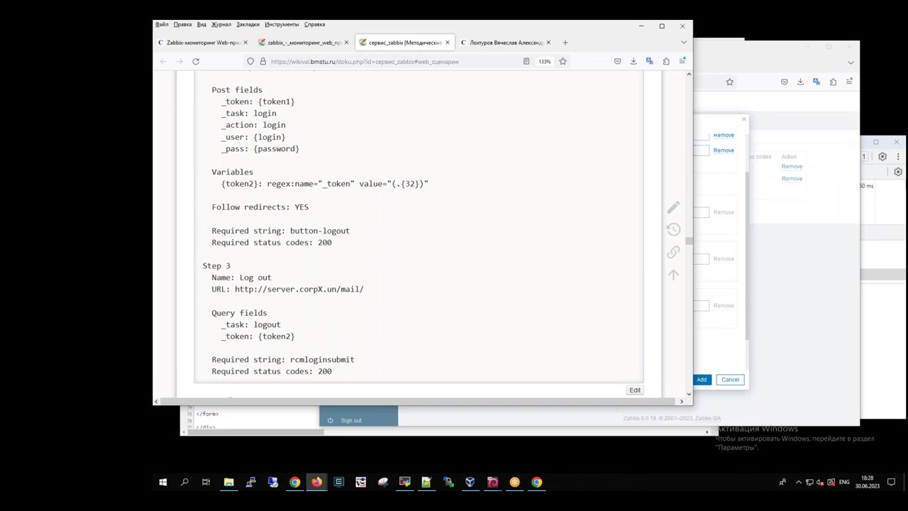
scroll(269, 354, down, 2)
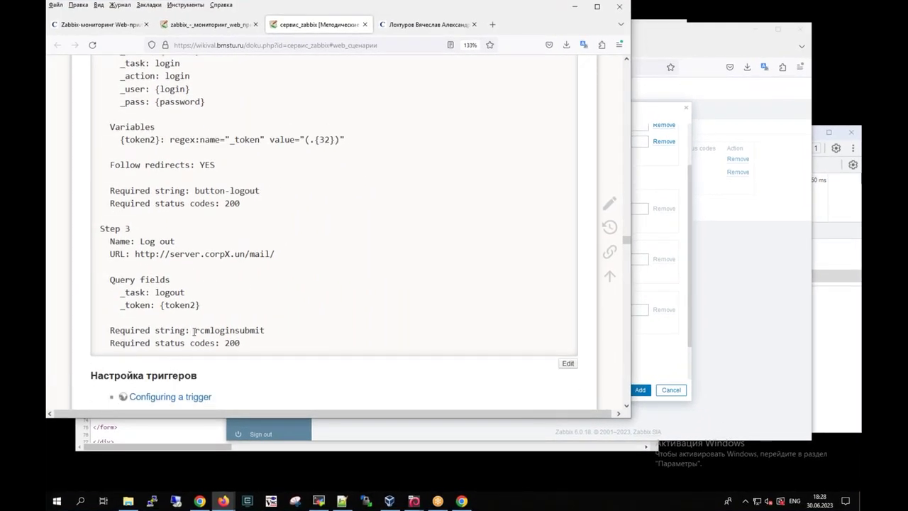
drag(195, 330, 264, 330)
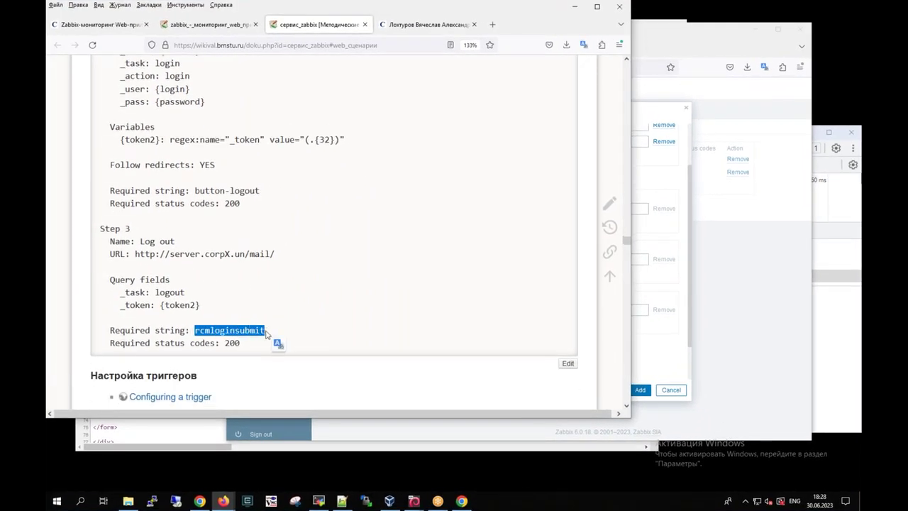
click(688, 310)
scroll(690, 306, down, 2)
click(499, 352)
key(ctrl+v)
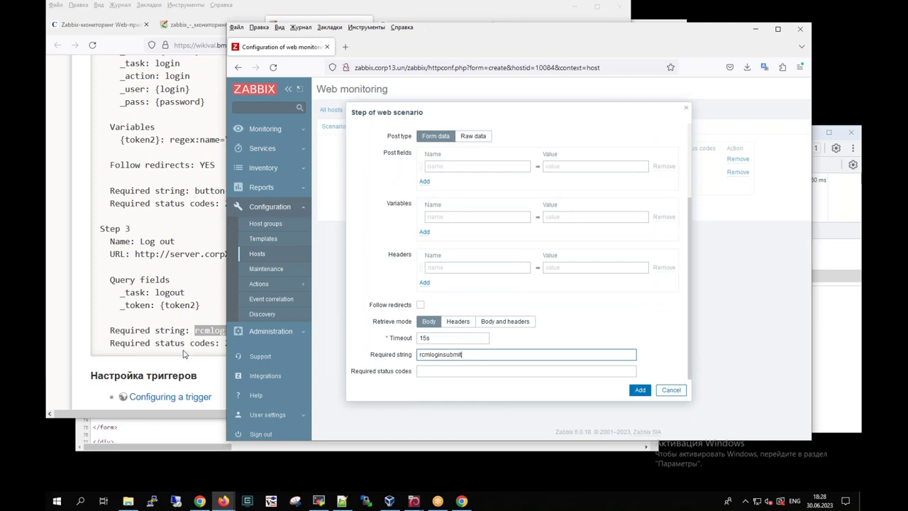
Set the Log out step's required status codes to 200, copied from the wiki example
click(183, 353)
drag(225, 343, 241, 343)
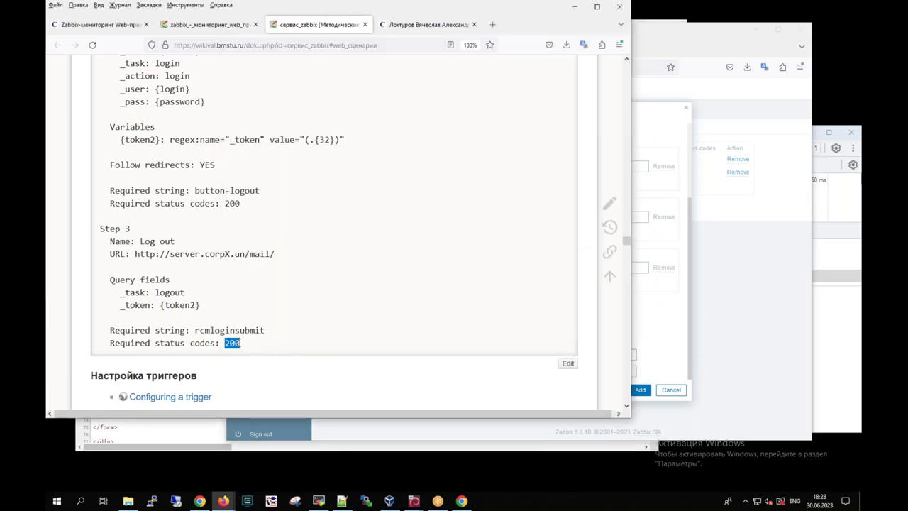
key(ctrl+c)
click(651, 318)
click(493, 372)
key(ctrl+v)
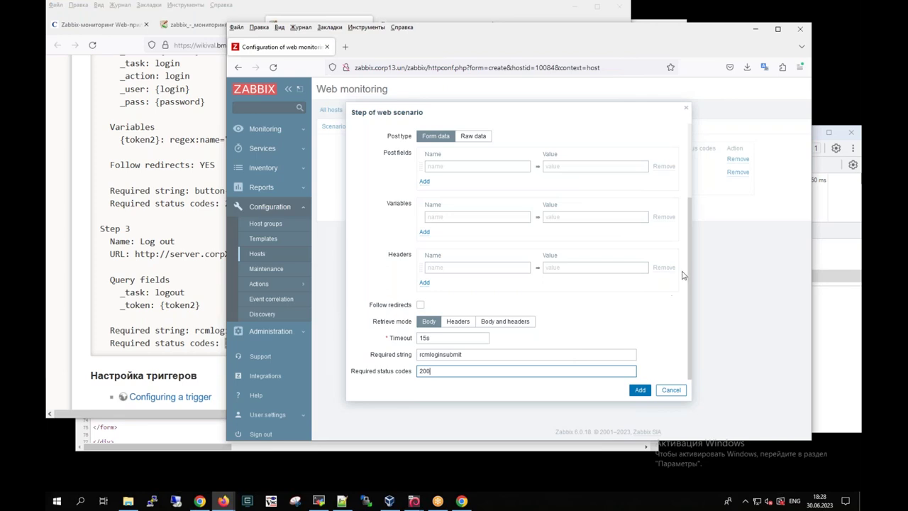
Check the Log out step's query fields, add the step, and save the web scenario on server.corp13.un
drag(689, 269, 691, 188)
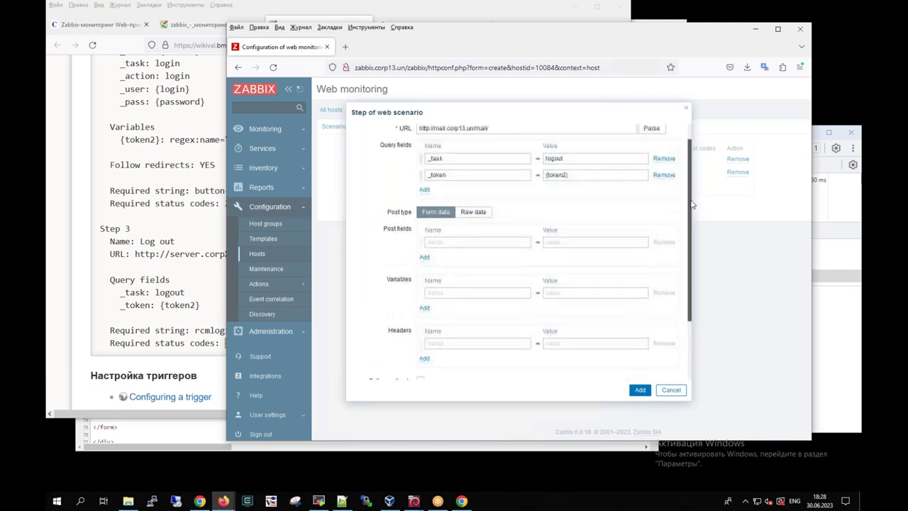
click(640, 389)
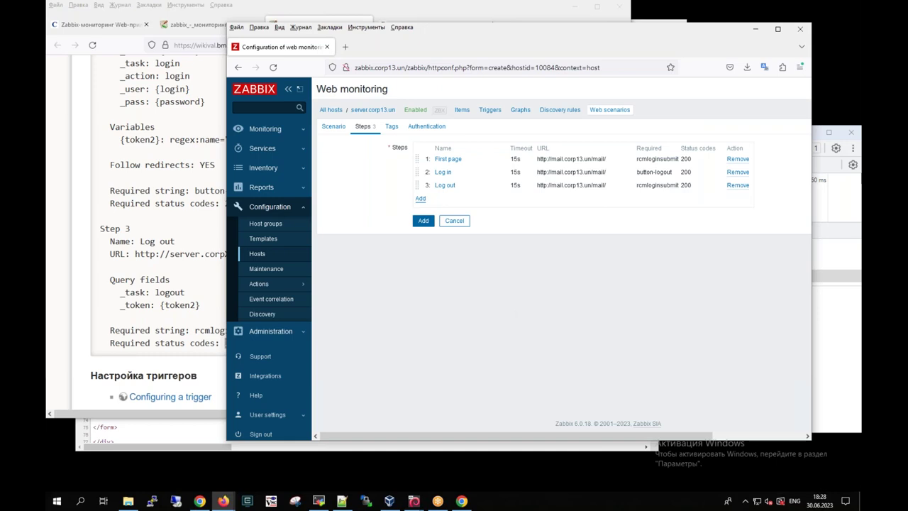
click(424, 221)
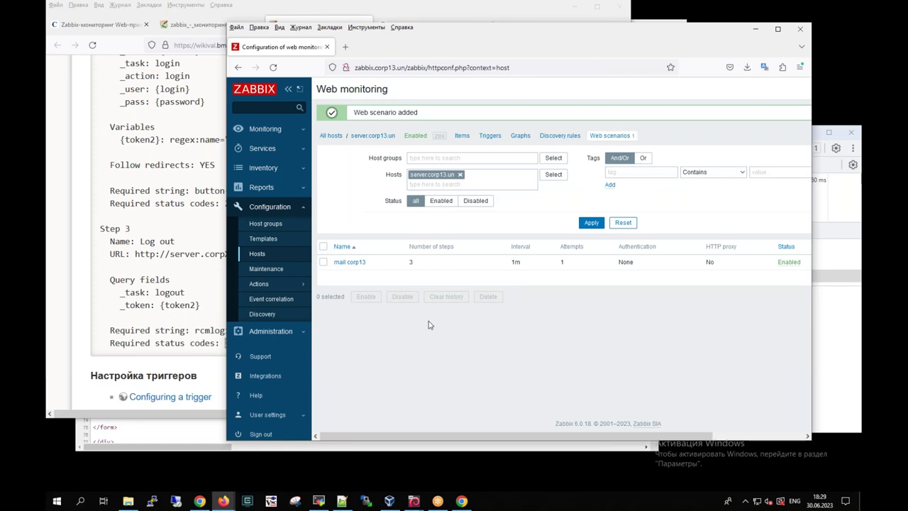
Open the monitoring latest data and look through the items of the mail corp13 scenario
click(270, 130)
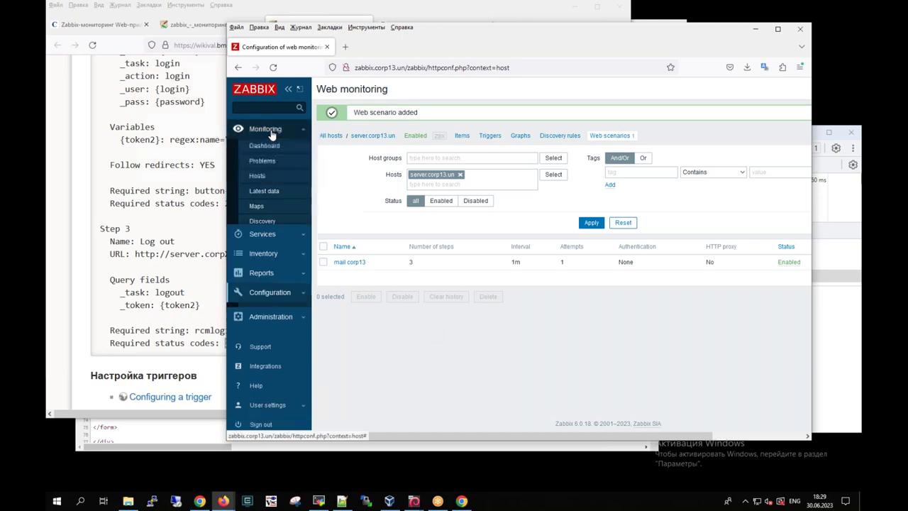
click(264, 192)
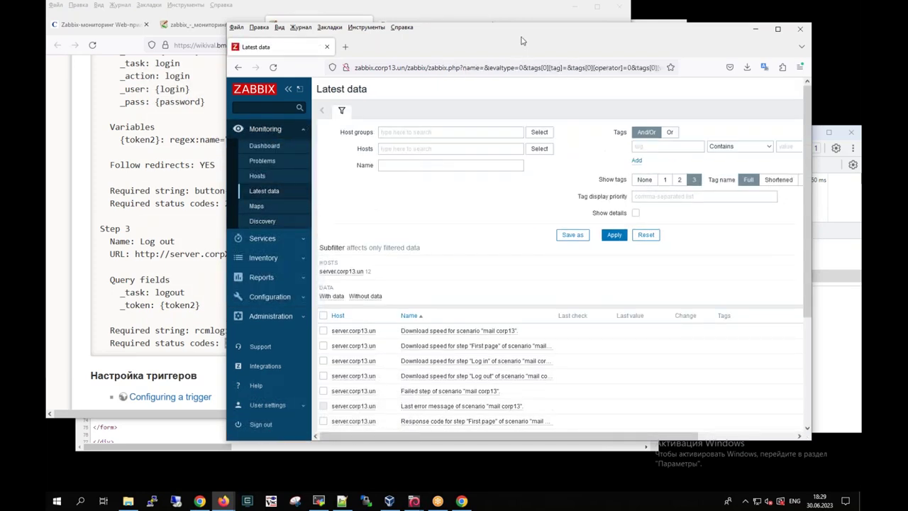
drag(516, 41, 398, 35)
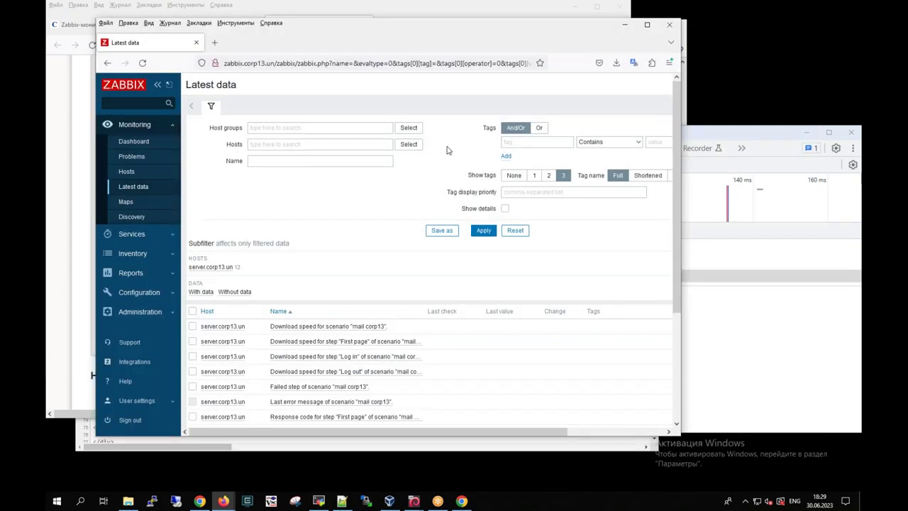
click(755, 373)
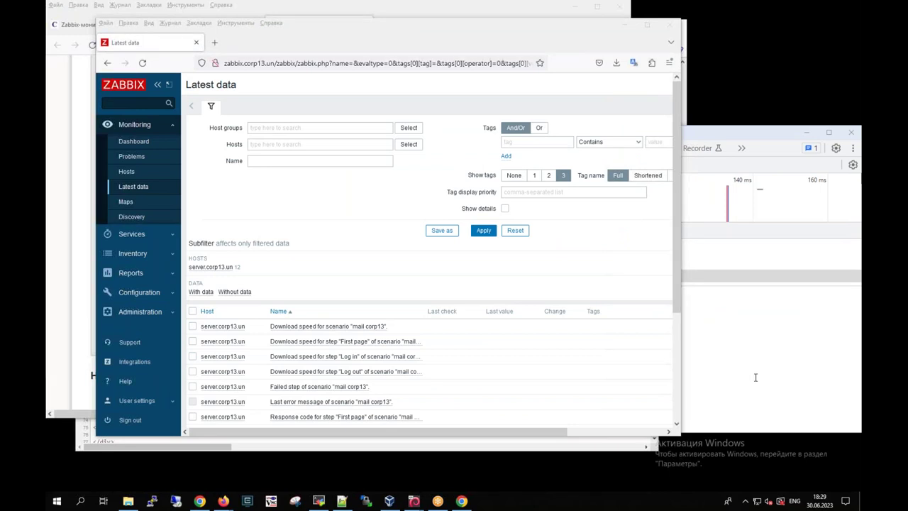
drag(546, 433, 456, 409)
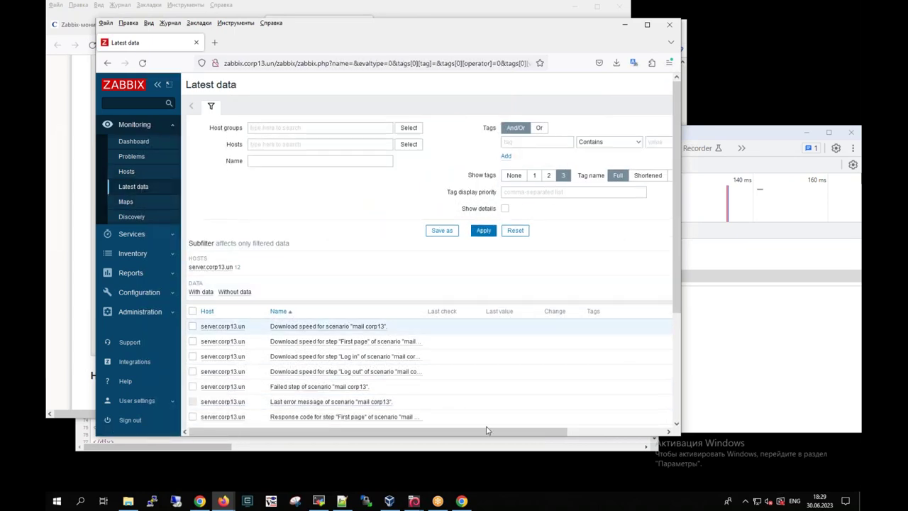
mouse_move(487, 429)
mouse_down()
mouse_move(506, 433)
mouse_move(473, 432)
mouse_up()
drag(680, 272, 675, 338)
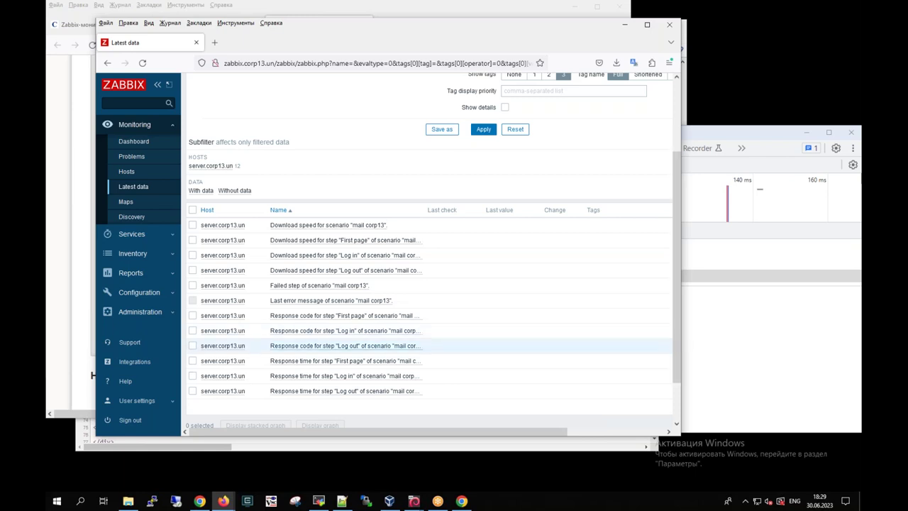
Switch to Chrome and close both Roundcube page-source tabs, leaving only the webmail page open
click(199, 501)
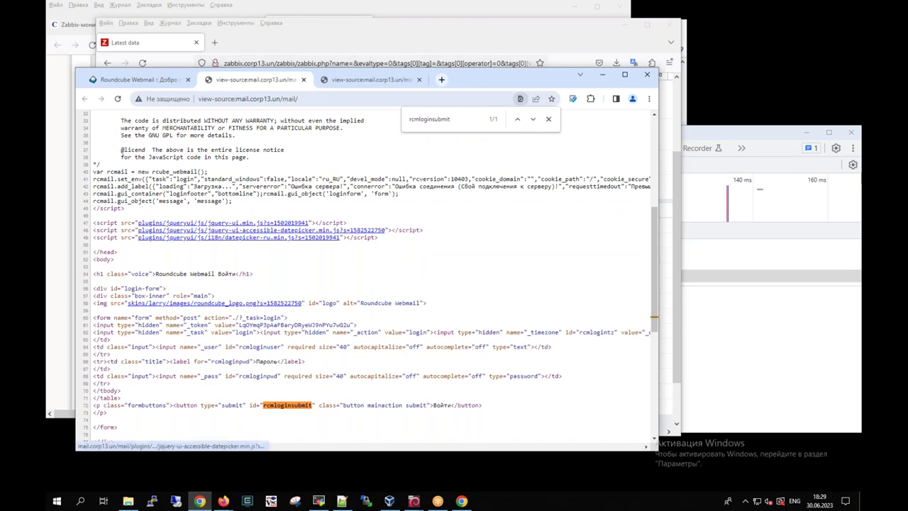
click(361, 82)
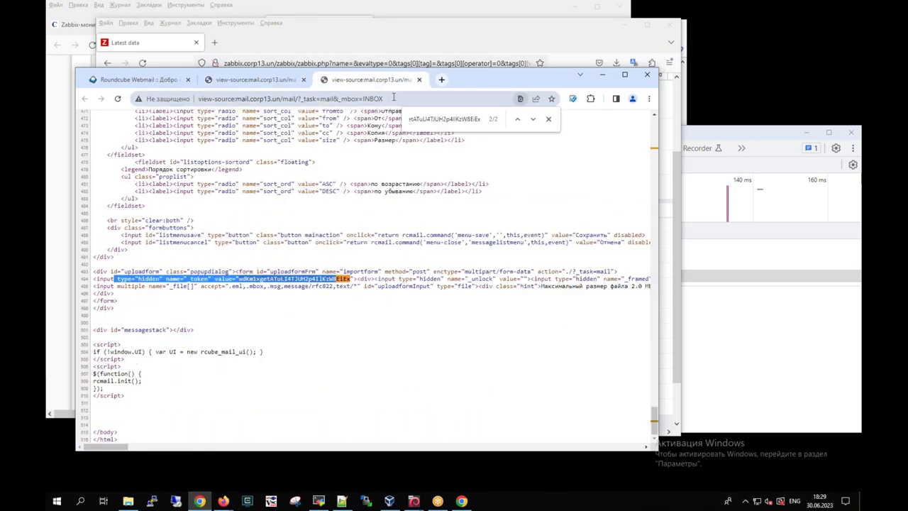
click(418, 79)
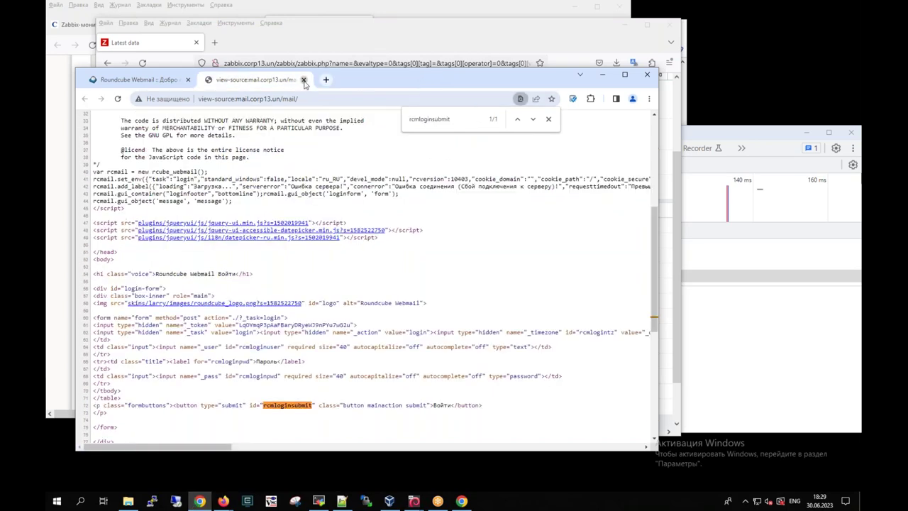
click(303, 79)
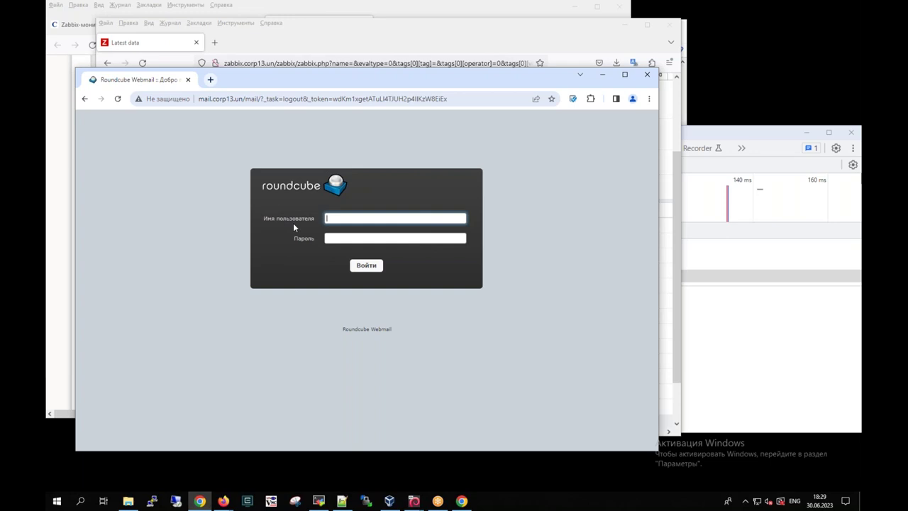
Open server.corp13.un in the Chrome tab to view the GitLab sign-in page
click(458, 99)
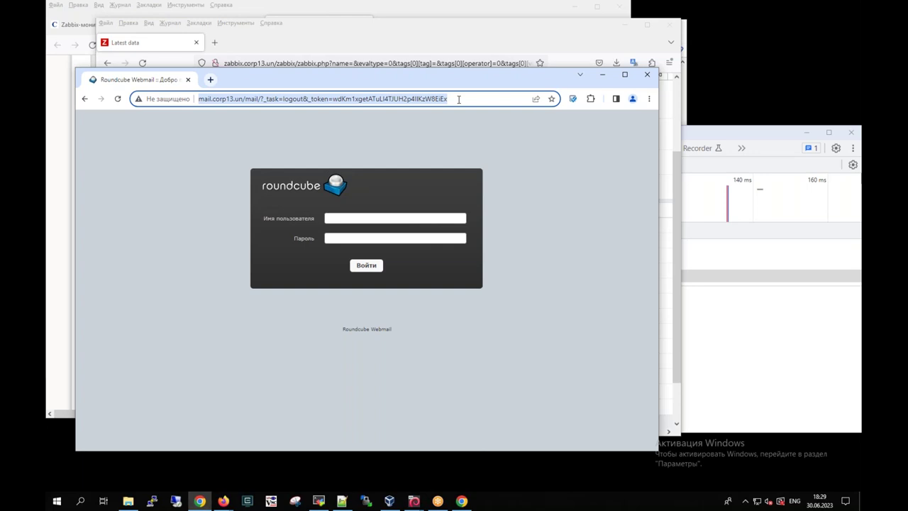
text(server.corp13.un)
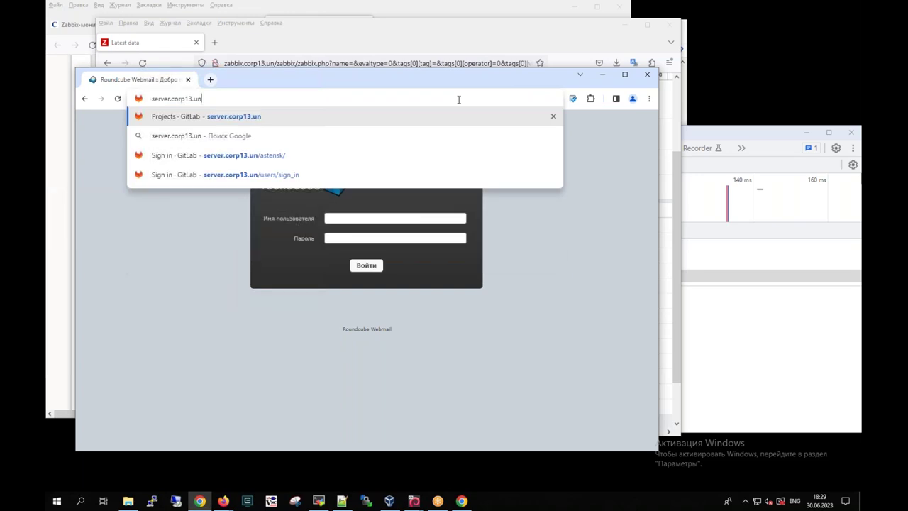
key(Return)
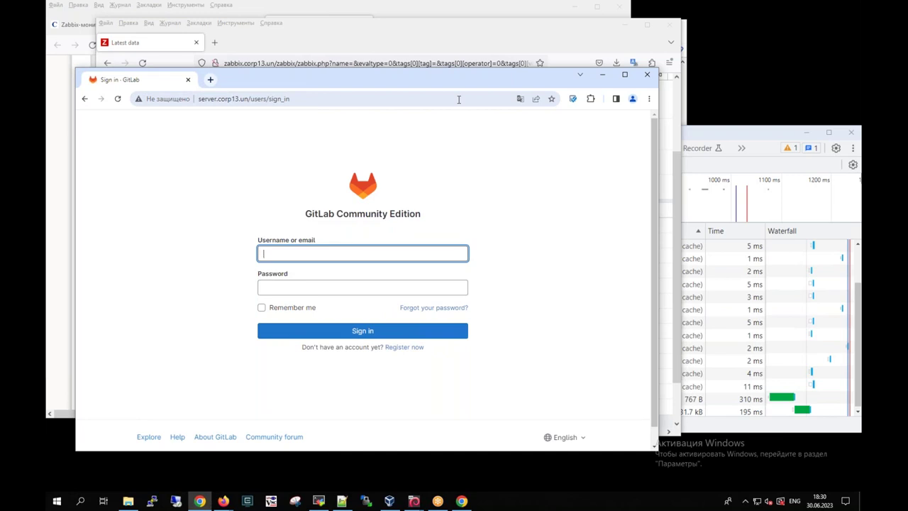
Return to Zabbix, reload the latest data and check the values collected for the mail corp13 scenario
click(164, 46)
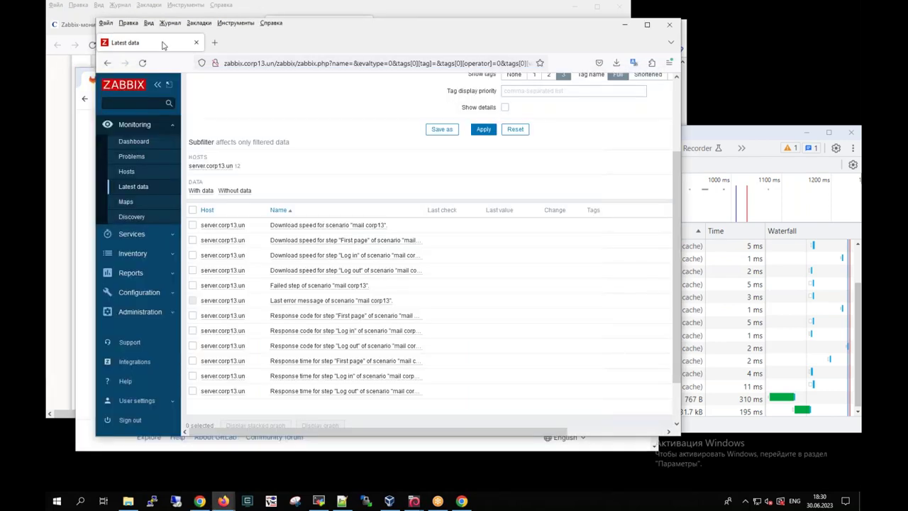
click(135, 189)
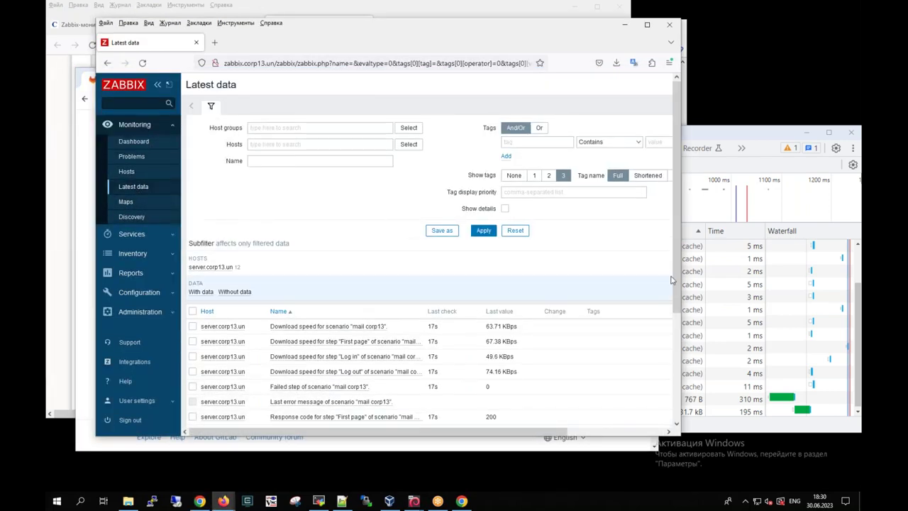
scroll(674, 320, down, 3)
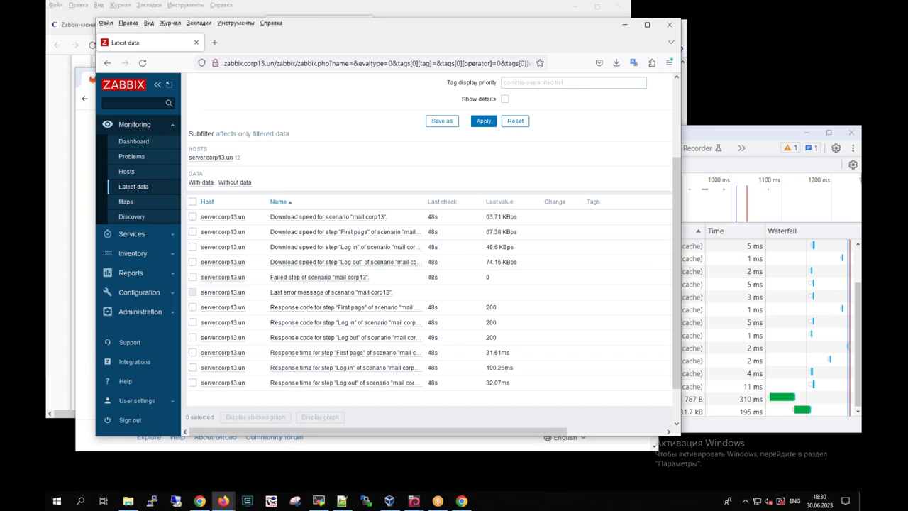
Close the wiki's web scenario tab and open the Step 3 link on triggers for the web scenario in a new tab
click(321, 12)
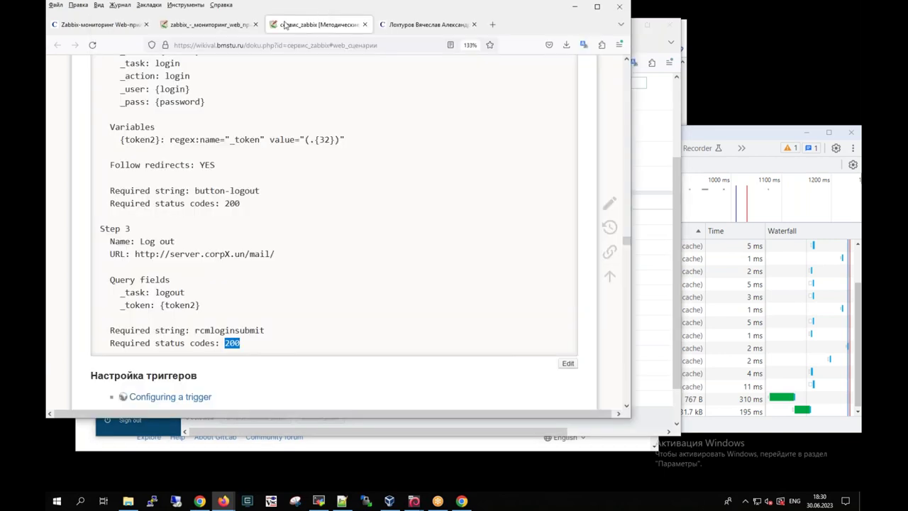
click(225, 26)
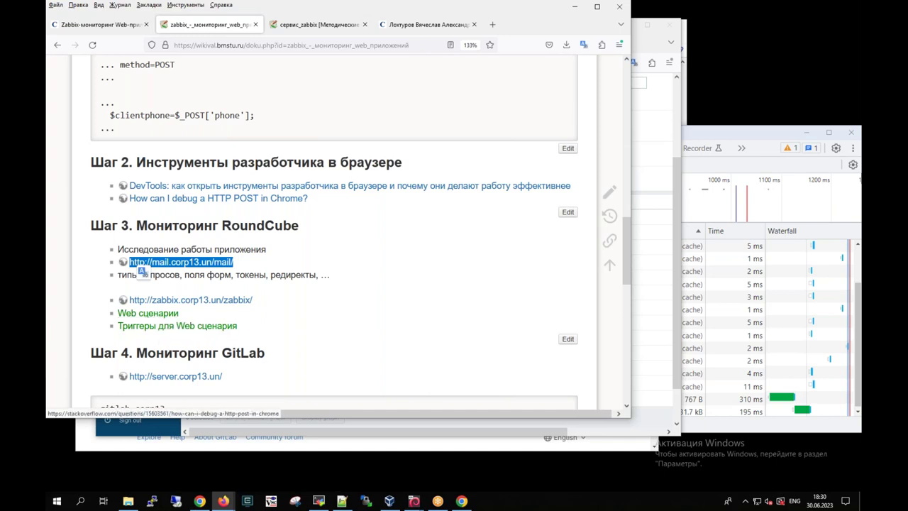
click(334, 26)
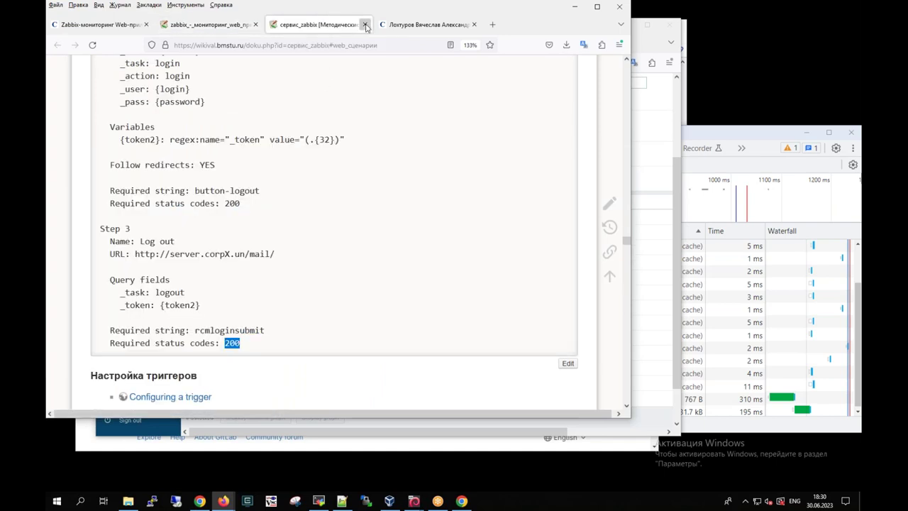
click(364, 25)
click(220, 26)
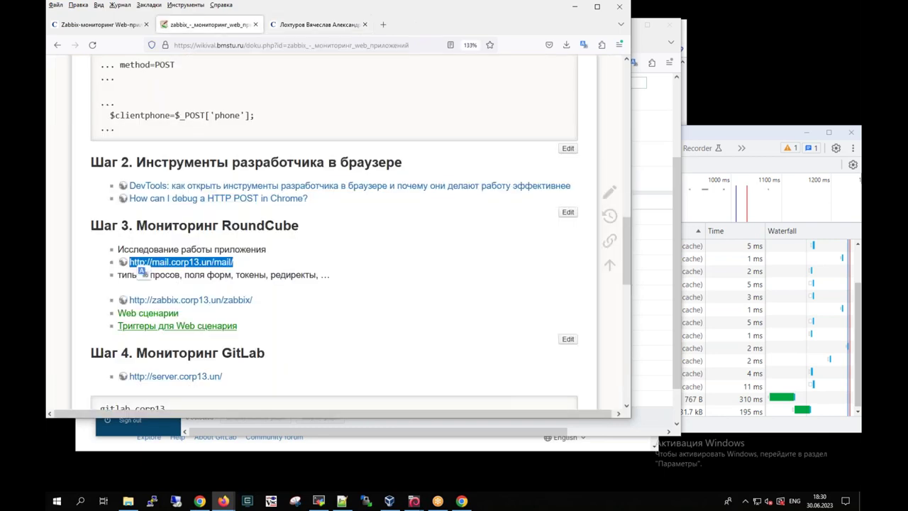
right_click(171, 328)
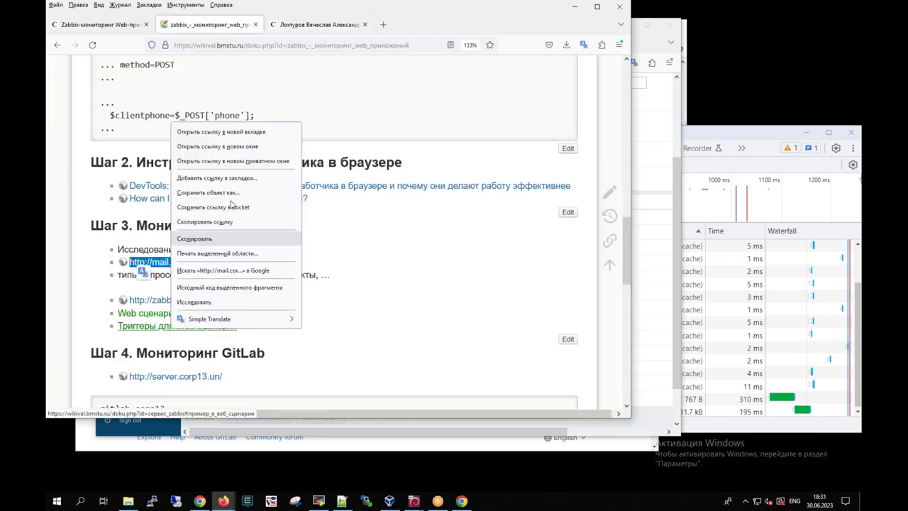
click(233, 132)
click(307, 26)
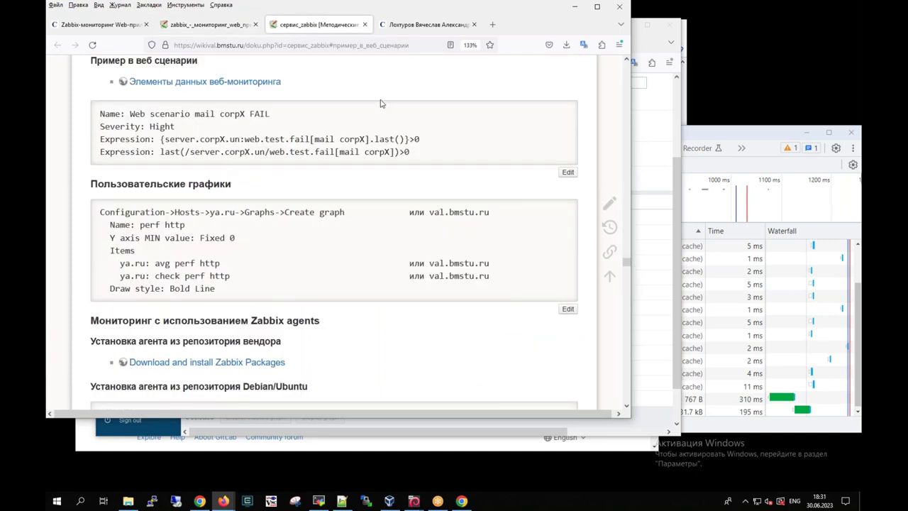
Switch to Chrome, go back from the GitLab sign-in page to the Roundcube login, and return to the Zabbix window
click(201, 501)
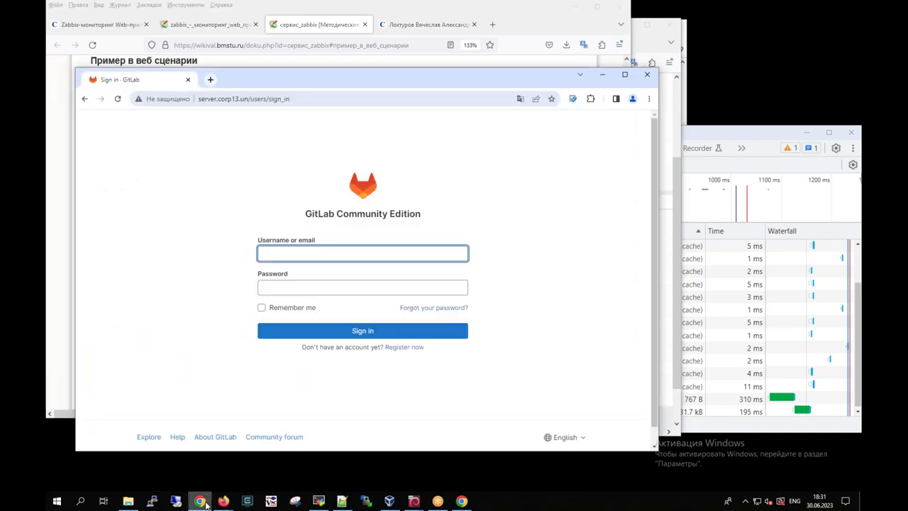
click(84, 99)
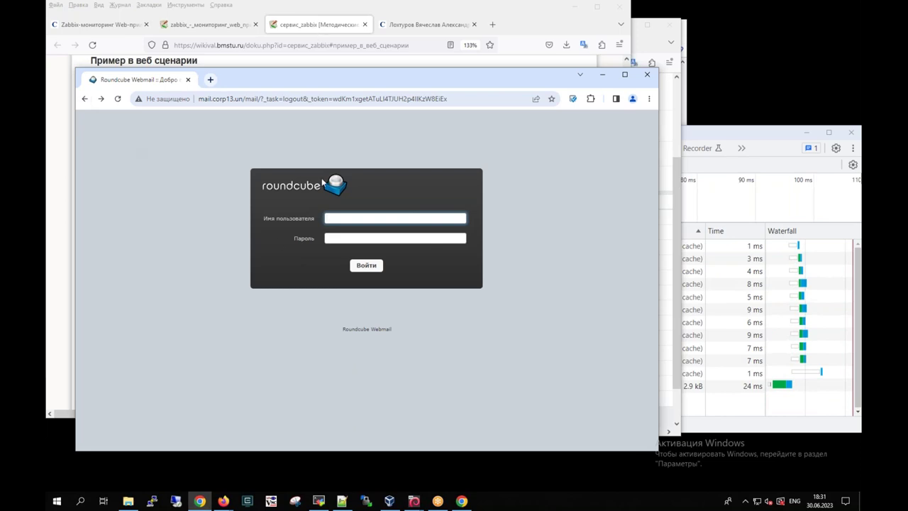
click(223, 500)
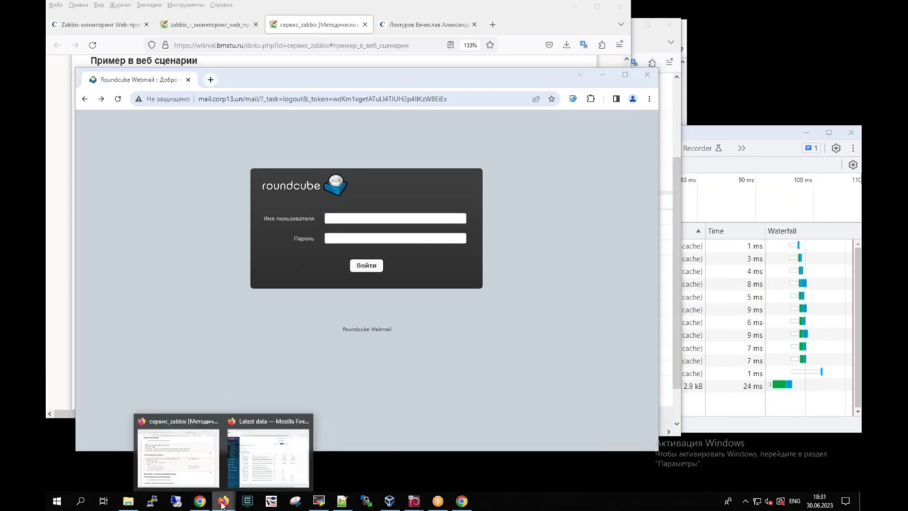
click(264, 464)
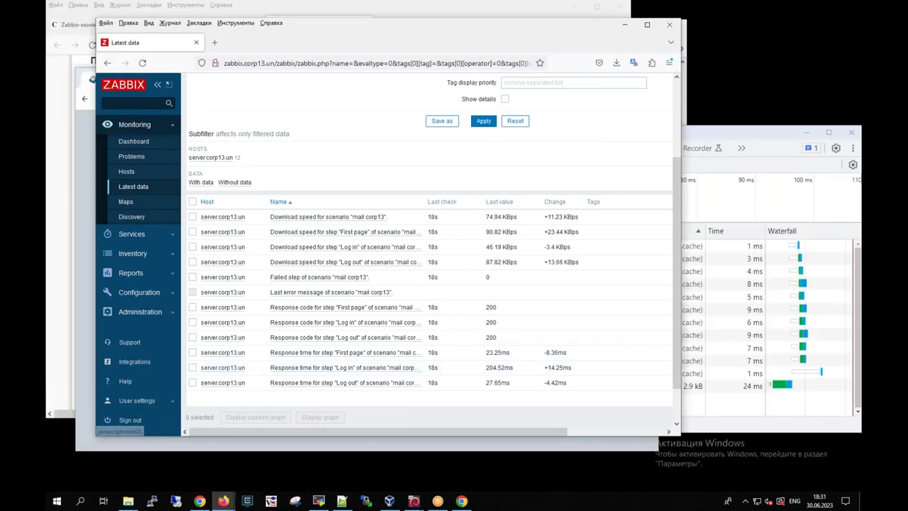
Open the trigger configuration of host server.corp13.un and start creating a new trigger
click(125, 294)
click(125, 248)
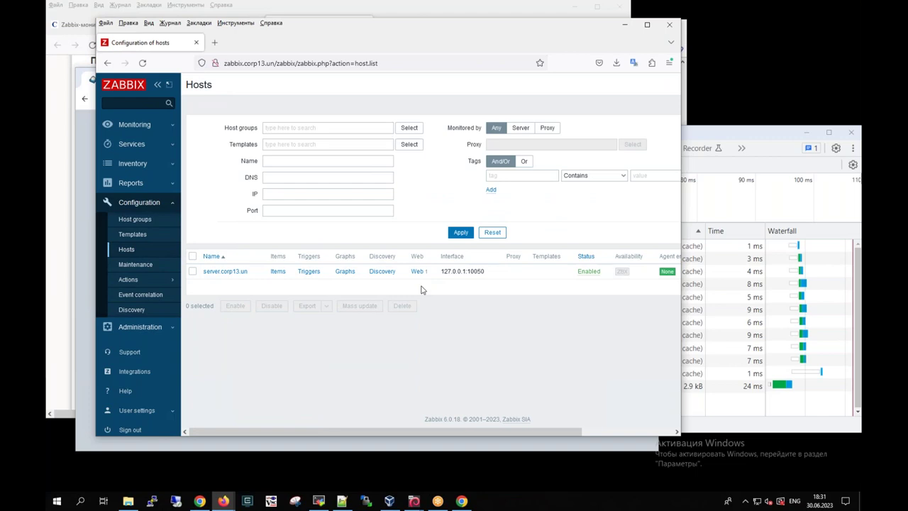
click(309, 274)
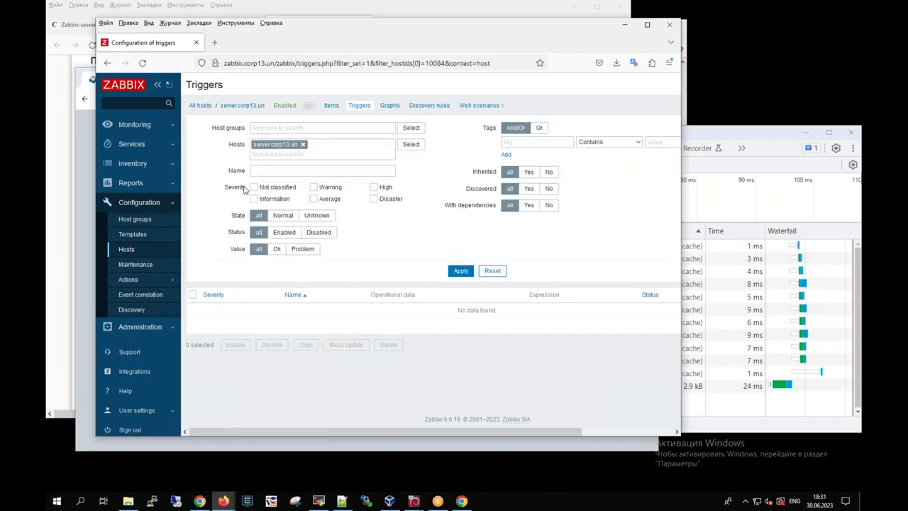
scroll(649, 434, right, 1)
scroll(649, 434, right, 5)
click(649, 81)
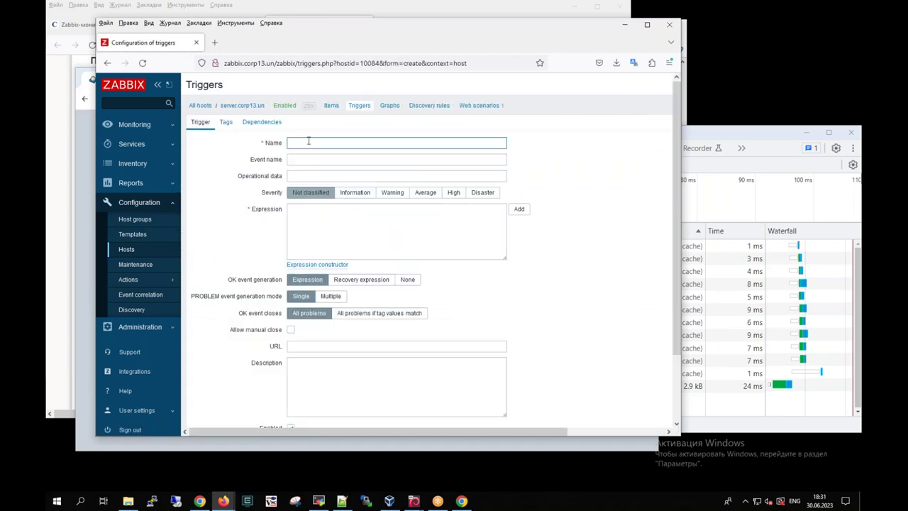
Copy the example trigger name "Web scenario mail corpX FAIL" from the wiki page
click(308, 142)
text(200)
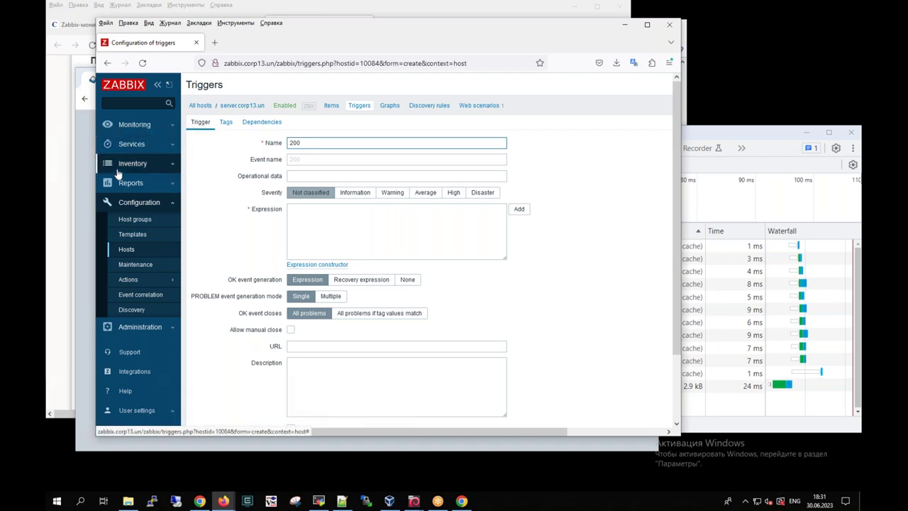
key(alt+Tab)
key(alt+Tab)
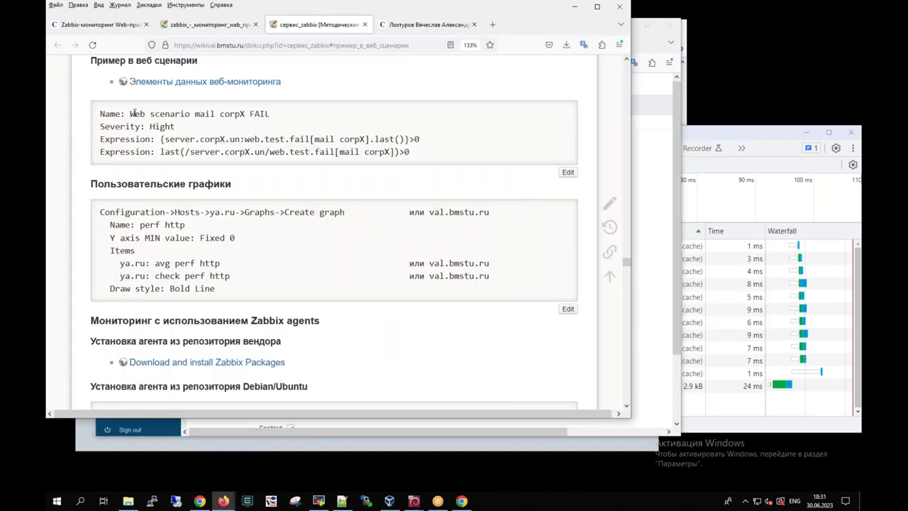
drag(129, 114, 270, 114)
key(ctrl+c)
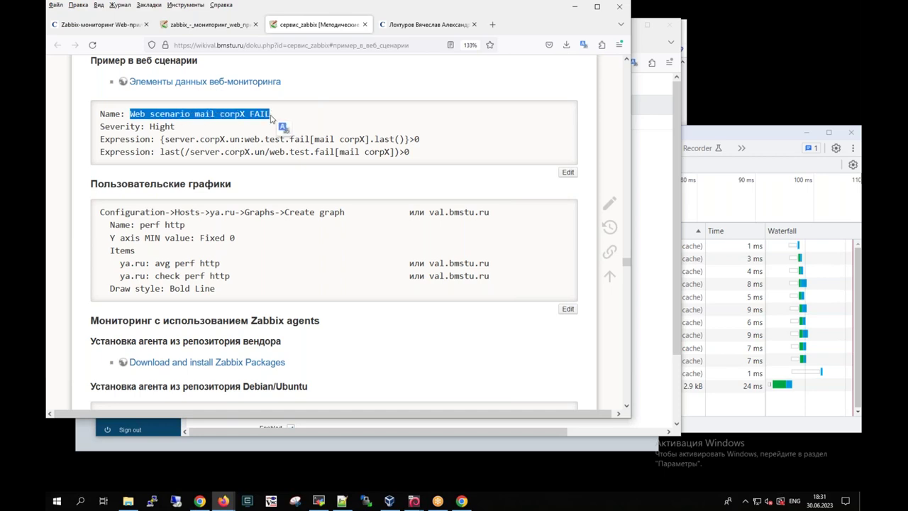
Name the new Zabbix trigger "Web scenario mail corp13 FAIL" and set its severity to High
key(alt+Tab)
drag(321, 142, 281, 142)
key(ctrl+v)
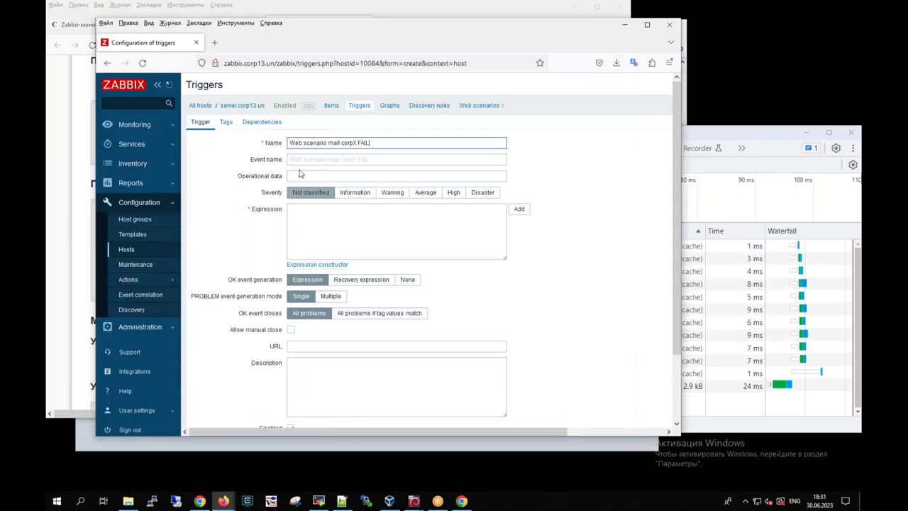
click(357, 143)
key(BackSpace)
text(13)
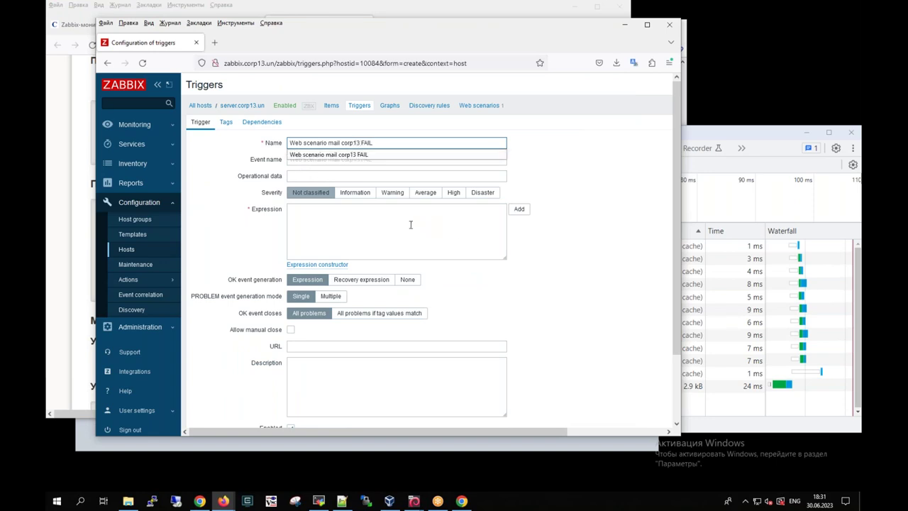
click(454, 192)
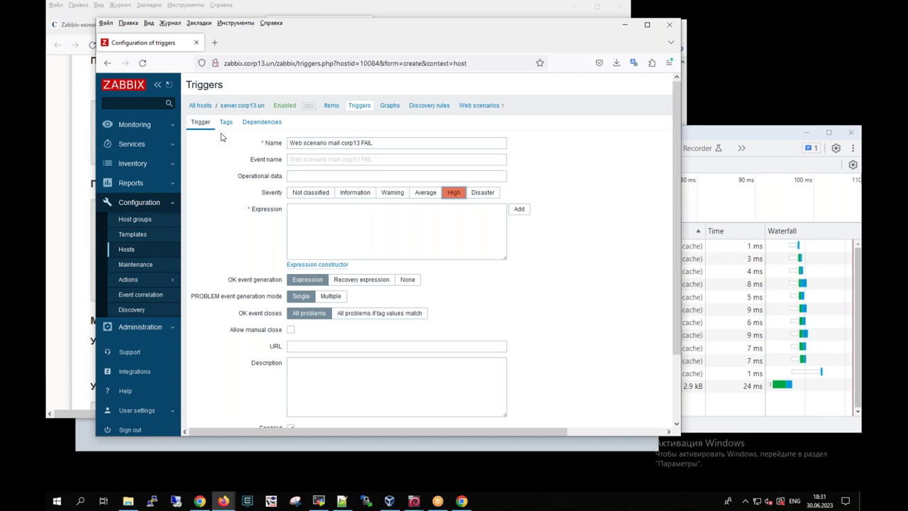
Review the example trigger expression and the Step 3 section in the wiki, and return to the Zabbix trigger form
key(alt+Tab)
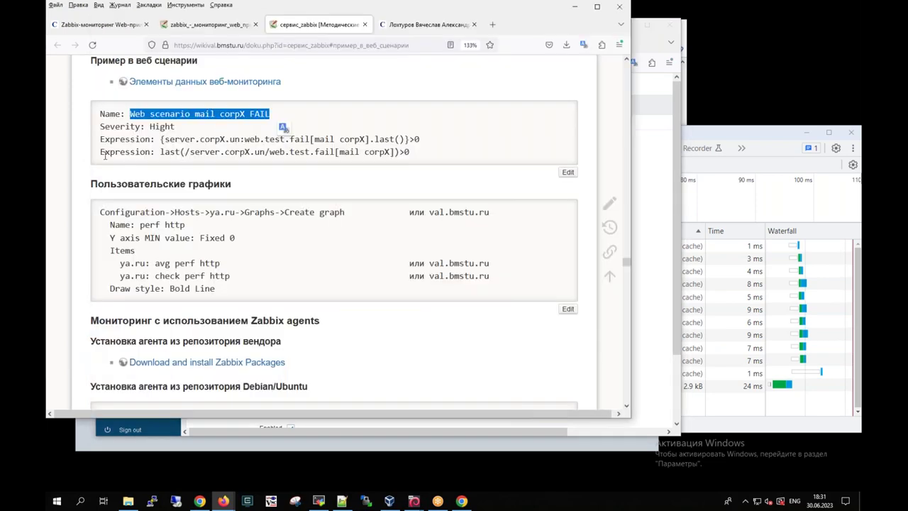
drag(100, 152, 332, 152)
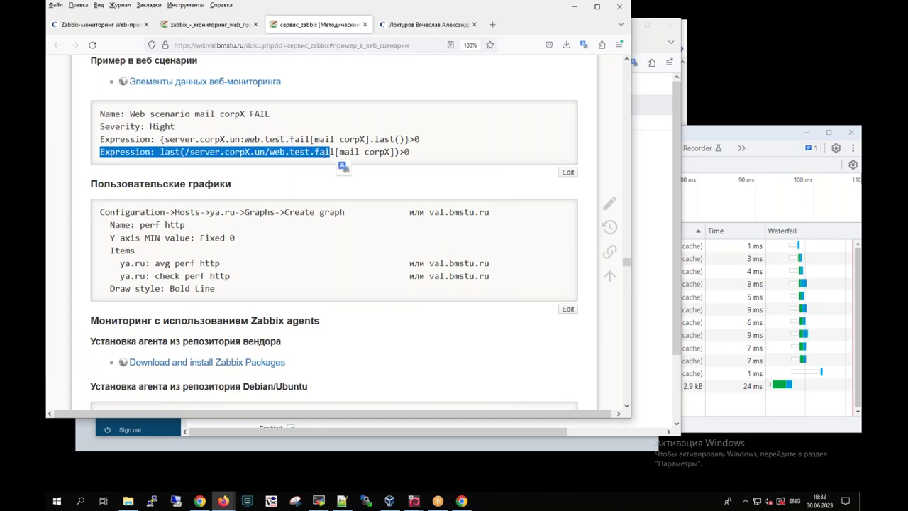
click(206, 26)
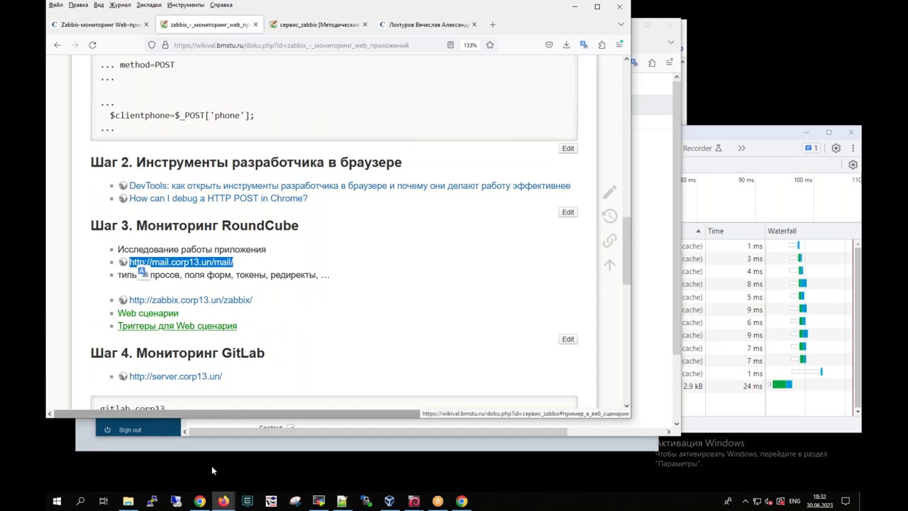
click(200, 501)
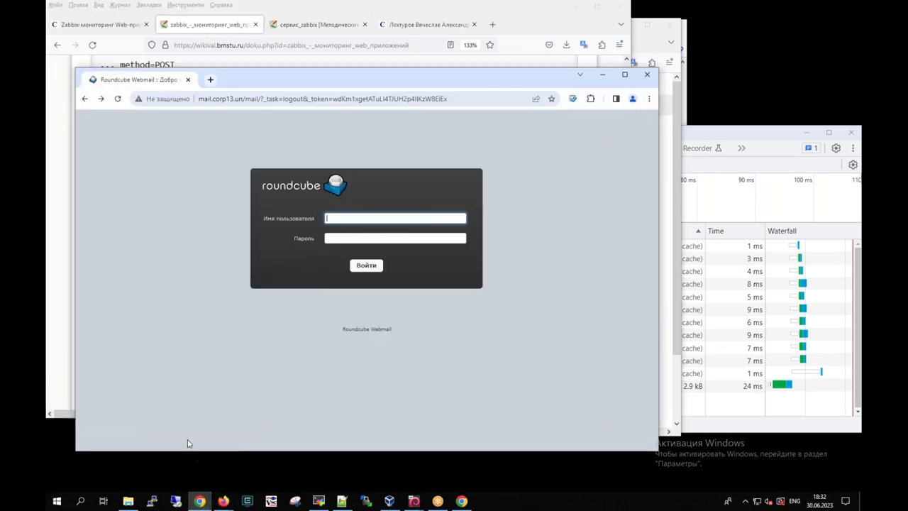
click(222, 501)
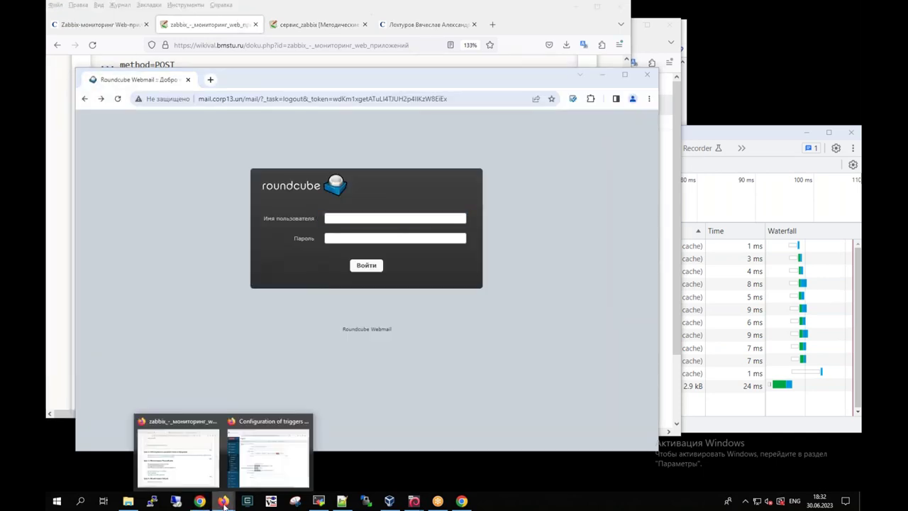
click(257, 447)
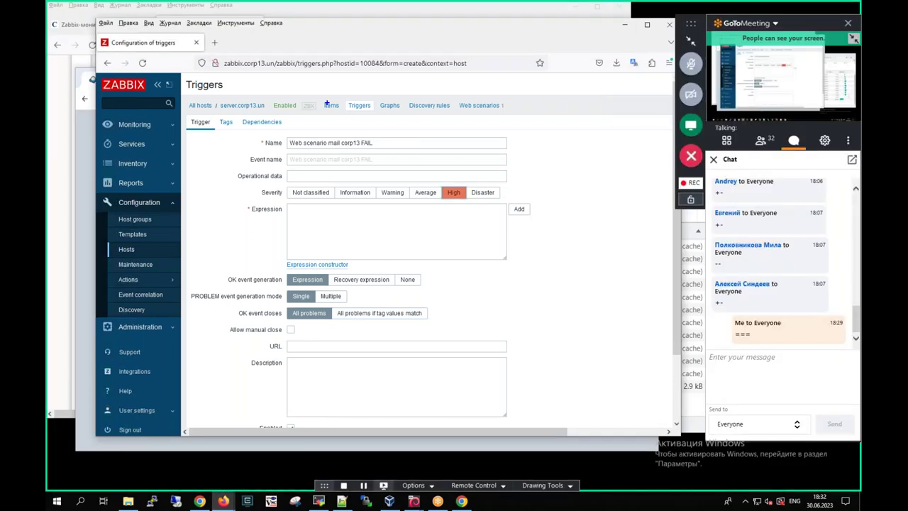
mouse_move(320, 108)
mouse_down()
mouse_move(338, 112)
mouse_move(339, 99)
mouse_up()
mouse_move(461, 99)
mouse_down()
mouse_move(449, 107)
mouse_move(512, 114)
mouse_move(498, 95)
mouse_move(474, 94)
mouse_up()
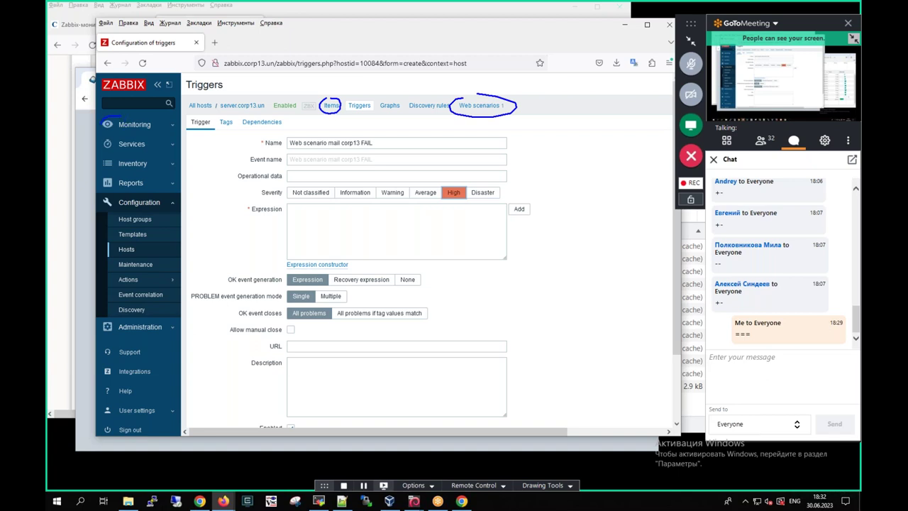
mouse_move(112, 134)
mouse_down()
mouse_move(178, 131)
mouse_move(149, 117)
mouse_up()
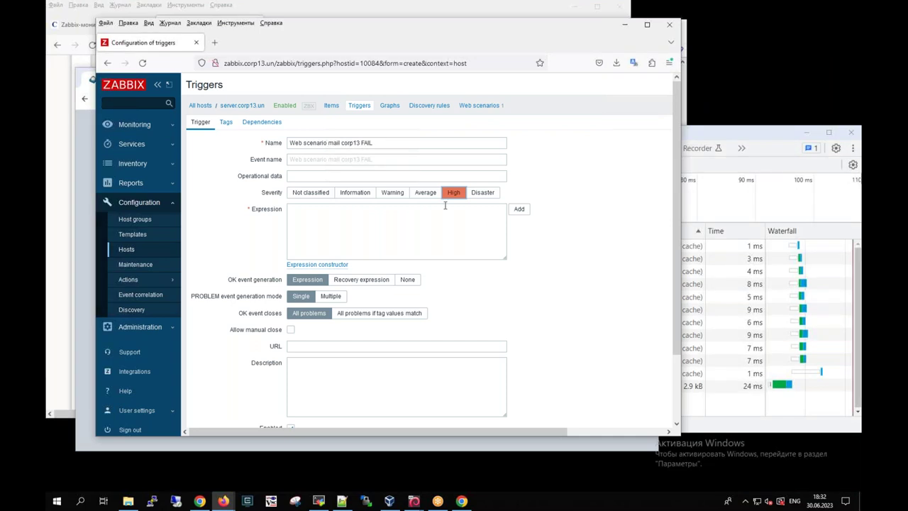
mouse_move(478, 101)
mouse_down()
mouse_move(460, 114)
mouse_move(489, 103)
mouse_up()
mouse_move(398, 87)
mouse_down()
mouse_move(410, 92)
mouse_move(345, 94)
mouse_up()
Examine the items offered for server.corp13.un in the expression condition, and leave without choosing one
click(517, 208)
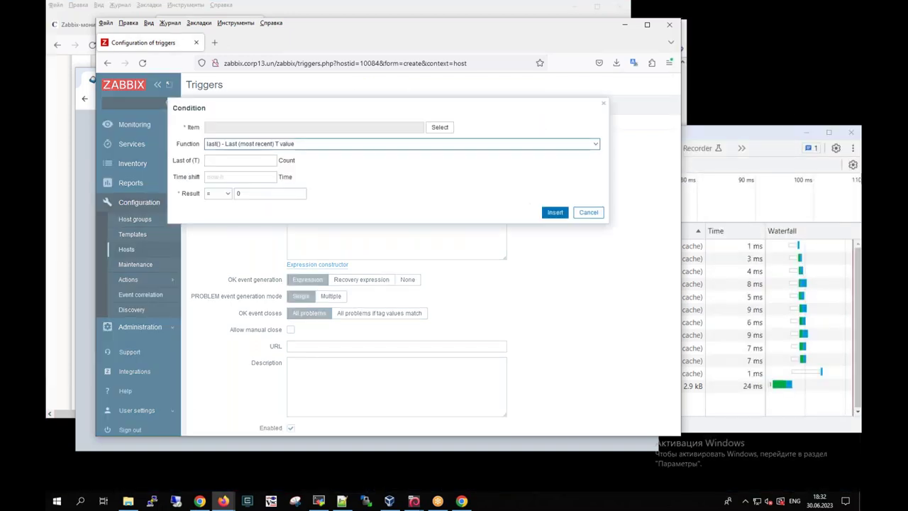
click(440, 127)
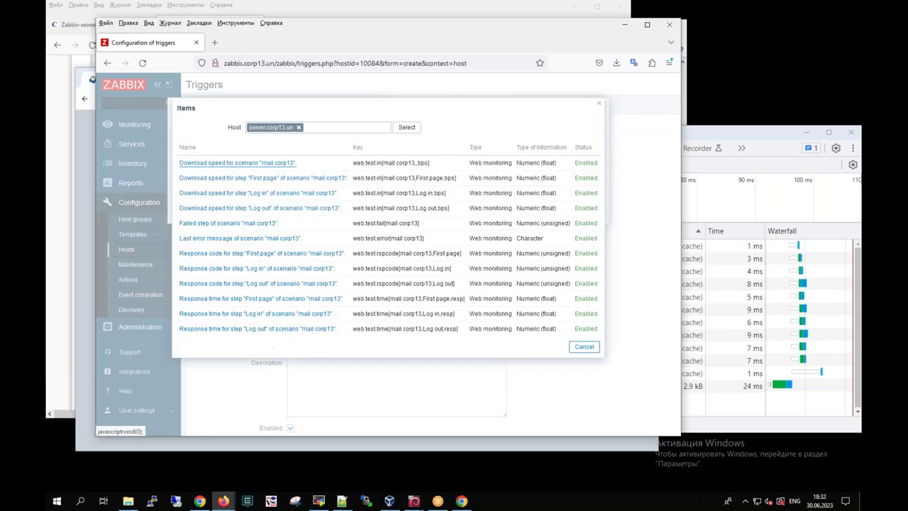
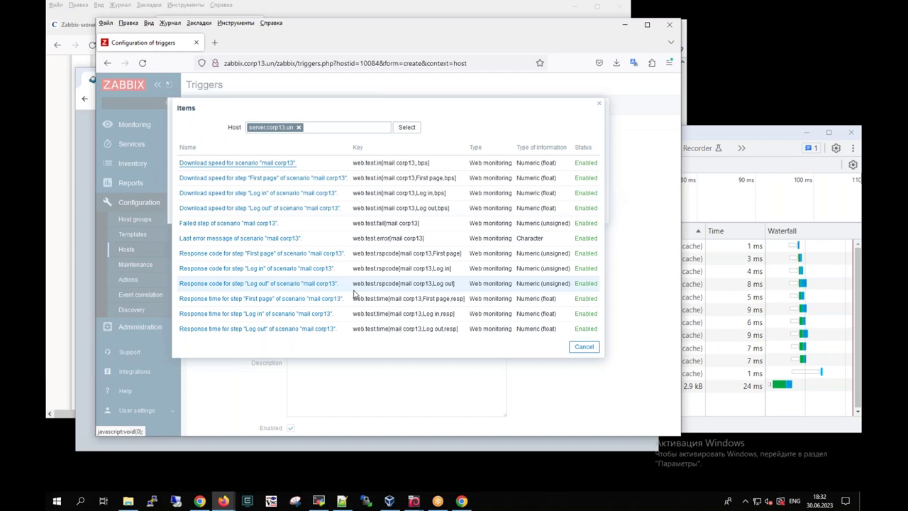
click(581, 347)
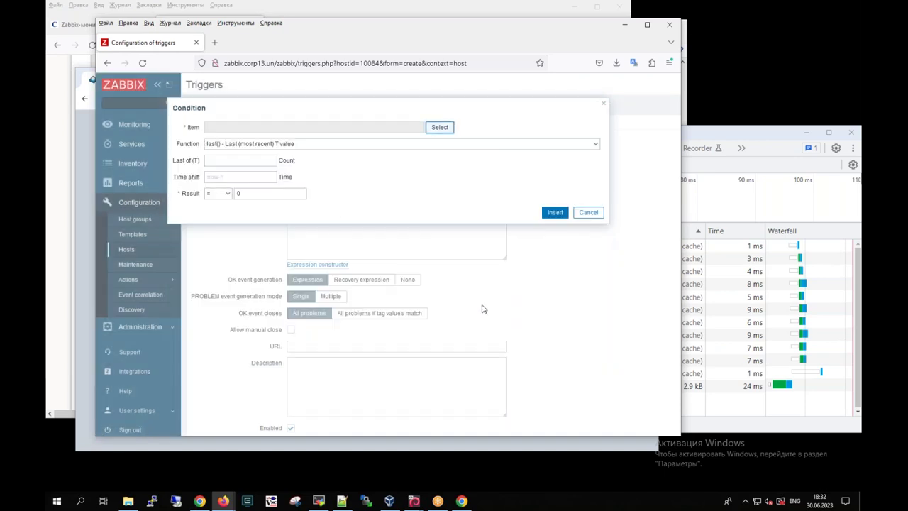
click(587, 214)
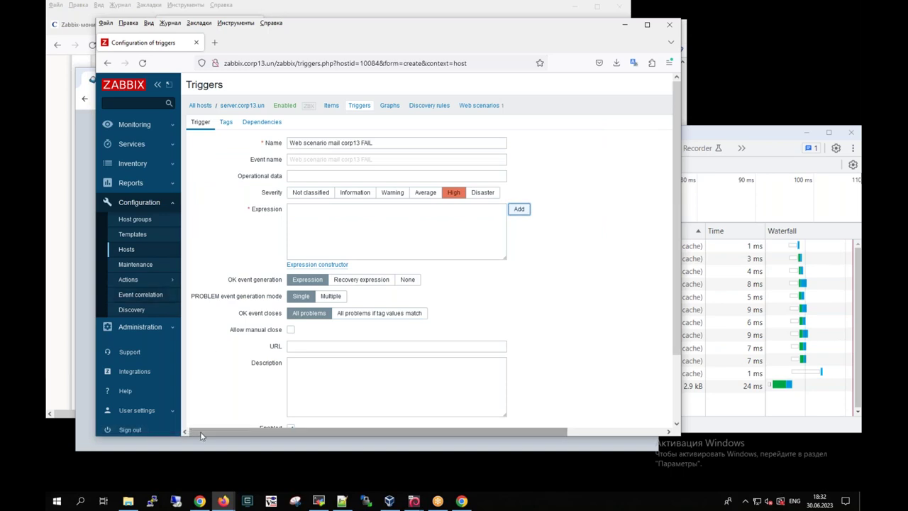
Copy the line "Expression: last(/server.corpX.un/web.test.fail[mail corpX])>0" from the wiki's web scenario trigger example
click(200, 501)
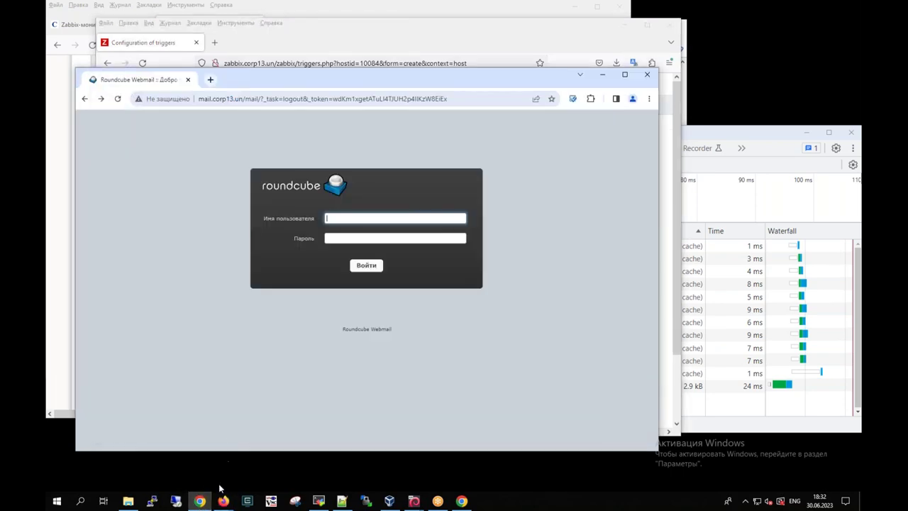
click(222, 500)
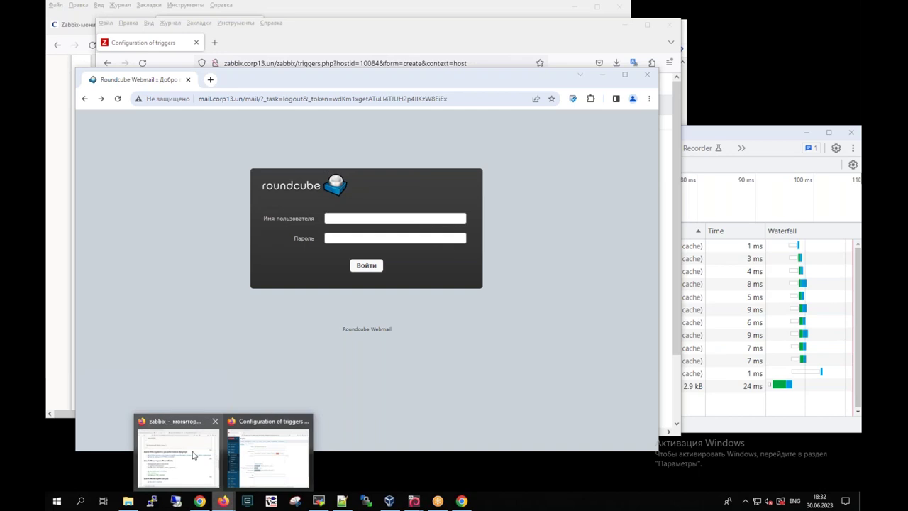
click(213, 454)
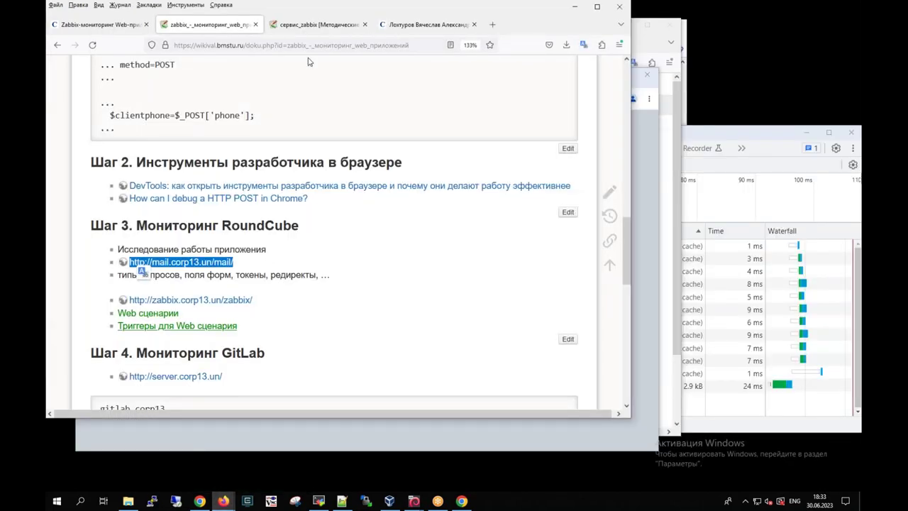
click(313, 26)
click(244, 159)
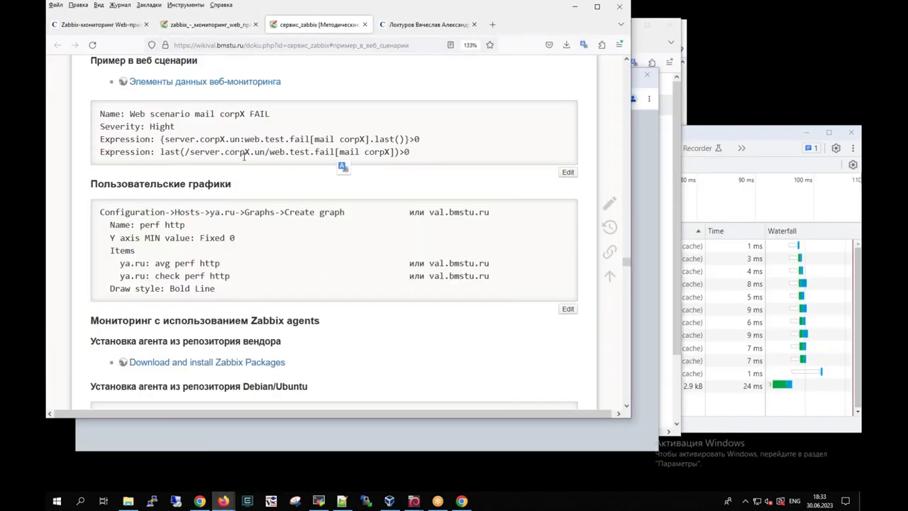
drag(418, 154, 100, 152)
key(ctrl+c)
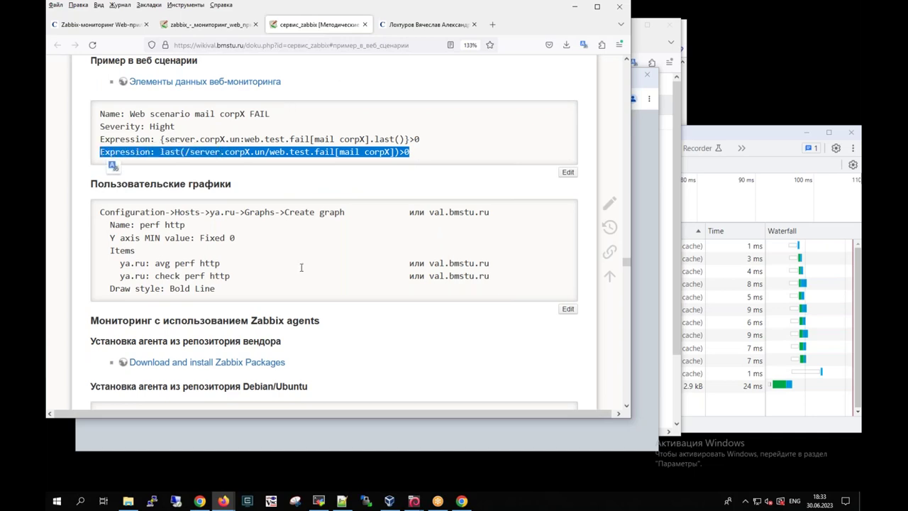
Paste the copied line into the Zabbix trigger's expression and change mail corpX to mail corp13 inside the brackets
mouse_move(224, 505)
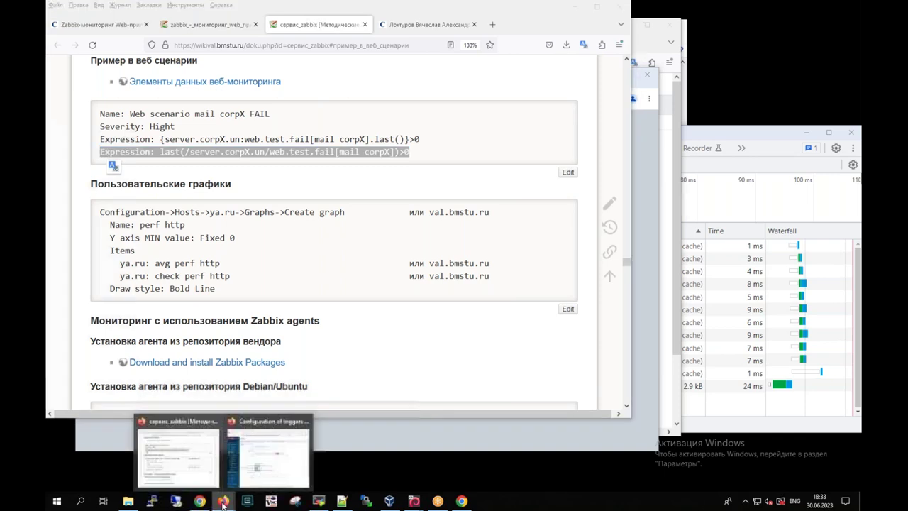
click(259, 466)
click(326, 244)
key(ctrl+v)
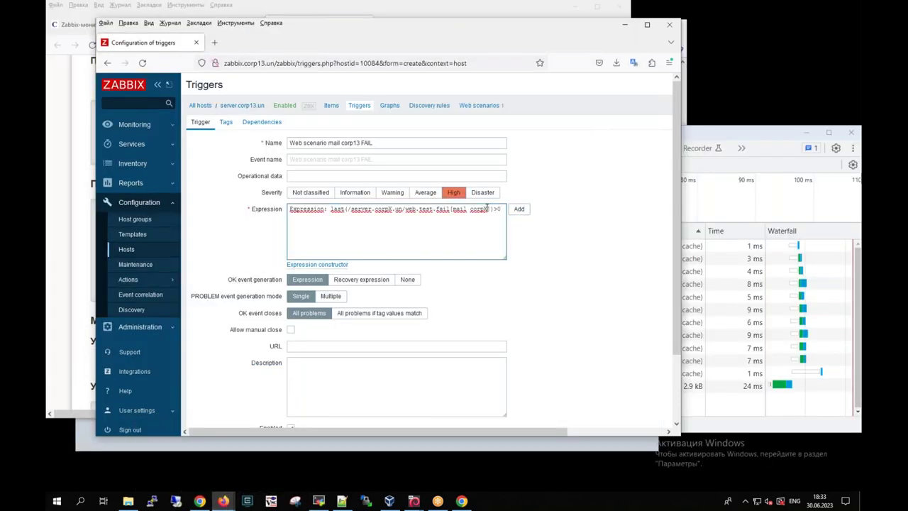
key(BackSpace)
text(13)
drag(452, 208, 491, 209)
Insert a condition on the item Failed step of scenario "mail corp13" with last() > 0 into the trigger's existing expression
click(521, 209)
click(433, 127)
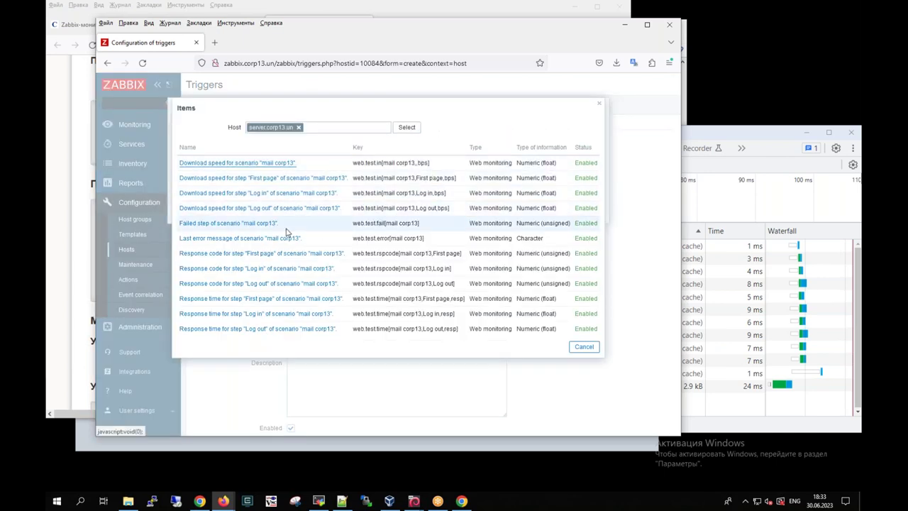
click(228, 222)
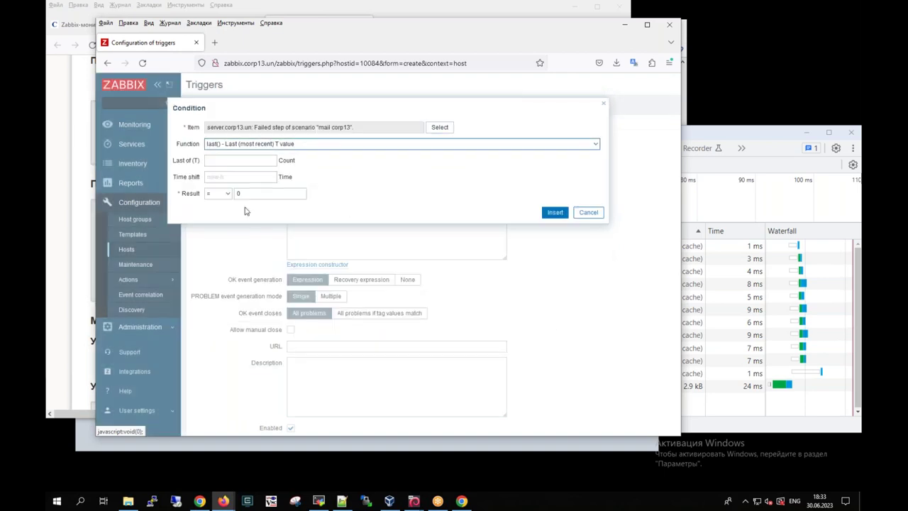
click(227, 193)
click(217, 230)
click(557, 213)
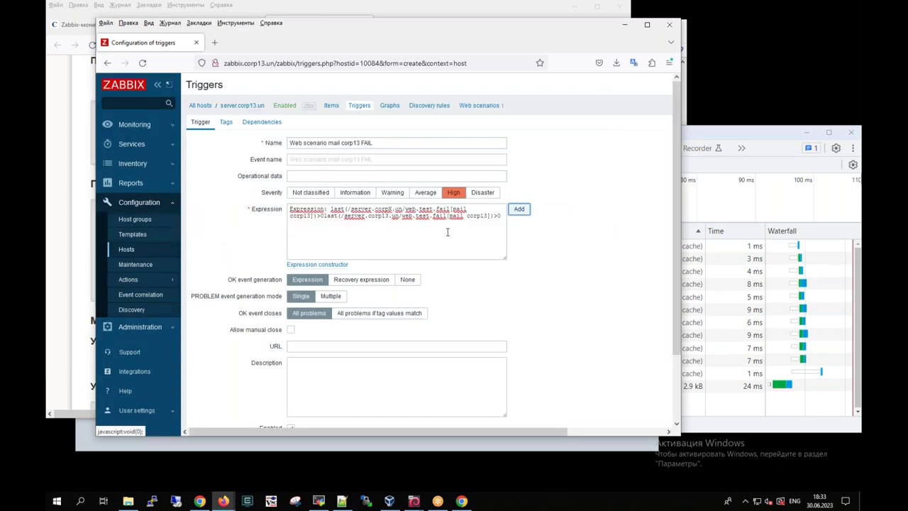
Replace the trigger's entire expression with the condition last() > 0 on the item Failed step of scenario "mail corp13"
drag(324, 216, 275, 209)
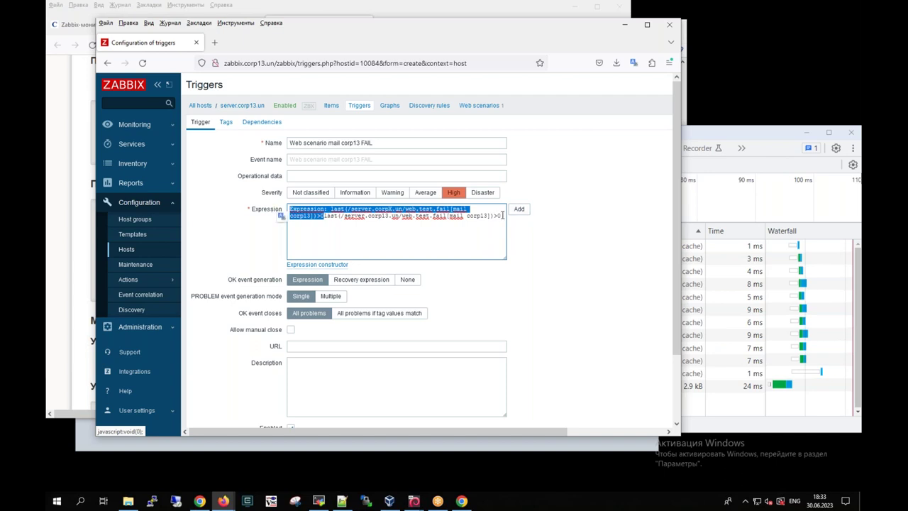
key(ctrl+a)
key(BackSpace)
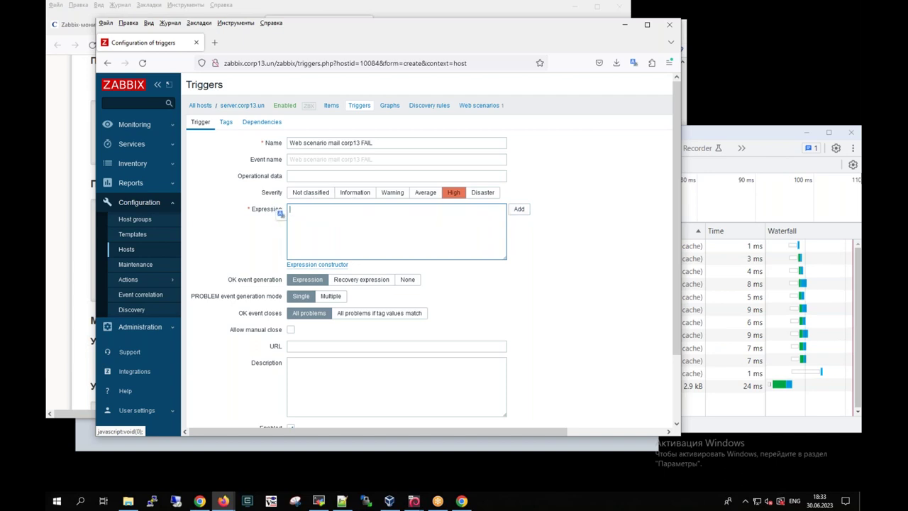
click(517, 208)
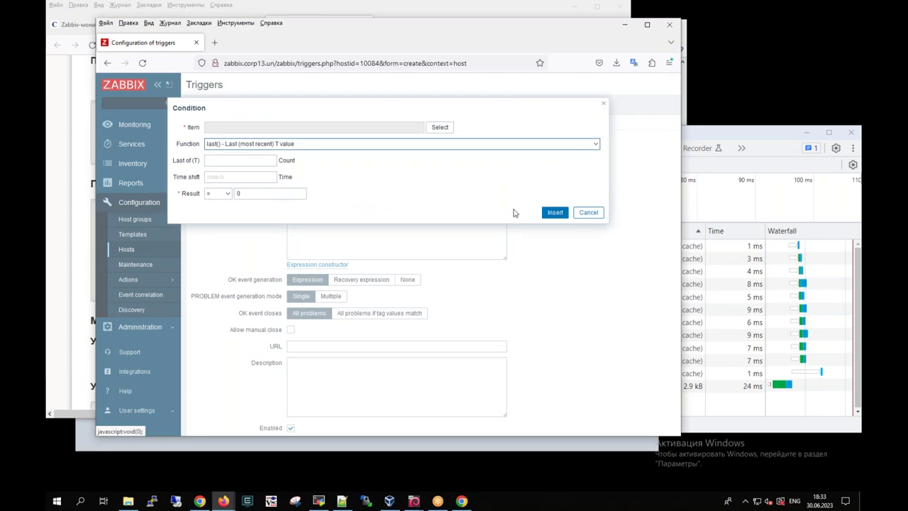
click(445, 128)
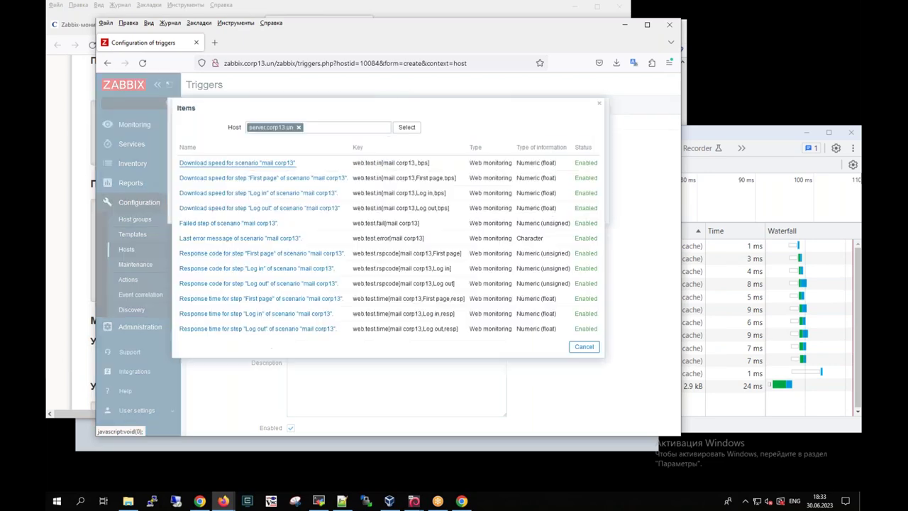
click(227, 223)
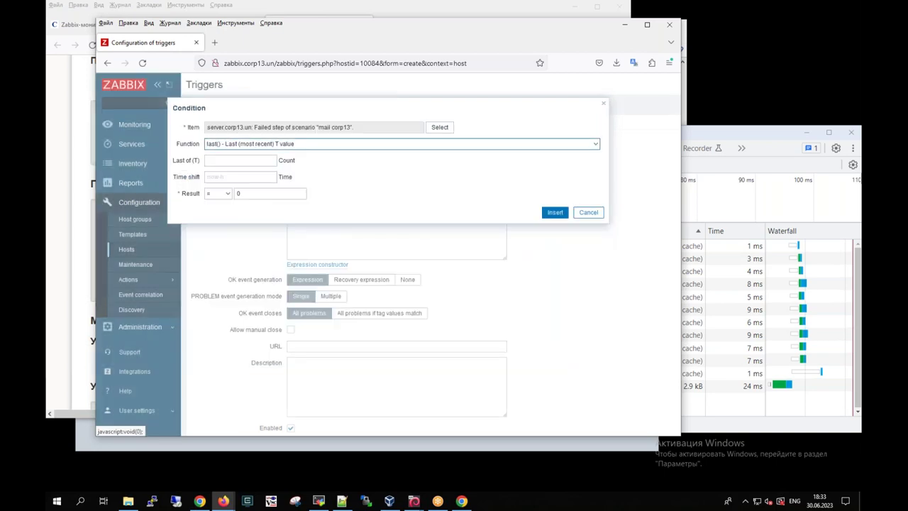
click(227, 193)
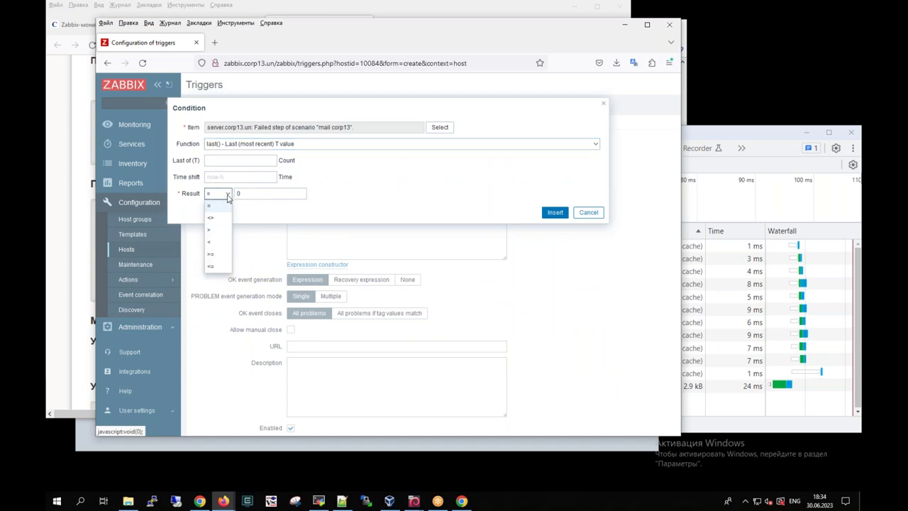
click(216, 235)
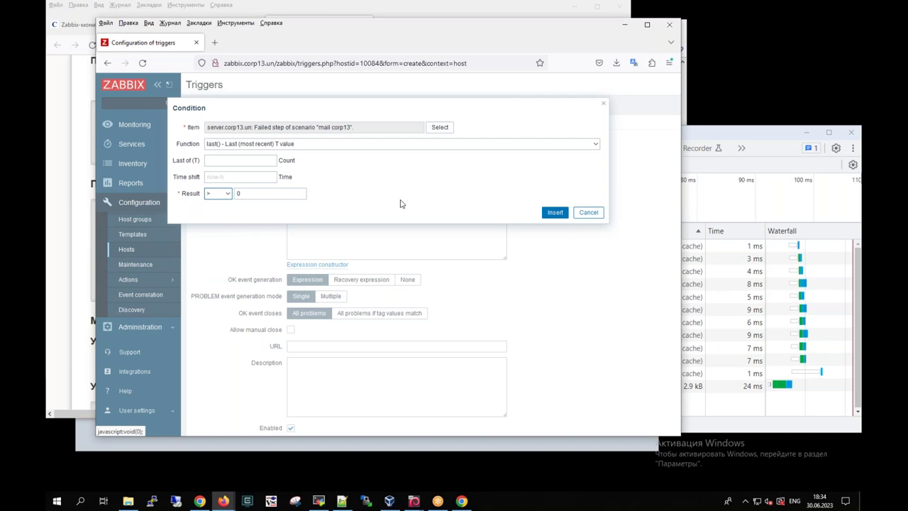
click(546, 215)
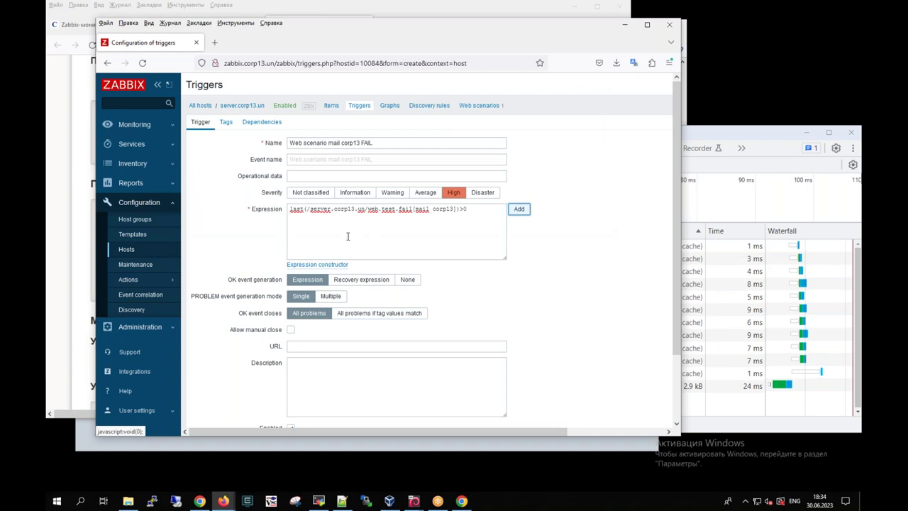
Add the new trigger to server.corp13.un and open the monitoring Problems page
scroll(385, 304, down, 2)
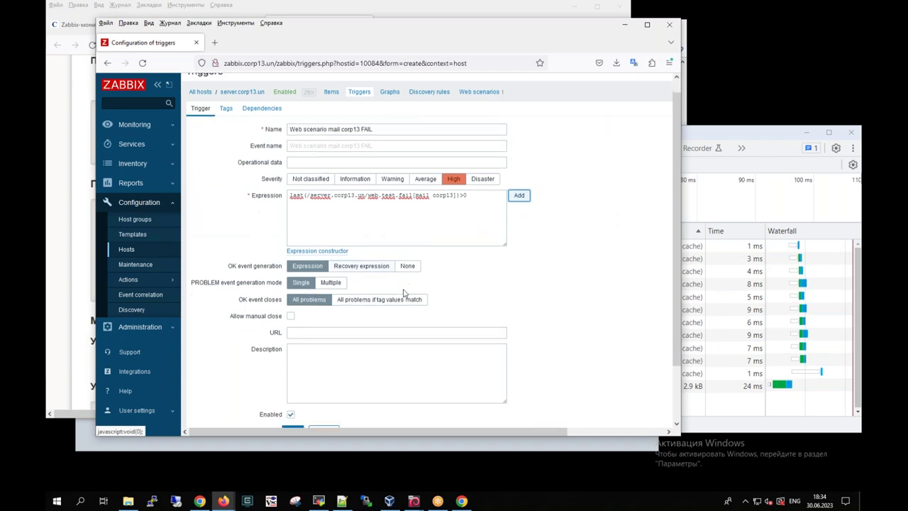
click(292, 366)
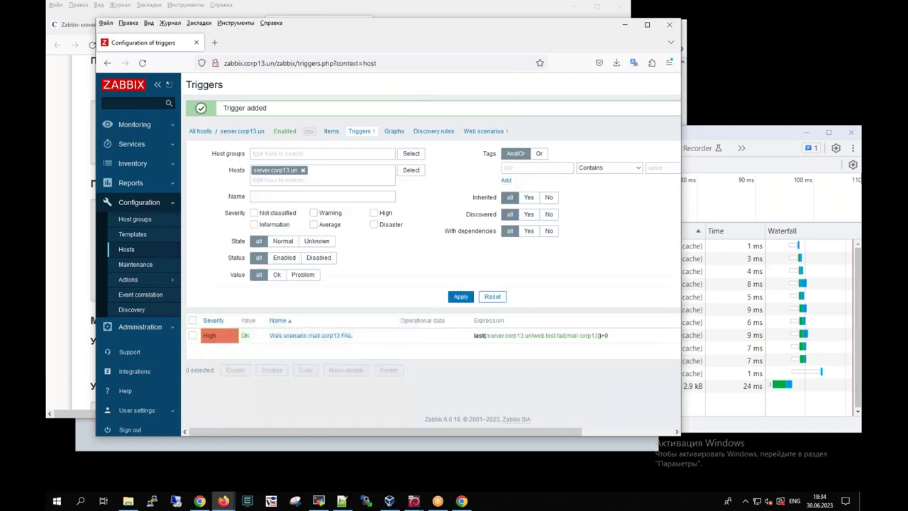
click(137, 124)
click(132, 158)
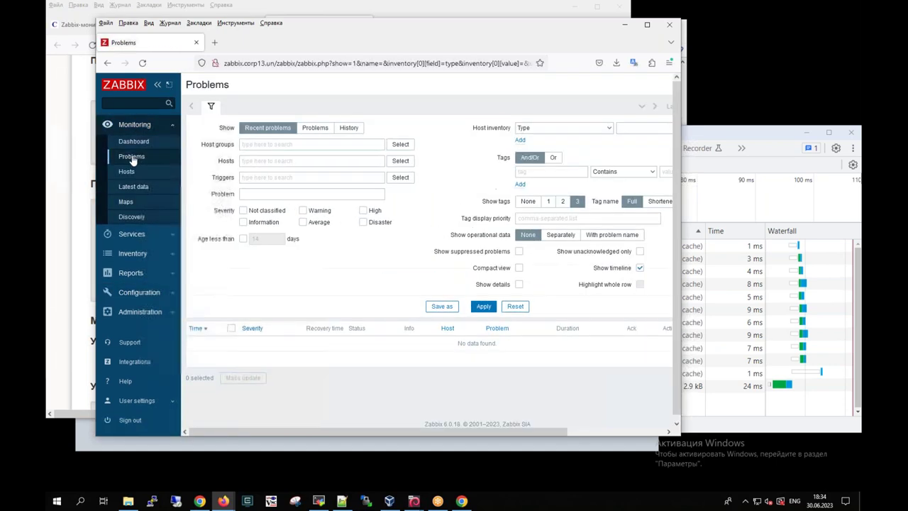
Switch to the MobaXterm session on gate.corp13.un and run service dovecot stop from the command history
click(318, 500)
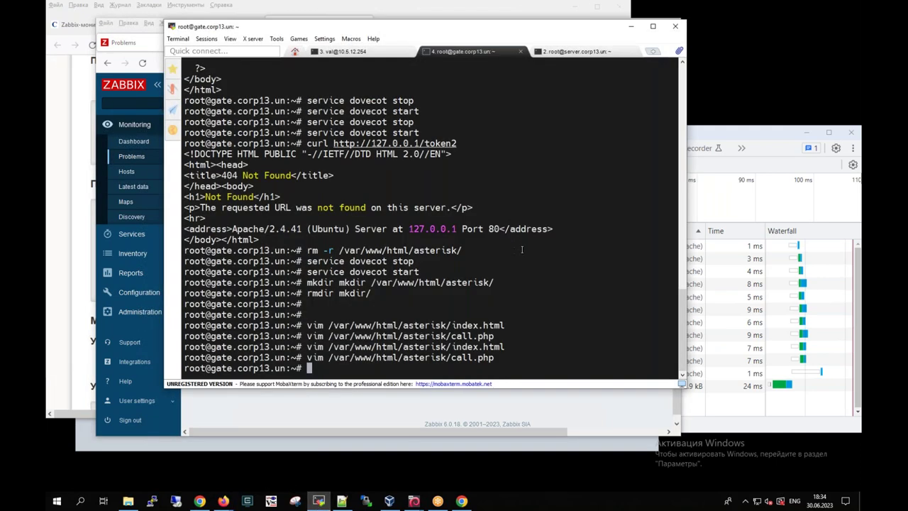
key(Up)
key(Up)
key(Up)
key(Up)
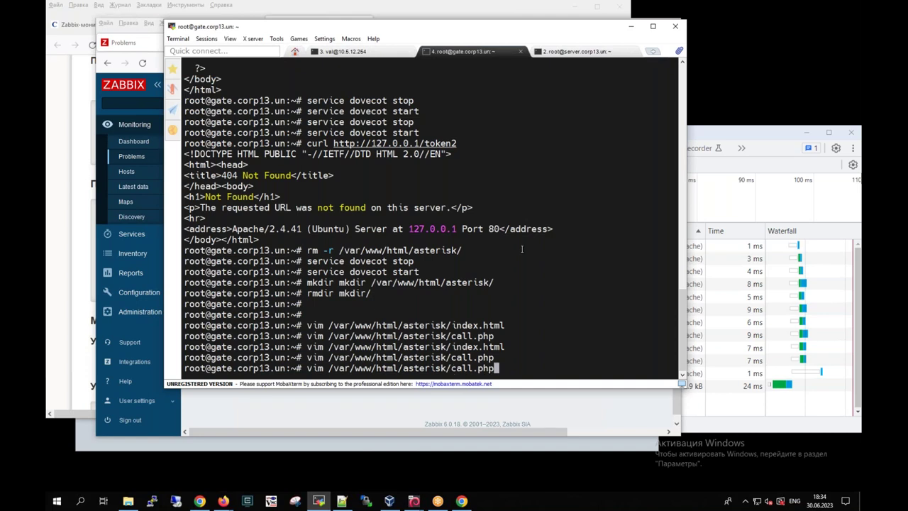
key(Up)
key(Up)
key(Up)
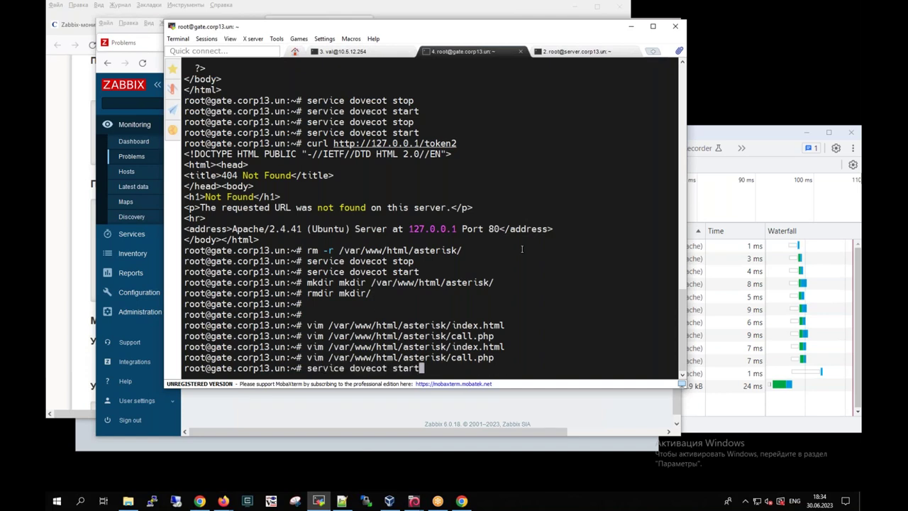
key(Up)
key(Return)
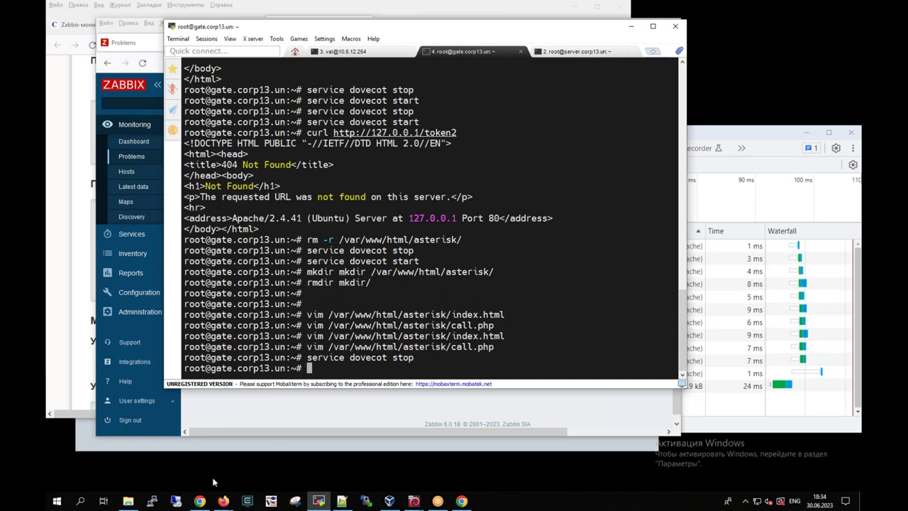
Switch to Chrome and go from the Roundcube login page forward to the GitLab sign-in page
click(199, 501)
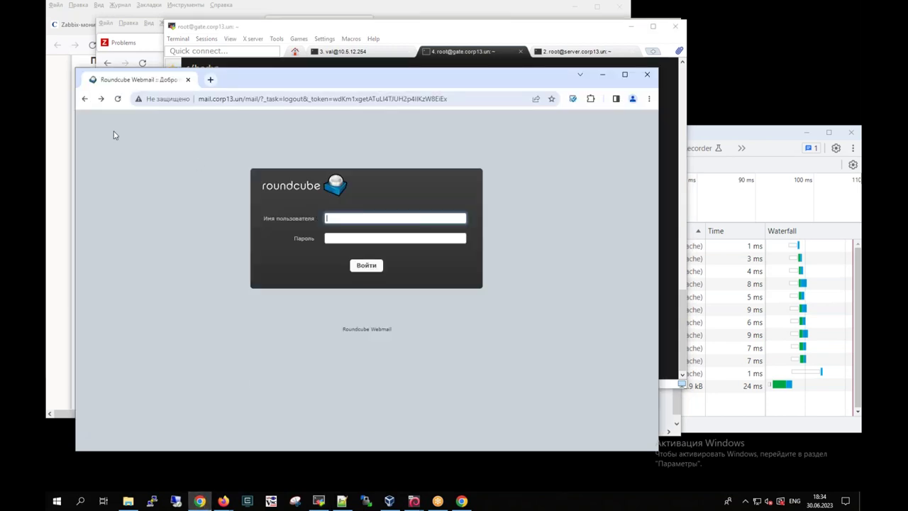
click(101, 98)
click(322, 253)
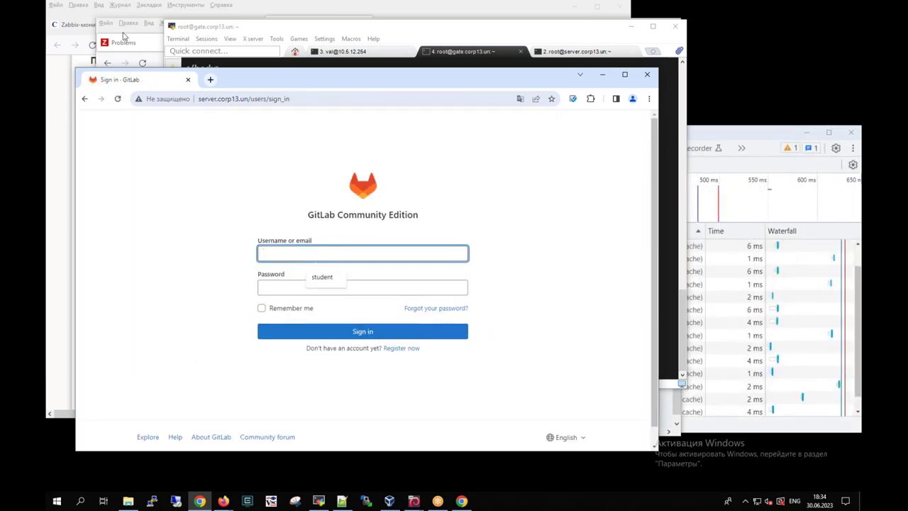
Return to the wiki in Firefox, close the сервис_zabbix page, and review the Step 4 GitLab monitoring section
click(346, 12)
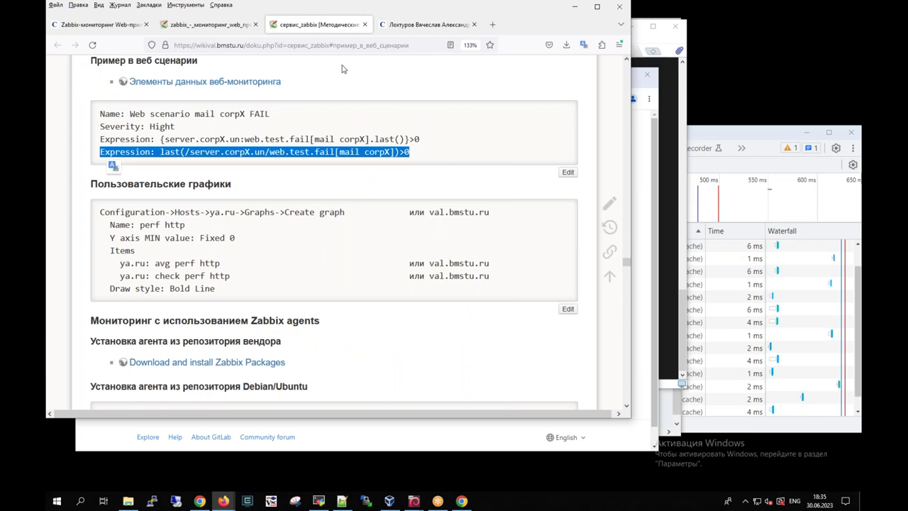
click(365, 25)
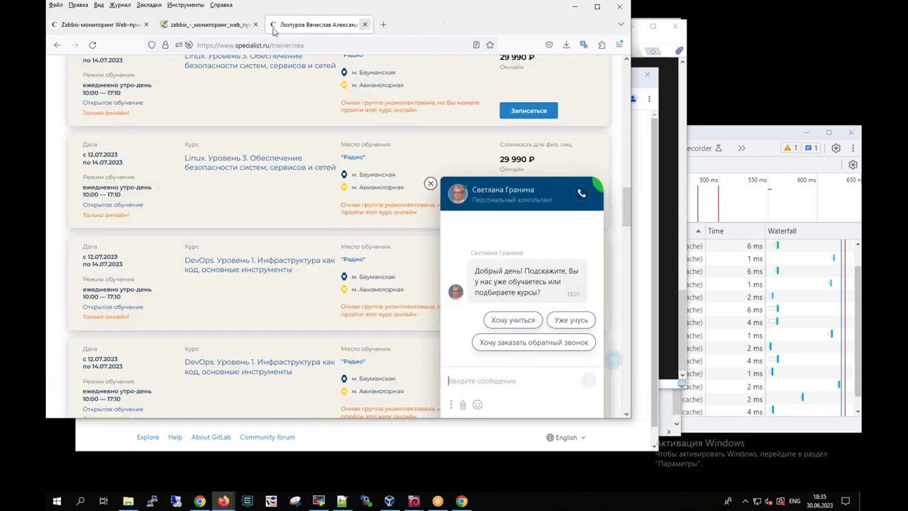
click(219, 30)
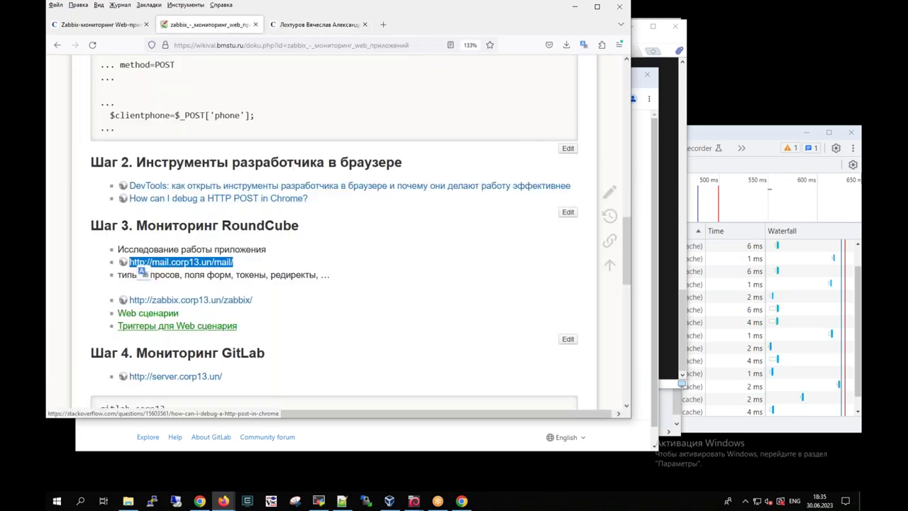
scroll(328, 270, down, 3)
scroll(328, 270, down, 5)
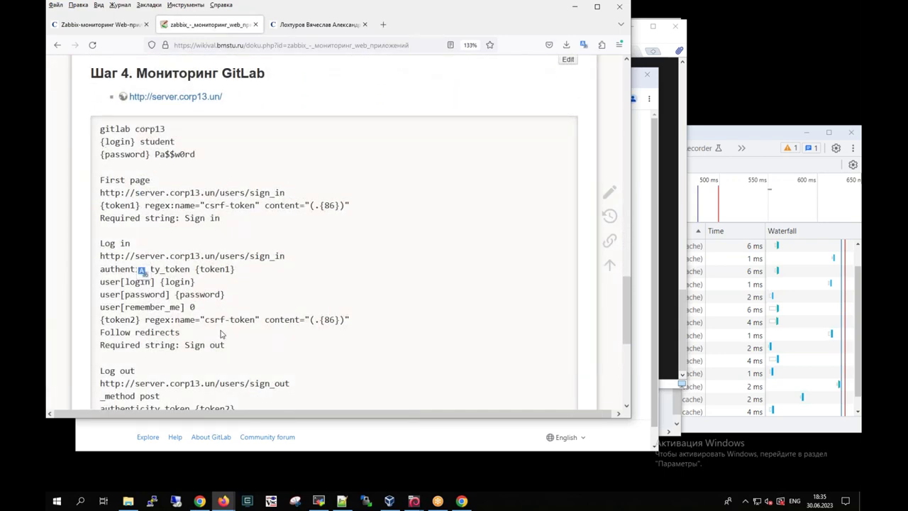
Clear the recorded network requests in Chrome's DevTools and move its window aside to uncover the GitLab login form
mouse_move(200, 499)
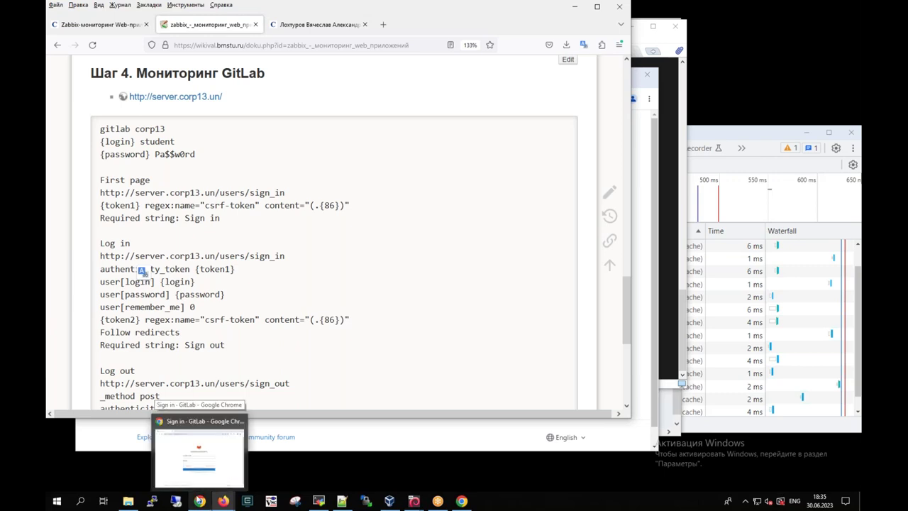
click(202, 501)
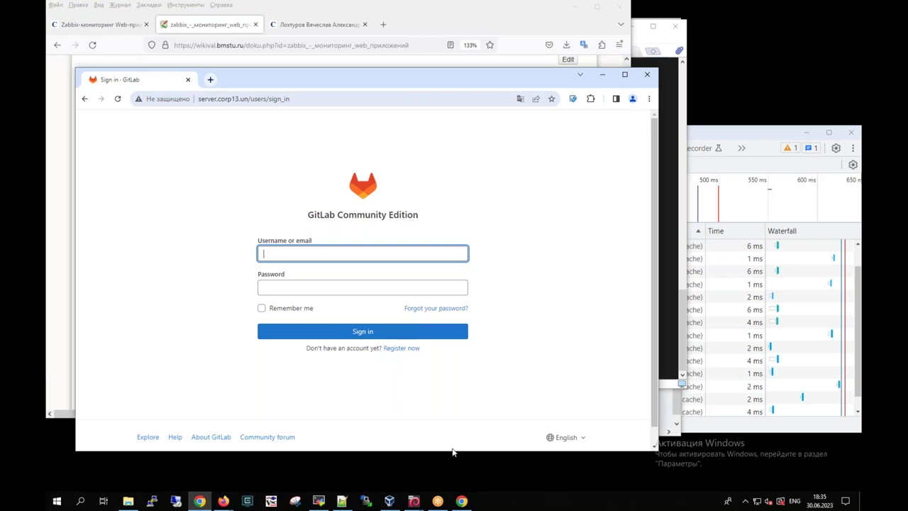
click(462, 502)
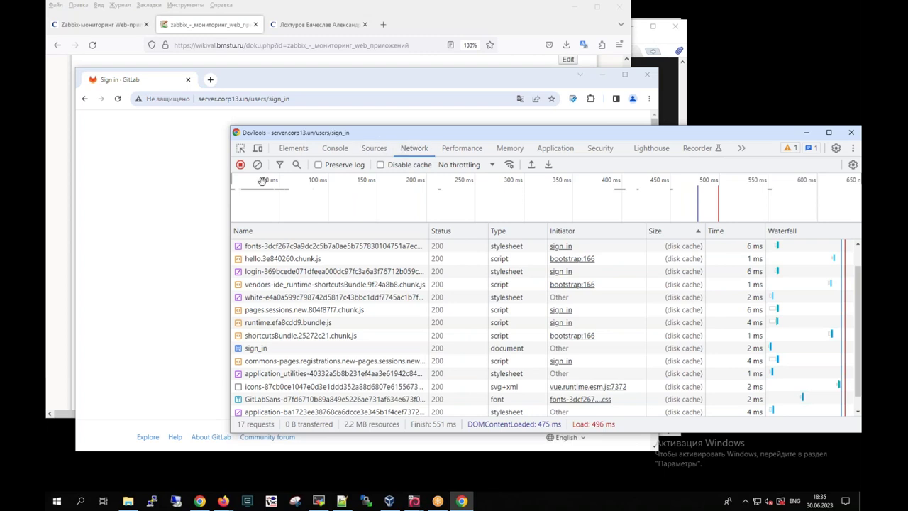
click(257, 164)
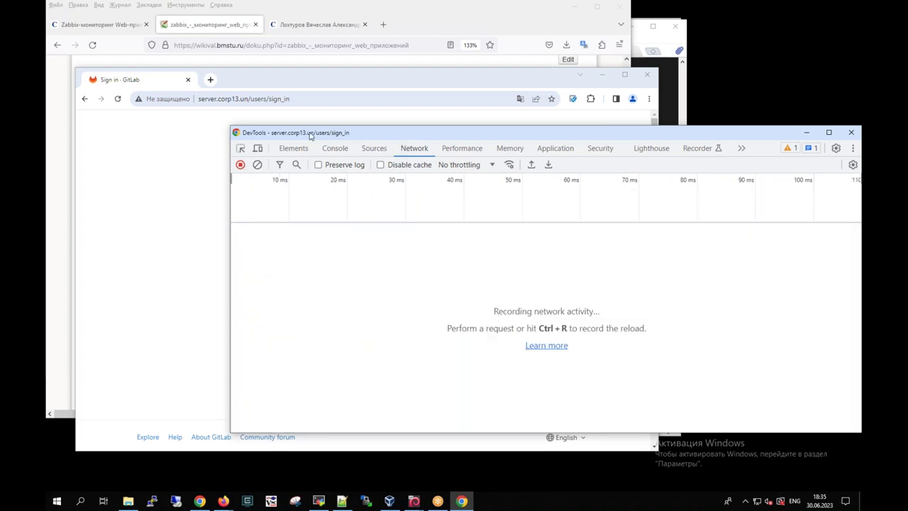
drag(309, 136, 422, 133)
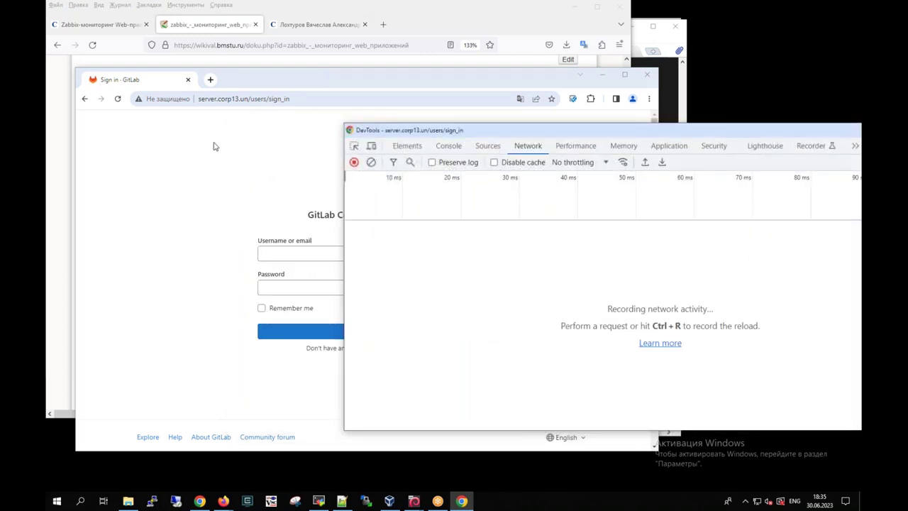
Show the HTML source of the GitLab sign-in page at server.corp13.un/users/sign_in
click(236, 135)
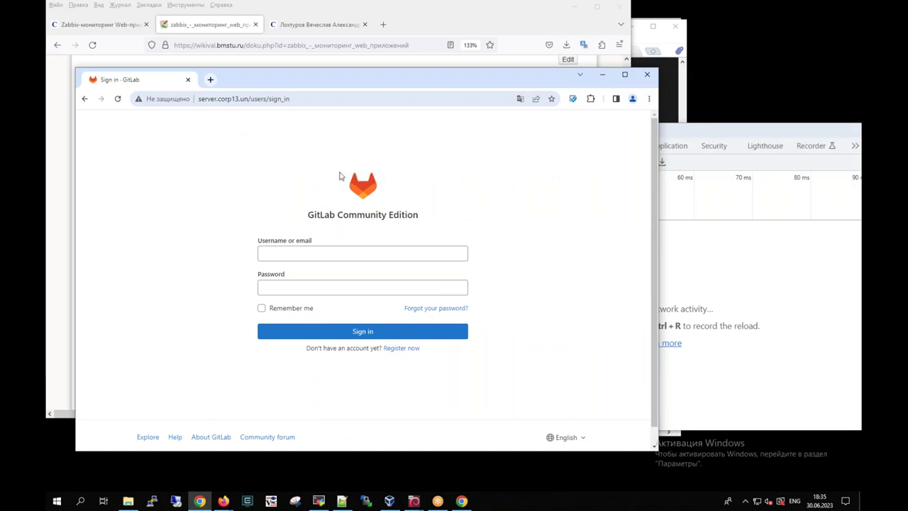
click(306, 98)
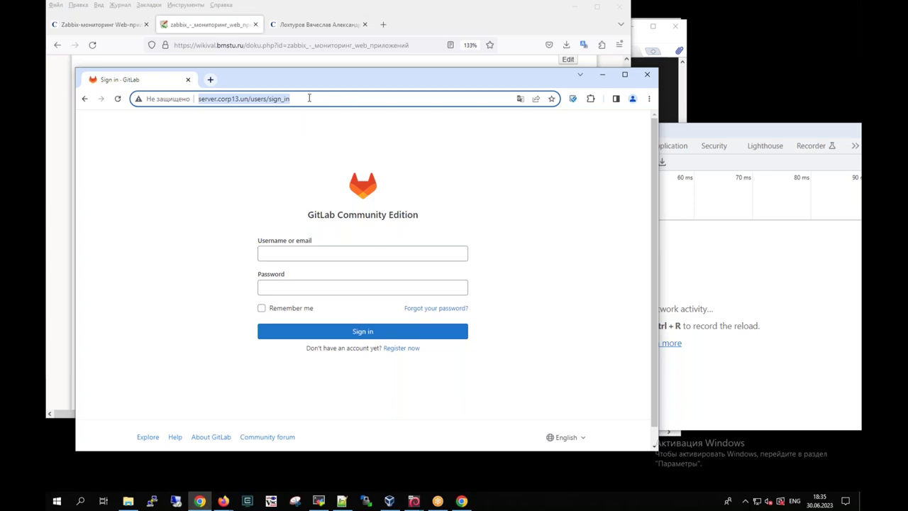
right_click(286, 156)
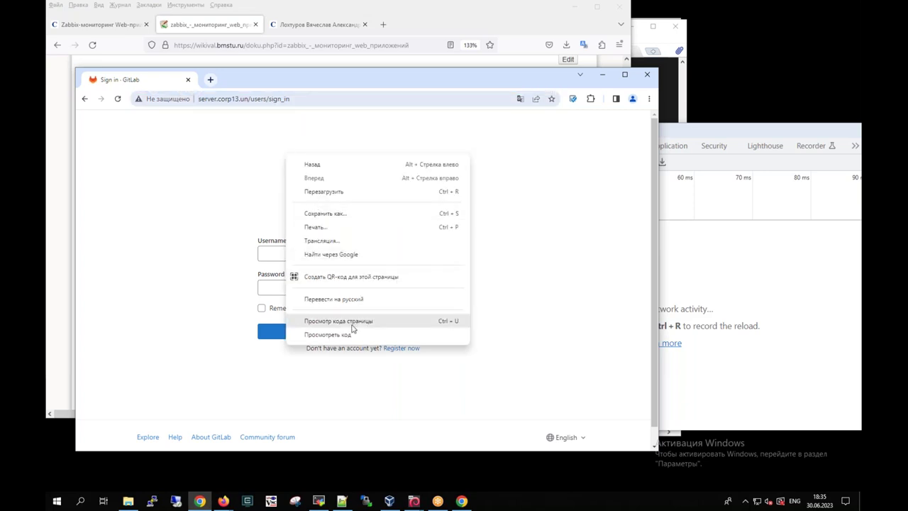
click(351, 322)
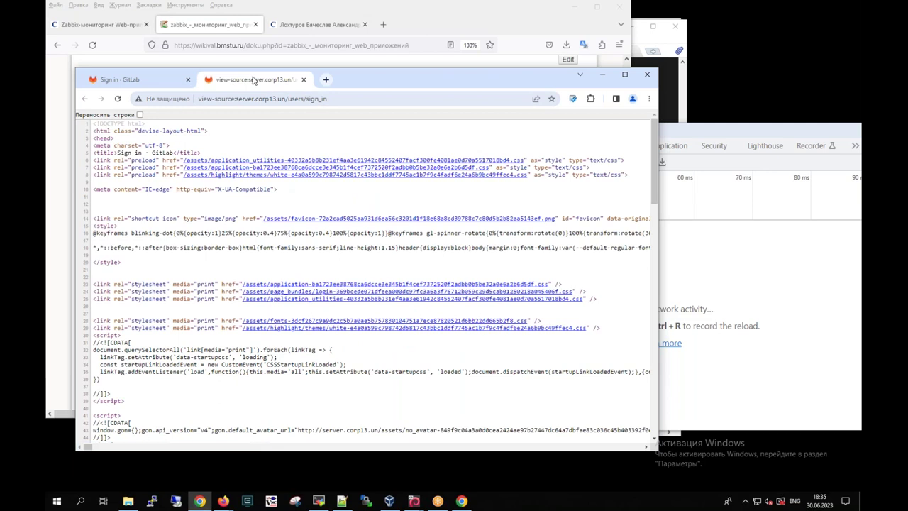
Try to sign in to GitLab as student with the account password while DevTools records the network requests
click(131, 82)
click(316, 253)
click(323, 278)
click(319, 289)
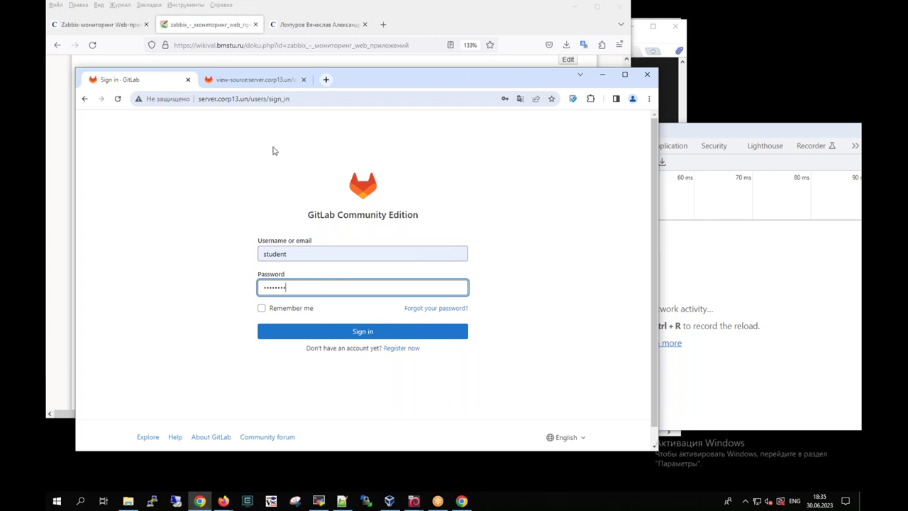
click(461, 500)
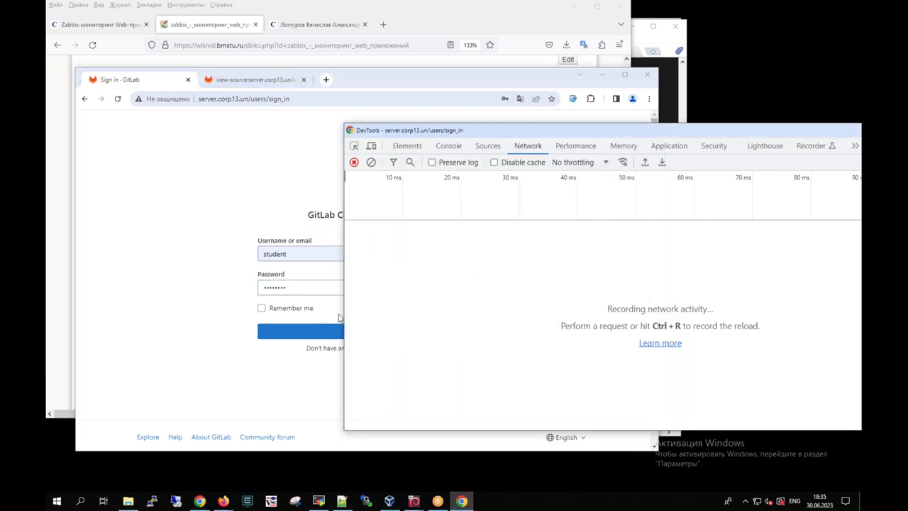
click(316, 332)
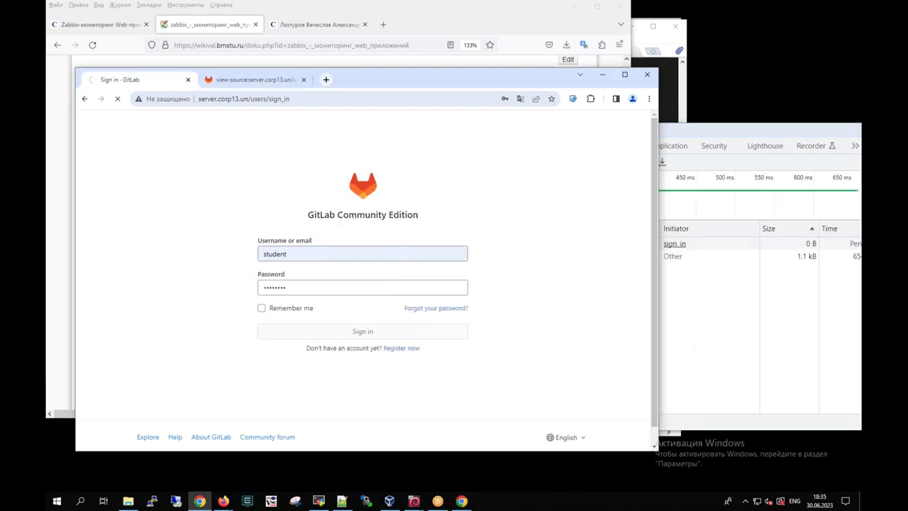
click(685, 363)
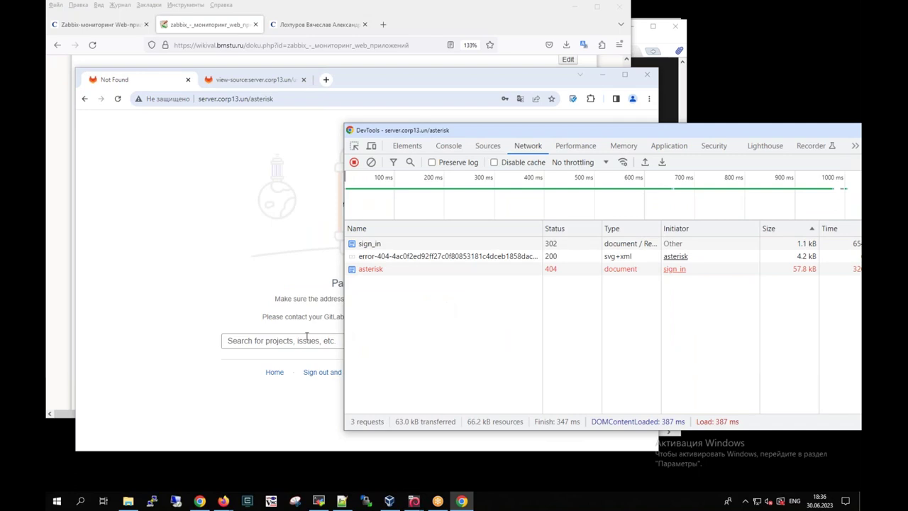
Replace the asterisk page address and load the GitLab projects page at server.corp13.un/
click(160, 202)
click(290, 99)
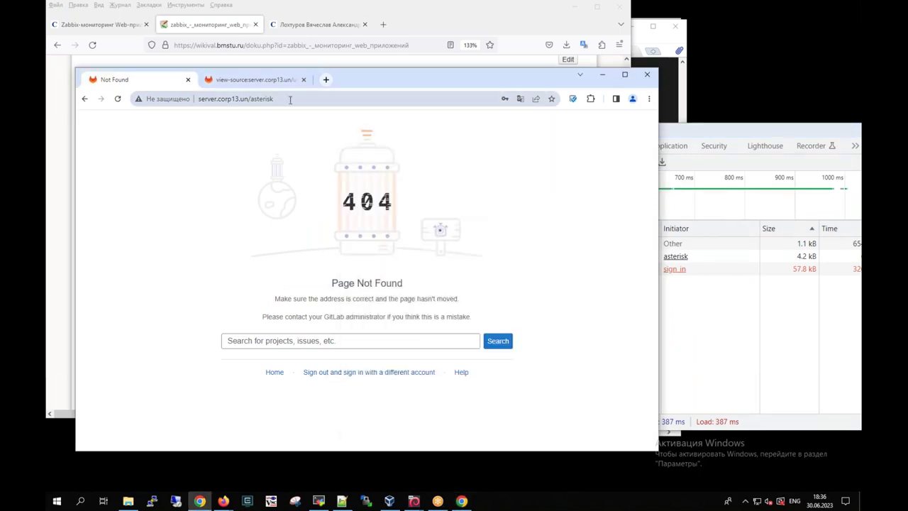
click(259, 82)
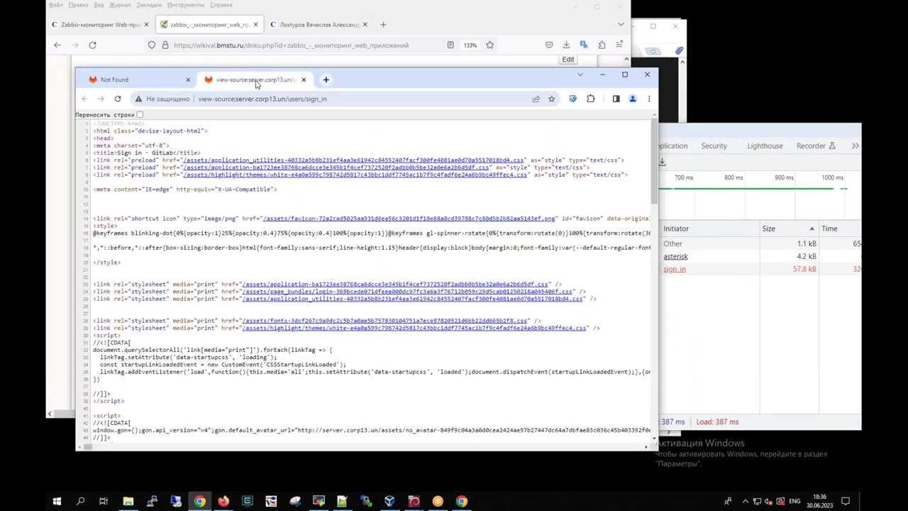
click(149, 80)
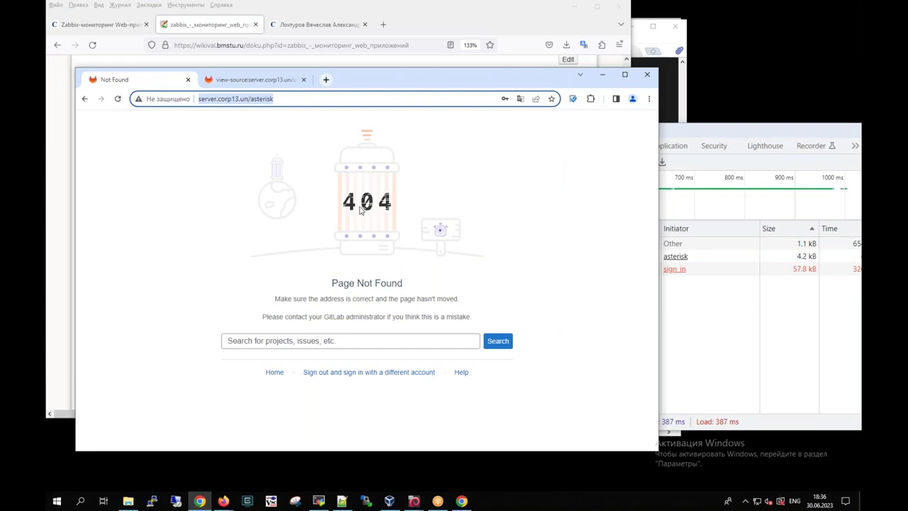
click(289, 98)
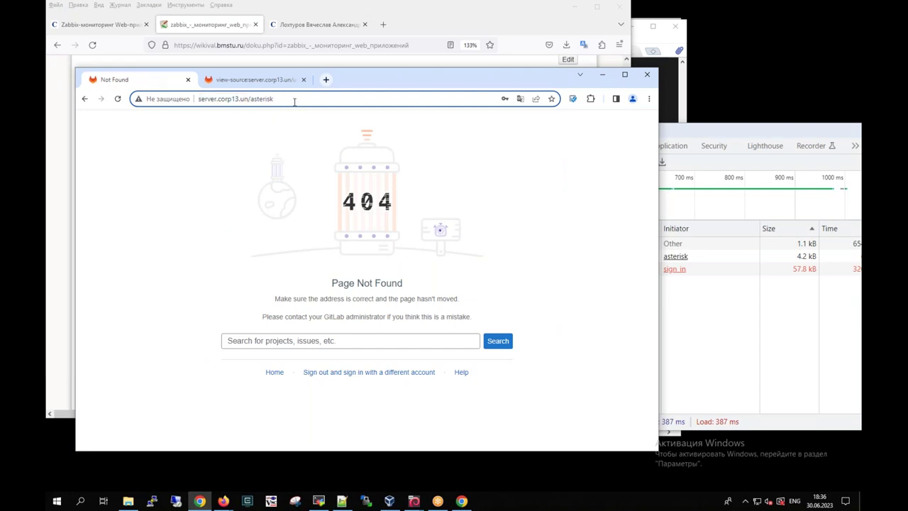
key(ctrl+a)
text(se)
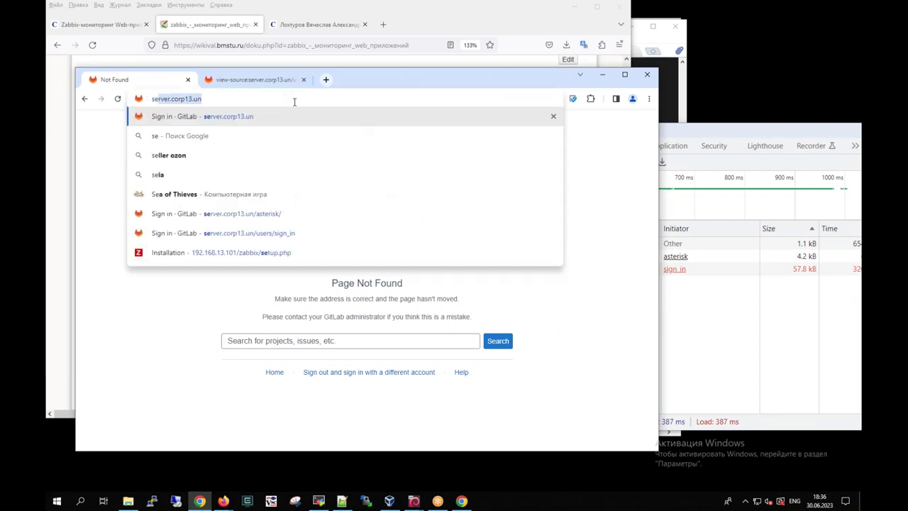
key(End)
text(/)
key(Return)
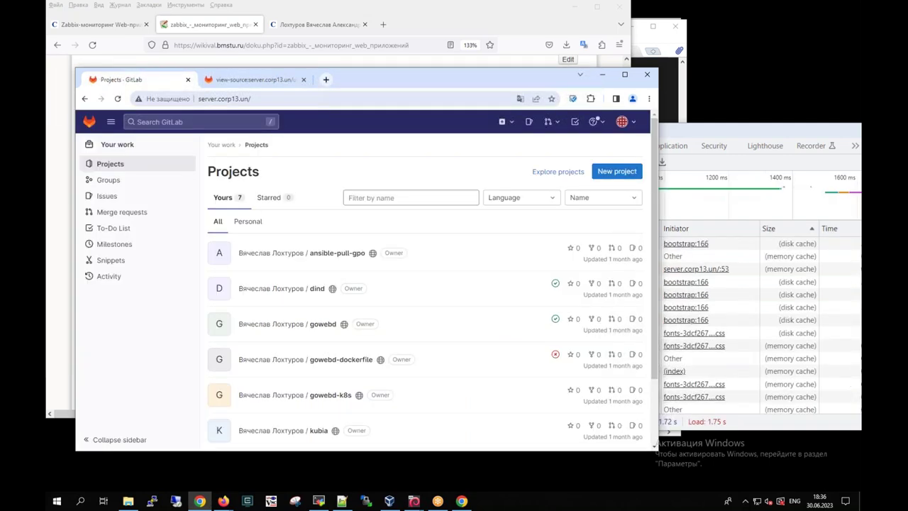
Sign out of GitLab and close Chrome together with the page source tab
click(624, 121)
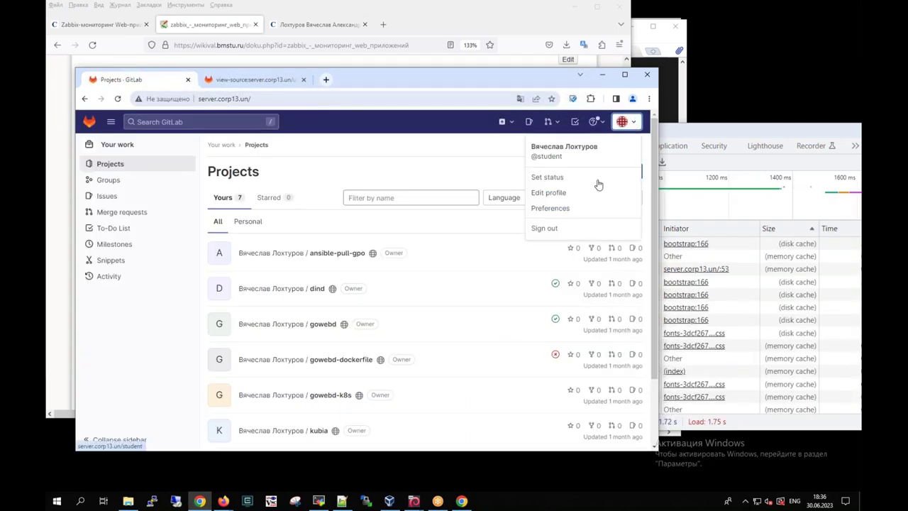
click(546, 228)
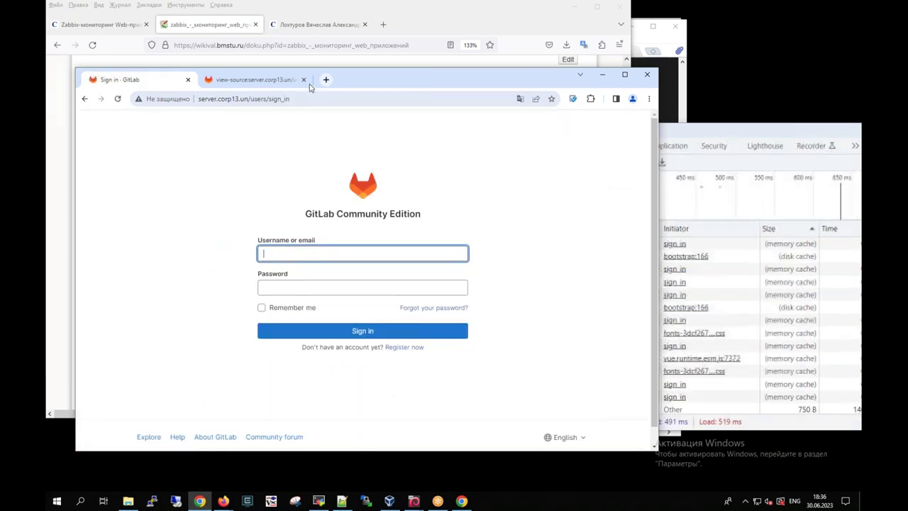
click(305, 79)
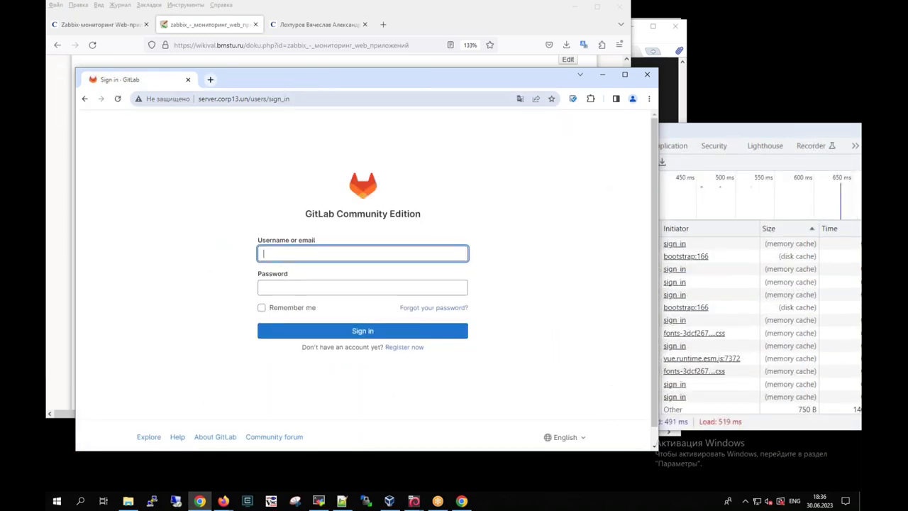
click(647, 74)
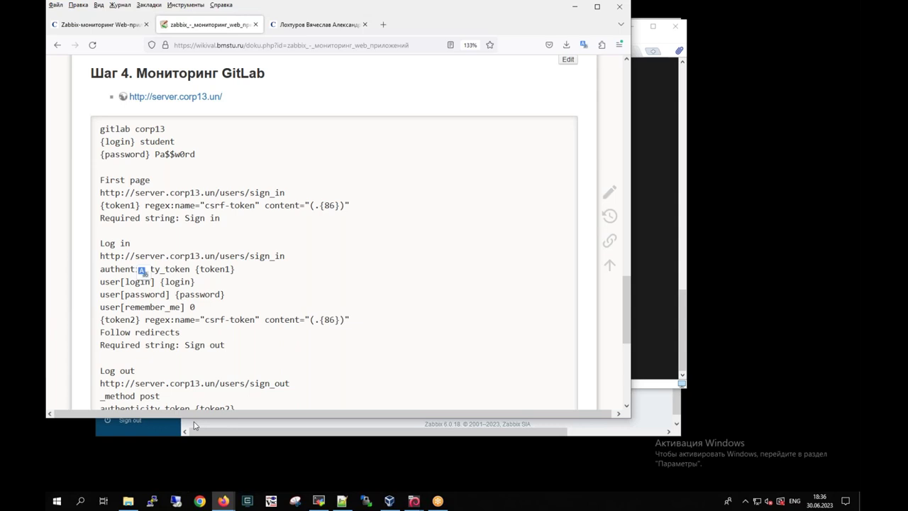
Reopen Chrome at server.corp13.un and show the HTML source of the GitLab sign-in page
click(200, 501)
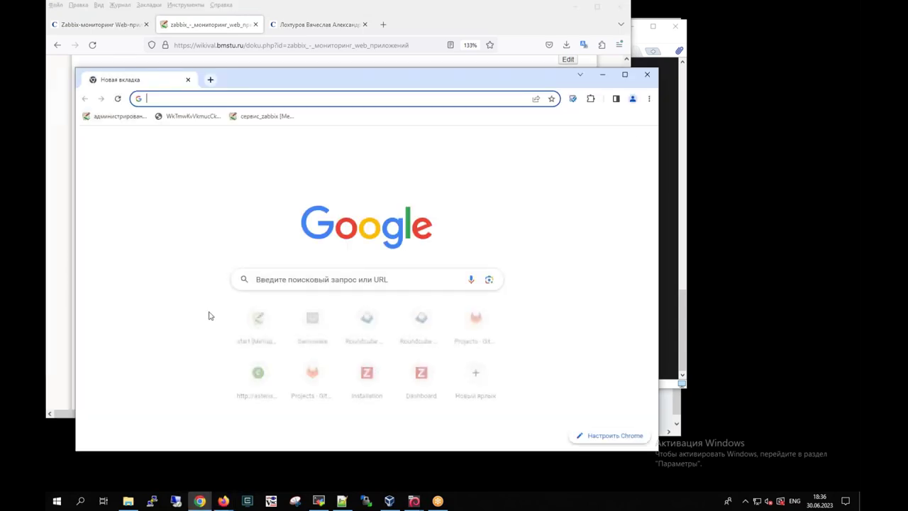
click(231, 98)
text(server.corp13.un)
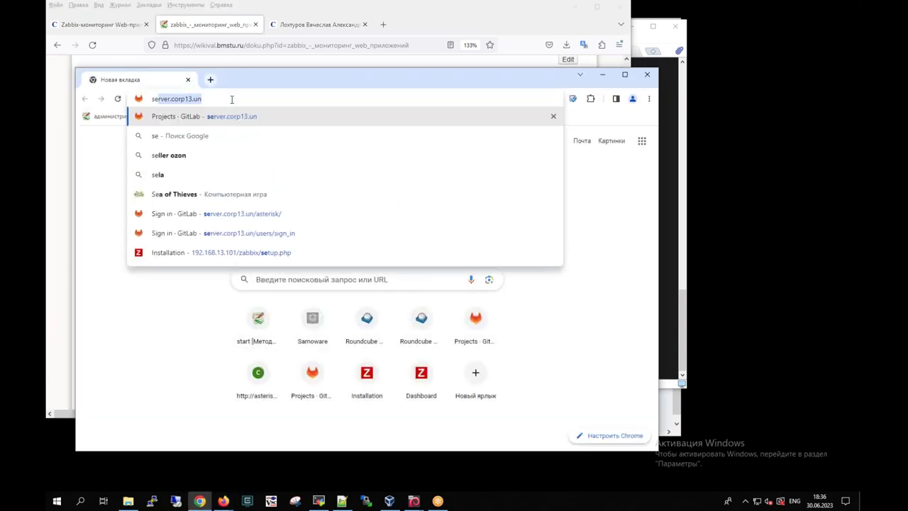
key(Return)
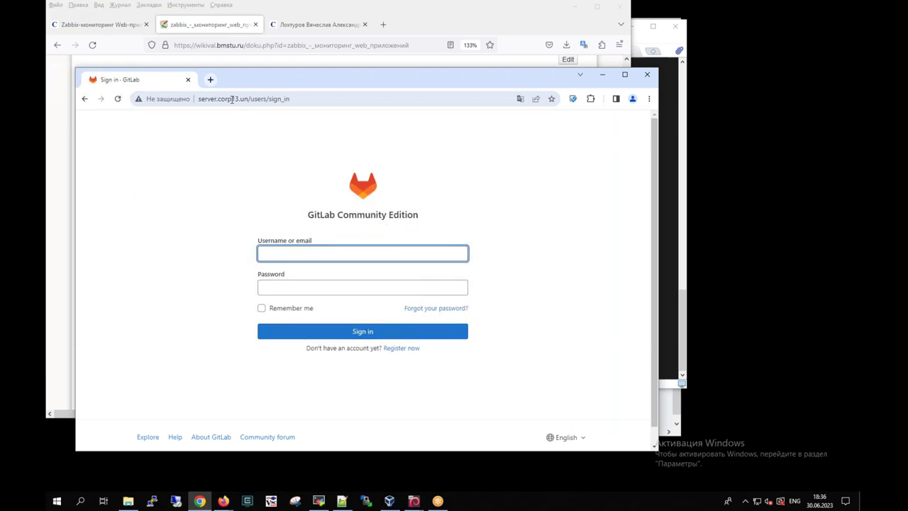
right_click(296, 172)
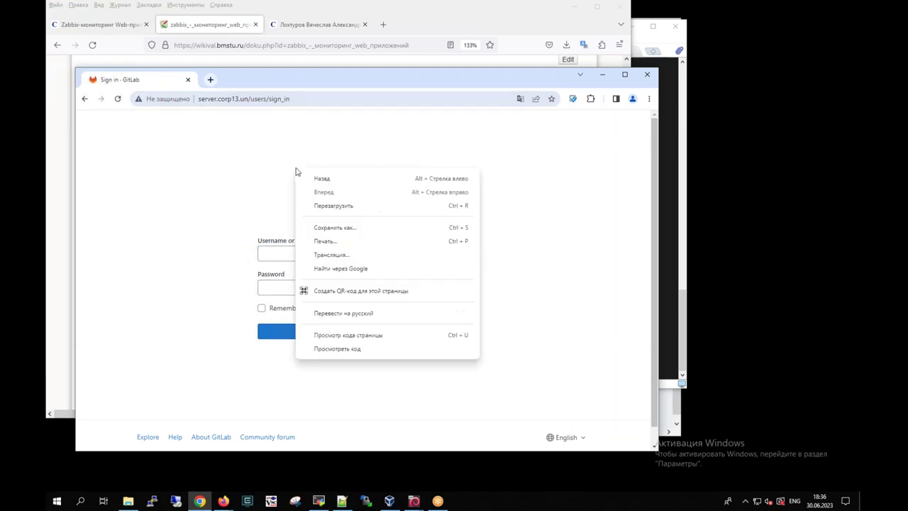
click(369, 338)
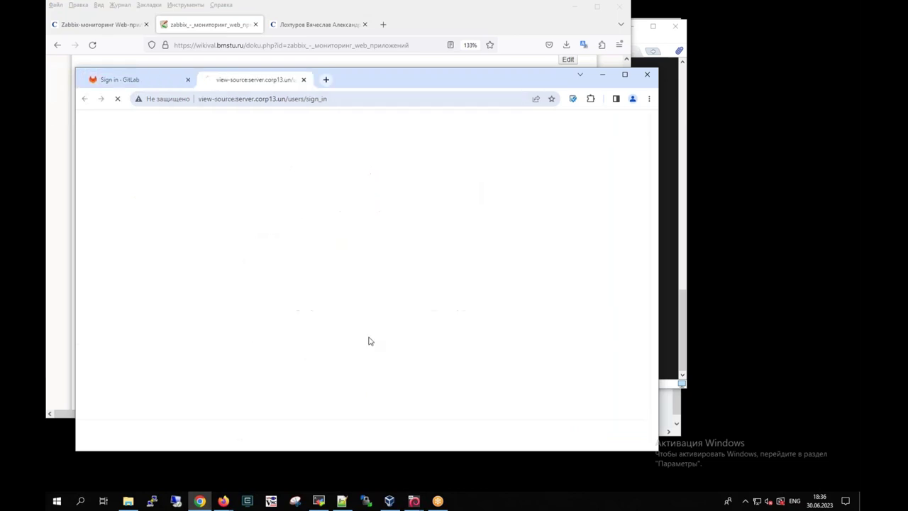
Return to the GitLab sign-in form and enter the username student and the account password
click(156, 83)
click(325, 254)
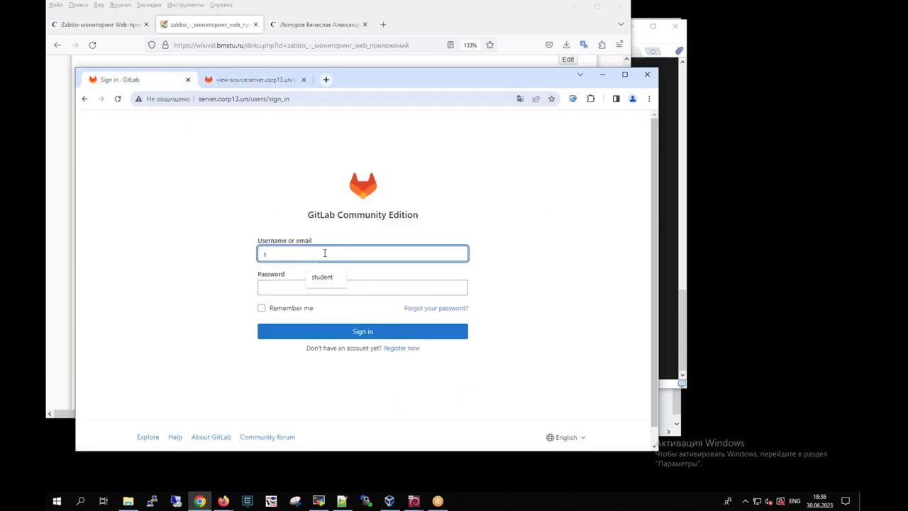
text(s)
click(322, 277)
click(317, 287)
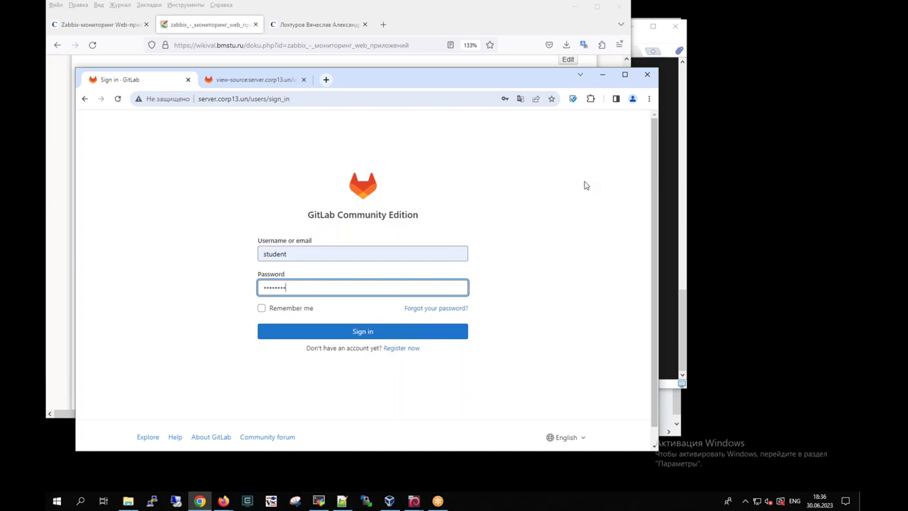
Open Chrome's developer tools, submit the GitLab login with network recording on, and dismiss the compromised-password warning
click(648, 99)
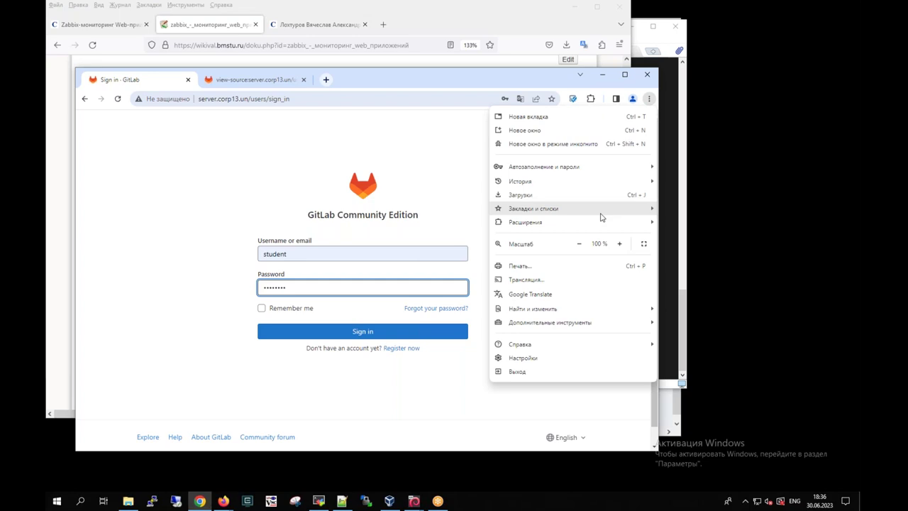
mouse_move(552, 326)
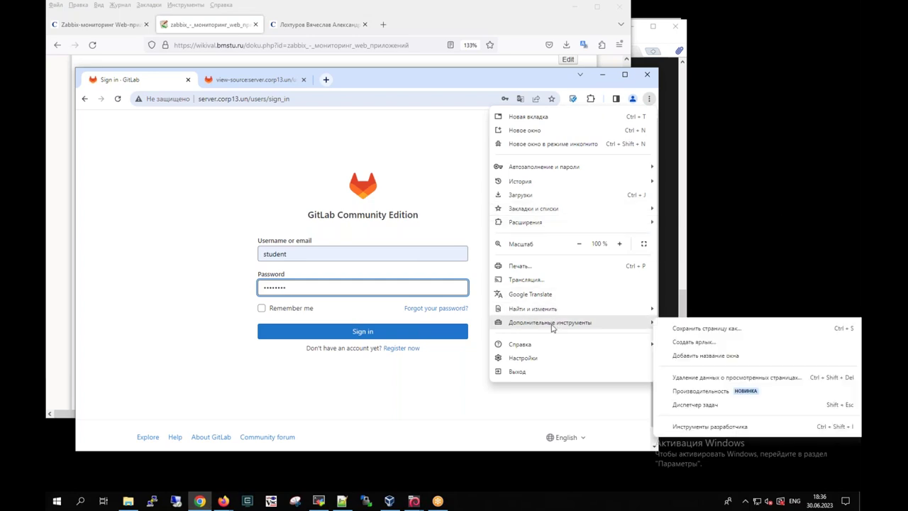
click(697, 426)
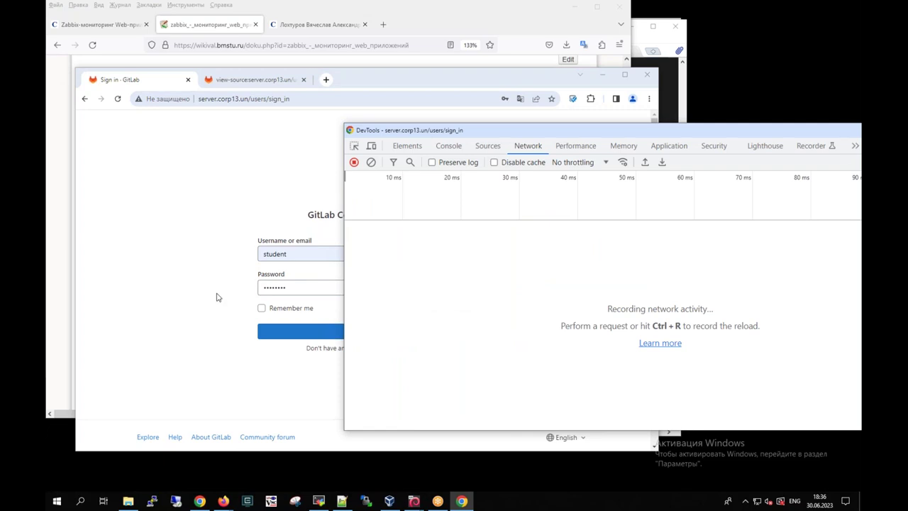
click(278, 398)
click(362, 333)
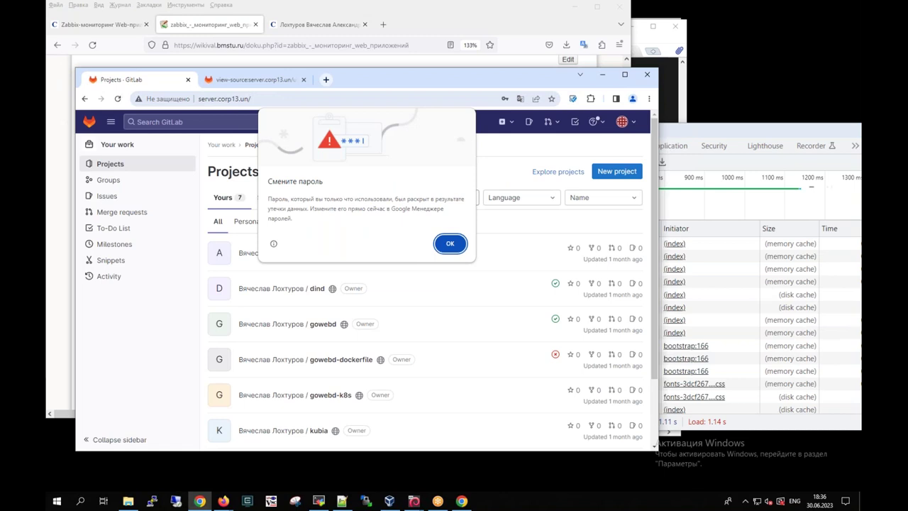
click(456, 243)
Bring the DevTools window into view, narrow the request timeline, and open the server.corp13.un document request
drag(666, 136, 463, 131)
click(447, 195)
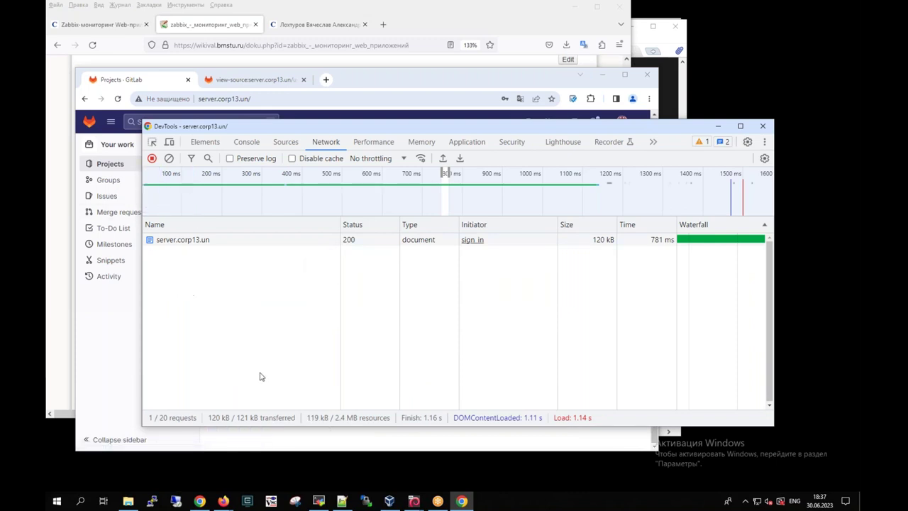
click(182, 241)
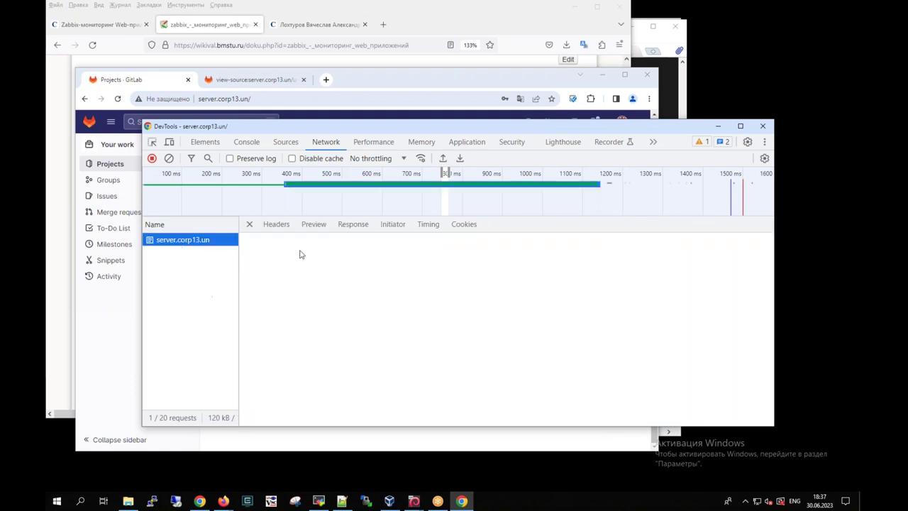
drag(274, 190, 174, 175)
drag(291, 129, 195, 136)
drag(406, 135, 380, 131)
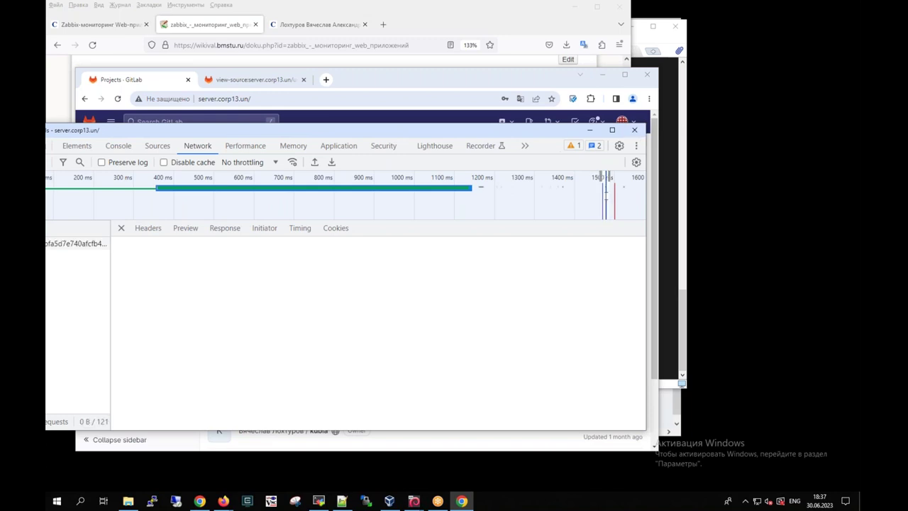
click(151, 228)
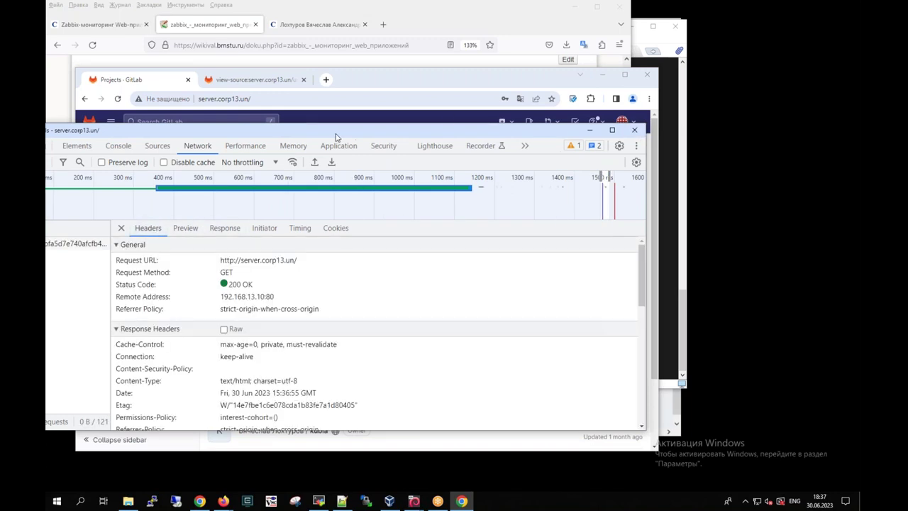
drag(336, 135, 401, 103)
click(244, 203)
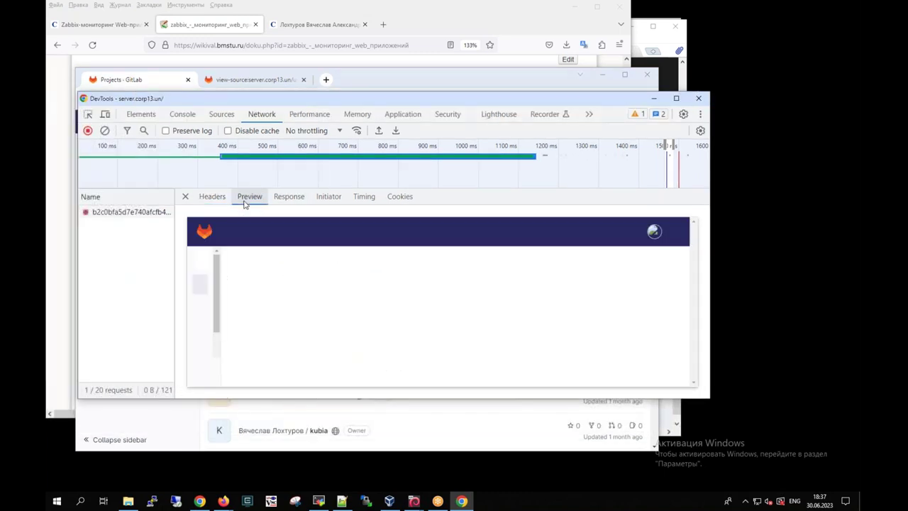
click(212, 199)
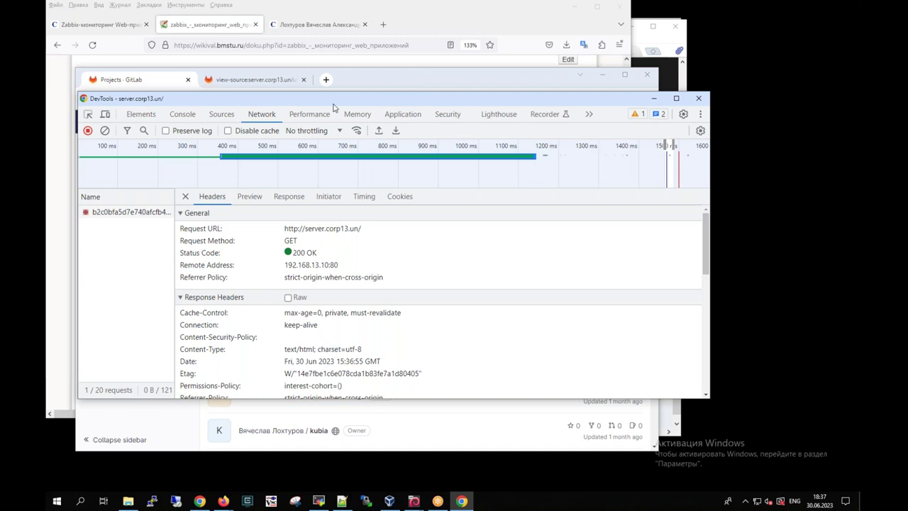
Move the DevTools window aside and clear the requests recorded during the GitLab login
drag(217, 99, 304, 114)
click(192, 147)
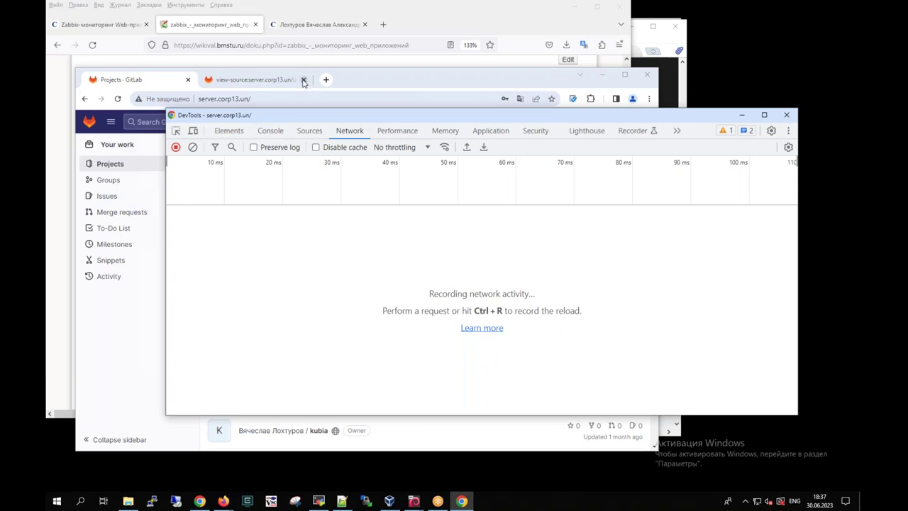
Close the sign-in page's source tab and sign out of GitLab while DevTools records the logout requests
click(244, 80)
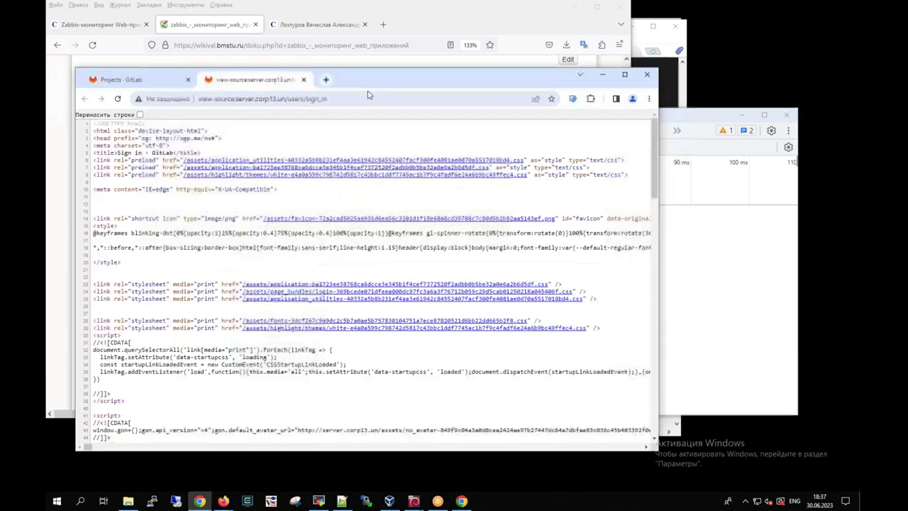
click(303, 80)
click(622, 122)
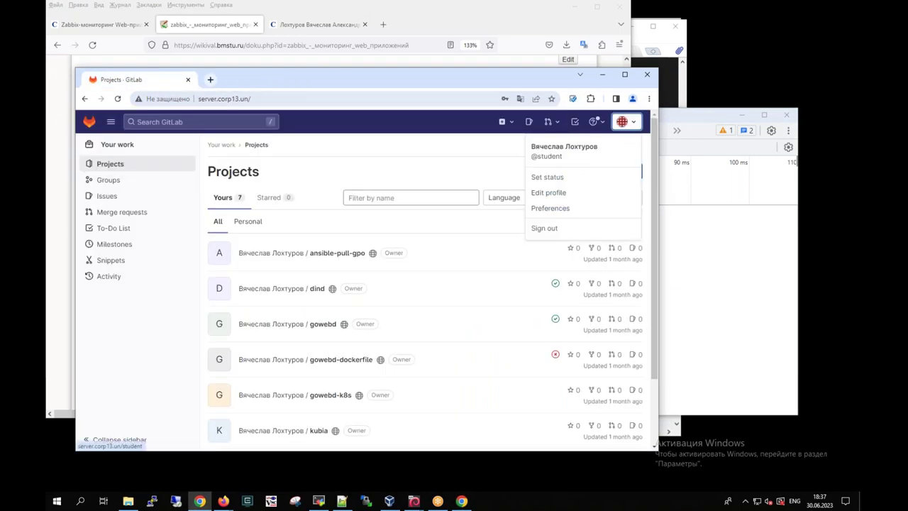
click(560, 228)
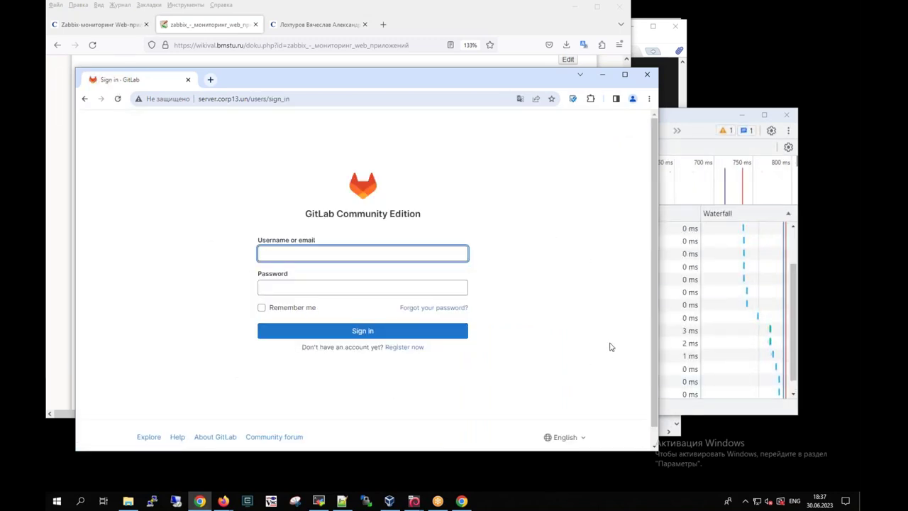
key(alt+Tab)
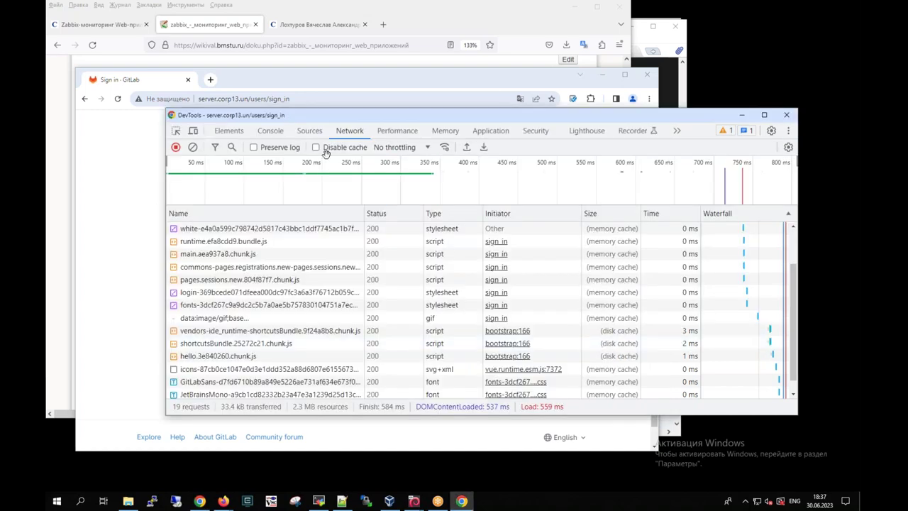
click(192, 146)
click(175, 147)
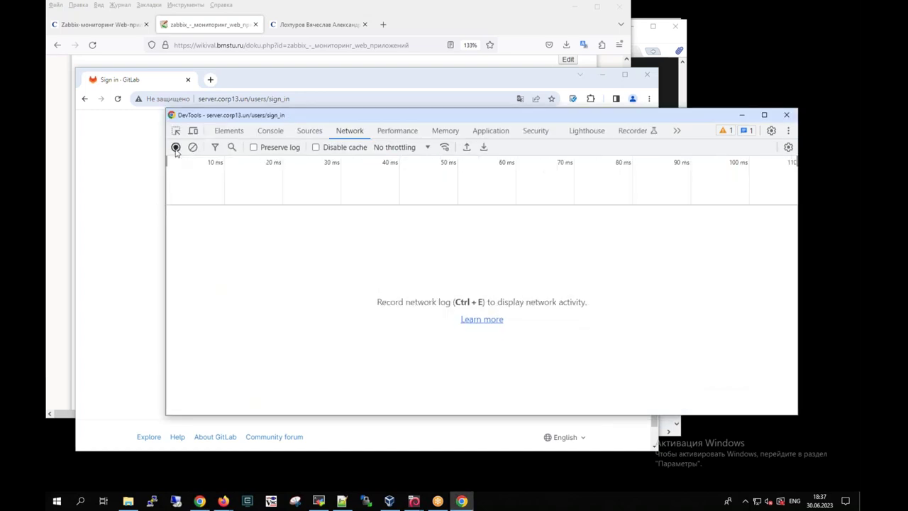
click(175, 147)
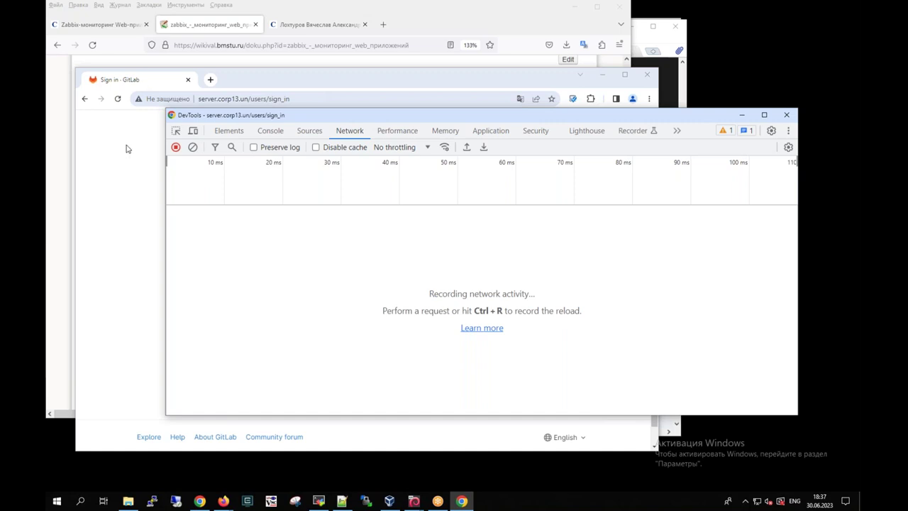
right_click(118, 178)
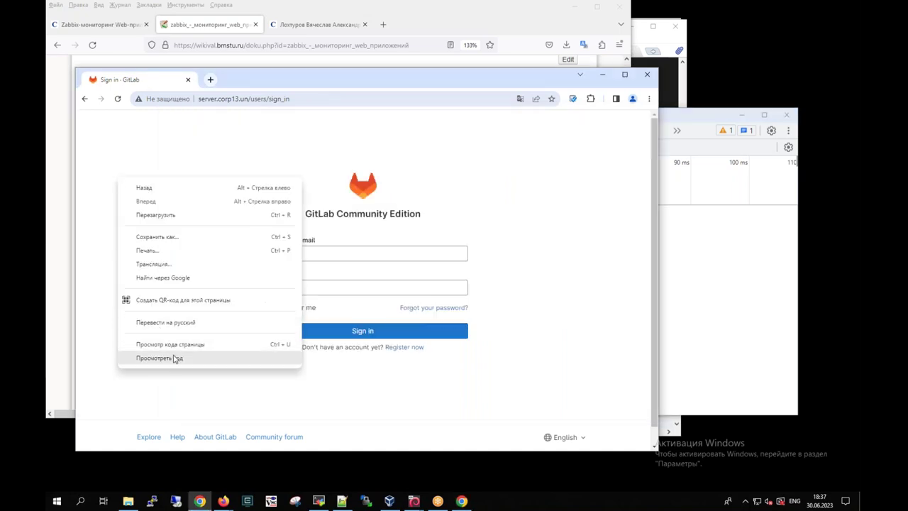
click(187, 345)
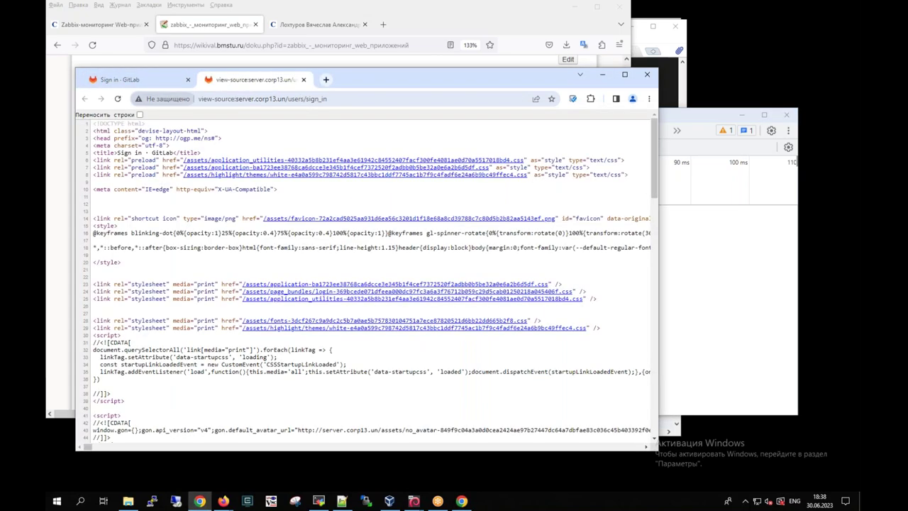
click(142, 80)
click(308, 256)
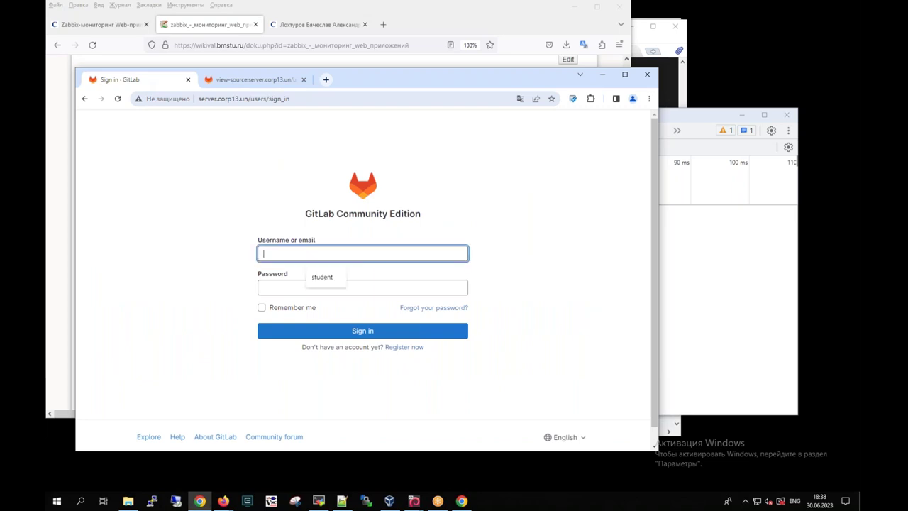
click(322, 277)
click(323, 287)
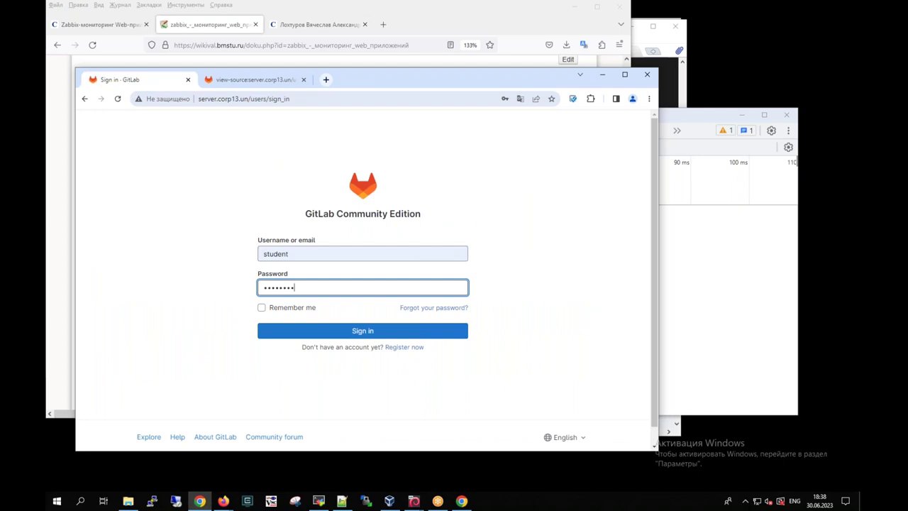
key(F12)
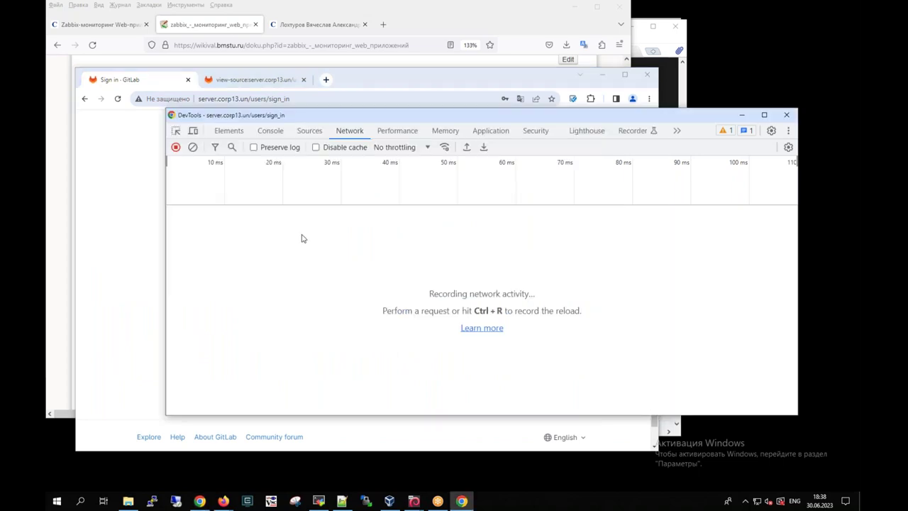
key(alt+Tab)
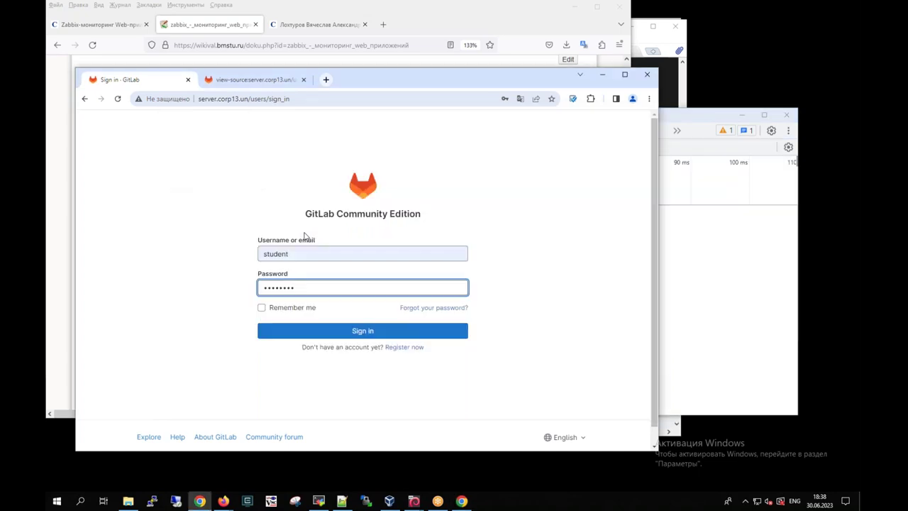
key(Return)
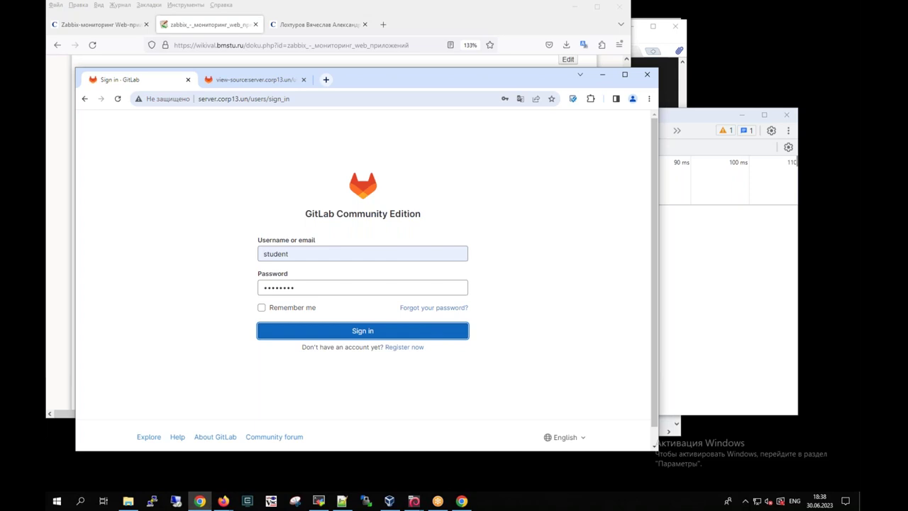
Close the current browser window, open server.corp13.un in a fresh one, and display the source of GitLab's sign-in page
click(647, 75)
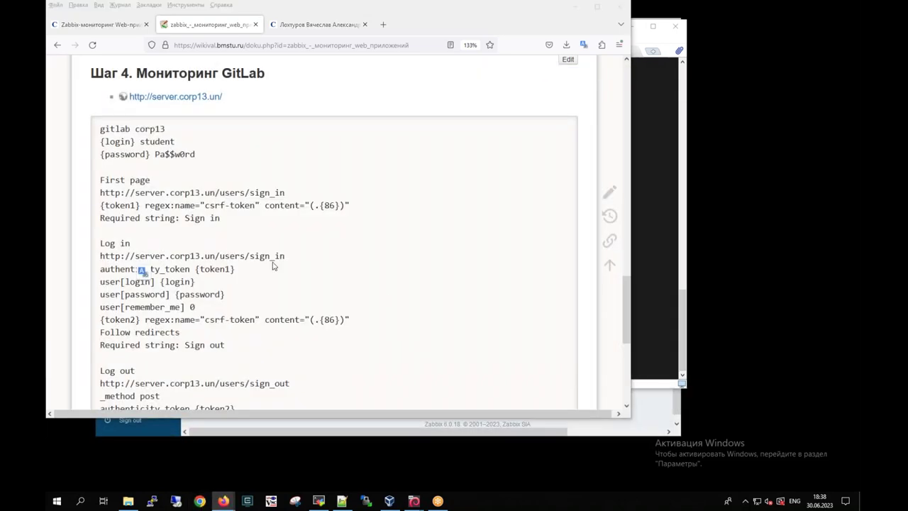
click(279, 94)
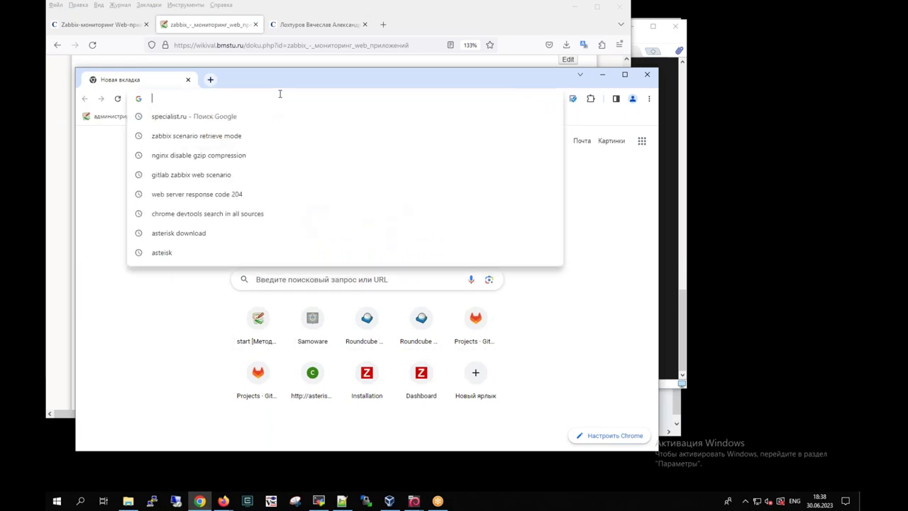
text(server.corp13.un)
key(Return)
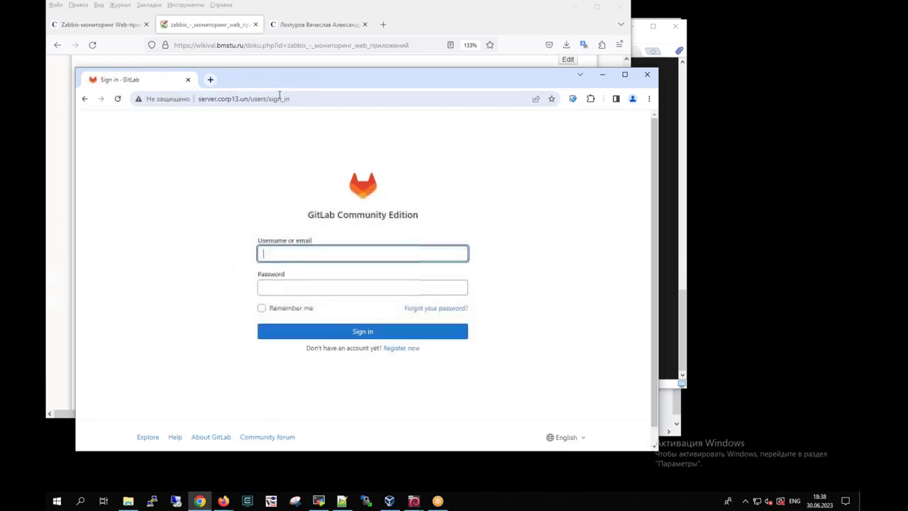
right_click(179, 205)
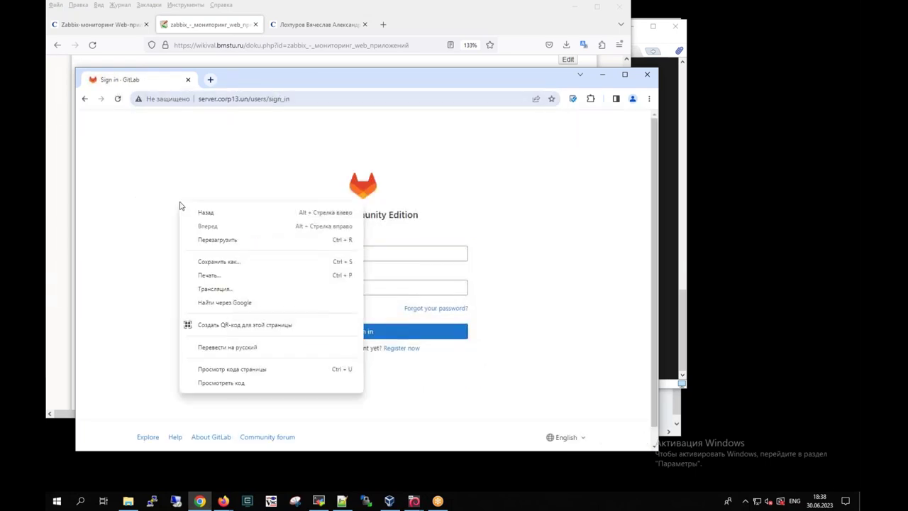
click(252, 369)
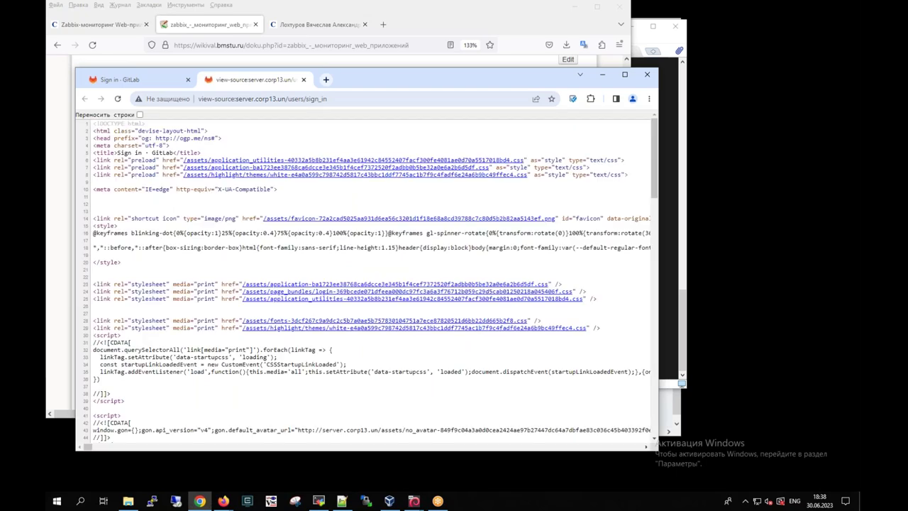
Fill in GitLab's sign-in form with the username student and the account password
click(128, 79)
click(272, 252)
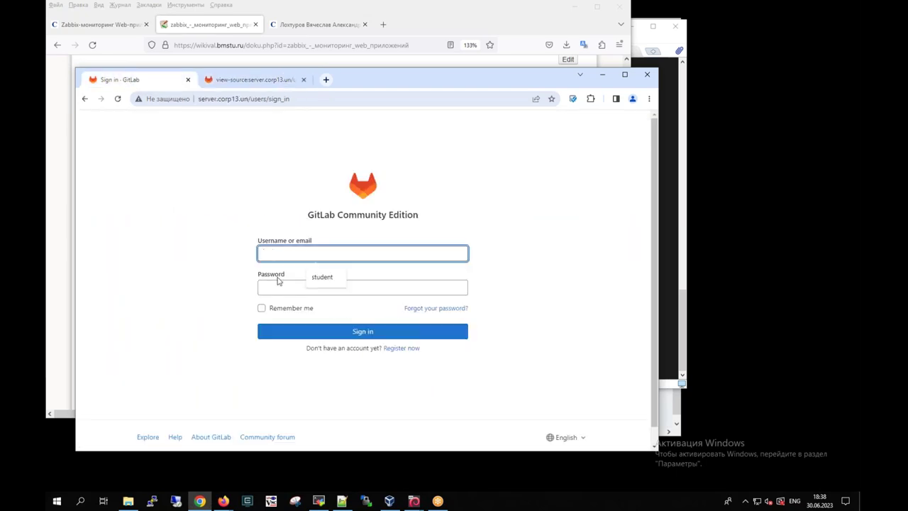
click(318, 277)
click(292, 288)
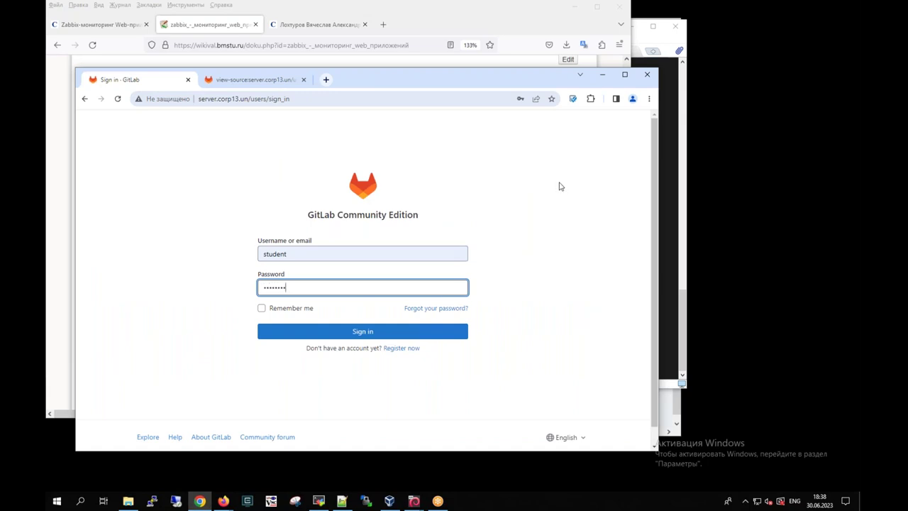
Open the developer tools and submit the GitLab sign-in form while network requests are being recorded
click(648, 98)
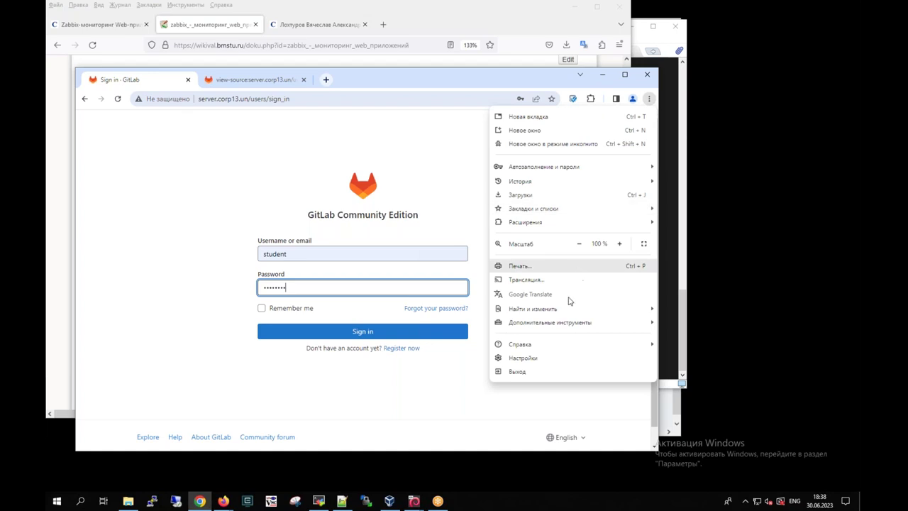
mouse_move(557, 322)
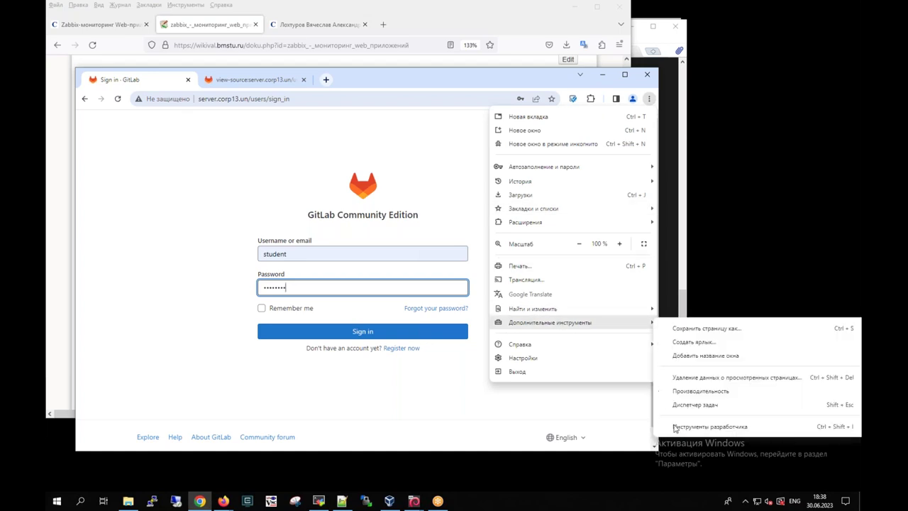
click(681, 426)
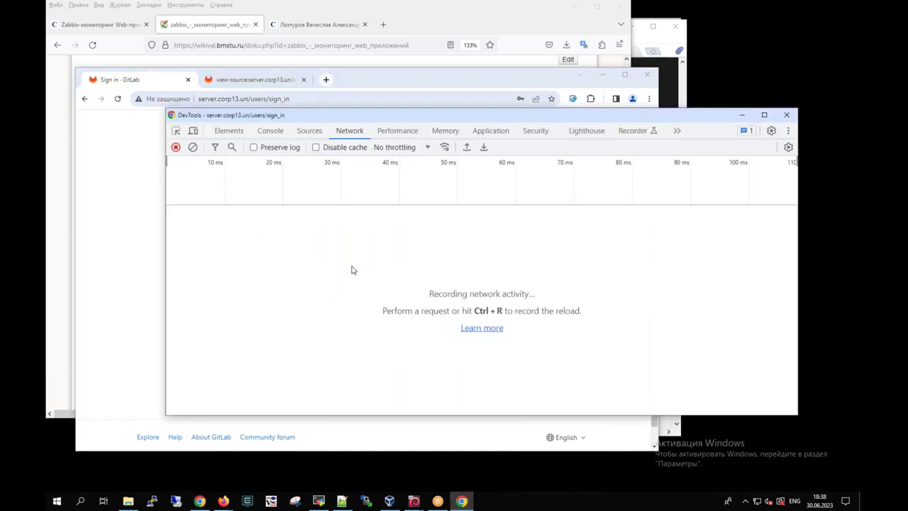
click(156, 81)
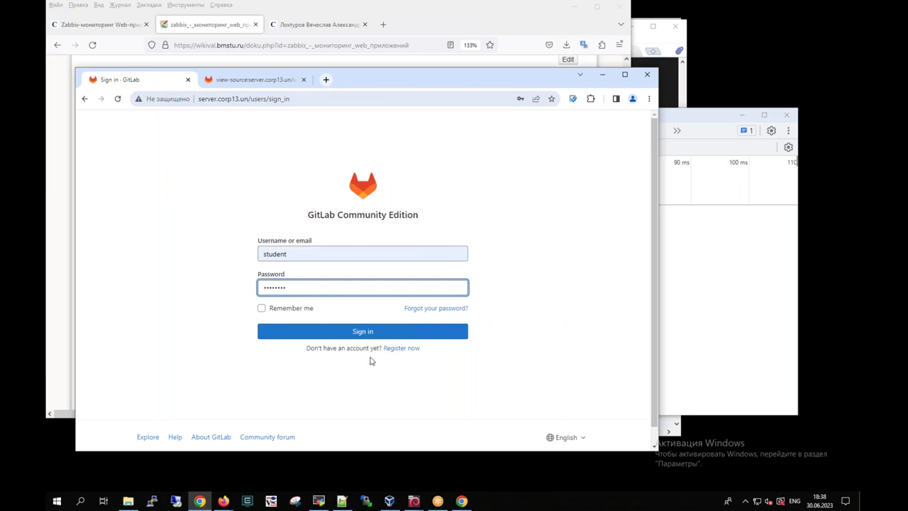
click(370, 336)
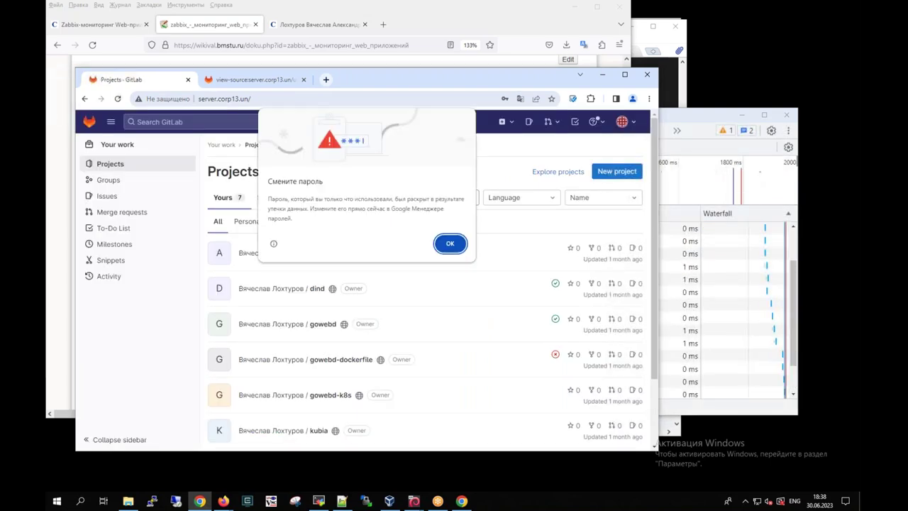
Bring the DevTools window forward, move it clear, and examine the headers and payload of the sign_in request
click(709, 319)
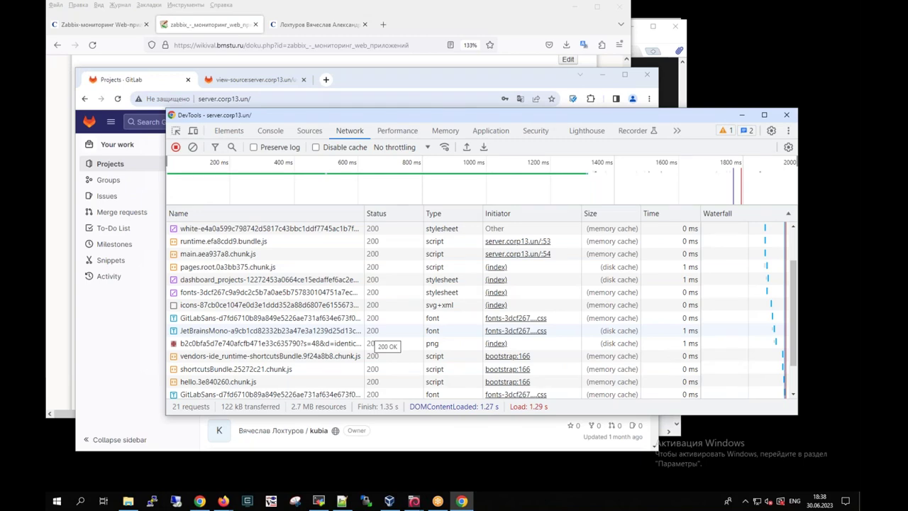
drag(468, 115, 363, 63)
scroll(684, 306, down, 1)
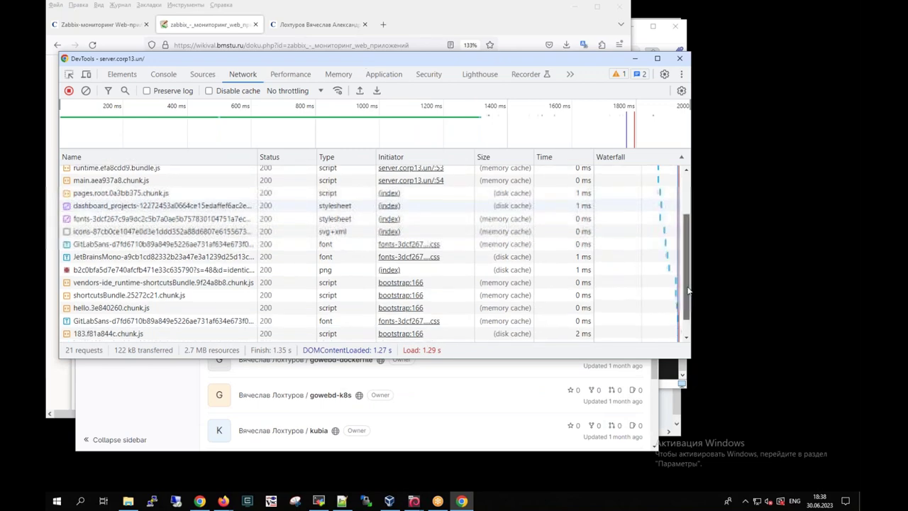
drag(684, 303, 692, 181)
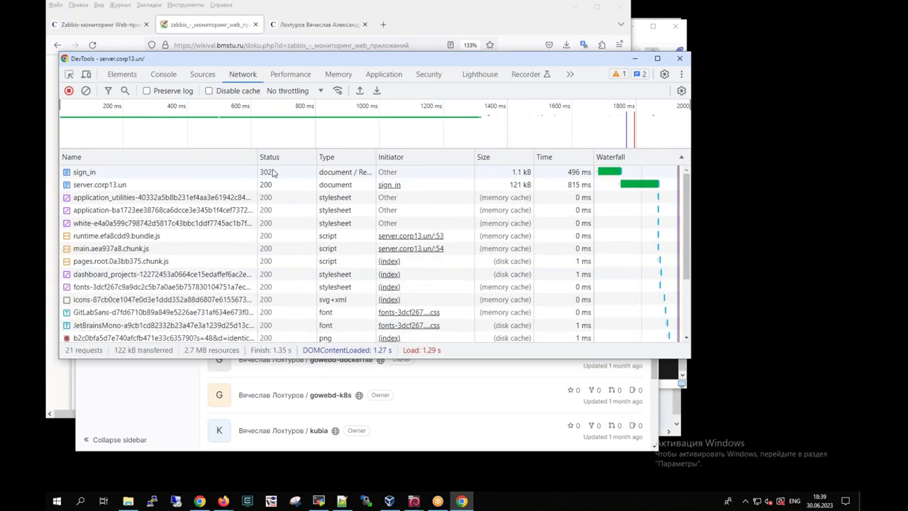
click(89, 177)
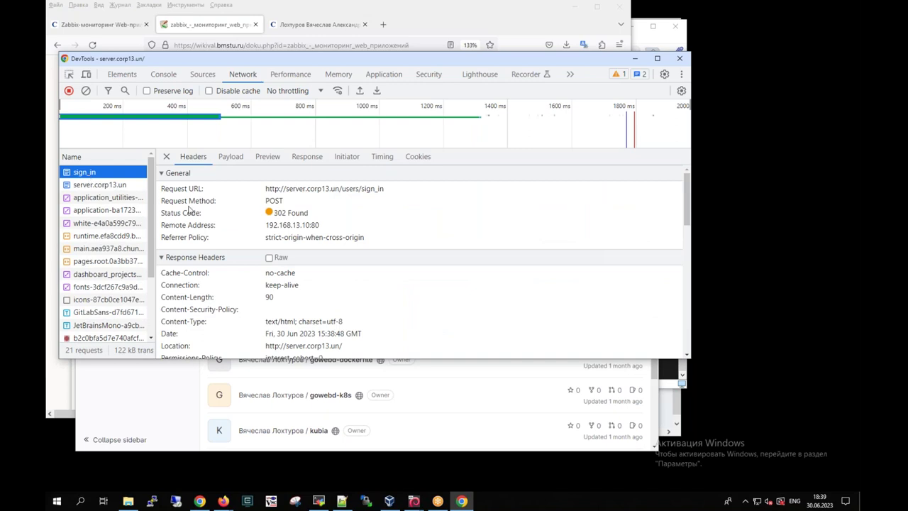
click(232, 157)
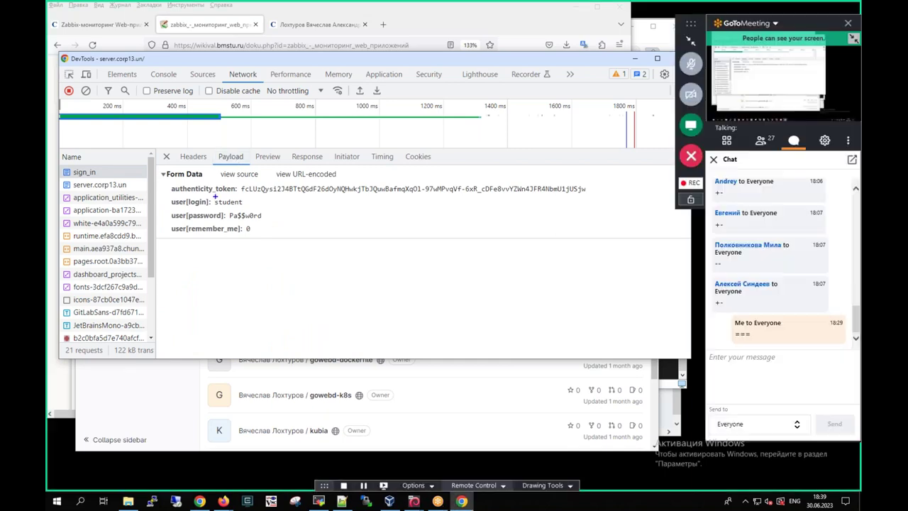
Mark the authenticity token, login and password in the sign_in form data, then the request method and status in its headers
mouse_move(190, 182)
mouse_down()
mouse_move(220, 196)
mouse_move(464, 202)
mouse_move(586, 186)
mouse_up()
drag(531, 173, 578, 181)
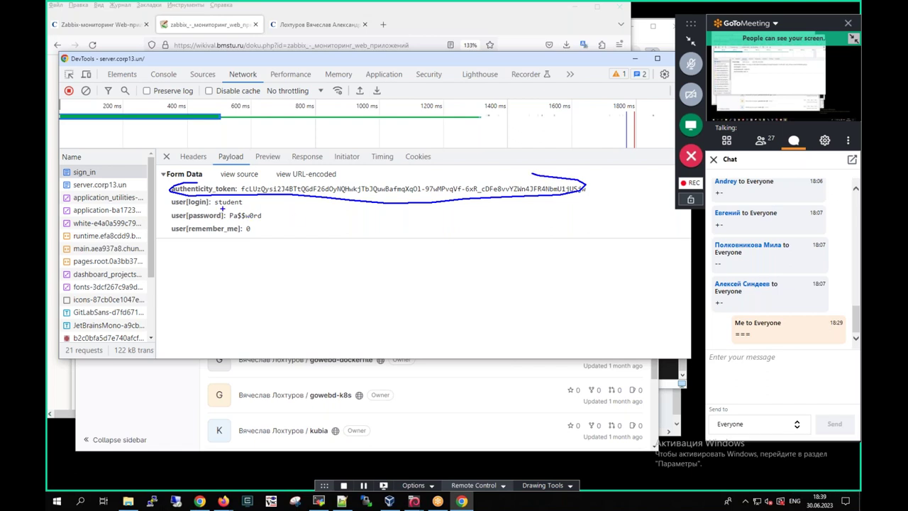
mouse_move(215, 207)
mouse_down()
mouse_move(244, 207)
mouse_move(262, 221)
mouse_up()
click(195, 156)
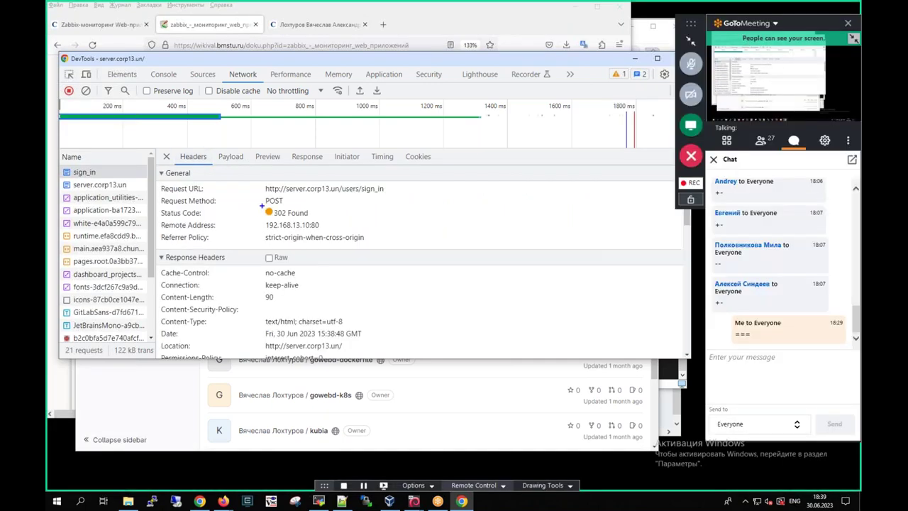
mouse_move(272, 219)
mouse_down()
mouse_move(309, 221)
mouse_move(327, 209)
mouse_move(268, 206)
mouse_up()
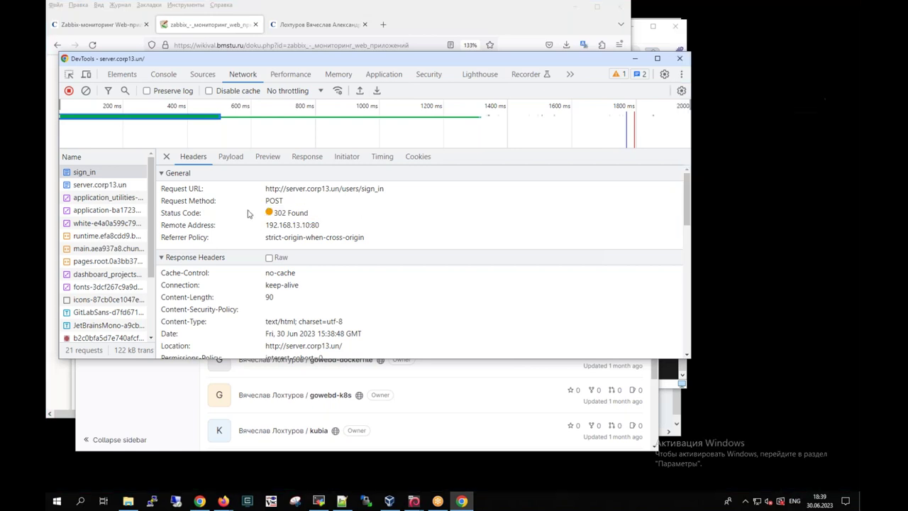
Copy the authenticity_token value from the form data of the sign_in request
click(230, 156)
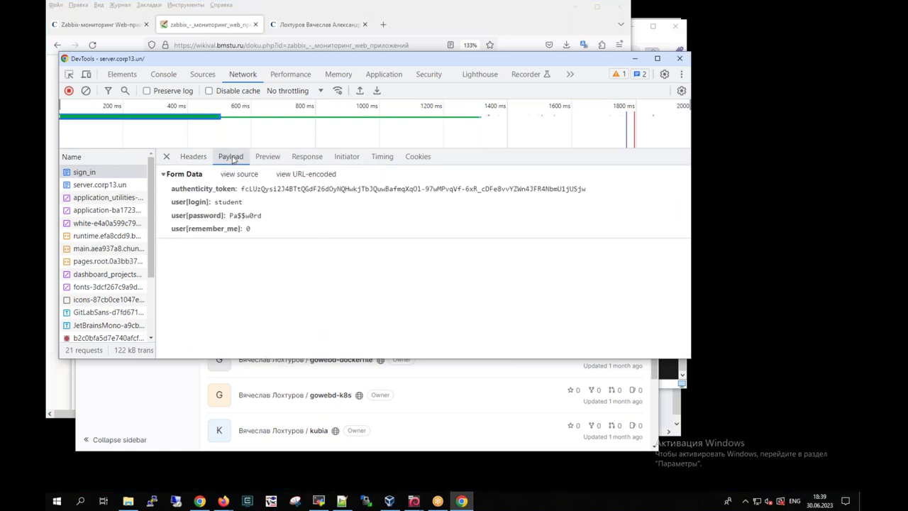
right_click(305, 189)
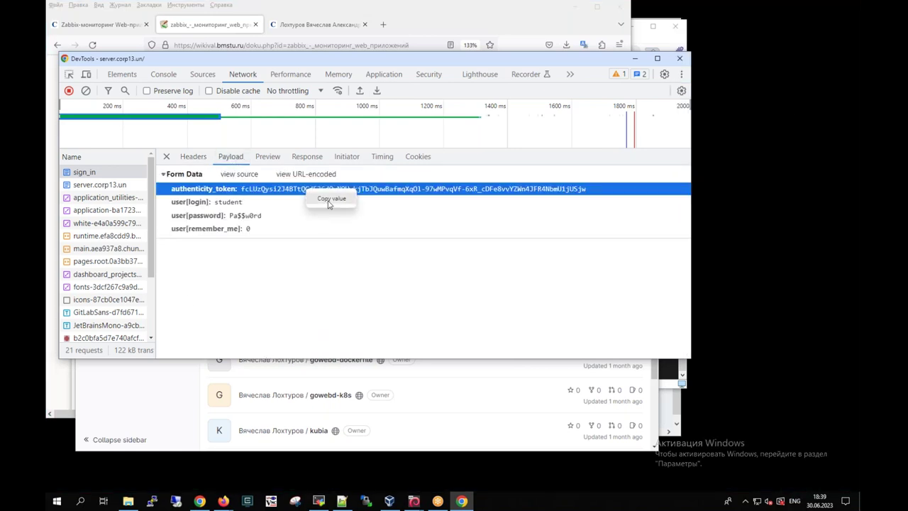
click(329, 200)
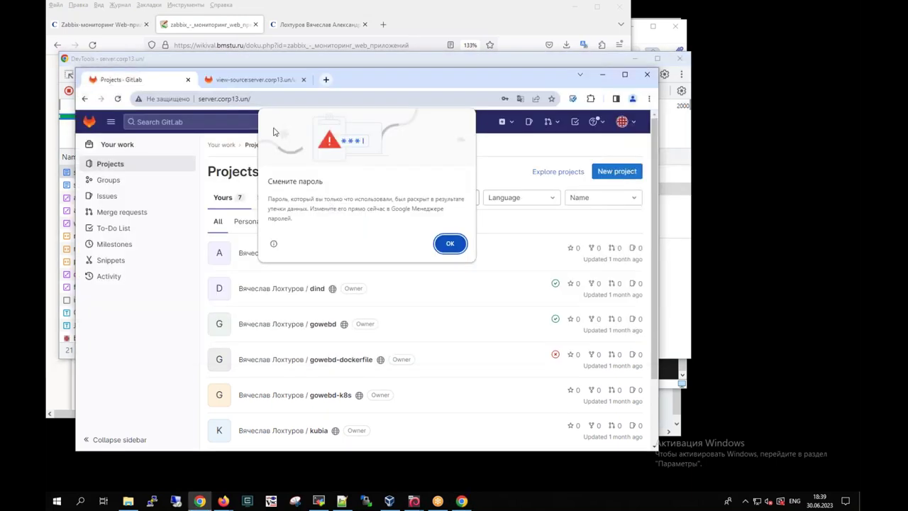
Dismiss the password-change notice and search the sign-in page's source for the copied authenticity token
click(449, 243)
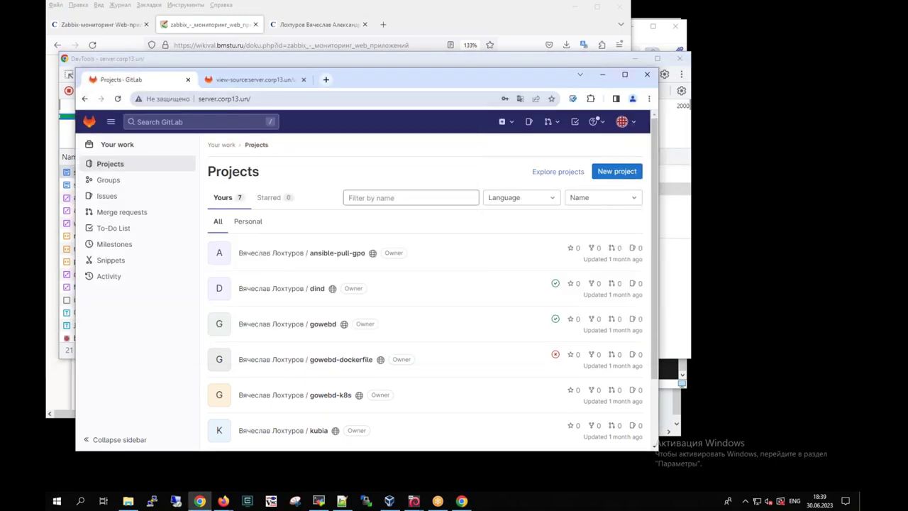
click(250, 82)
key(ctrl+f)
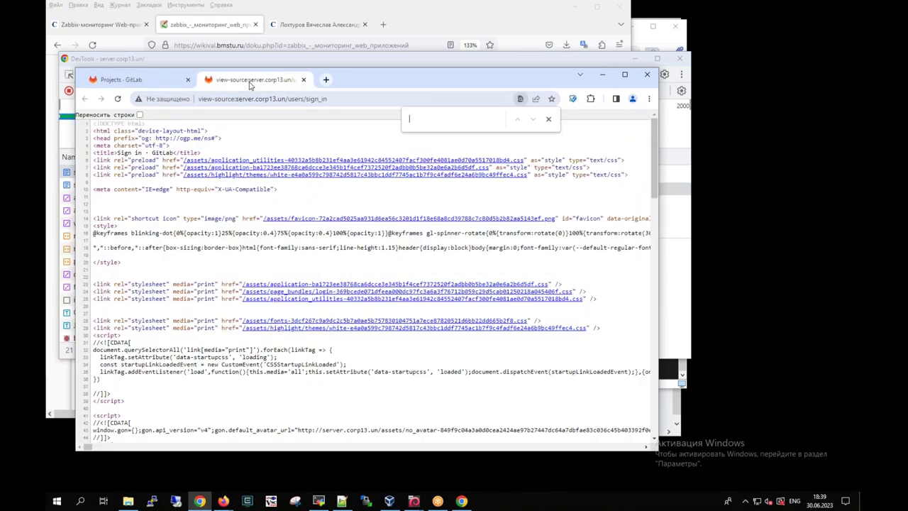
key(ctrl+v)
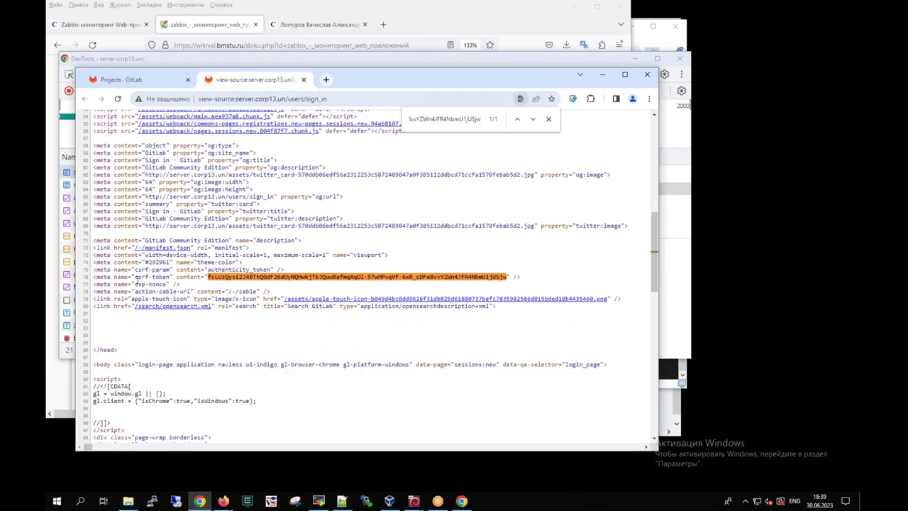
Open the page source of the GitLab Projects page and place its tab after the sign-in page's source
mouse_move(111, 271)
mouse_down()
mouse_move(88, 280)
mouse_move(466, 292)
mouse_move(516, 261)
mouse_move(141, 270)
mouse_up()
click(141, 85)
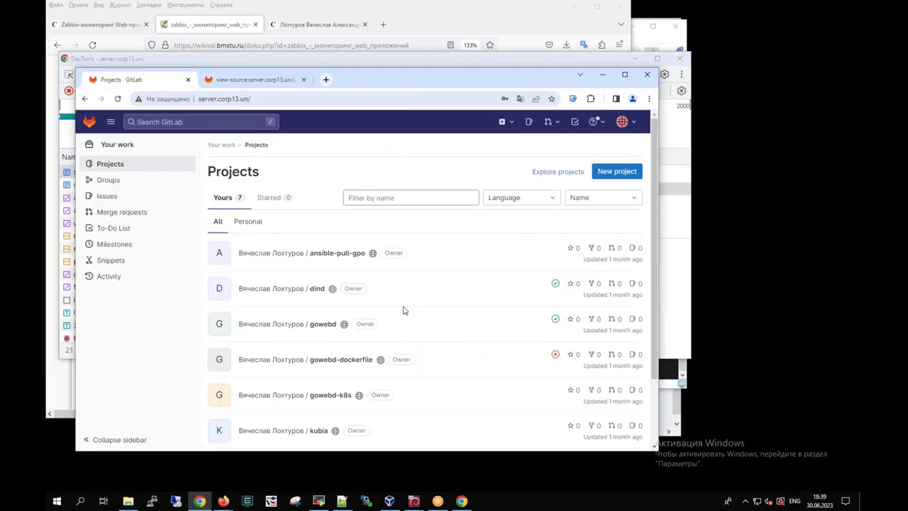
right_click(175, 319)
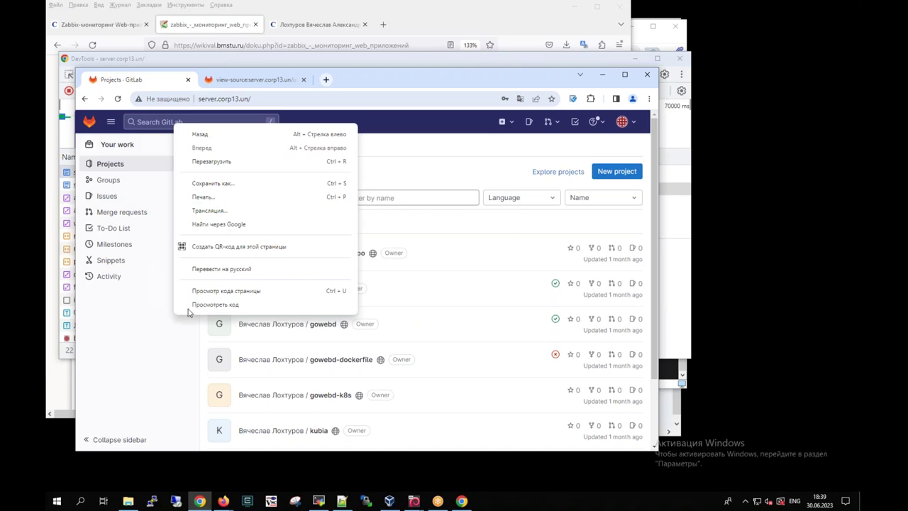
click(217, 291)
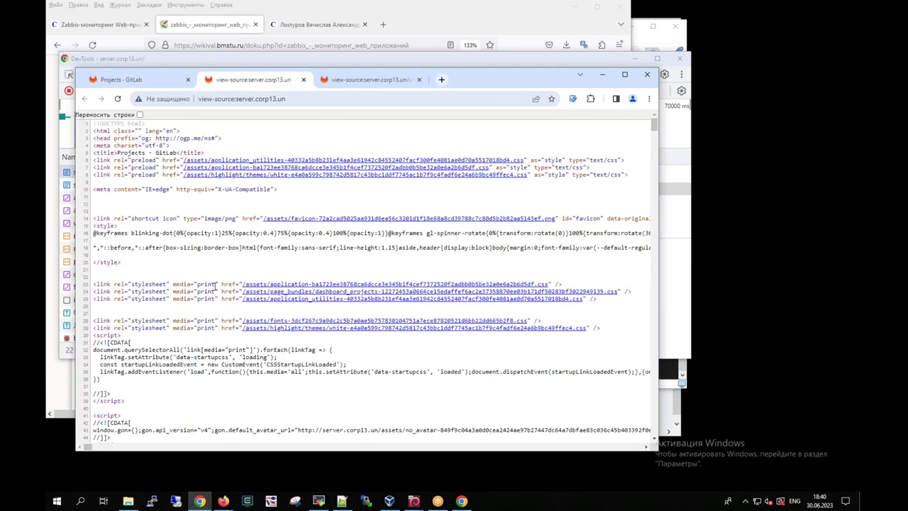
drag(373, 80, 284, 79)
click(362, 80)
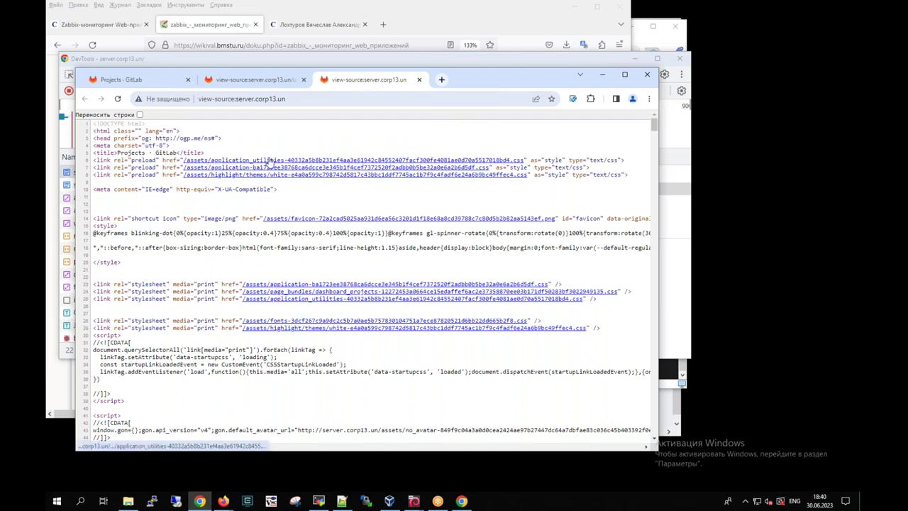
Switch to DevTools and clear the recorded network requests
key(alt+Tab)
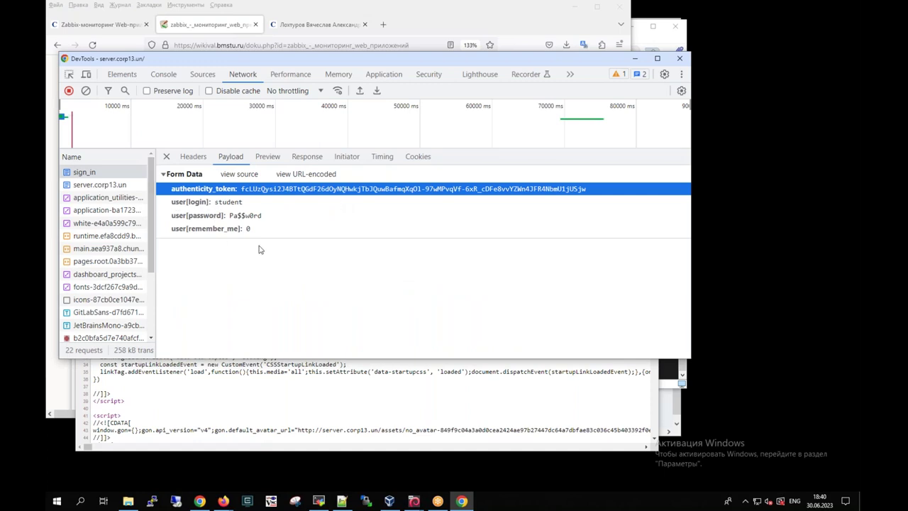
click(85, 91)
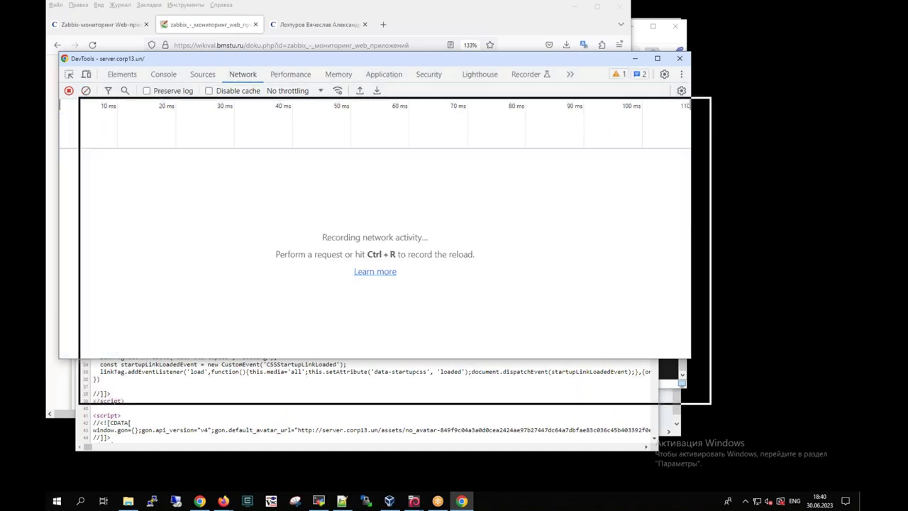
drag(193, 63, 190, 81)
Return to the GitLab Projects page and sign out of the account
key(alt+Tab)
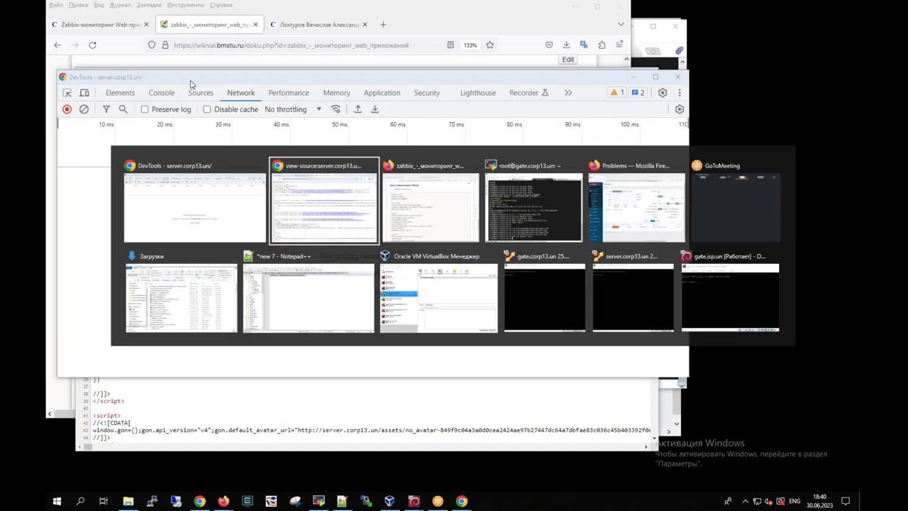
key(Tab)
key(Tab)
key(Tab)
key(Tab)
key(Tab)
key(Tab)
key(Tab)
key(Tab)
key(Tab)
key(Tab)
key(Tab)
key(Tab)
click(134, 82)
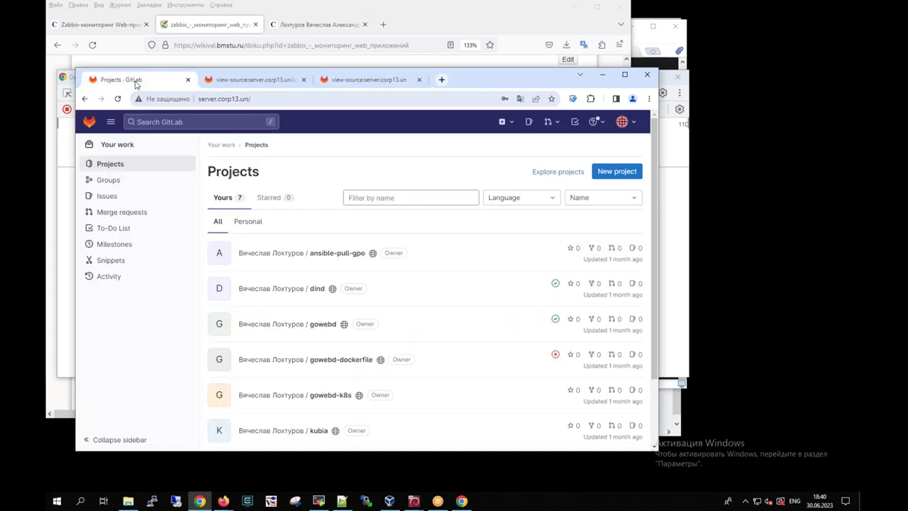
click(629, 122)
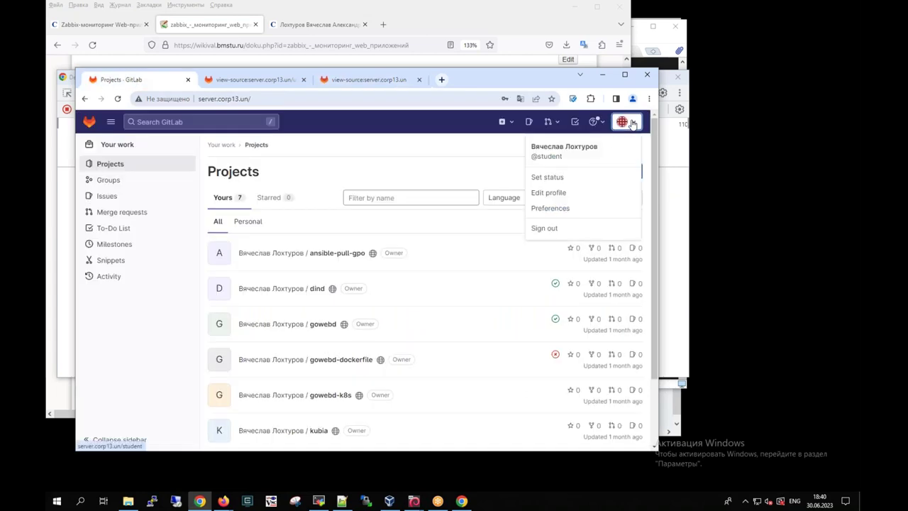
click(543, 230)
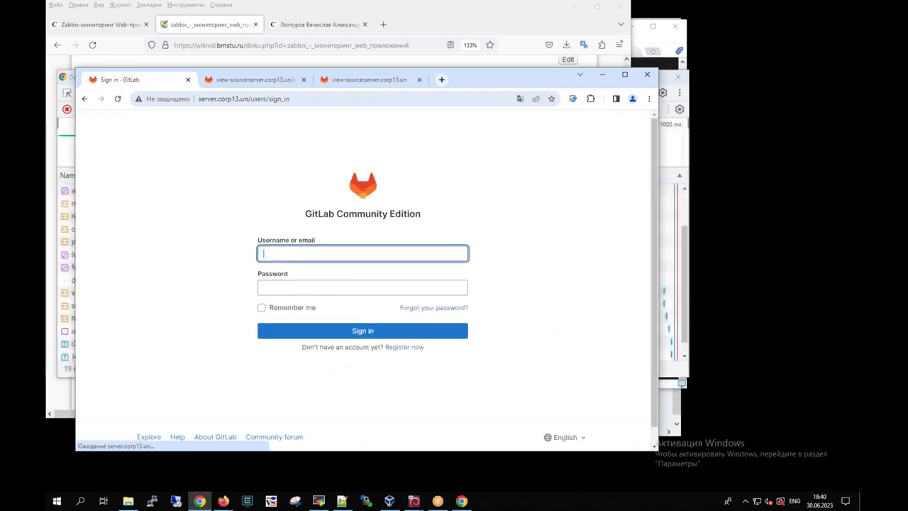
Examine the form data of the sign_out request in DevTools, marking its method and authenticity token
key(alt+Tab)
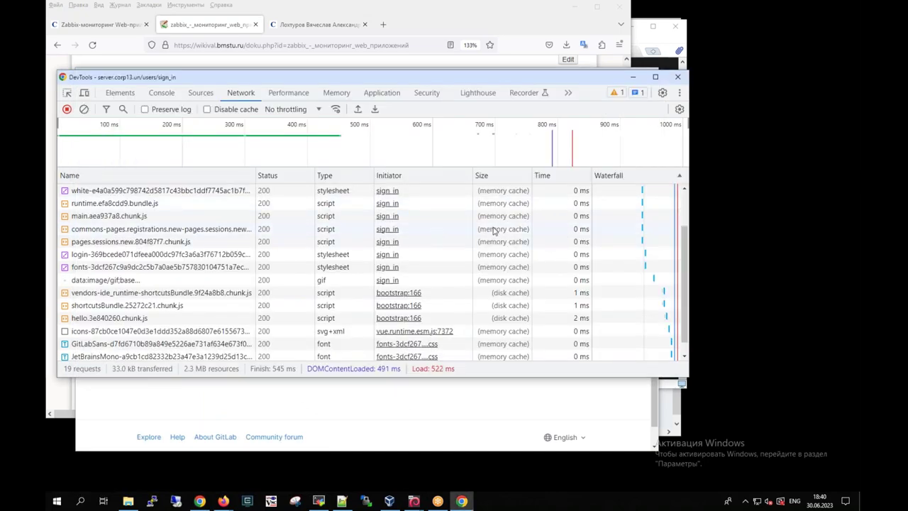
drag(688, 262, 686, 206)
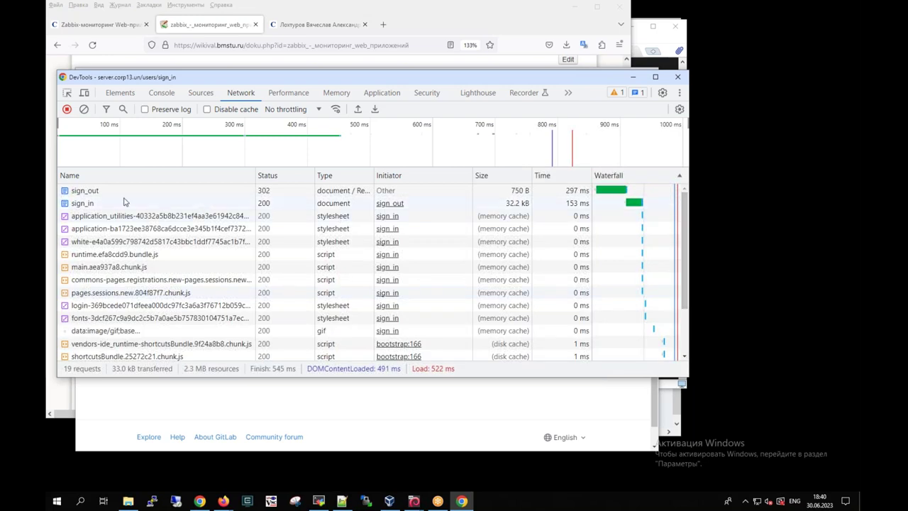
click(90, 196)
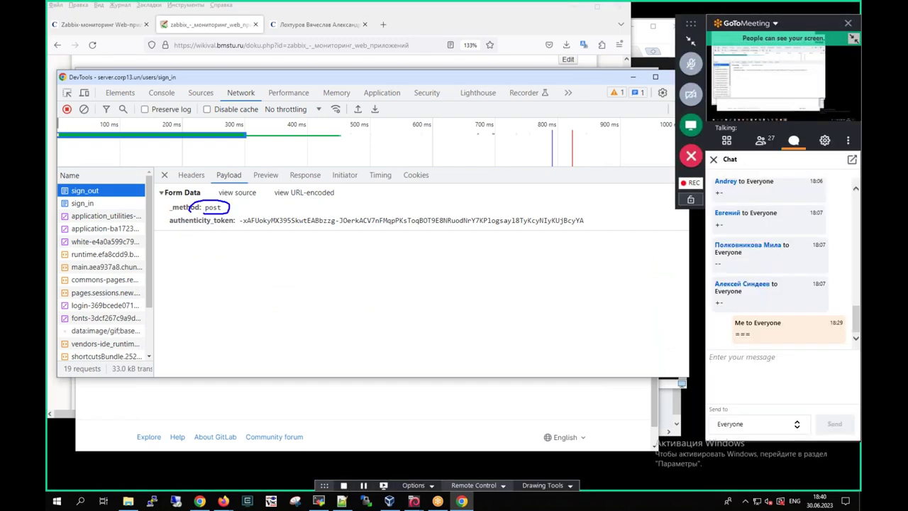
mouse_move(244, 213)
mouse_down()
mouse_move(260, 235)
mouse_move(400, 240)
mouse_move(538, 236)
mouse_move(594, 213)
mouse_move(551, 206)
mouse_up()
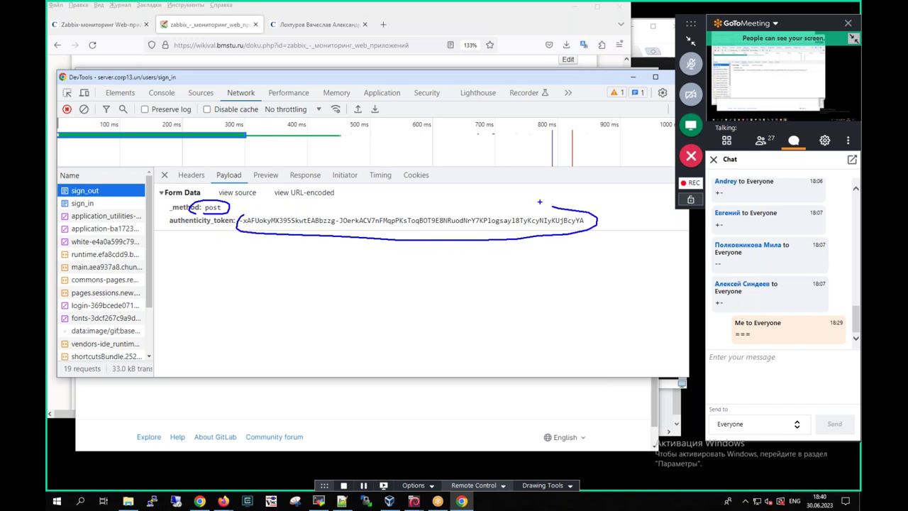
Copy the sign_out request's authenticity token and search for it in the Projects page source
right_click(310, 224)
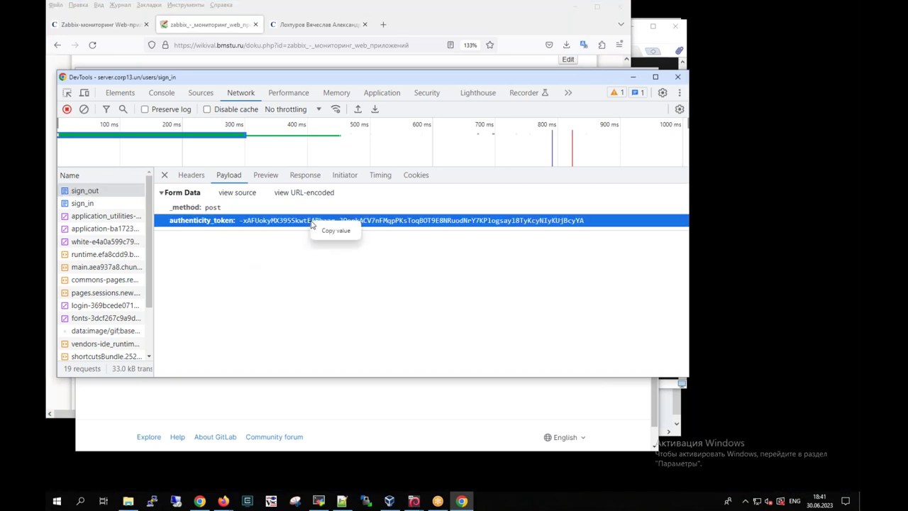
click(323, 232)
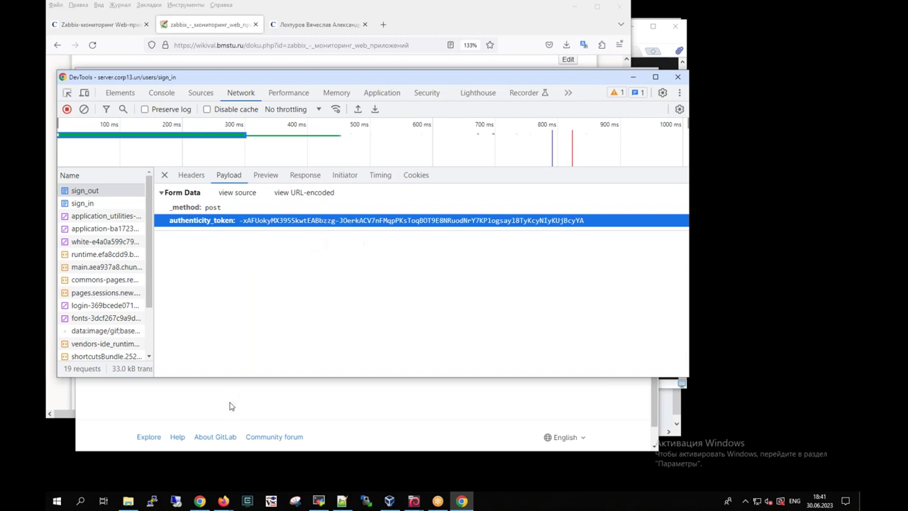
click(200, 450)
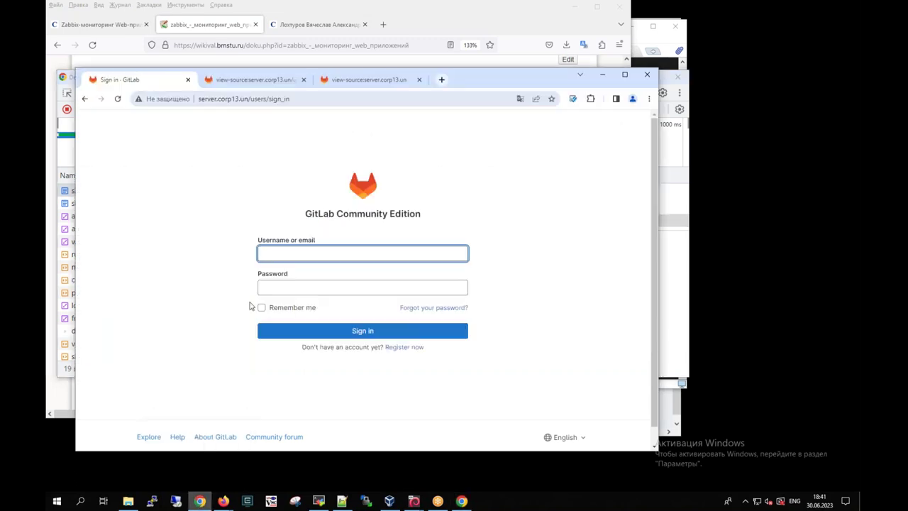
click(378, 82)
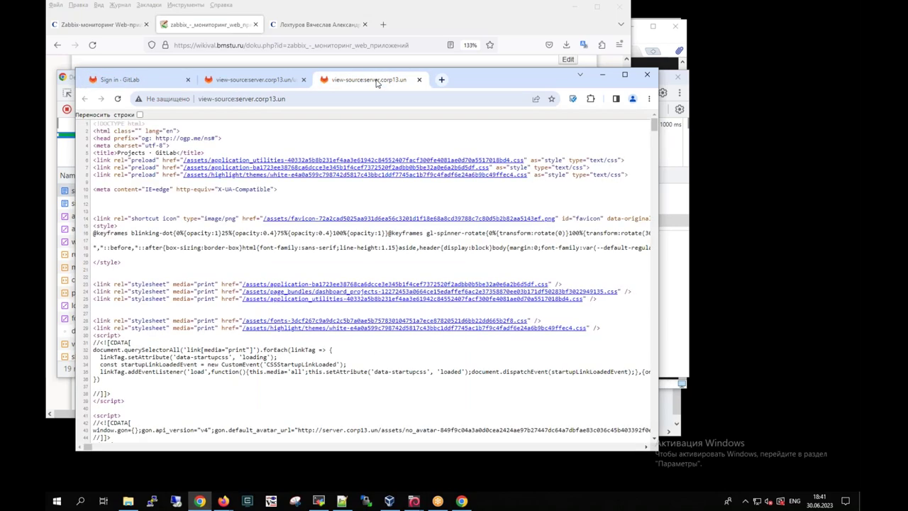
key(ctrl+f)
key(ctrl+v)
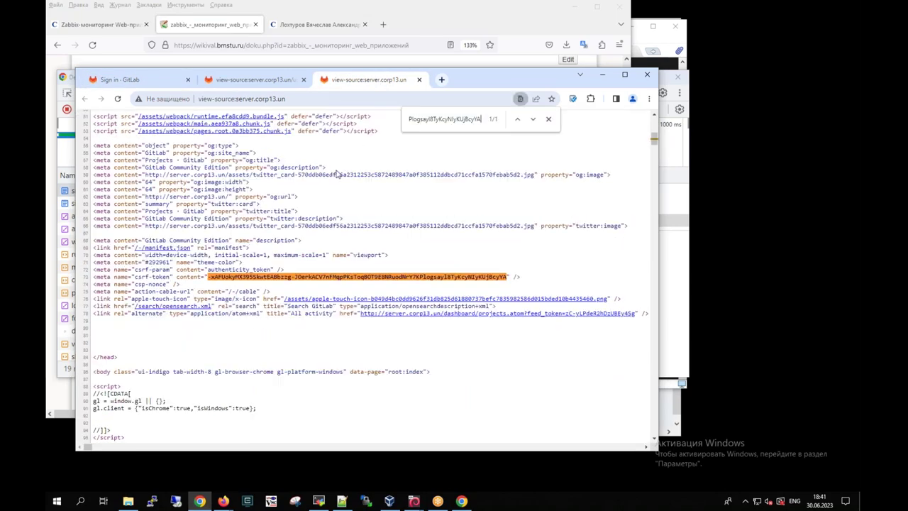
mouse_move(153, 270)
mouse_down()
mouse_move(118, 272)
mouse_move(101, 285)
mouse_move(524, 285)
mouse_move(403, 259)
mouse_move(161, 272)
mouse_up()
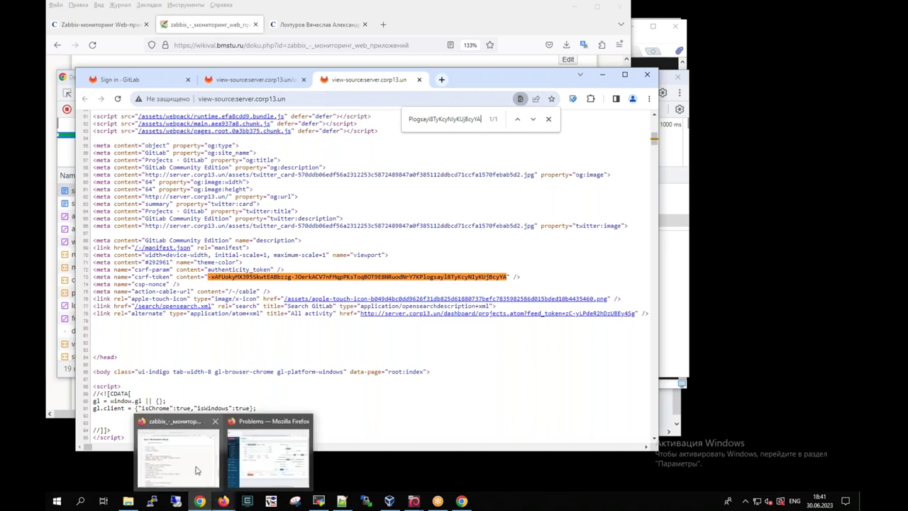
Review the server.corp13.un web scenario problem in Zabbix, and recheck the csrf-token line in the Projects page source
mouse_move(226, 500)
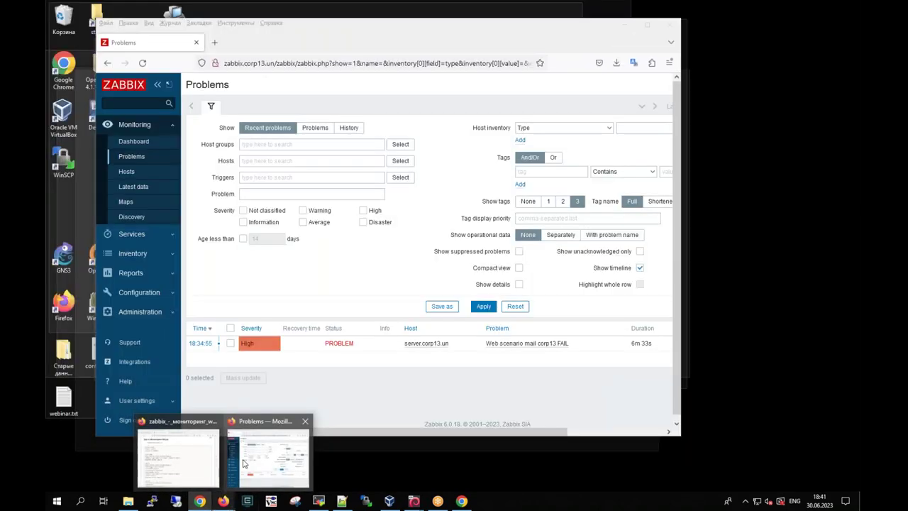
click(243, 462)
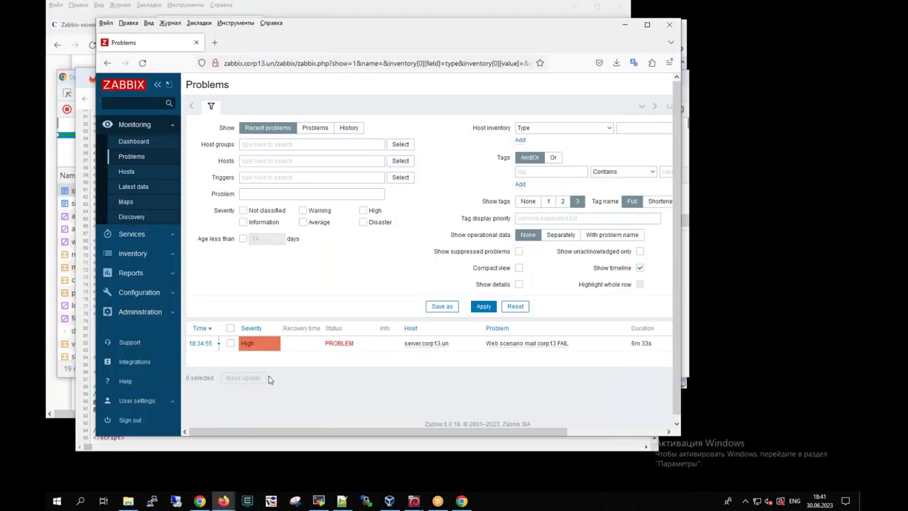
mouse_move(237, 319)
mouse_down()
mouse_move(212, 356)
mouse_move(374, 360)
mouse_move(454, 323)
mouse_move(399, 312)
mouse_up()
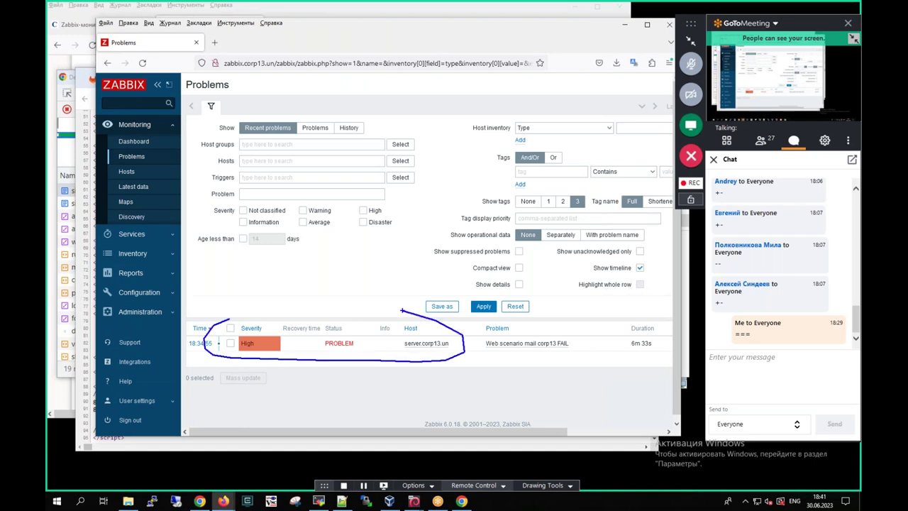
drag(458, 431, 420, 433)
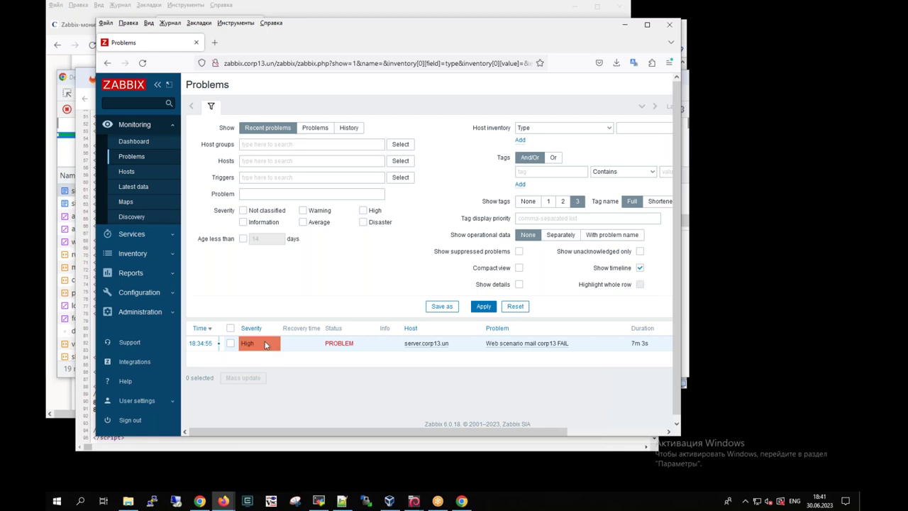
mouse_move(201, 501)
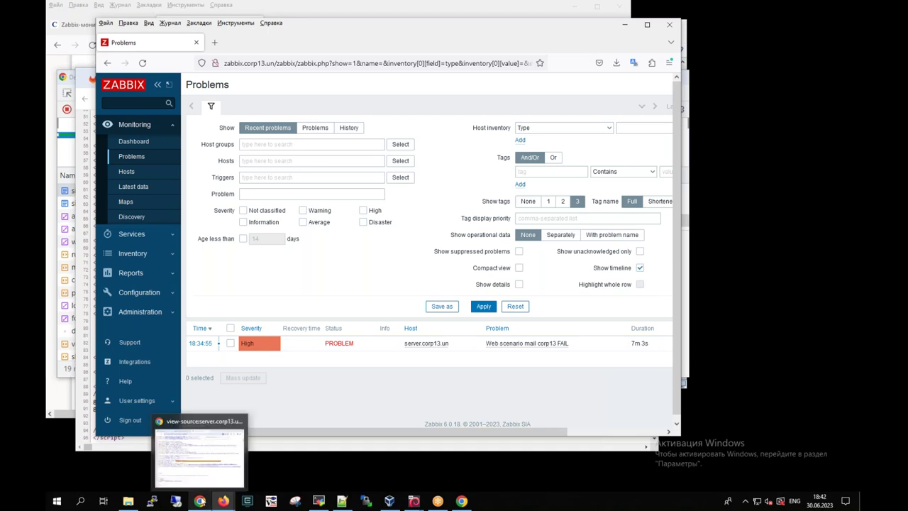
click(197, 450)
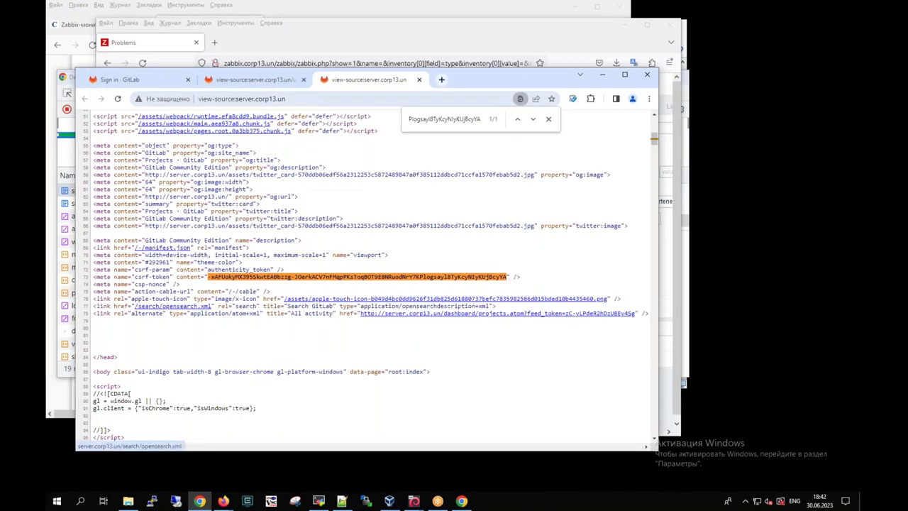
Delete the trigger "Web scenario mail corp13 FAIL" from host server.corp13.un in Zabbix
click(340, 32)
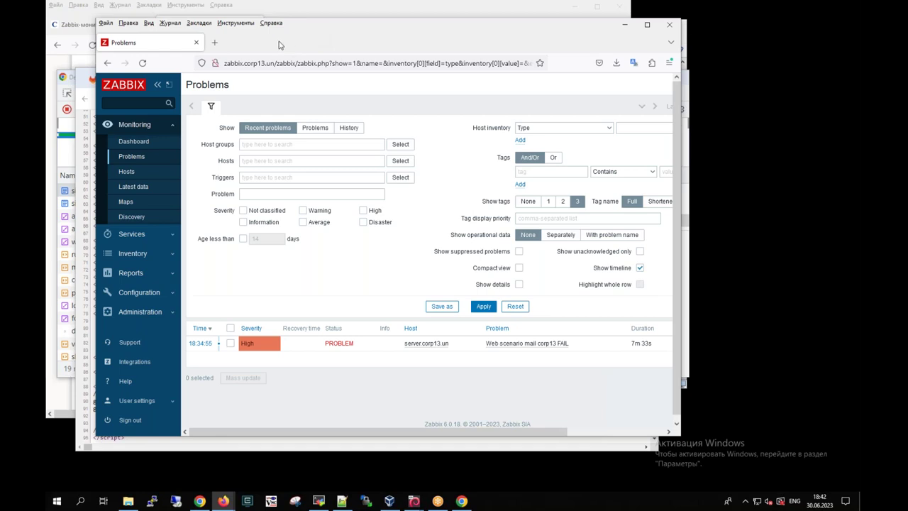
drag(343, 29, 341, 36)
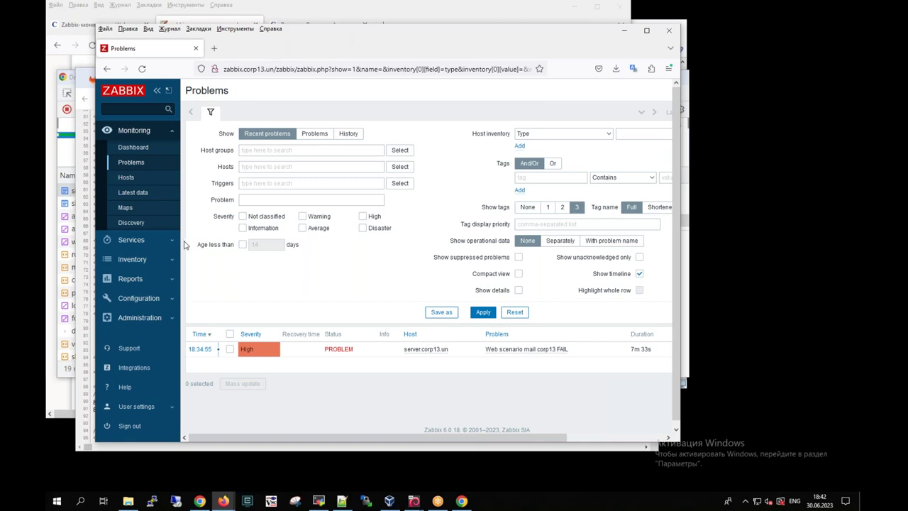
click(125, 179)
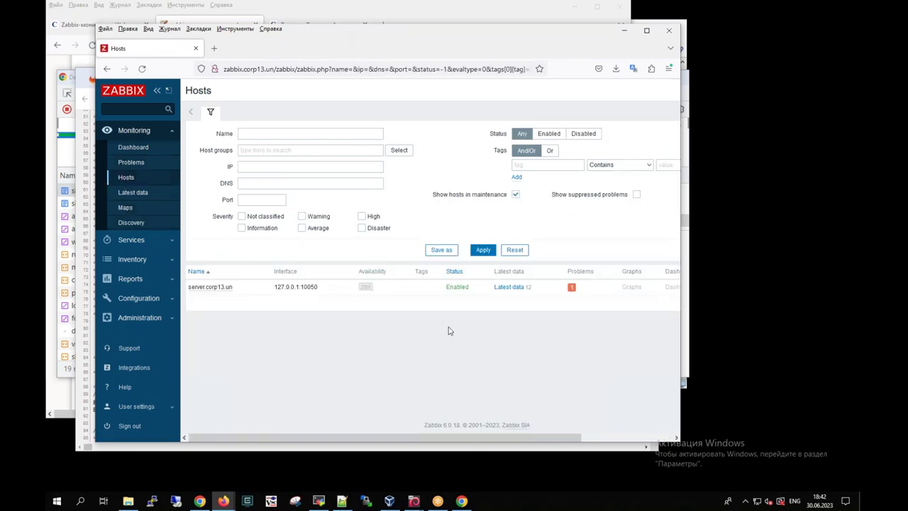
click(145, 305)
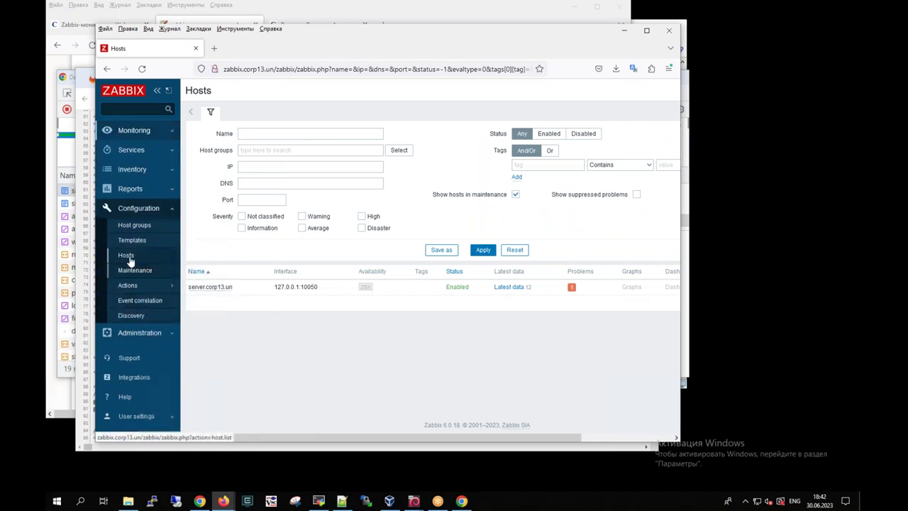
click(125, 257)
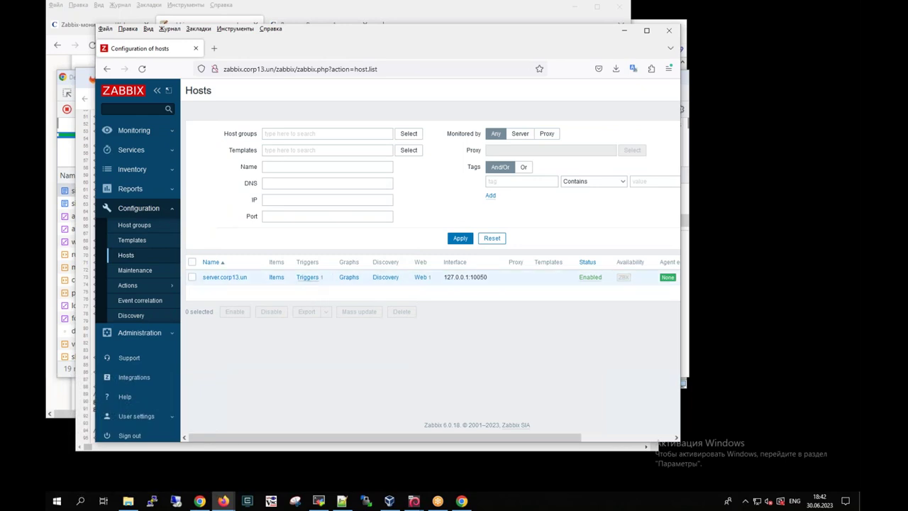
click(307, 279)
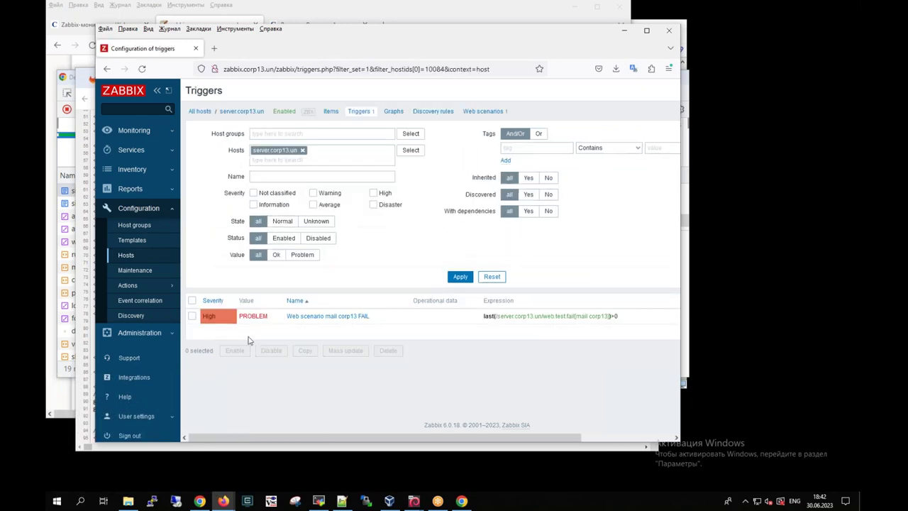
click(192, 315)
click(388, 351)
click(428, 276)
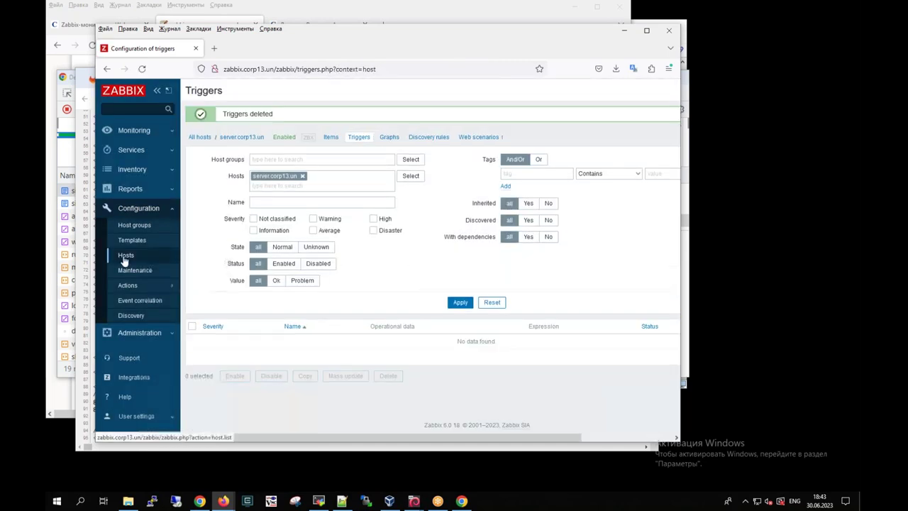
Delete the web scenario "mail corp13" from host server.corp13.un
click(125, 257)
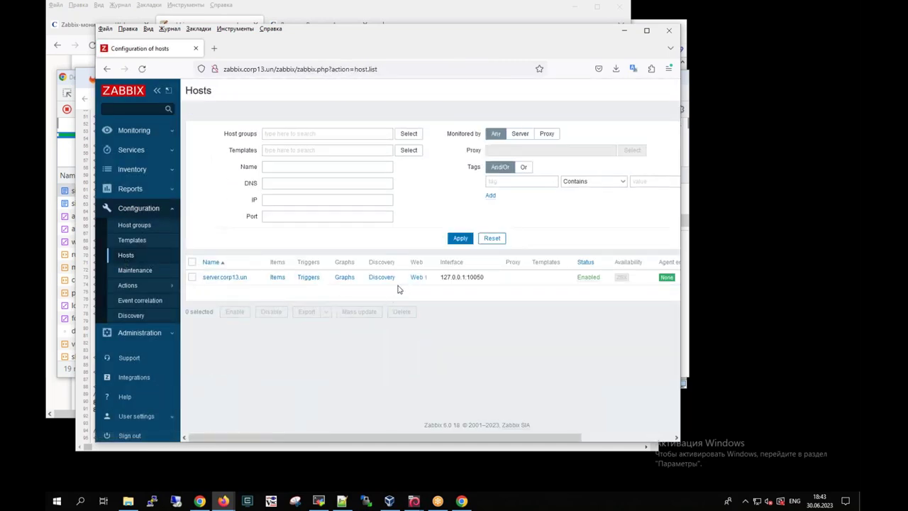
click(417, 277)
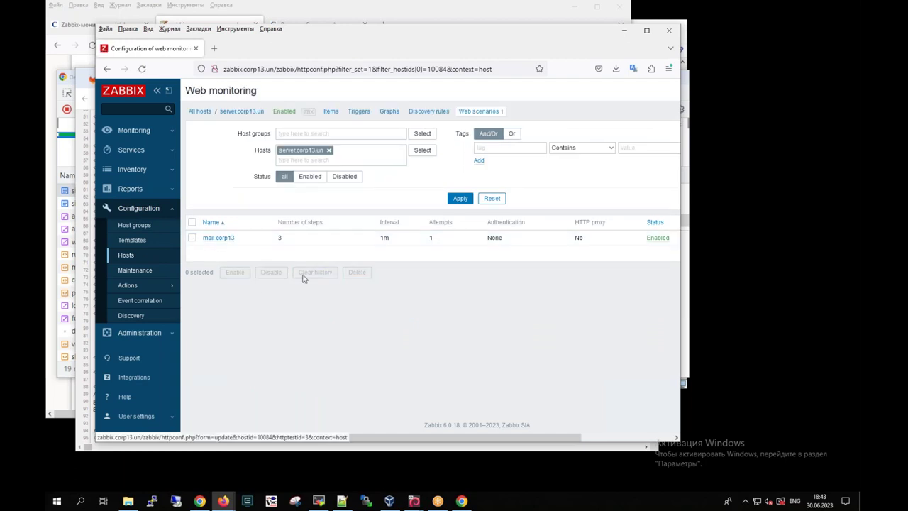
click(193, 238)
click(361, 277)
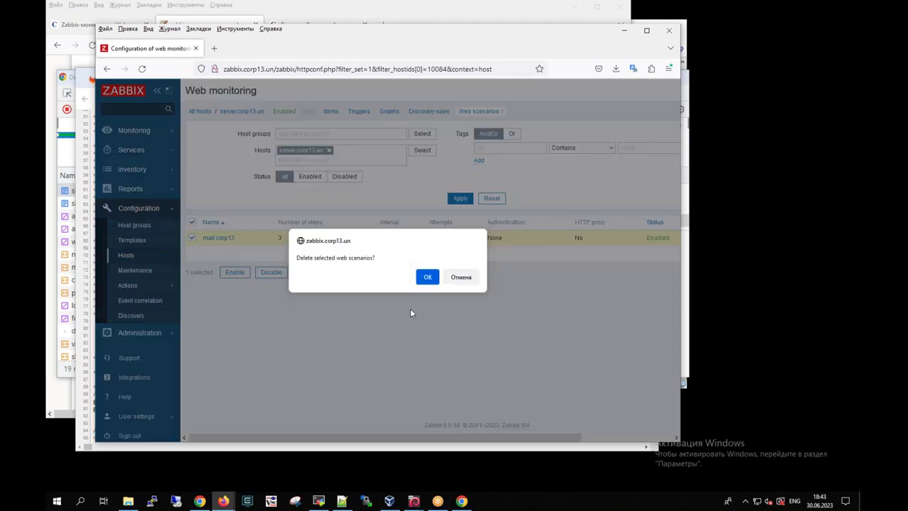
click(427, 277)
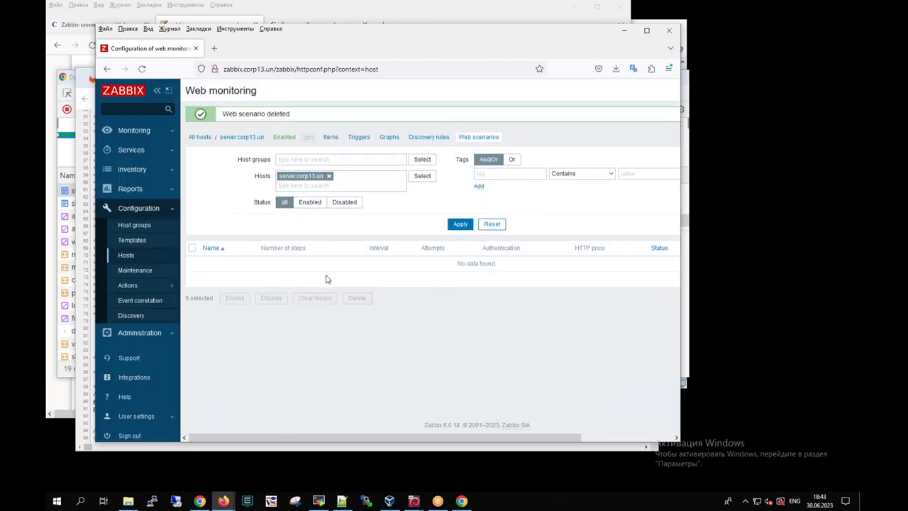
Start creating a new web scenario on host server.corp13.un, with the wiki's GitLab monitoring section as reference
drag(358, 33, 409, 37)
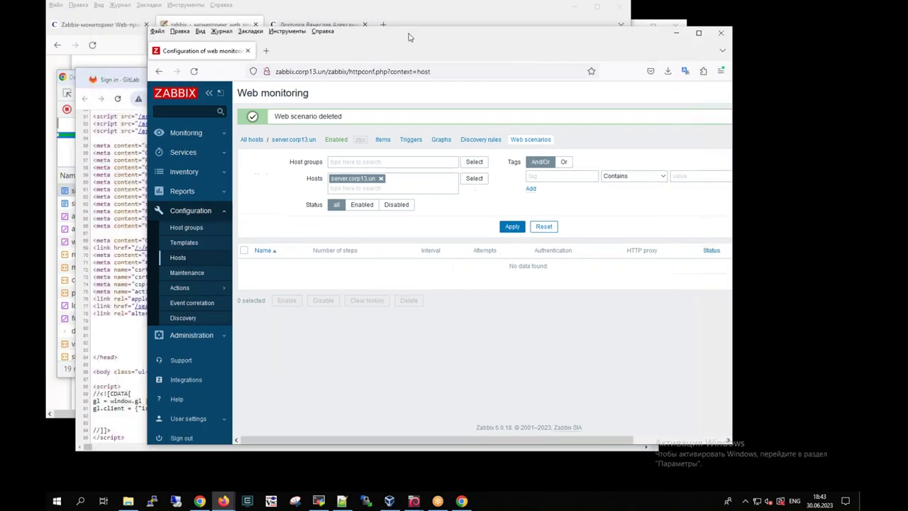
click(217, 25)
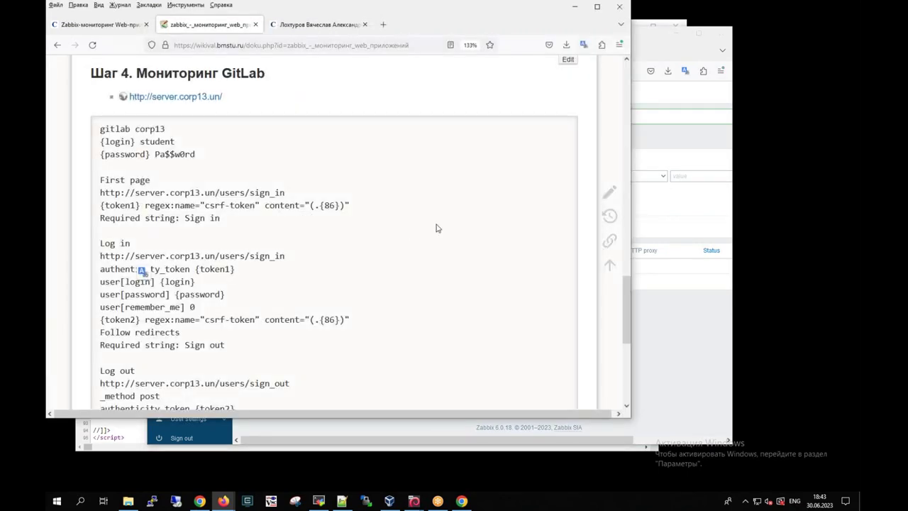
click(674, 318)
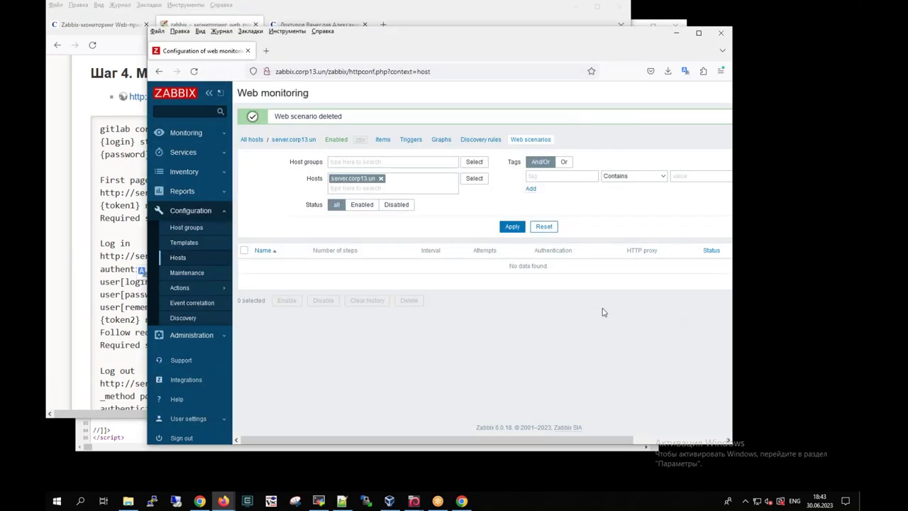
click(177, 262)
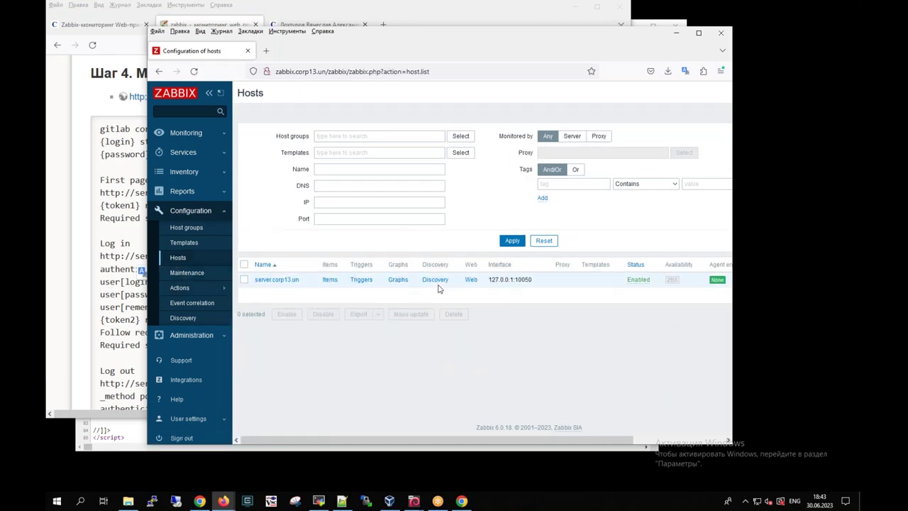
click(471, 281)
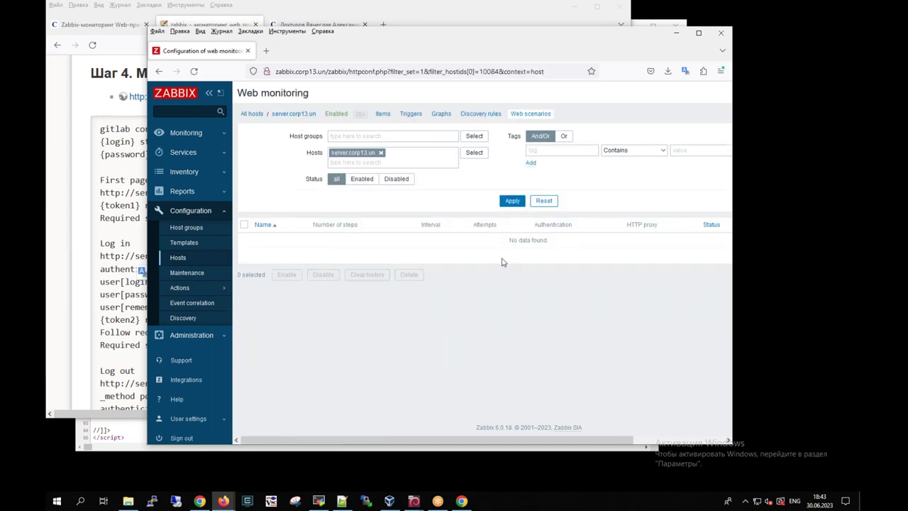
drag(589, 443, 681, 442)
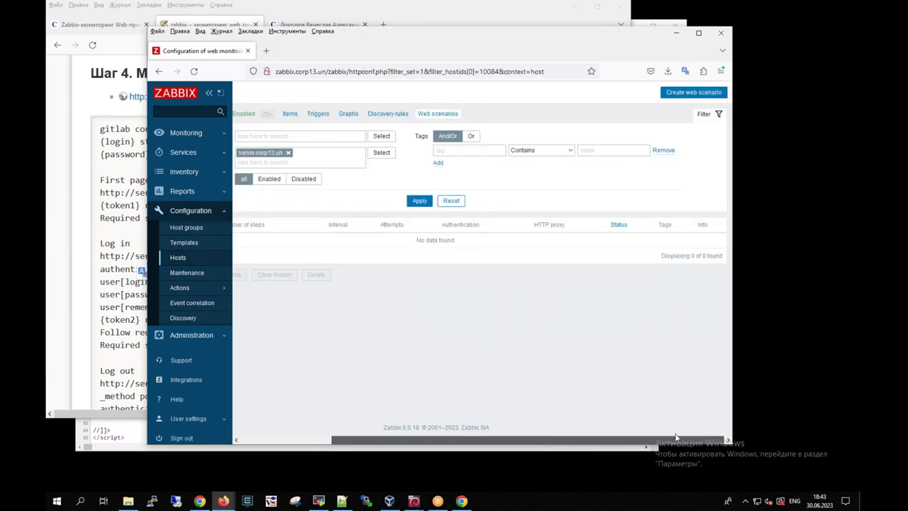
click(693, 93)
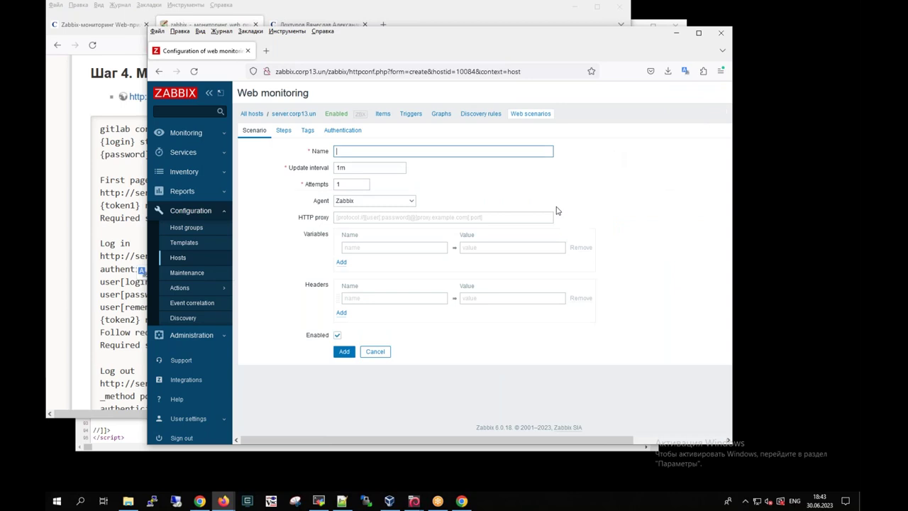
Copy the scenario name from the wiki and name the new web scenario "gitlab corp13"
click(140, 270)
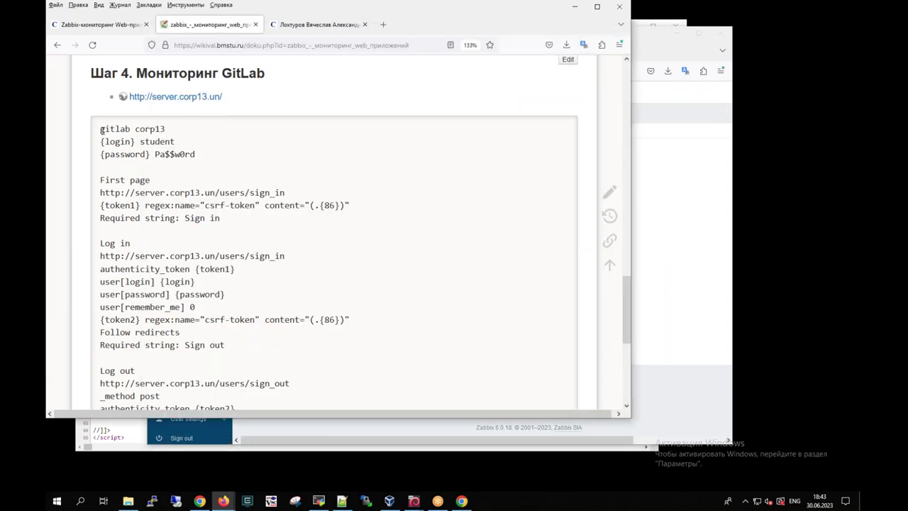
drag(100, 128, 168, 129)
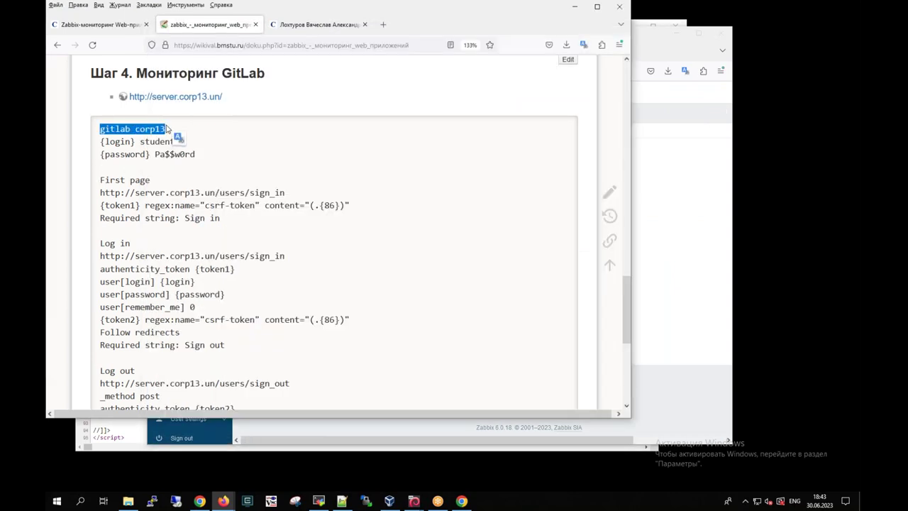
key(ctrl+c)
key(alt+Tab)
click(368, 151)
key(ctrl+v)
key(Escape)
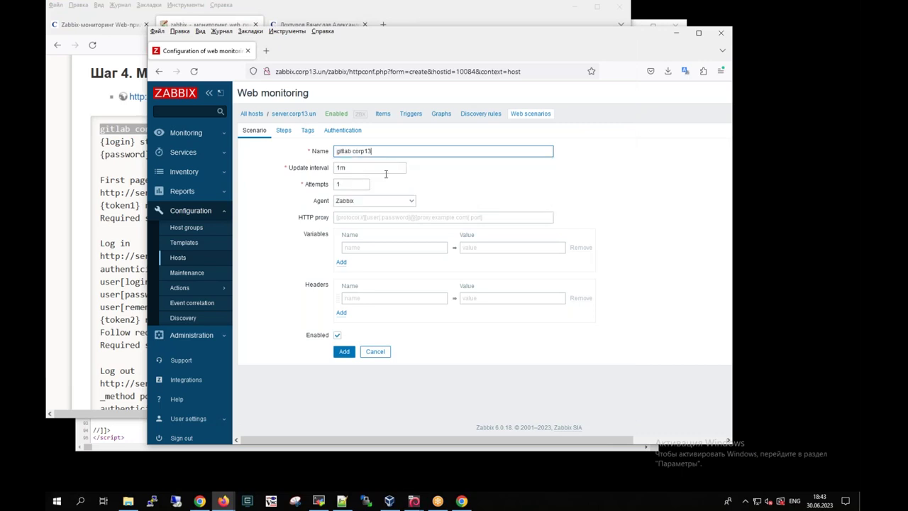
Define the scenario variable {login} with the value student, copying both from the wiki
click(111, 155)
drag(100, 142, 136, 142)
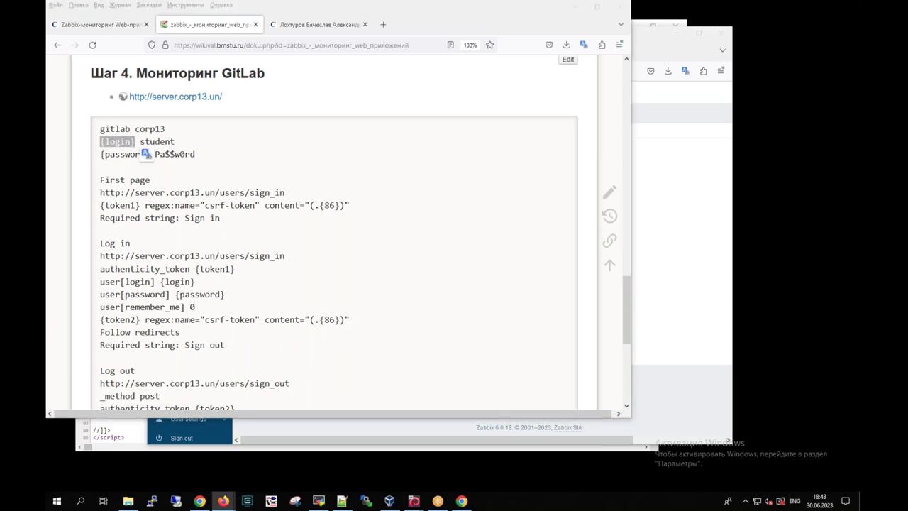
key(alt+Tab)
click(358, 247)
key(ctrl+v)
click(142, 144)
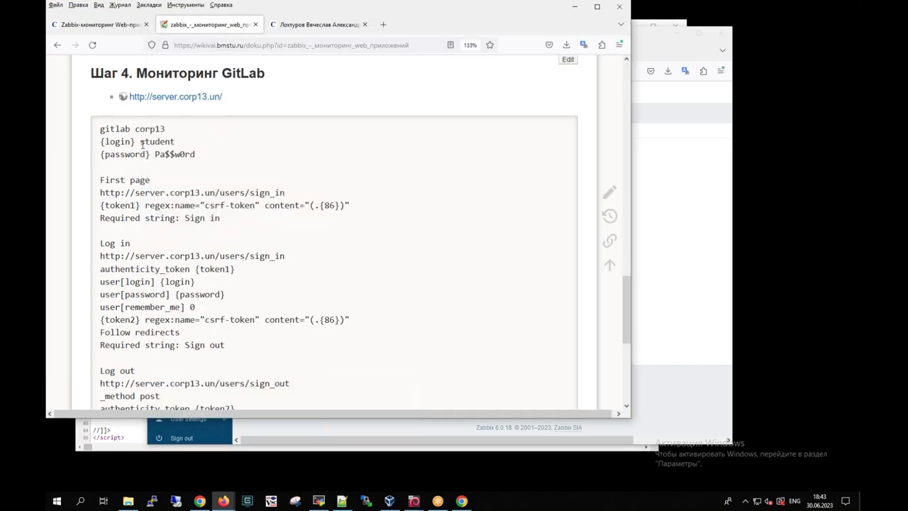
double_click(145, 142)
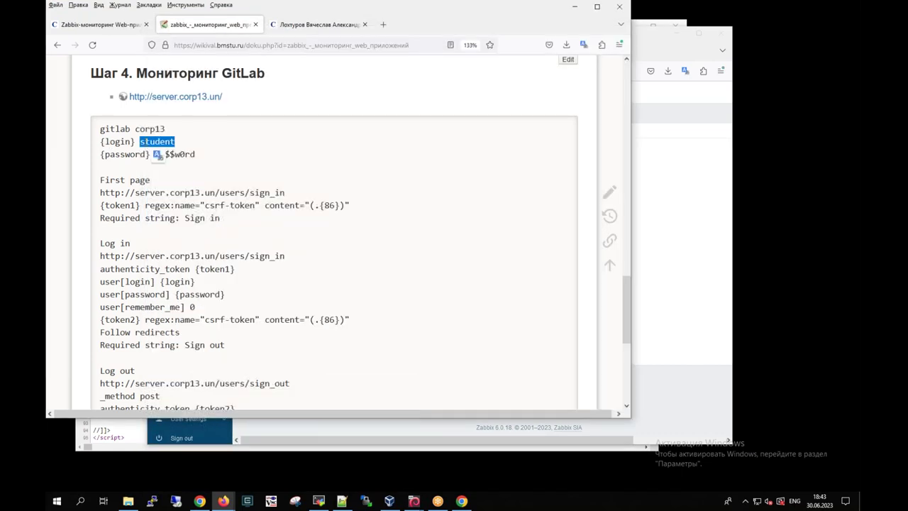
key(alt+Tab)
click(474, 247)
key(ctrl+v)
Add a second scenario variable and name it {password}, copied from the wiki
click(341, 262)
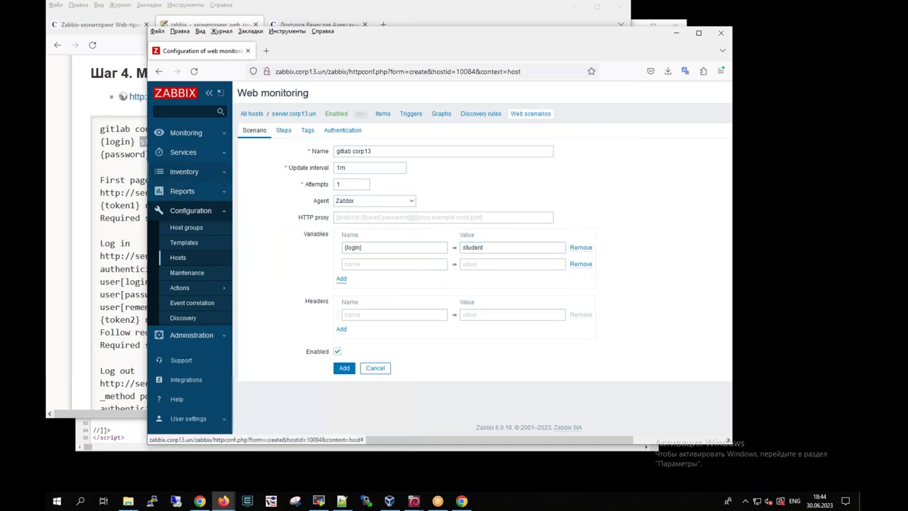
key(alt+Tab)
drag(100, 153, 150, 157)
key(ctrl+c)
key(alt+Tab)
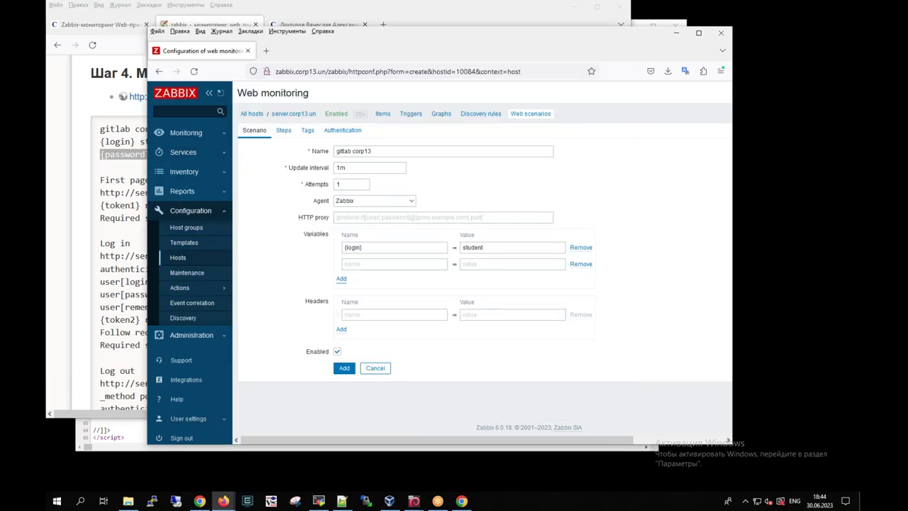
click(384, 262)
key(ctrl+v)
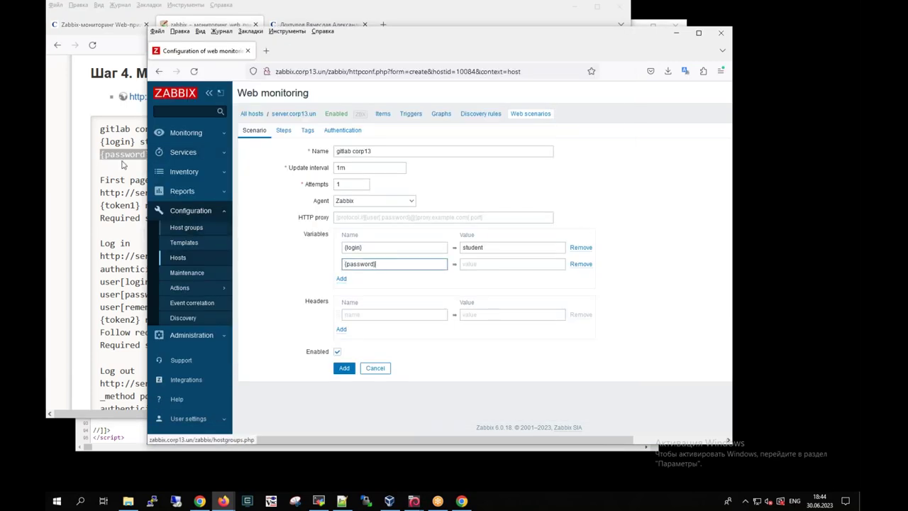
Copy the account password from the wiki into the value of the {password} variable
key(alt+Tab)
drag(164, 154, 195, 155)
click(159, 155)
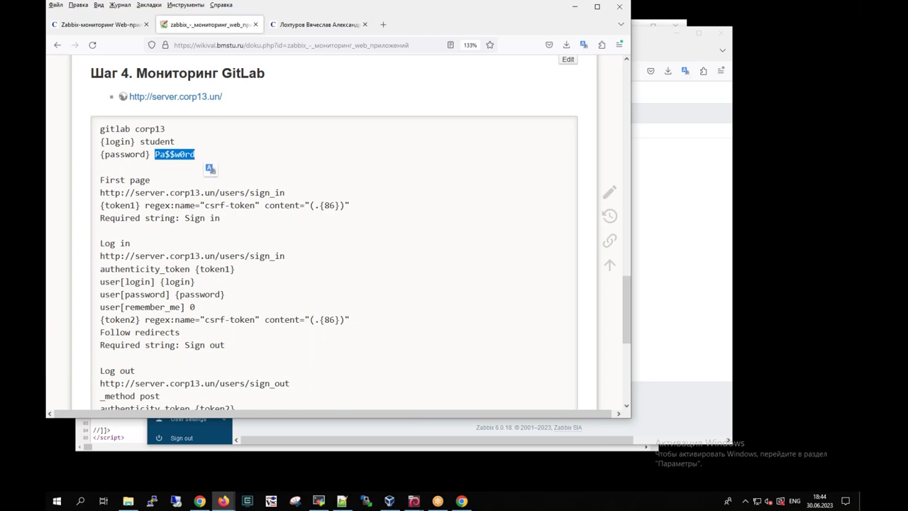
key(alt+Tab)
click(479, 266)
key(ctrl+v)
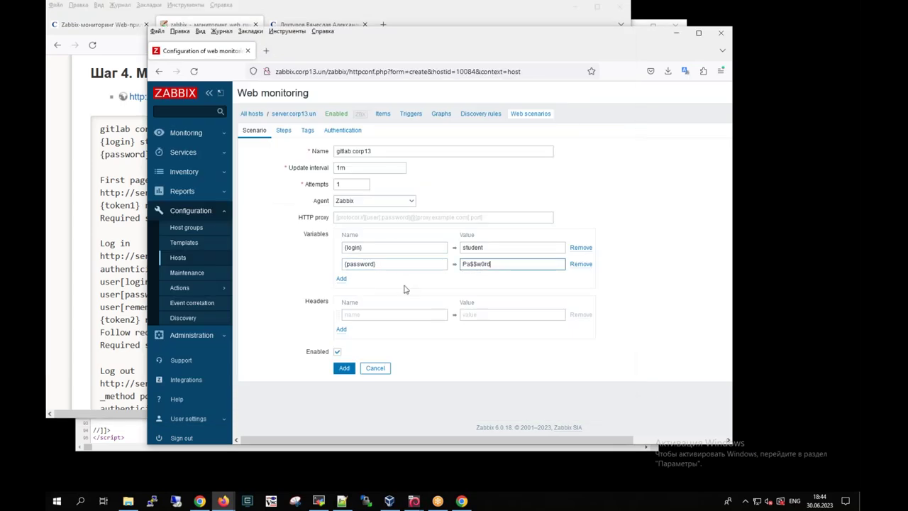
click(284, 132)
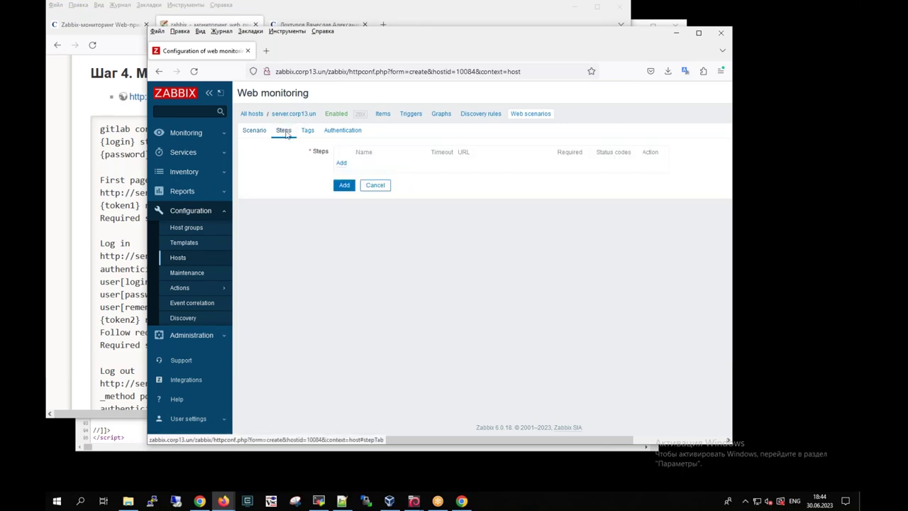
click(341, 162)
click(96, 197)
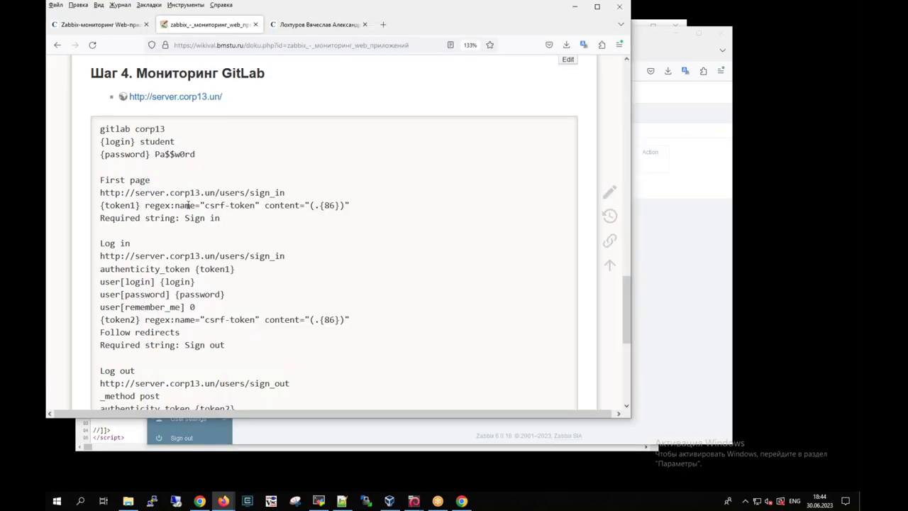
drag(100, 192, 287, 193)
key(alt+Tab)
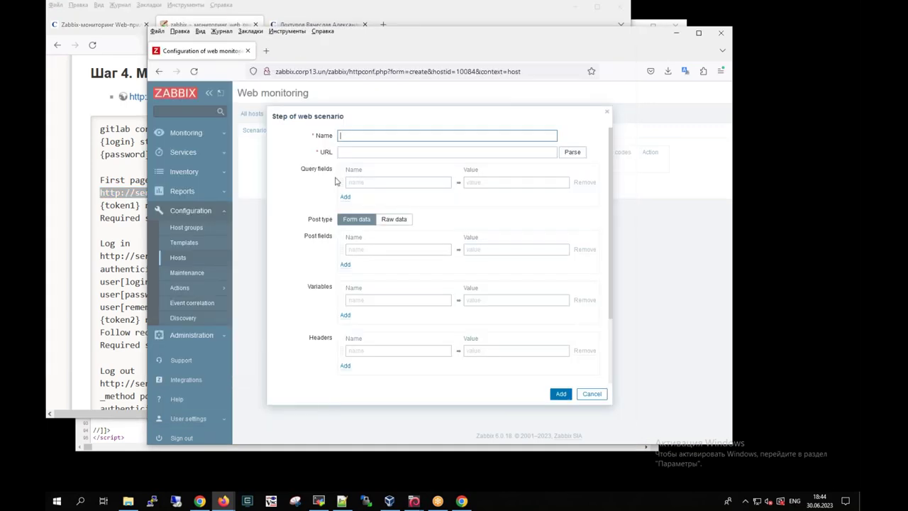
click(363, 151)
key(ctrl+v)
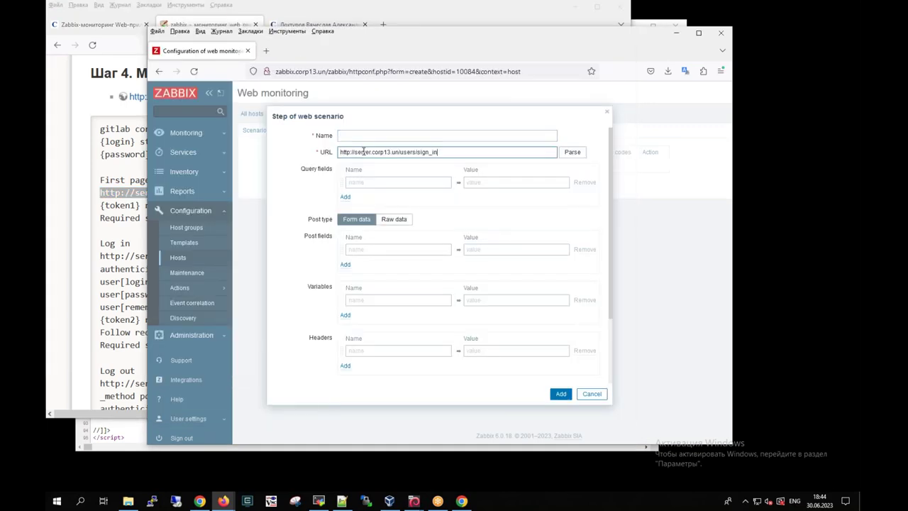
Name the scenario step "First page", copying the name from the wiki
key(alt+Tab)
drag(100, 179, 151, 183)
key(ctrl+c)
key(alt+Tab)
click(380, 136)
key(ctrl+v)
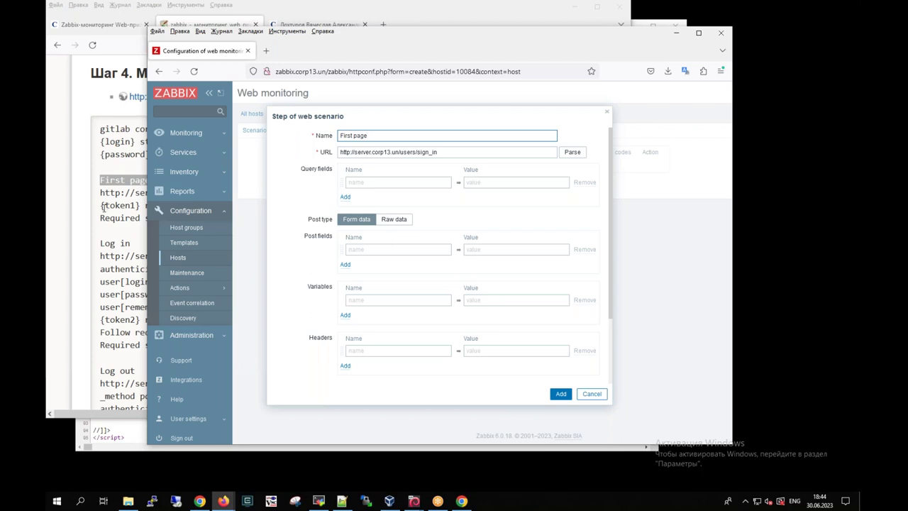
Add a variable named {token1} to the First page step, copied from the wiki
key(alt+Tab)
drag(100, 204, 140, 205)
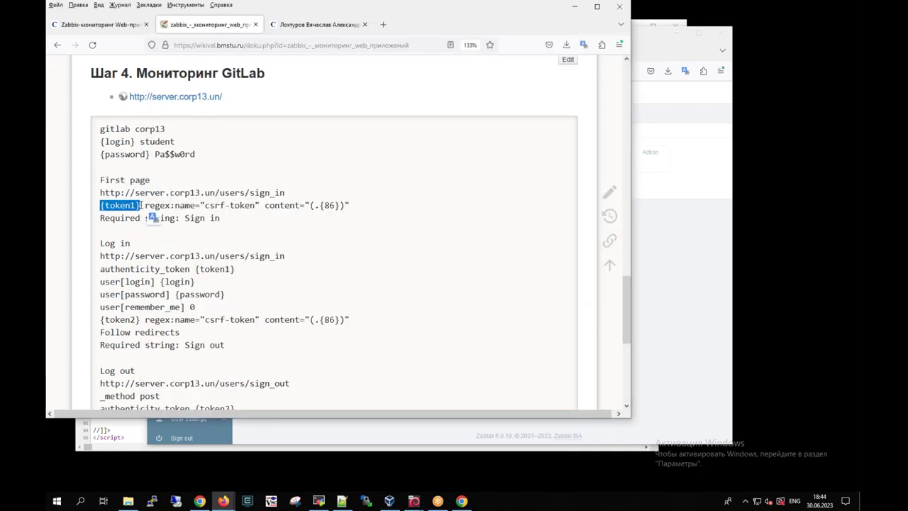
key(alt+Tab)
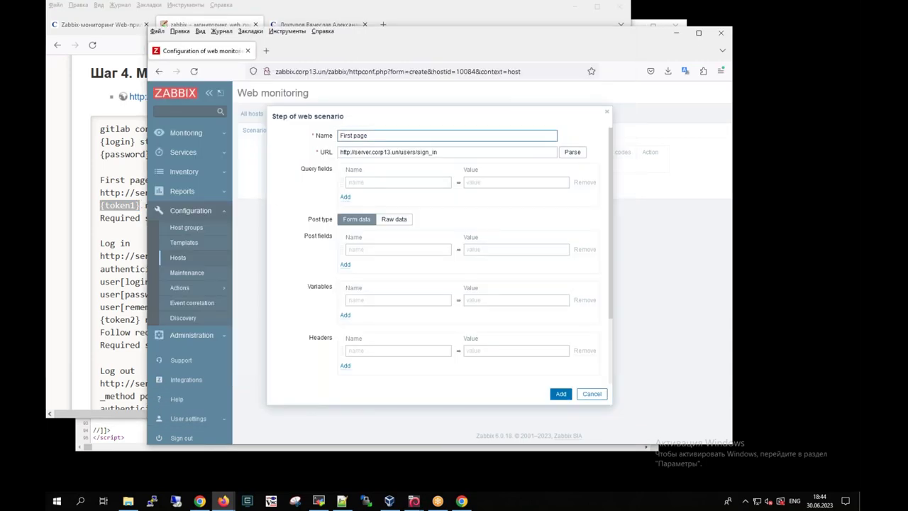
click(367, 301)
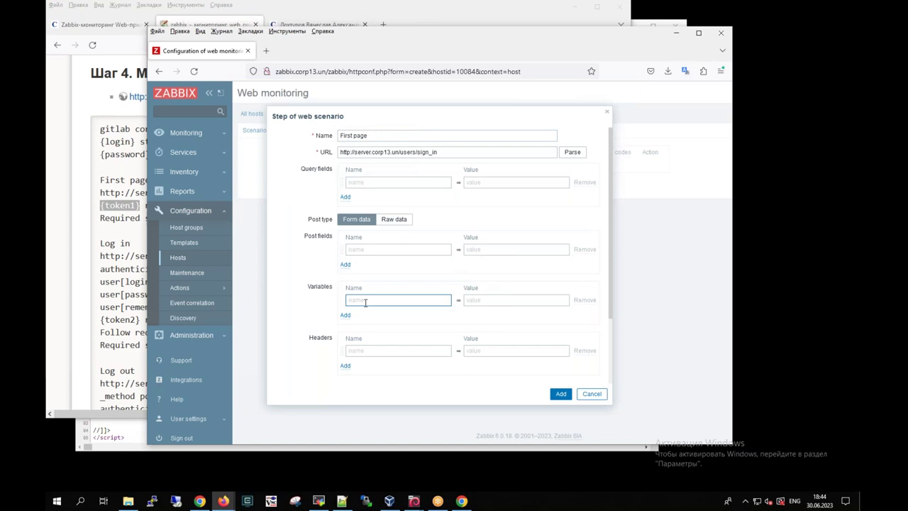
key(ctrl+v)
Review the wiki's token1 regular expression and set the {token1} value to regex:name="csrf-token" content="(.{86})"
click(107, 205)
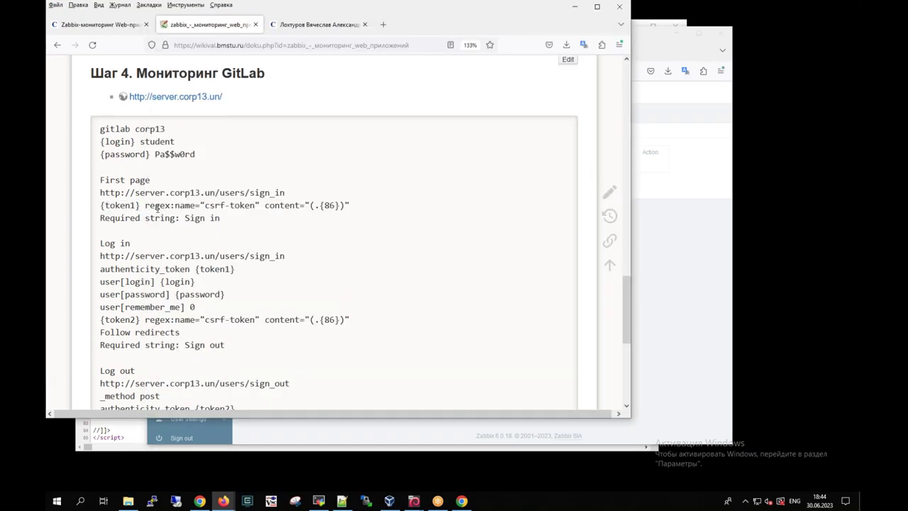
drag(175, 205, 347, 205)
click(294, 205)
mouse_move(310, 205)
mouse_down()
mouse_move(348, 205)
mouse_move(325, 205)
mouse_up()
click(380, 209)
click(345, 215)
double_click(331, 205)
drag(145, 205, 349, 205)
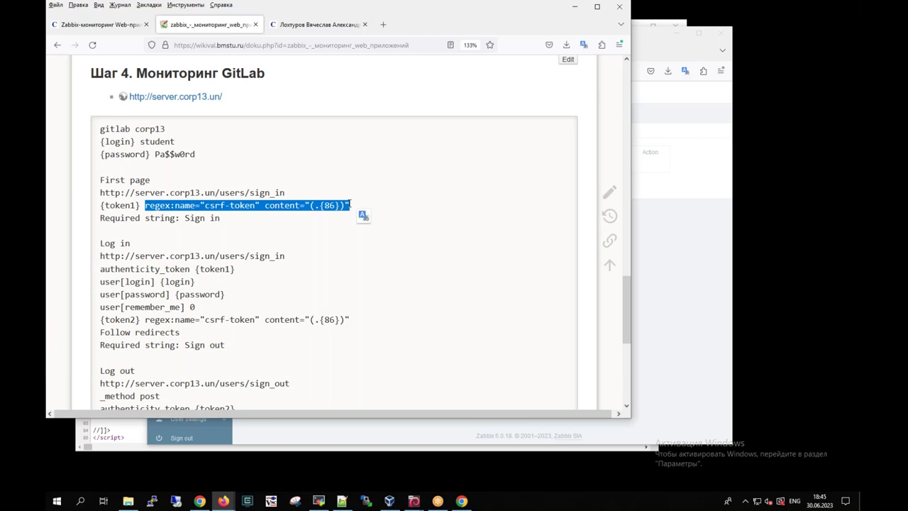
key(alt+Tab)
click(488, 300)
key(ctrl+v)
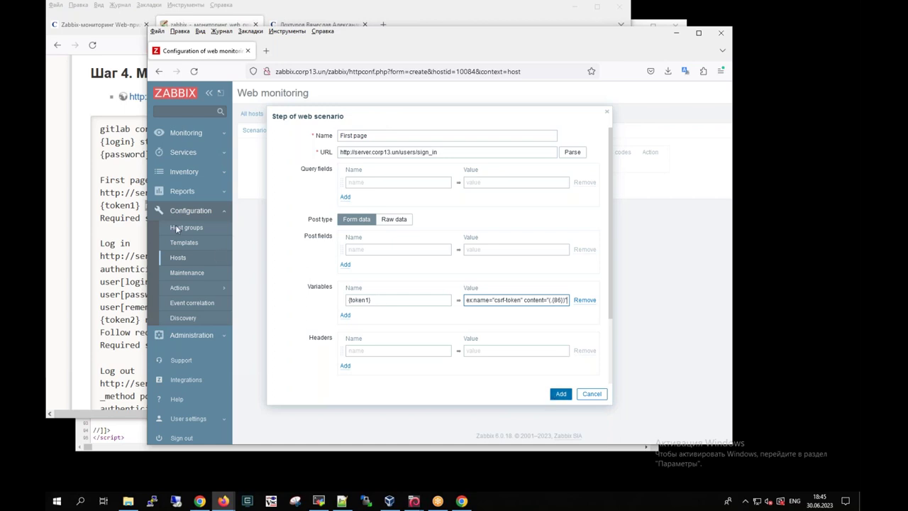
Set the First page step's required string to "Sign in", copied from the wiki
click(110, 218)
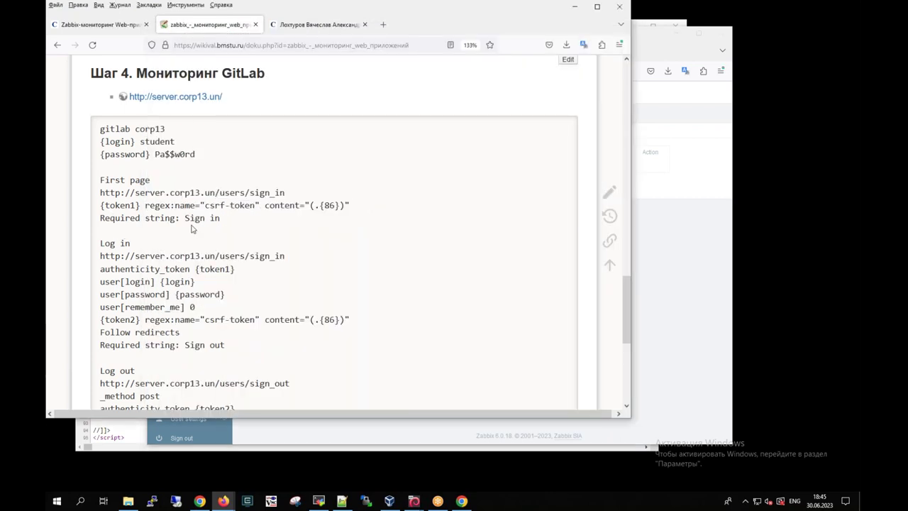
drag(197, 218, 222, 218)
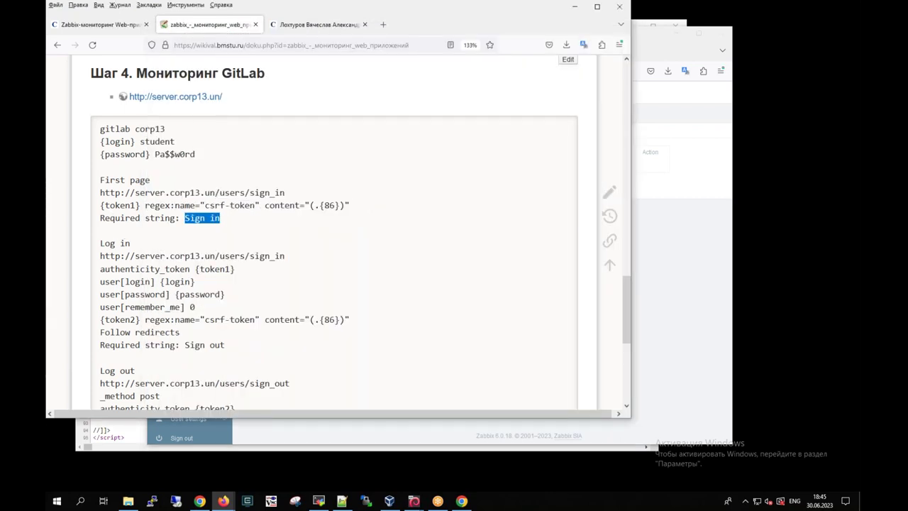
key(alt+Tab)
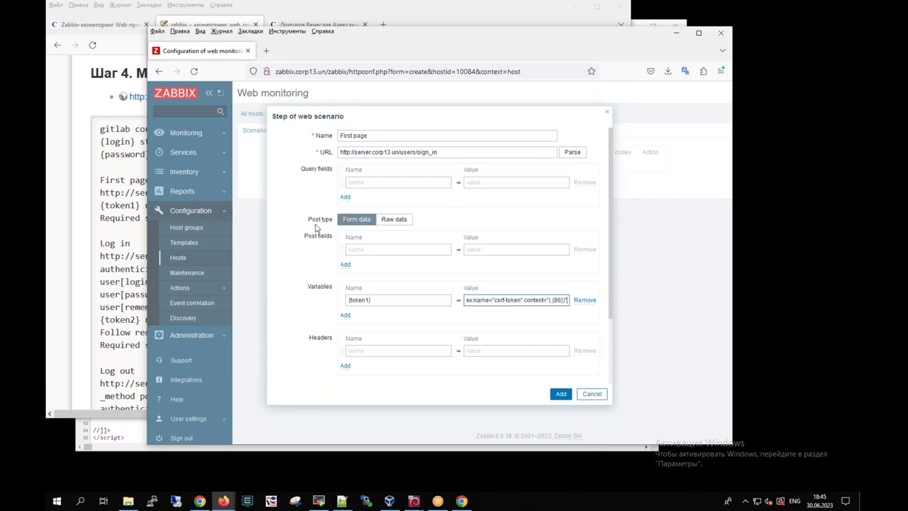
scroll(612, 311, down, 2)
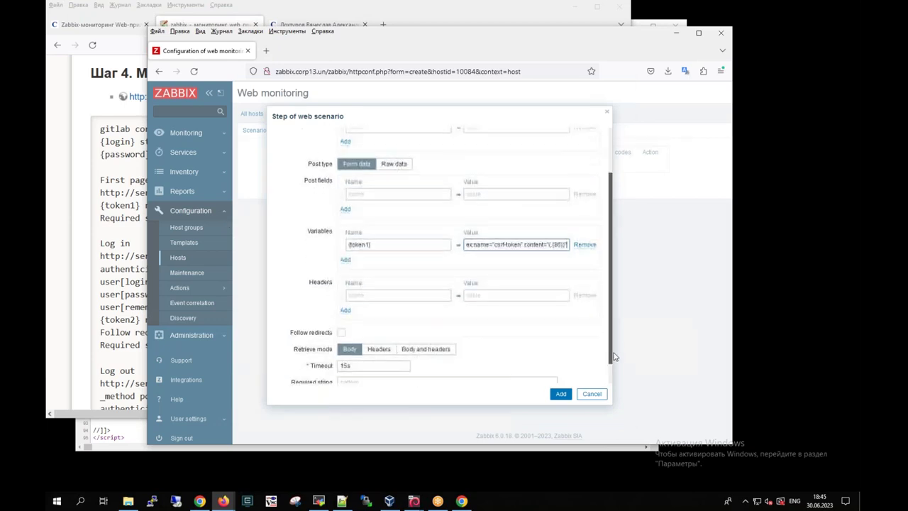
click(356, 362)
key(ctrl+v)
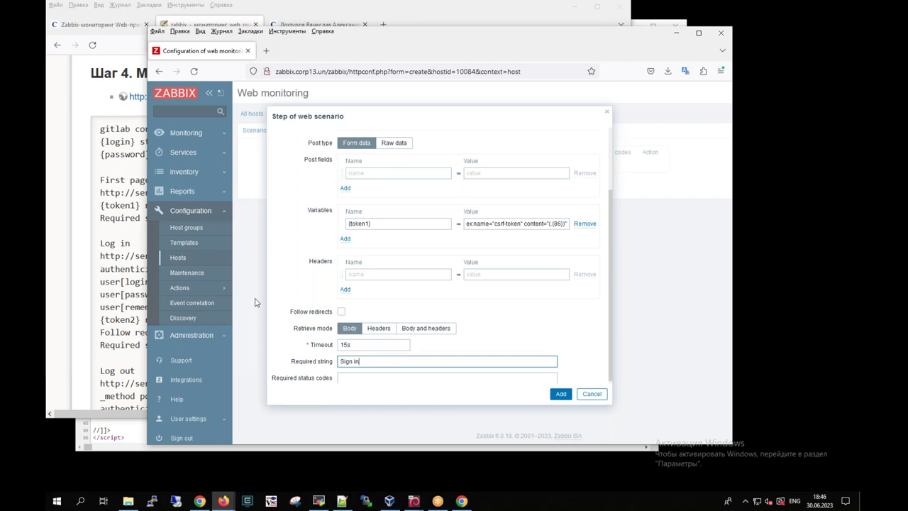
Switch to Chrome and search the source of GitLab's users/sign_in page for "Sign in"
click(199, 501)
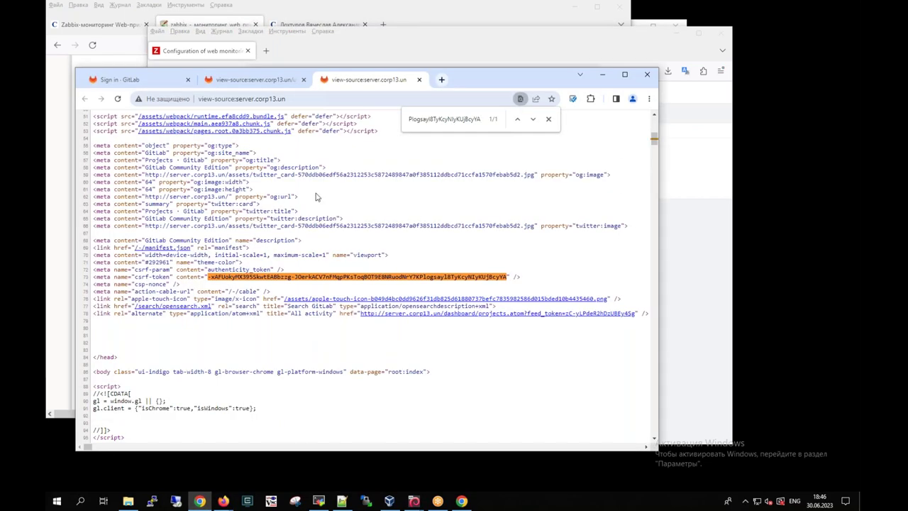
click(255, 80)
key(ctrl+v)
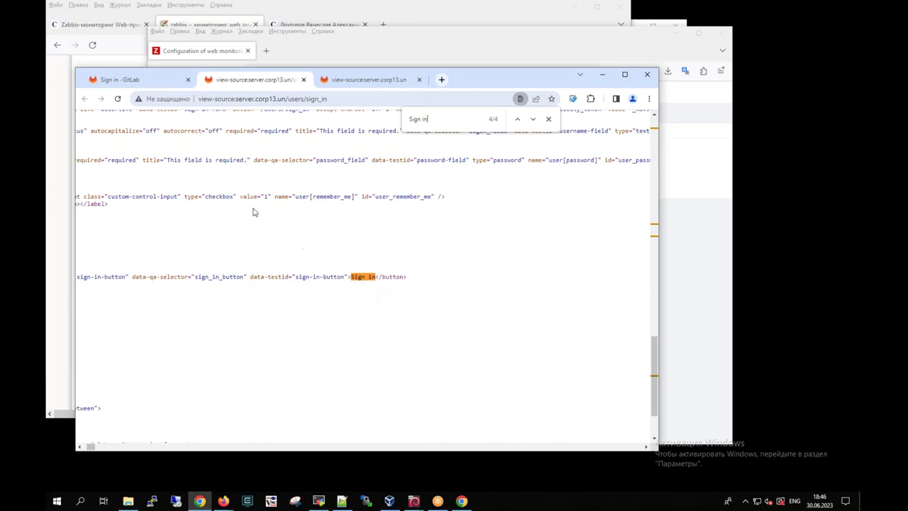
Copy name="csrf-token" content from the {token1} value in Zabbix, search the sign-in page source for it, and highlight the token string
click(199, 61)
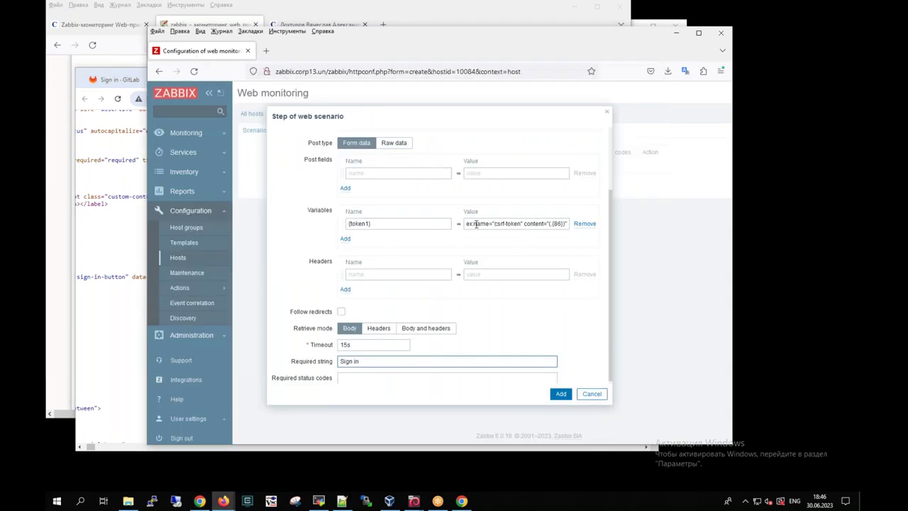
drag(473, 223, 553, 234)
key(ctrl+c)
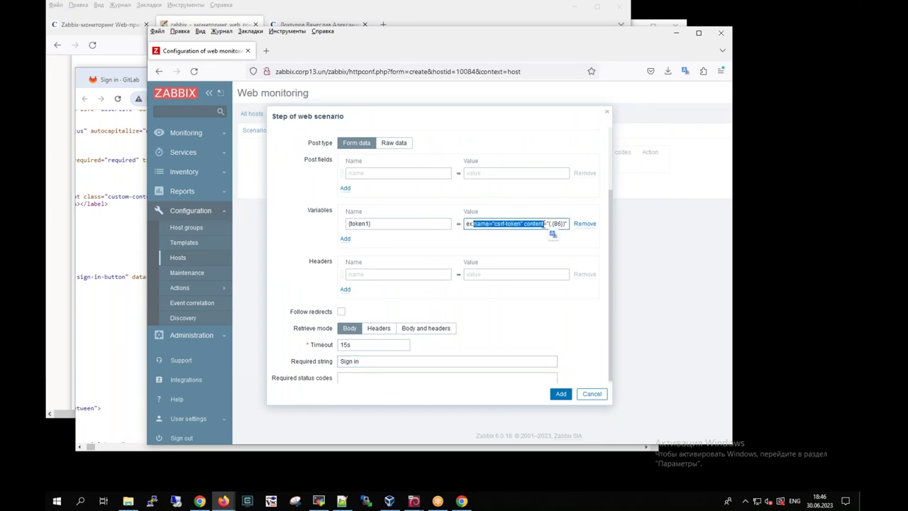
key(alt+Tab)
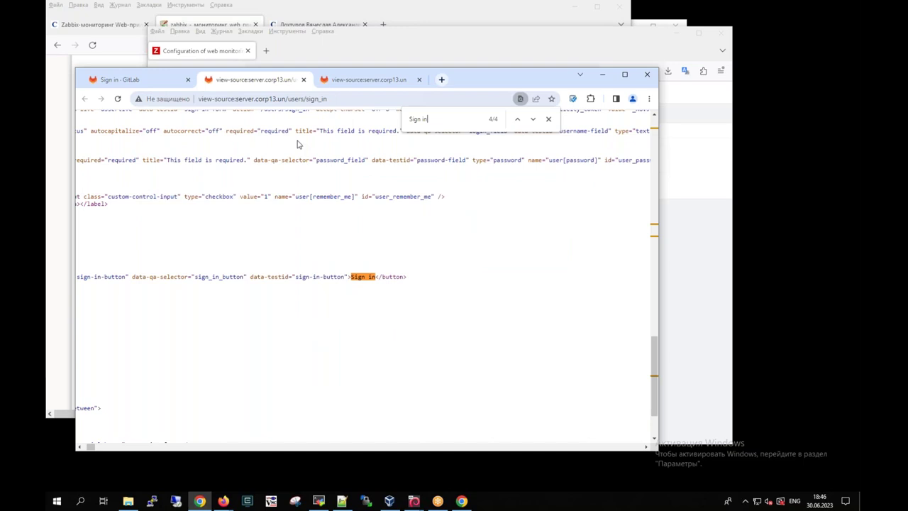
key(ctrl+f)
key(ctrl+v)
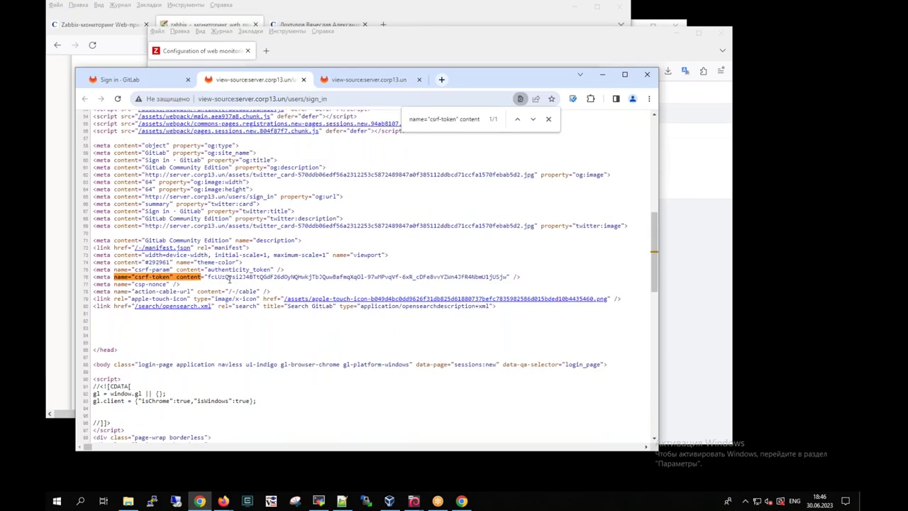
drag(207, 277, 507, 274)
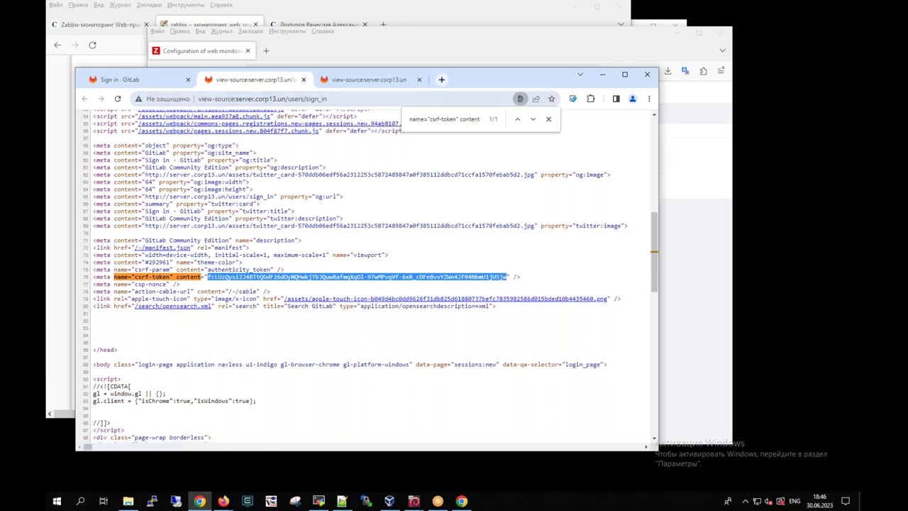
Complete the First page step in Zabbix with required status code 200 and Follow redirects enabled, and add it to the scenario
click(206, 54)
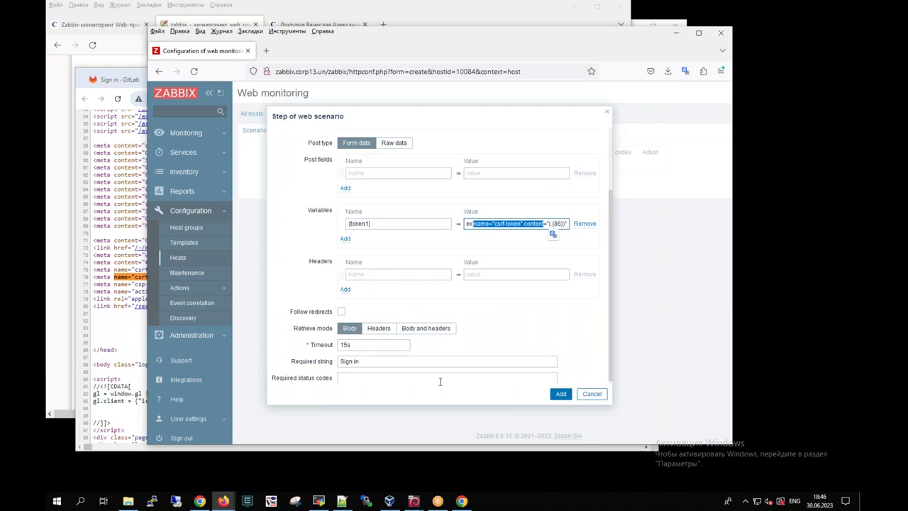
click(396, 378)
text(200)
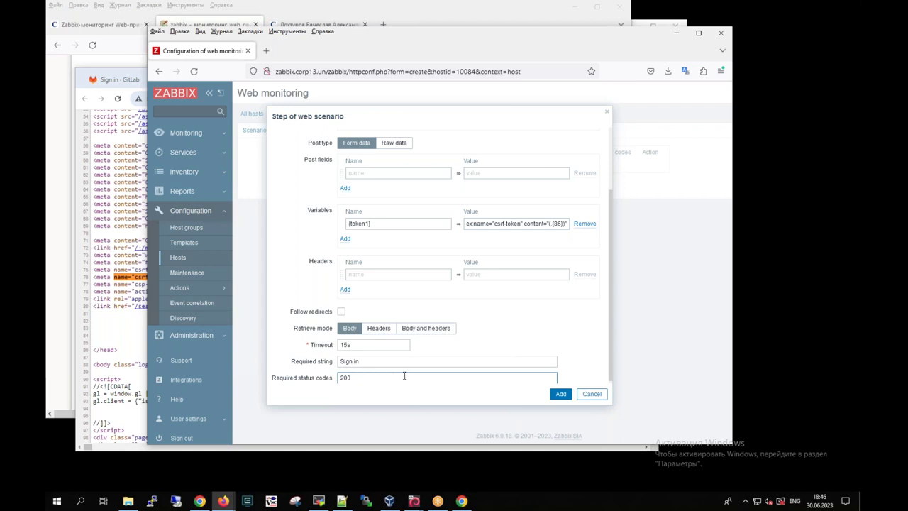
click(341, 312)
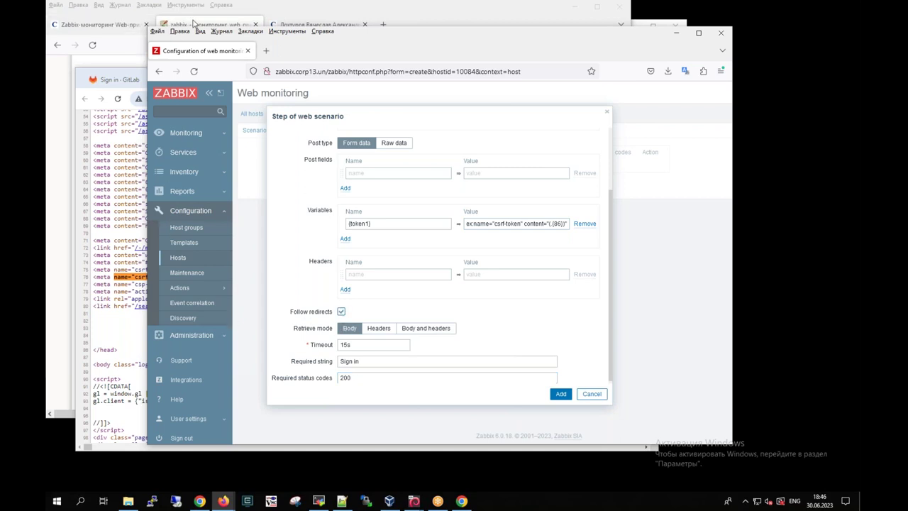
click(193, 24)
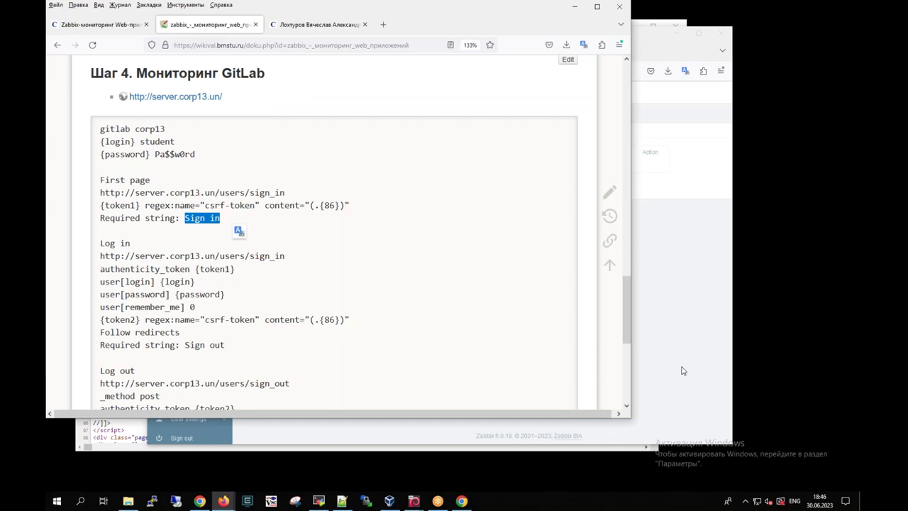
click(659, 361)
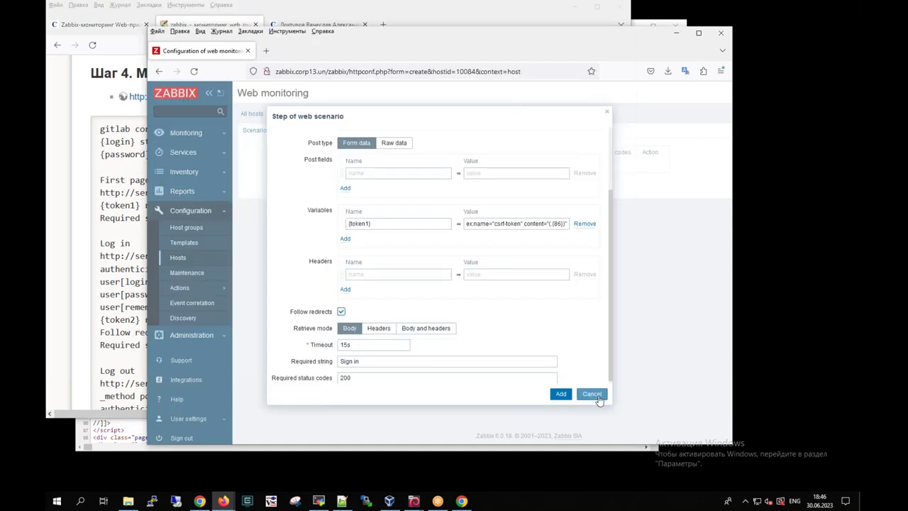
click(560, 394)
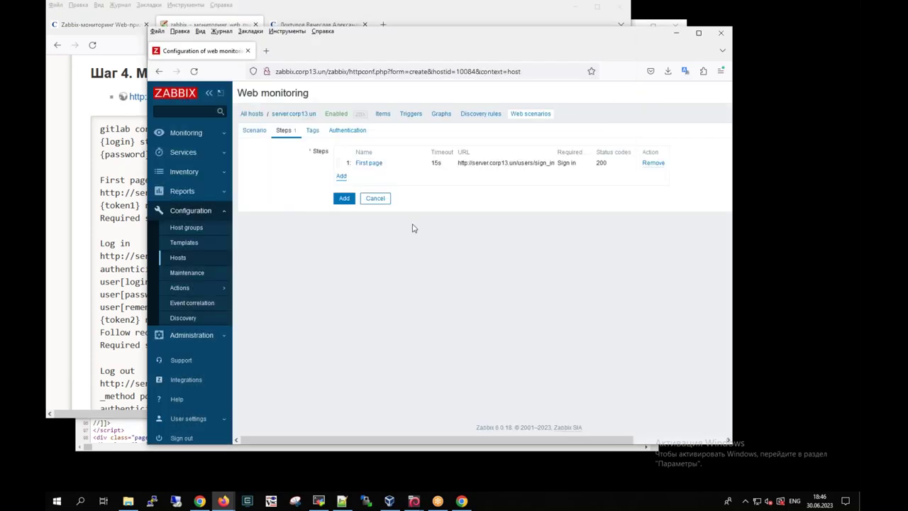
Start a second scenario step and name it "Log in", copying the name from the wiki
click(342, 179)
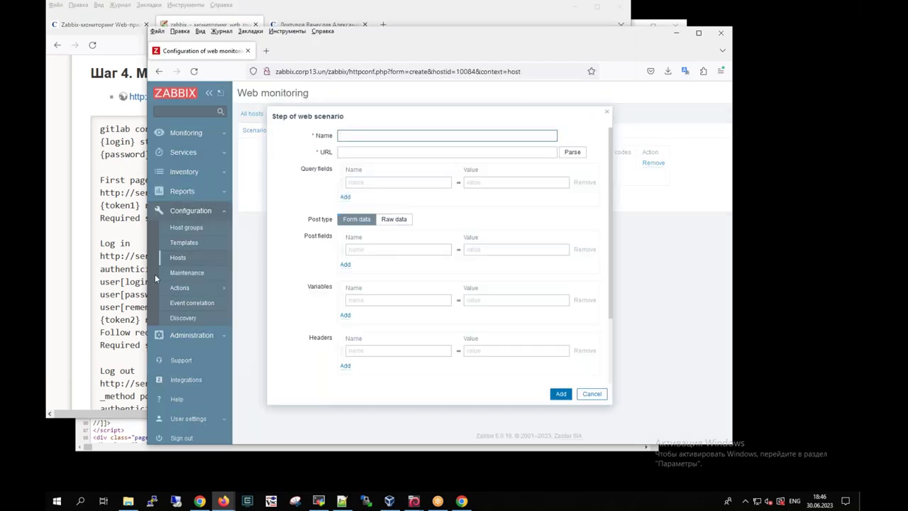
click(120, 271)
drag(101, 244, 133, 246)
key(ctrl+c)
key(alt+Tab)
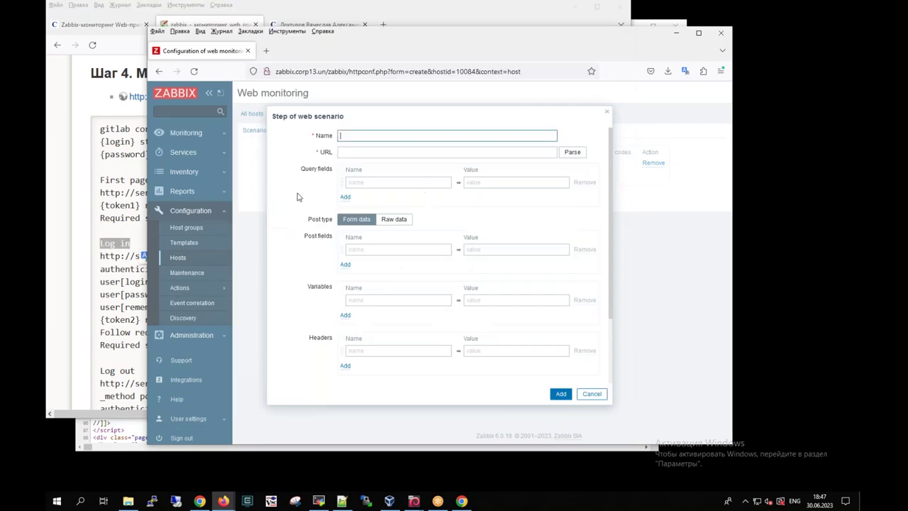
click(352, 136)
key(ctrl+v)
click(344, 153)
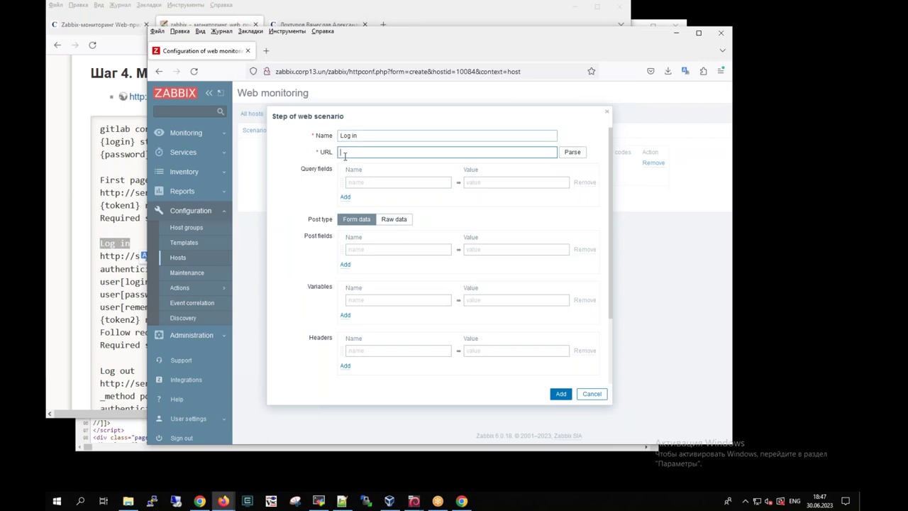
click(107, 261)
drag(100, 257, 290, 264)
key(ctrl+c)
key(alt+Tab)
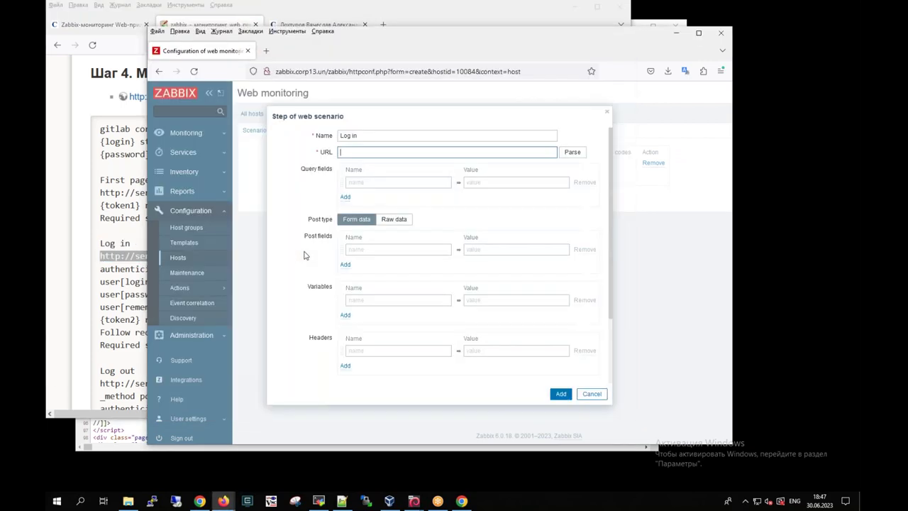
key(ctrl+v)
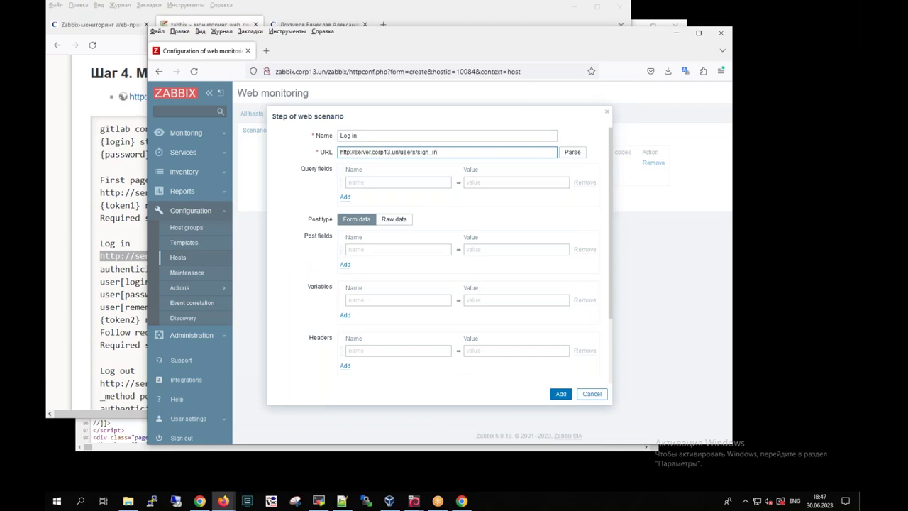
Fill the Log in step's first post field with the name authenticity_token and the value {token1}, both copied from the wiki
click(106, 269)
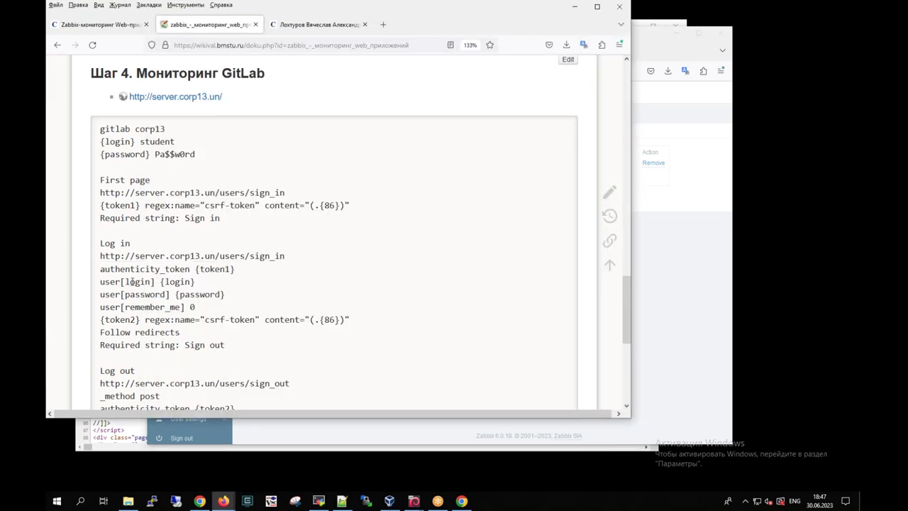
drag(101, 269, 191, 269)
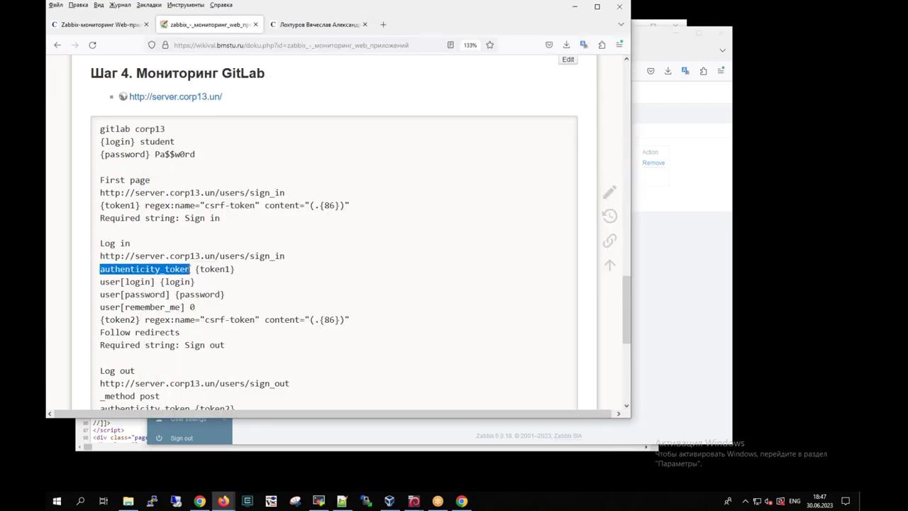
key(alt+Tab)
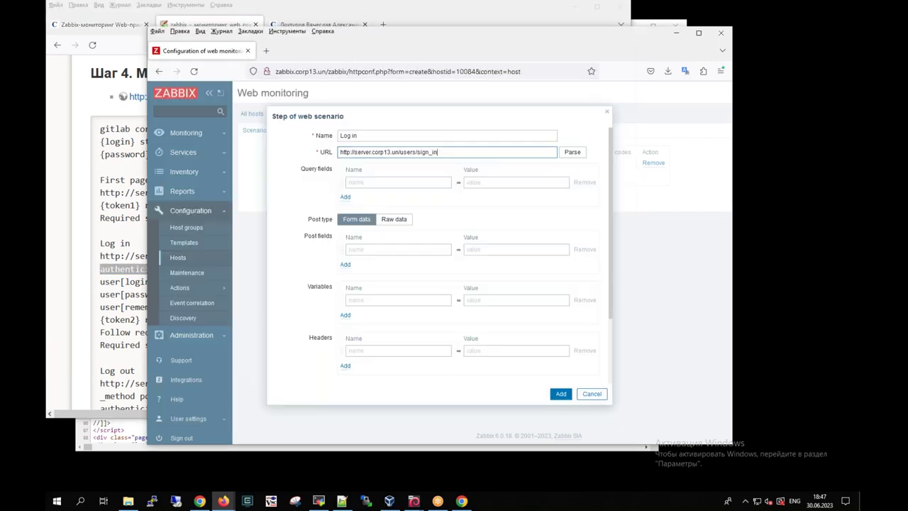
click(378, 250)
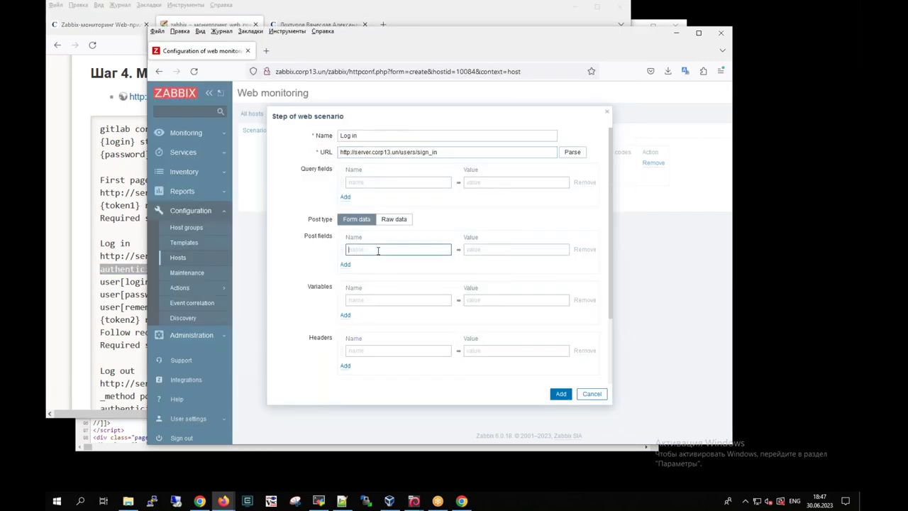
key(ctrl+v)
click(475, 251)
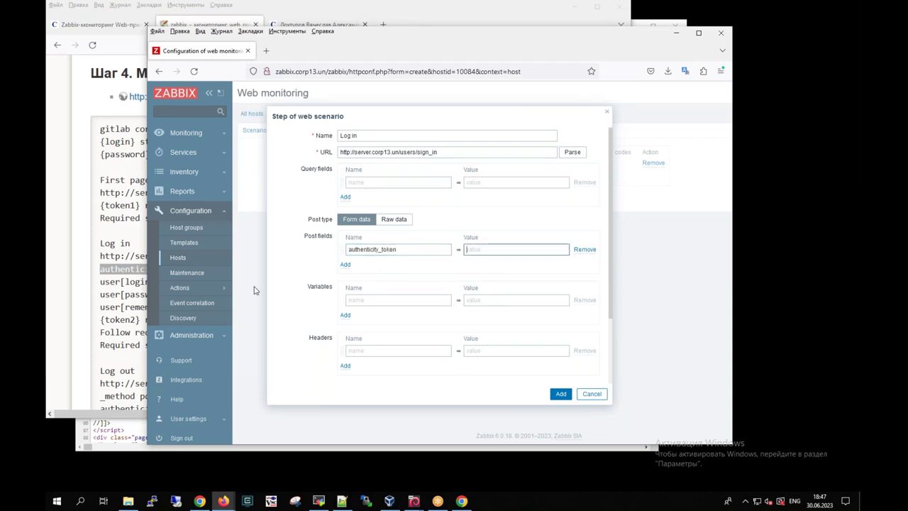
click(131, 274)
drag(194, 270, 235, 270)
key(ctrl+c)
key(alt+Tab)
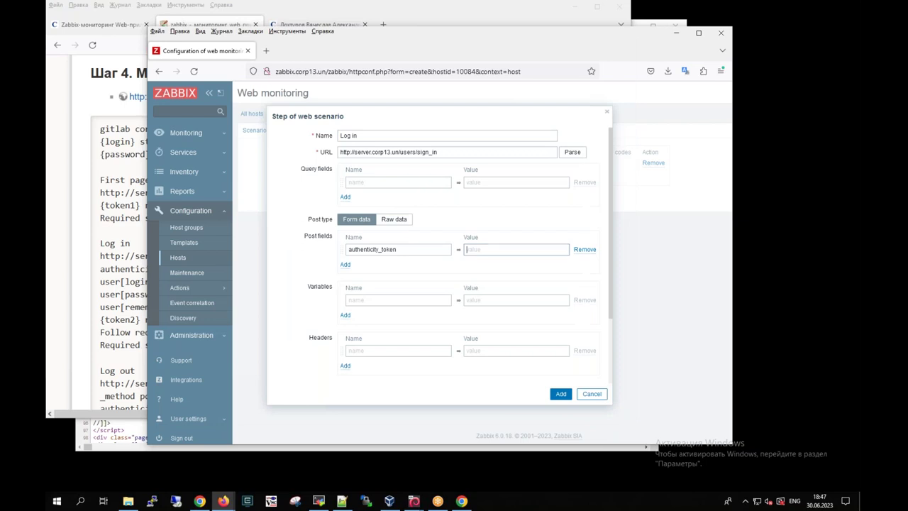
key(ctrl+v)
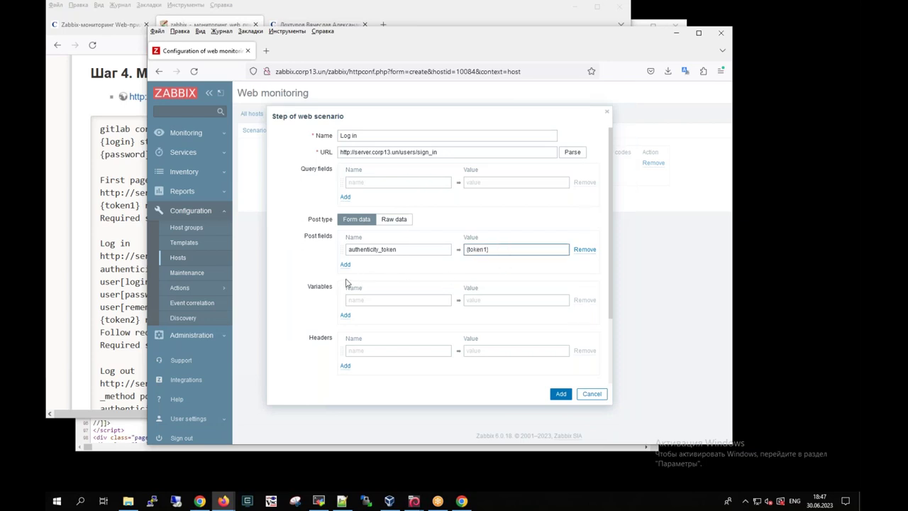
Add a second post field to the Log in step with name user[login] and value {login}, both copied from the wiki
click(346, 265)
click(100, 268)
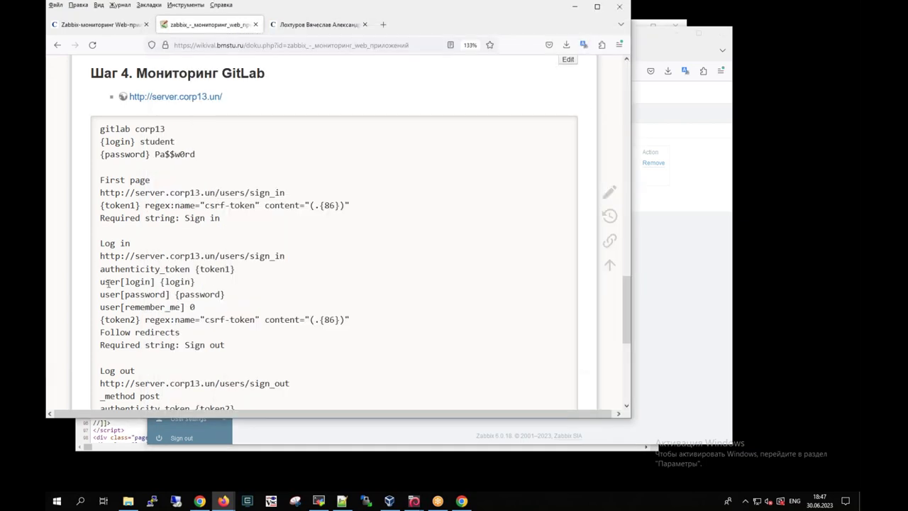
drag(101, 282, 155, 282)
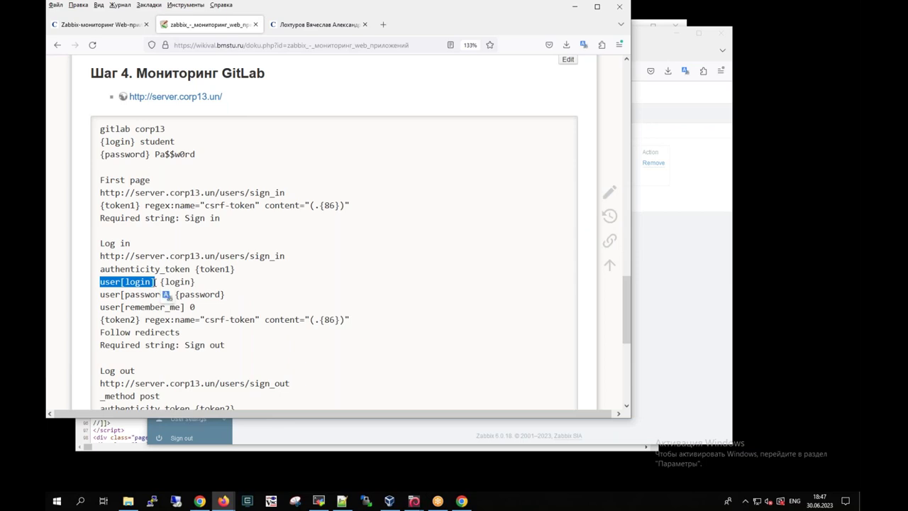
key(alt+Tab)
click(397, 266)
key(ctrl+v)
click(482, 269)
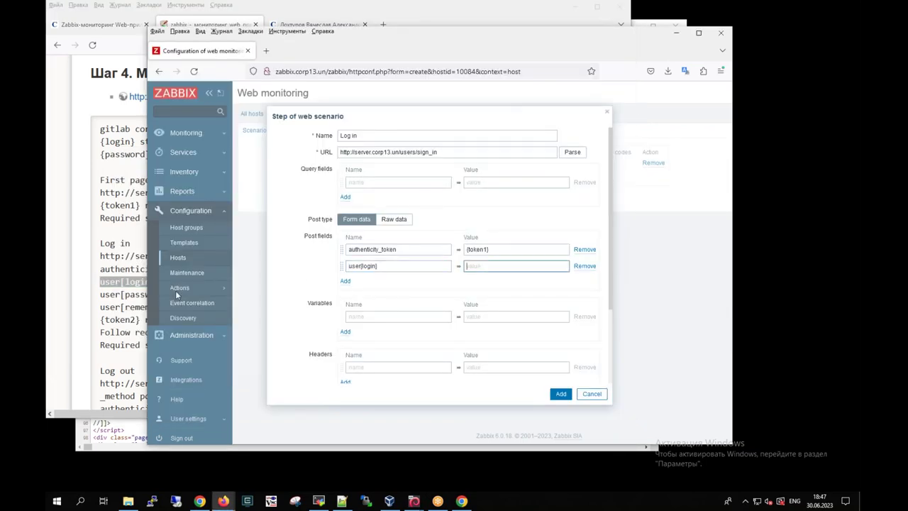
click(142, 292)
drag(161, 284, 196, 282)
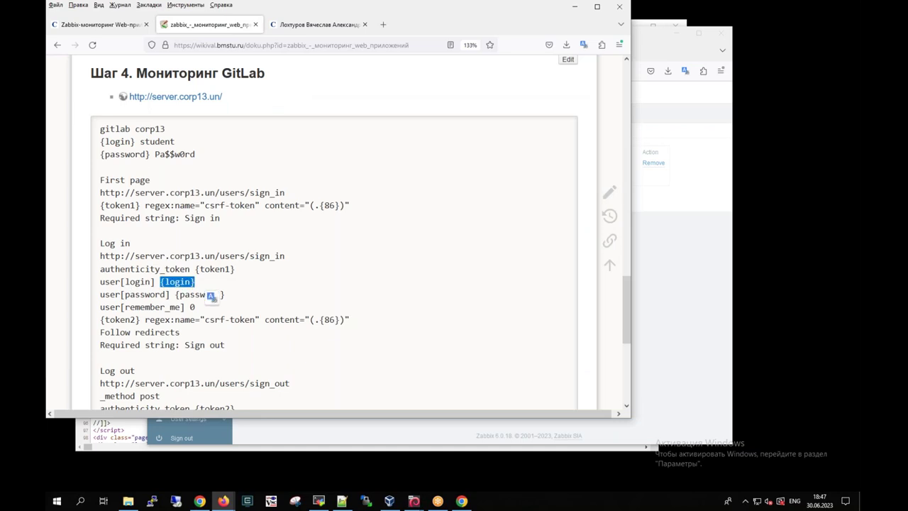
key(alt+Tab)
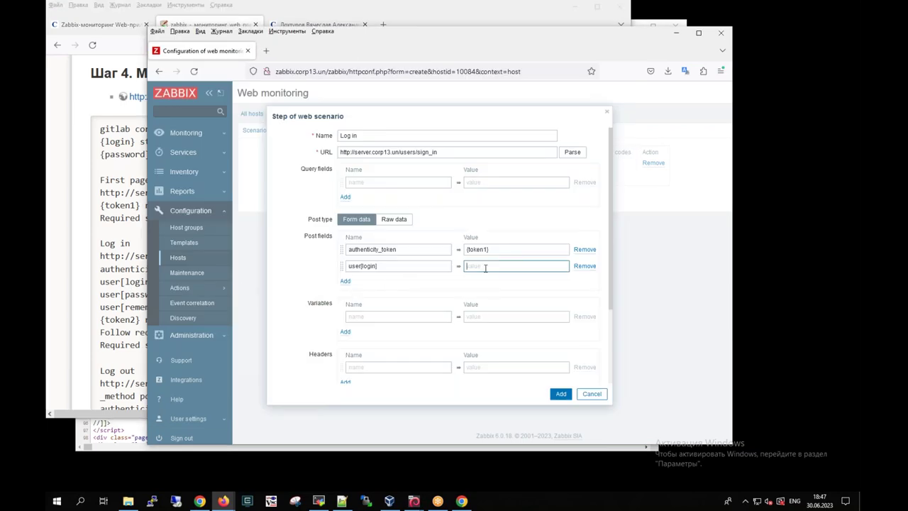
key(ctrl+v)
Add a third post field to the Log in step with name user[password] and value {password}, both copied from the wiki
click(344, 281)
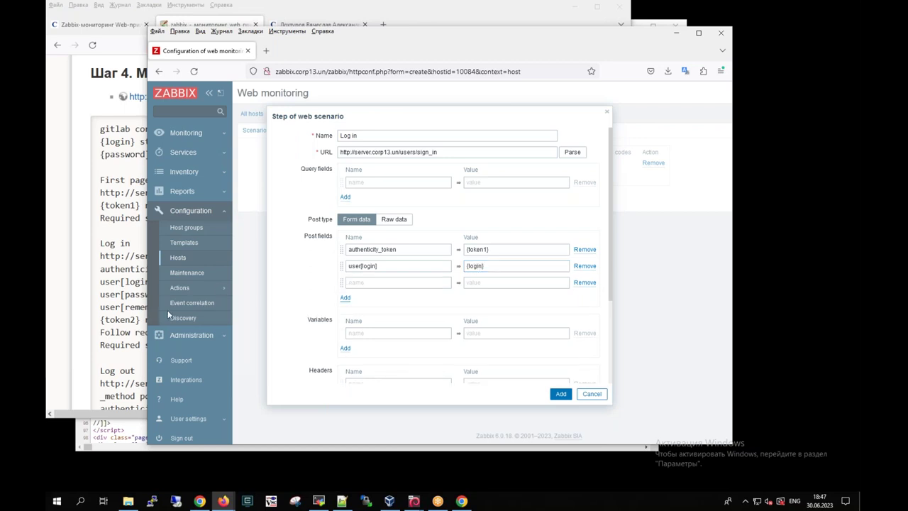
click(117, 304)
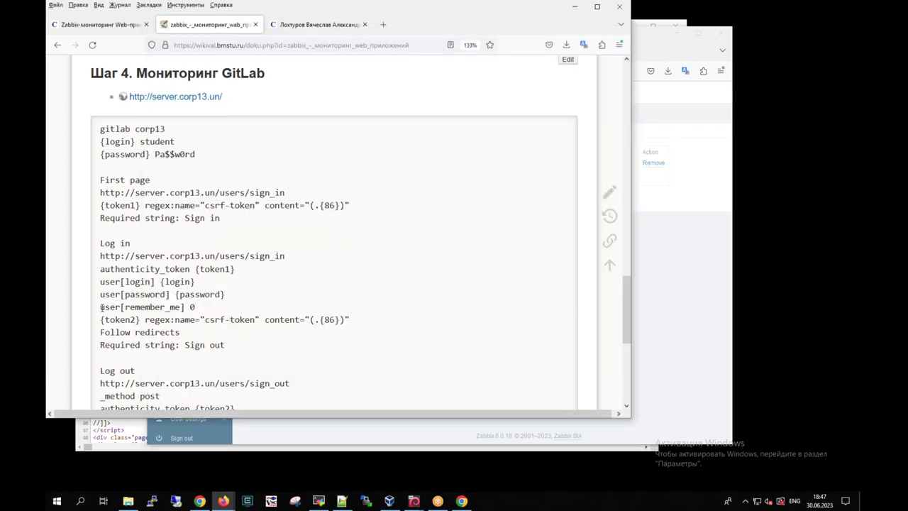
drag(100, 294, 170, 293)
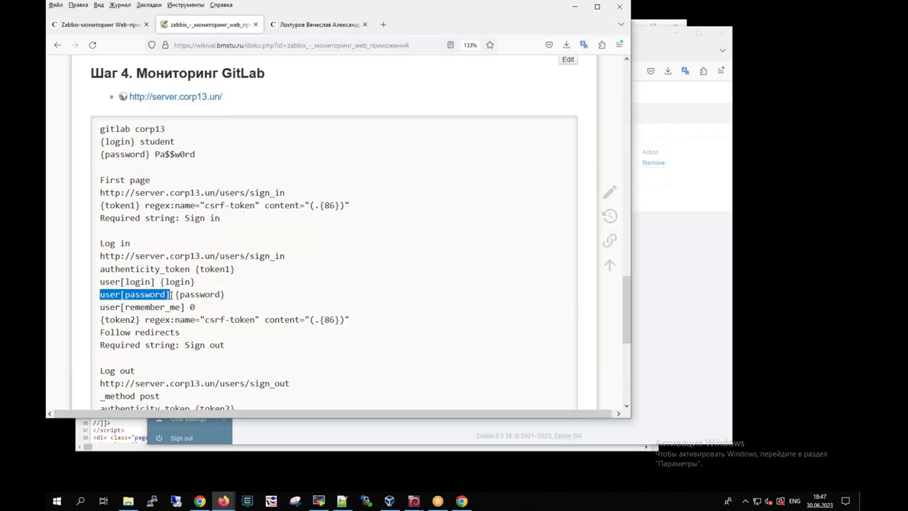
key(alt+Tab)
click(345, 282)
click(388, 282)
key(ctrl+v)
click(482, 286)
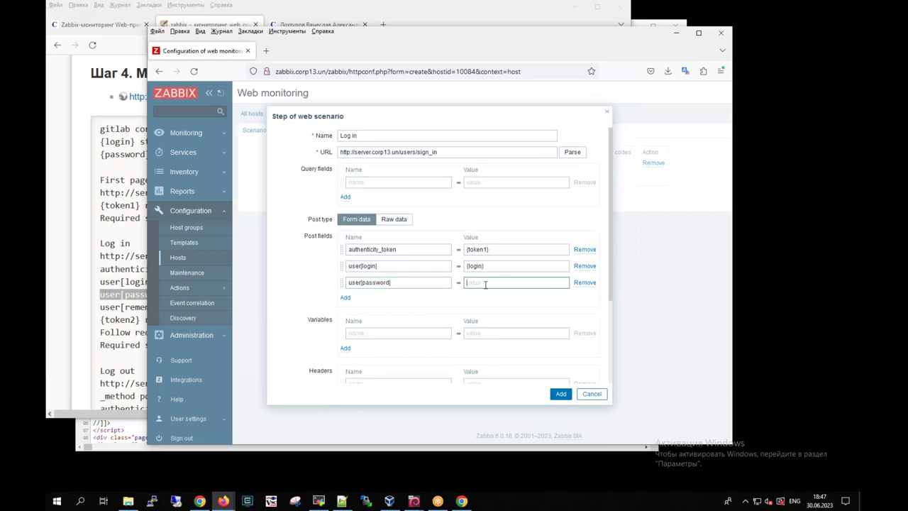
key(alt+Tab)
click(182, 306)
drag(175, 295, 225, 294)
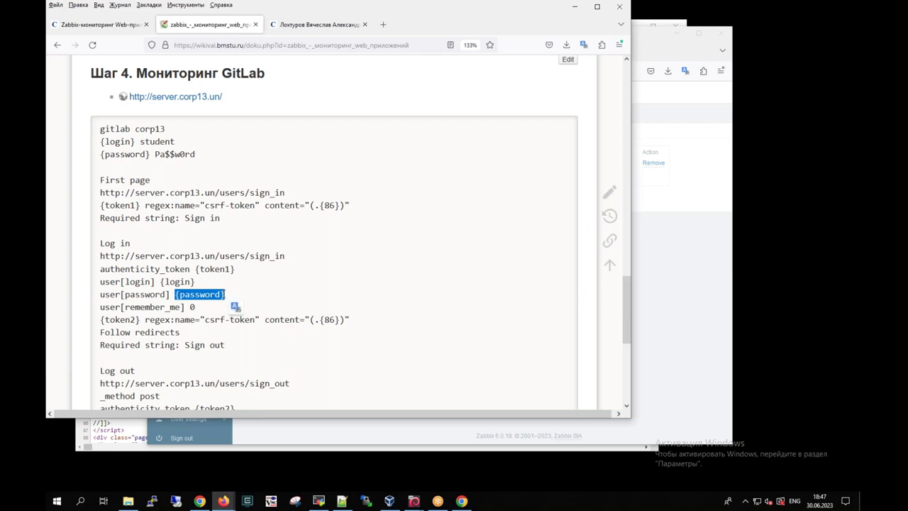
key(alt+Tab)
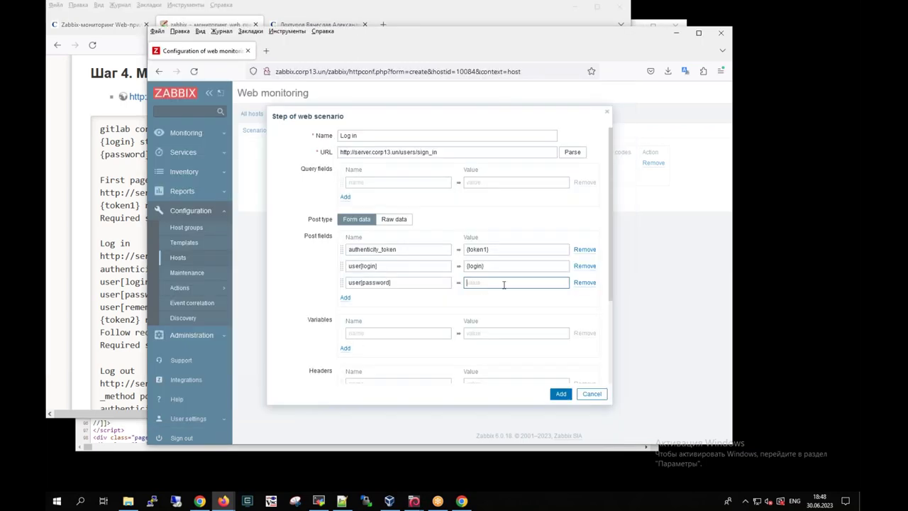
key(ctrl+v)
Add a fourth post field to the Log in step, copying the name user[remember_me] from the wiki and setting its value to 0
click(102, 313)
drag(101, 312, 186, 306)
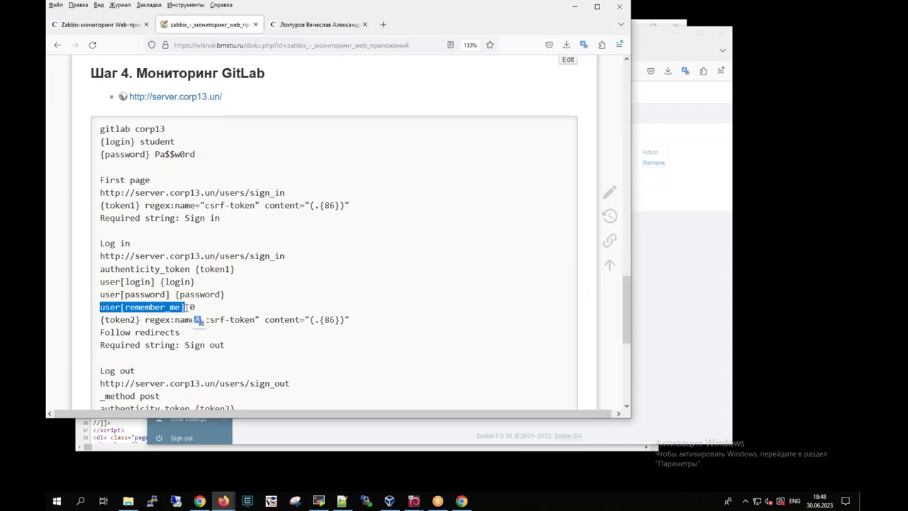
key(alt+Tab)
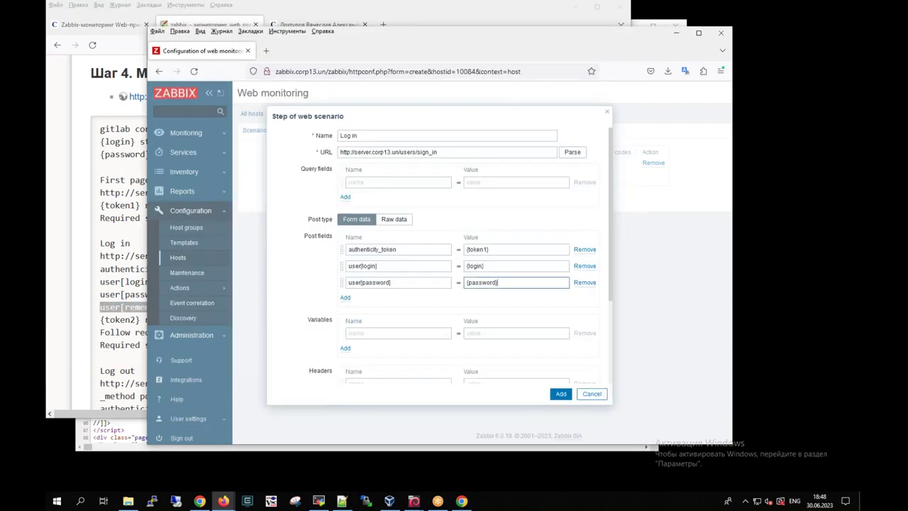
click(345, 298)
click(376, 299)
key(ctrl+v)
click(483, 300)
text(0)
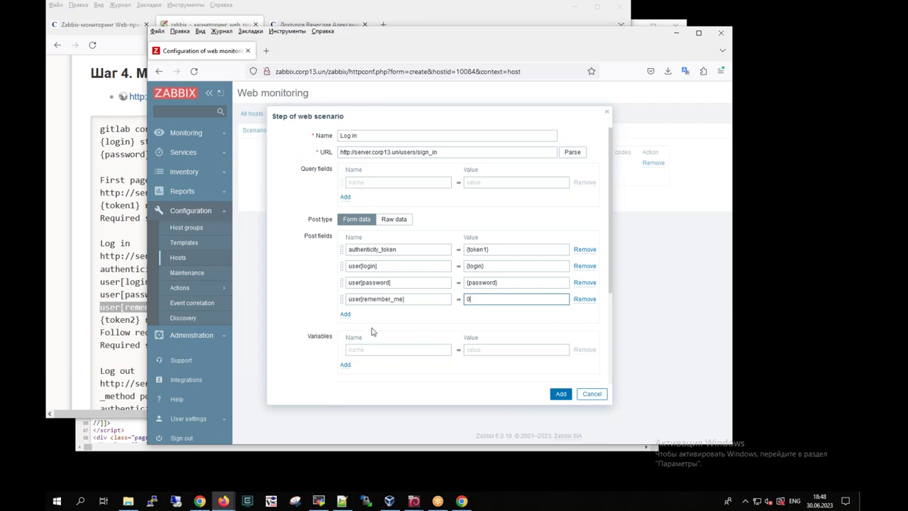
Name the Log in step's first variable {token2}, copying the name from the wiki
drag(610, 258, 614, 298)
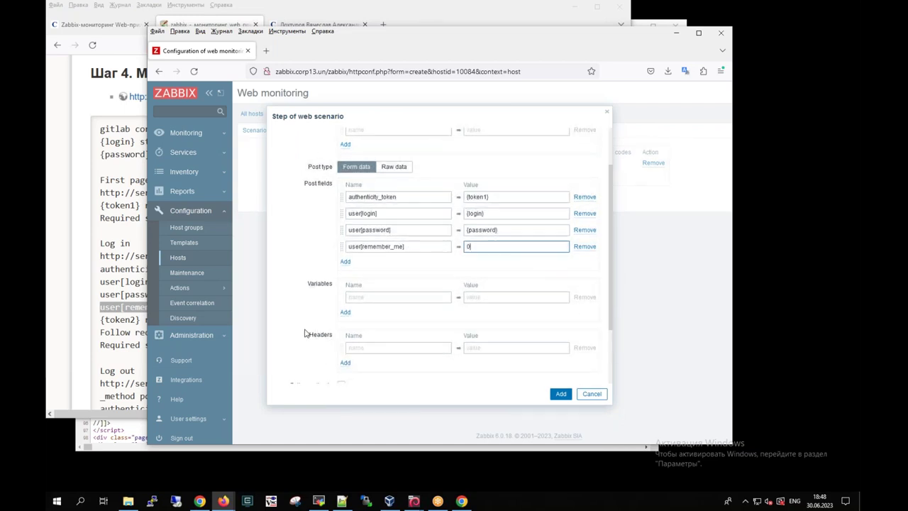
click(112, 314)
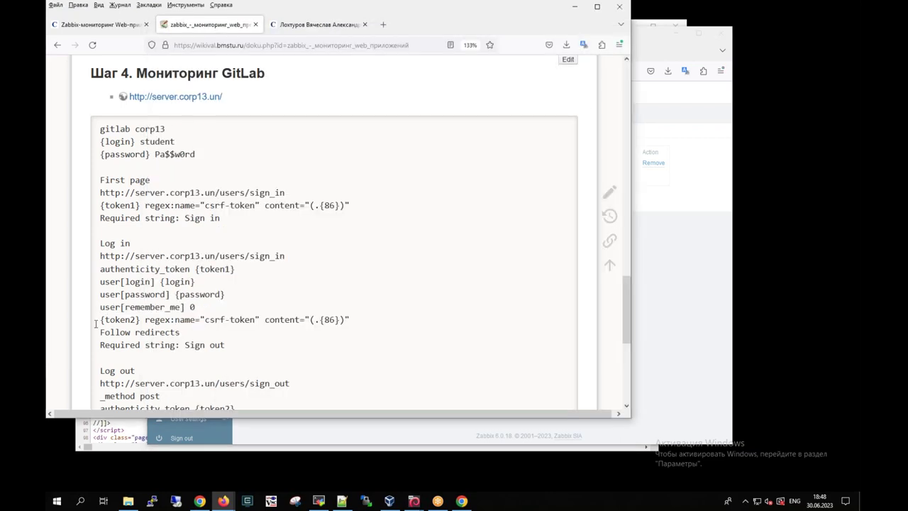
drag(100, 320, 139, 320)
key(ctrl+c)
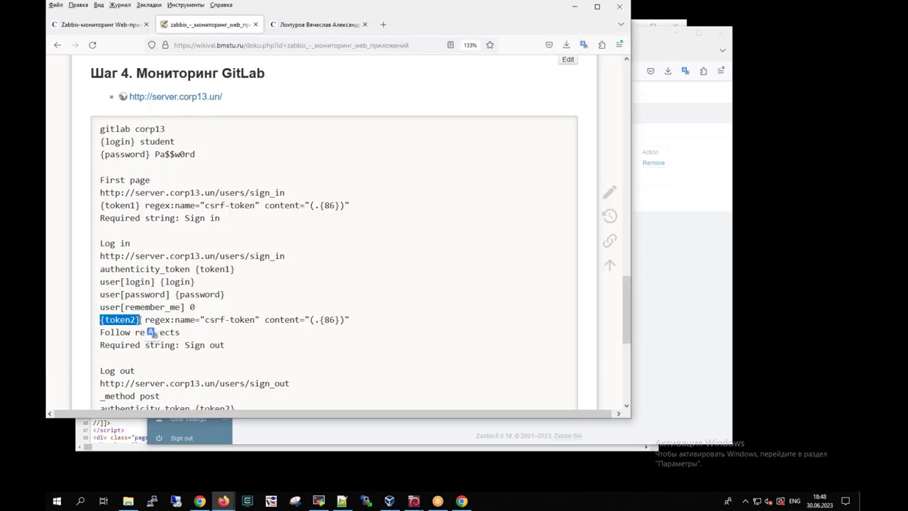
click(664, 307)
click(402, 298)
key(ctrl+v)
Set the {token2} variable's value to regex:name="csrf-token" content="(.{86})", copied from the wiki
click(83, 309)
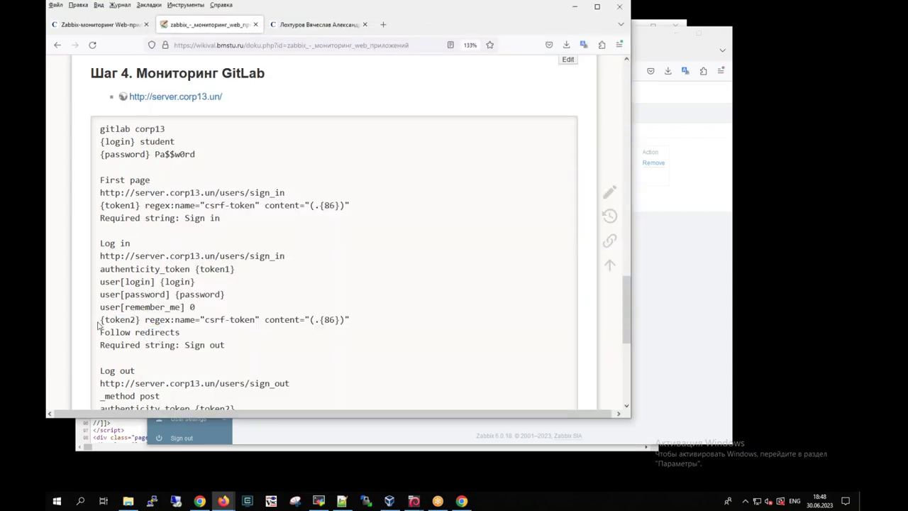
drag(145, 320, 350, 320)
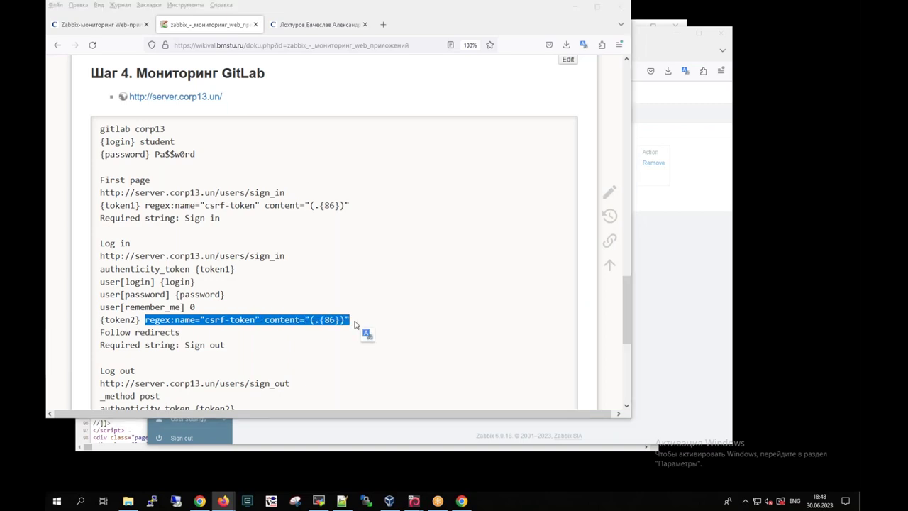
key(ctrl+c)
key(alt+Tab)
click(484, 297)
key(ctrl+v)
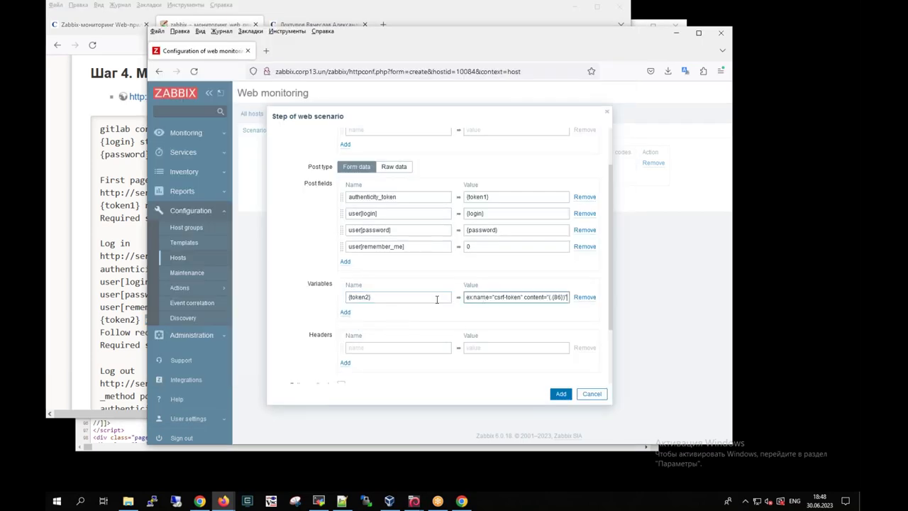
Set the Log in step's required string to "Sign out", taken from the wiki
click(129, 346)
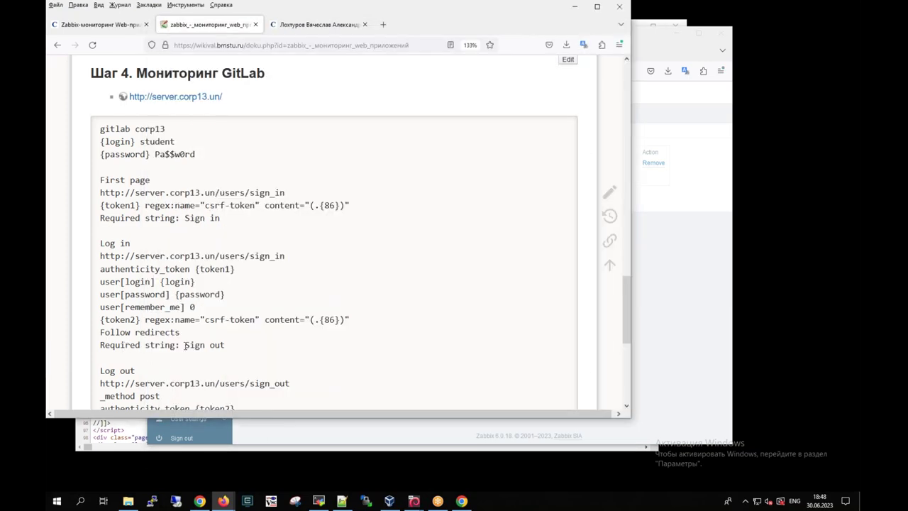
drag(186, 345, 237, 346)
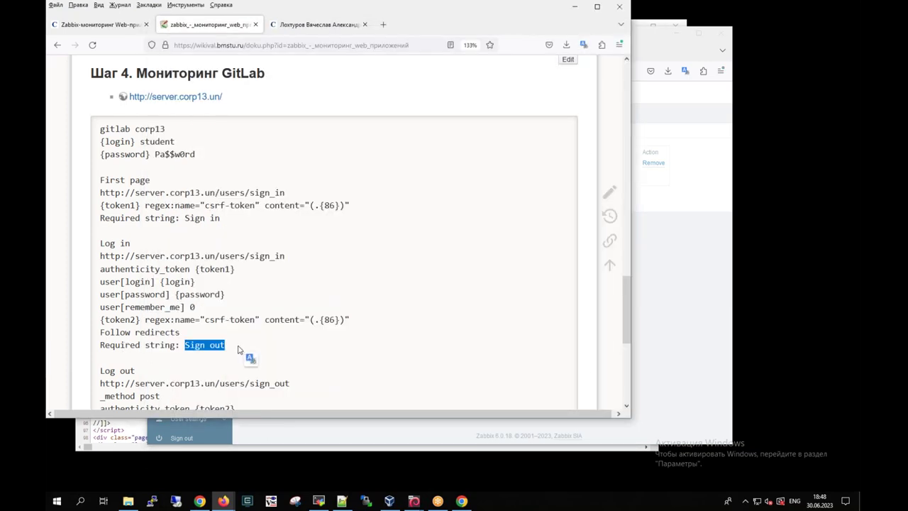
key(alt+Tab)
drag(611, 319, 610, 361)
click(374, 364)
text(Sign out)
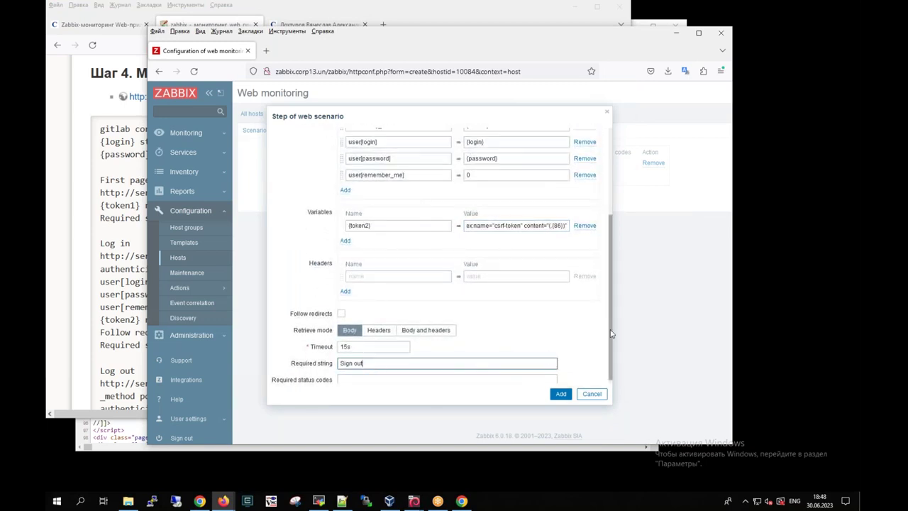
Set the Log in step's required status code to 200 and add the step to the scenario
scroll(607, 340, down, 1)
click(388, 374)
text(200)
drag(611, 238, 624, 280)
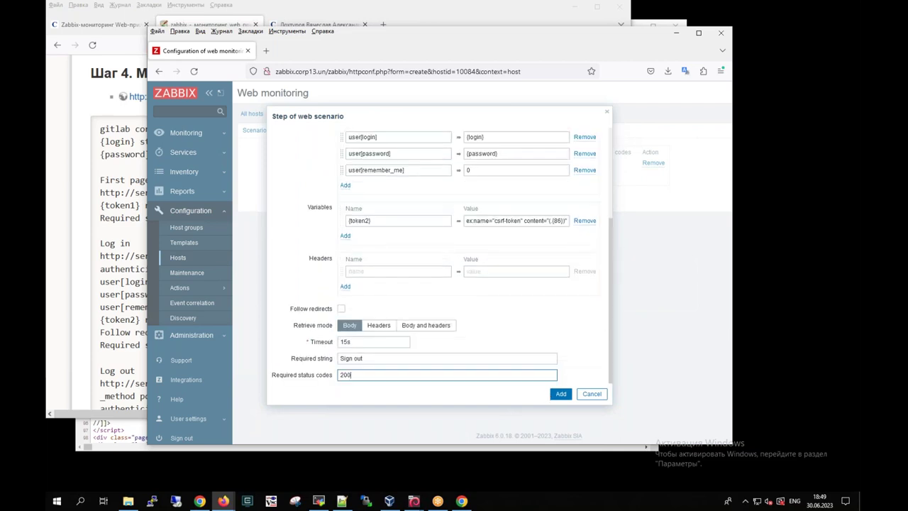
click(560, 395)
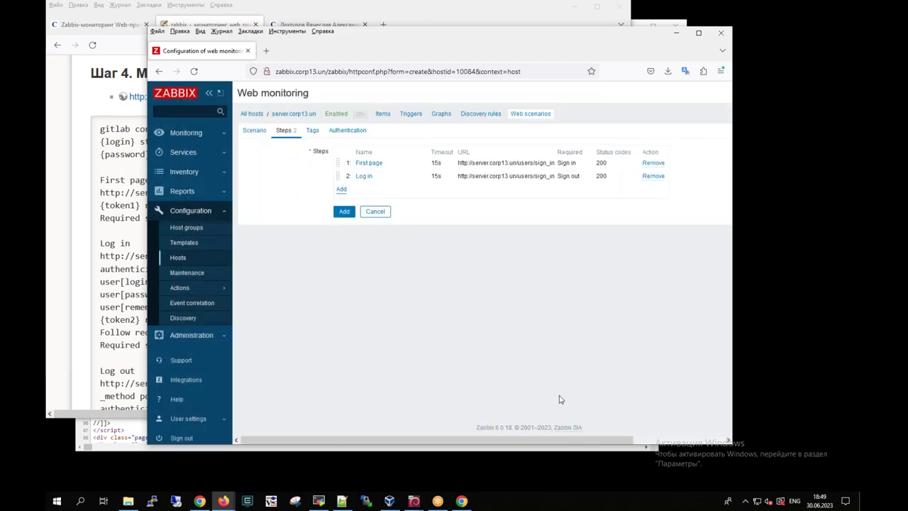
click(341, 189)
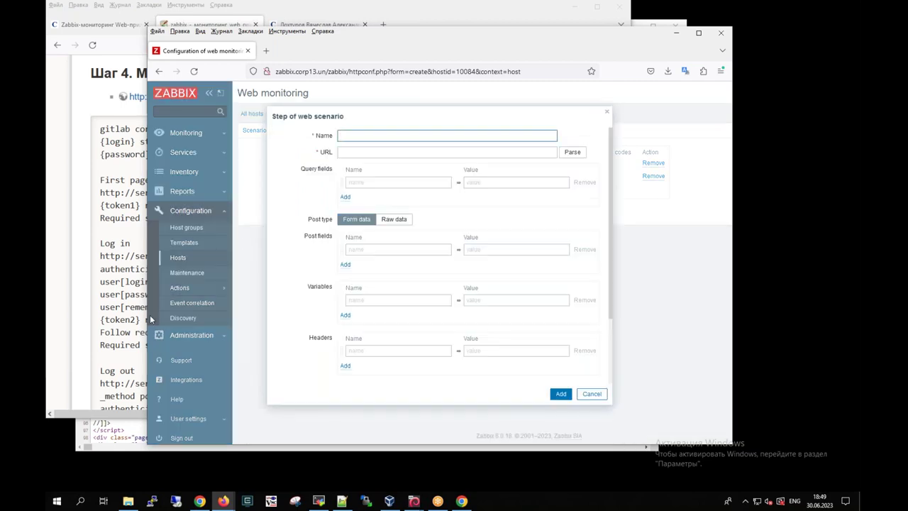
click(113, 342)
click(111, 365)
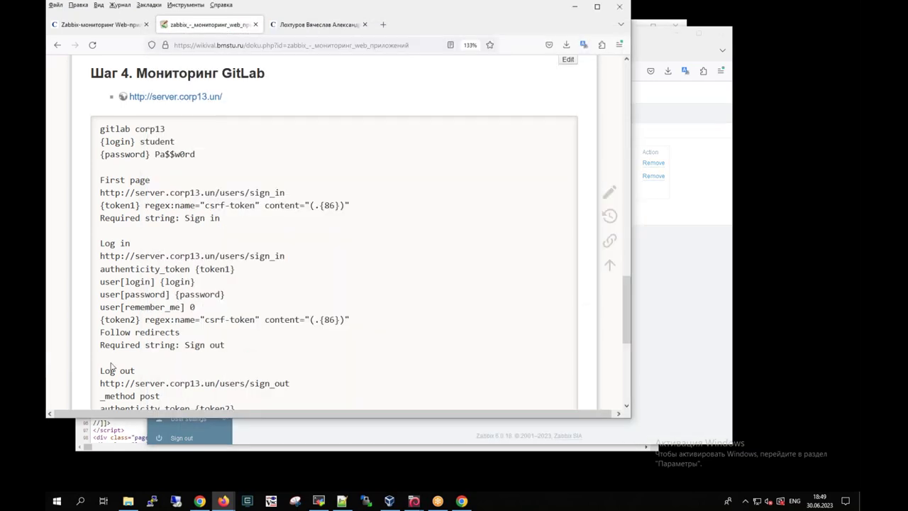
scroll(135, 358, down, 3)
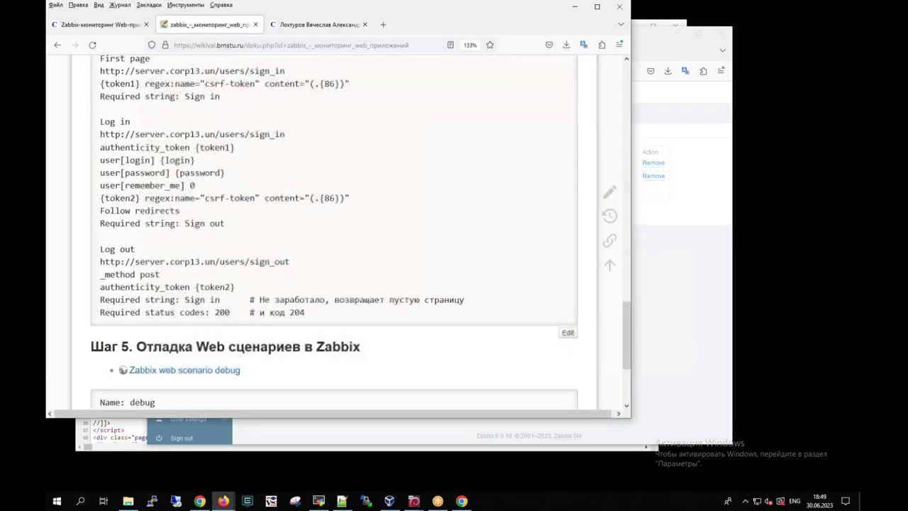
drag(101, 266, 291, 266)
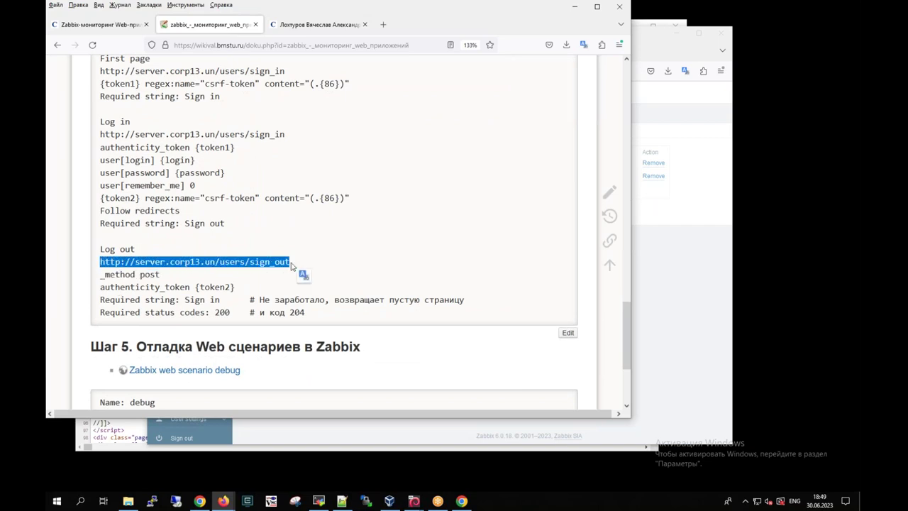
key(alt+Tab)
click(359, 152)
key(ctrl+v)
key(shift+Tab)
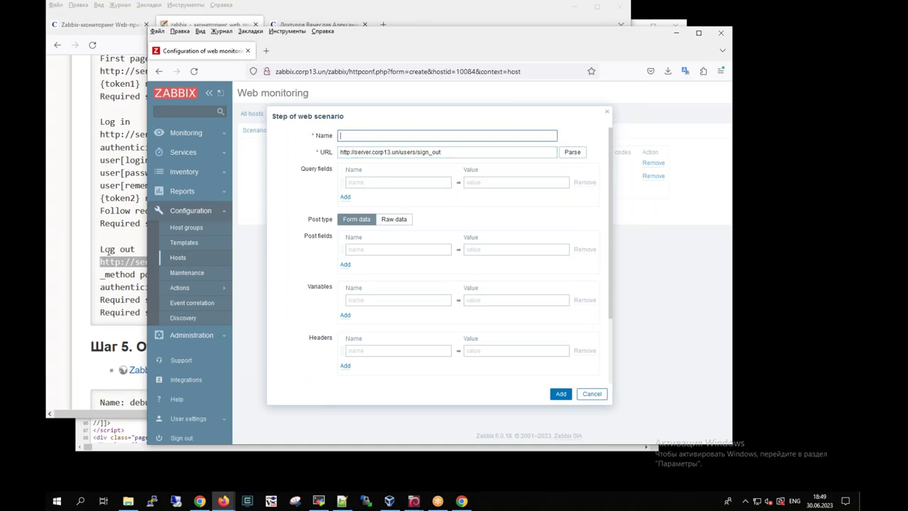
Name the third scenario step "Log out", copying the name from the wiki
key(alt+Tab)
drag(100, 249, 137, 251)
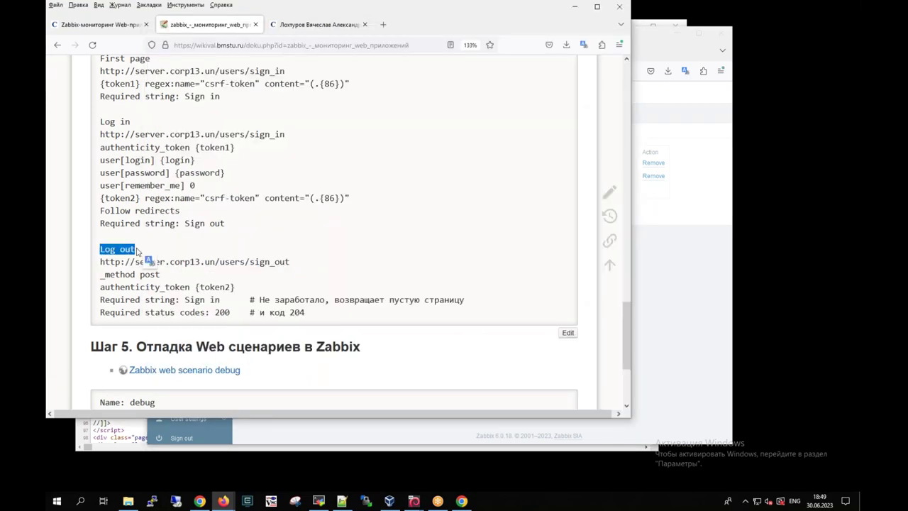
key(alt+Tab)
click(397, 137)
key(ctrl+v)
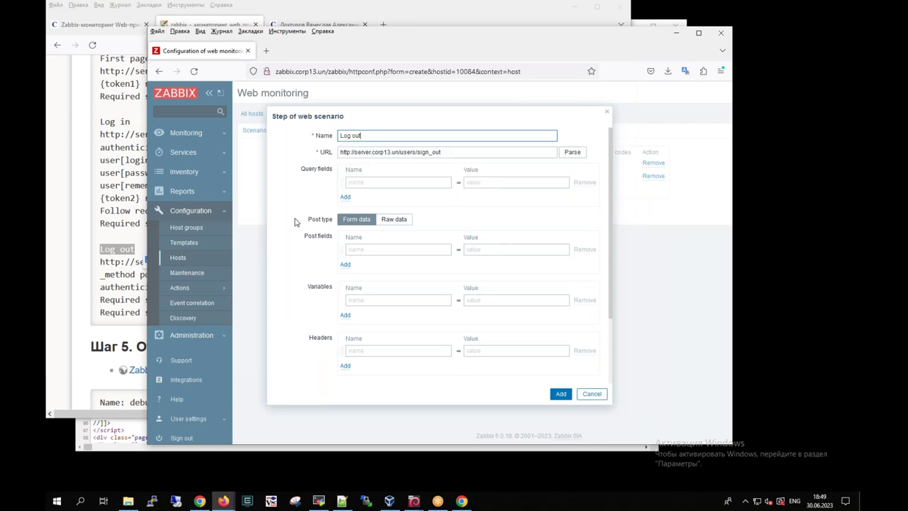
Name the Log out step's first post field _method, copying the name from the wiki
click(106, 278)
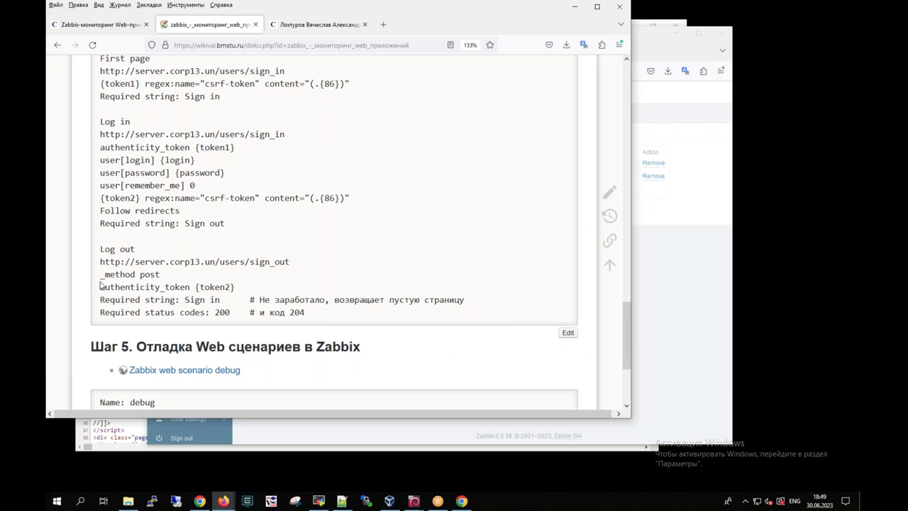
drag(100, 274, 137, 274)
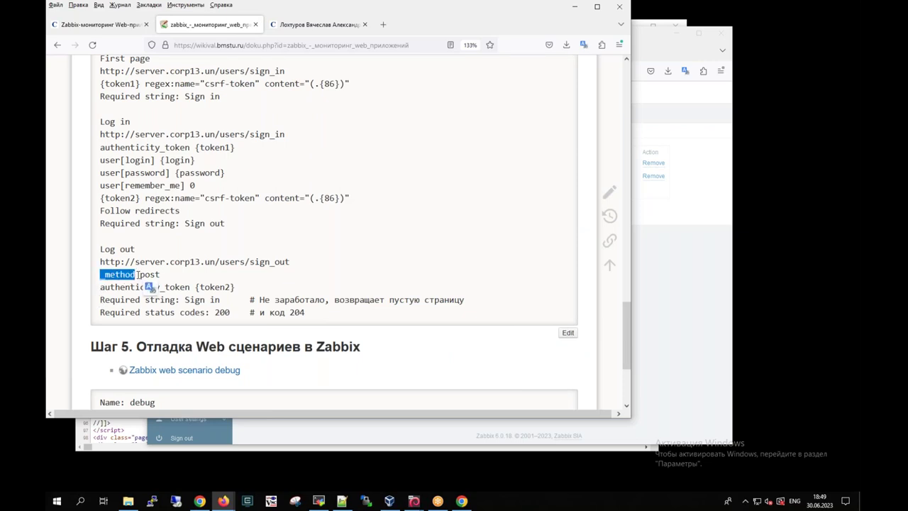
key(alt+Tab)
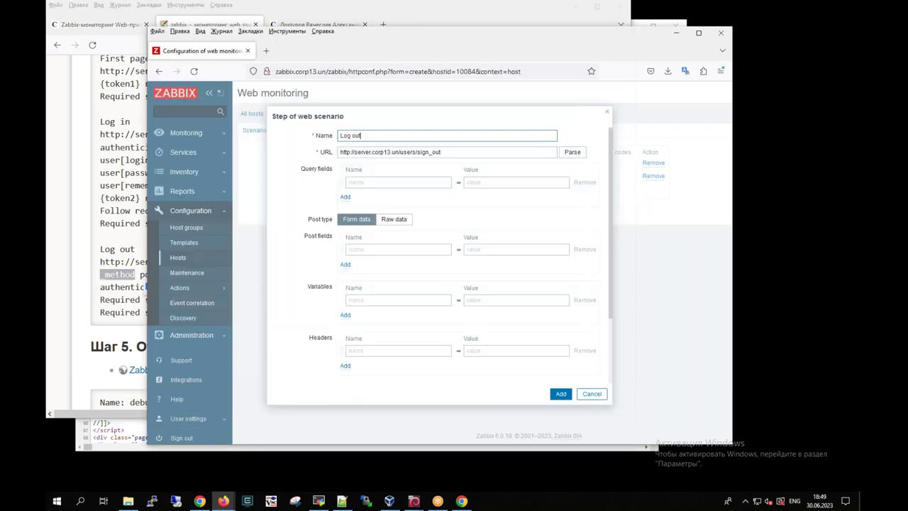
click(374, 248)
key(ctrl+v)
Set the value of the _method post field to post, copied from the wiki
click(477, 249)
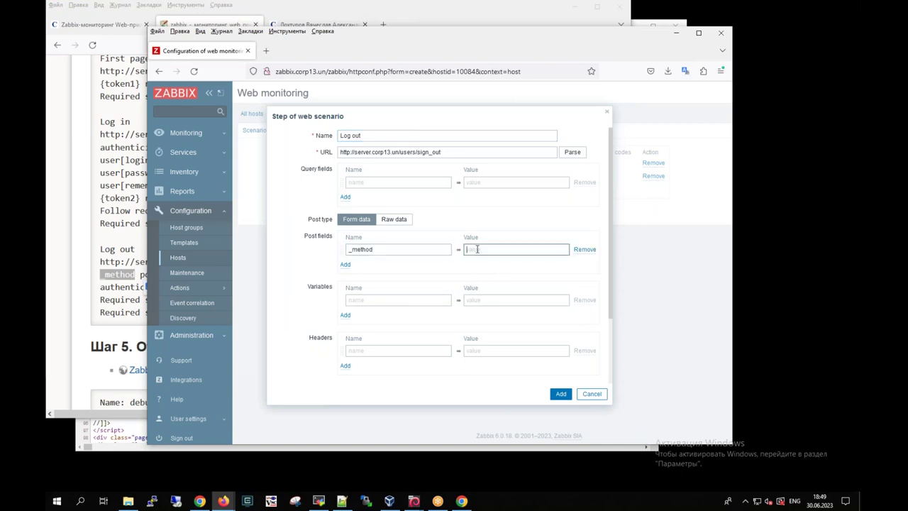
click(111, 274)
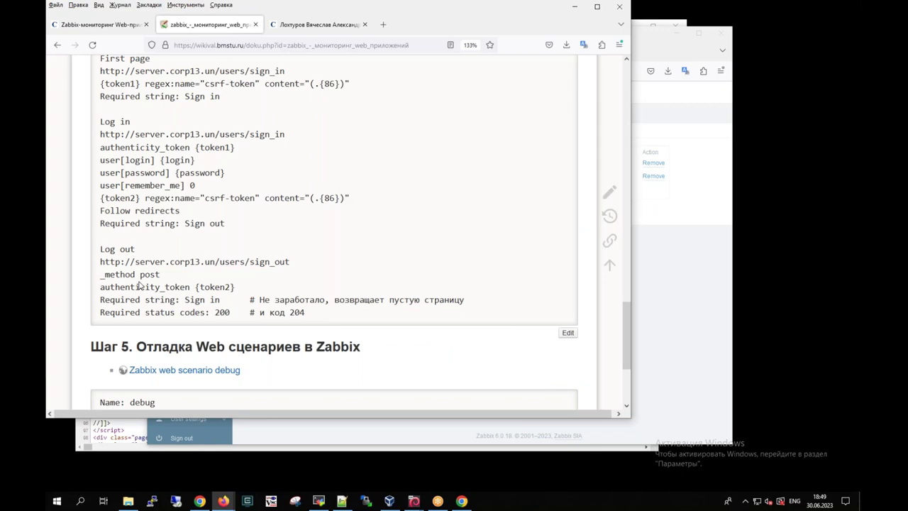
drag(140, 273, 161, 275)
key(ctrl+c)
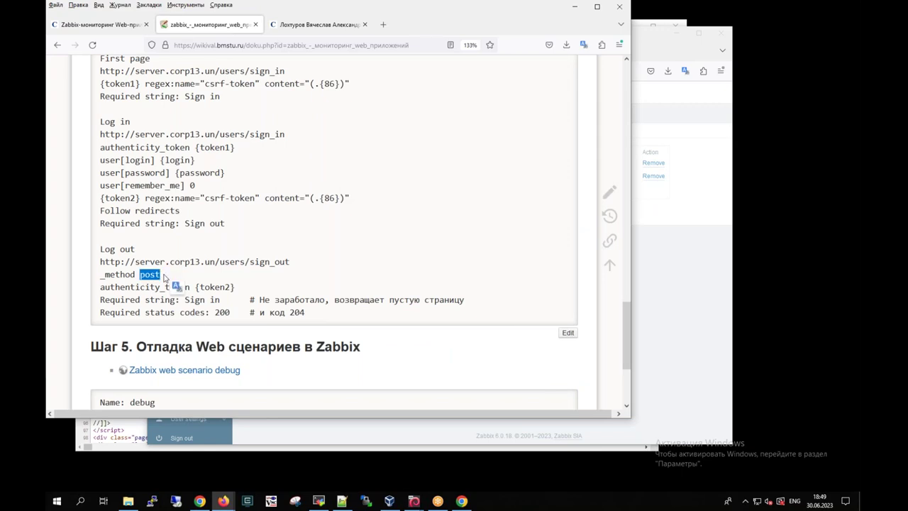
key(alt+Tab)
key(ctrl+v)
Enter authenticity_token, copied from the wiki, as the name of the Log out step's first variable
click(347, 300)
click(124, 297)
drag(100, 287, 190, 287)
key(ctrl+c)
key(alt+Tab)
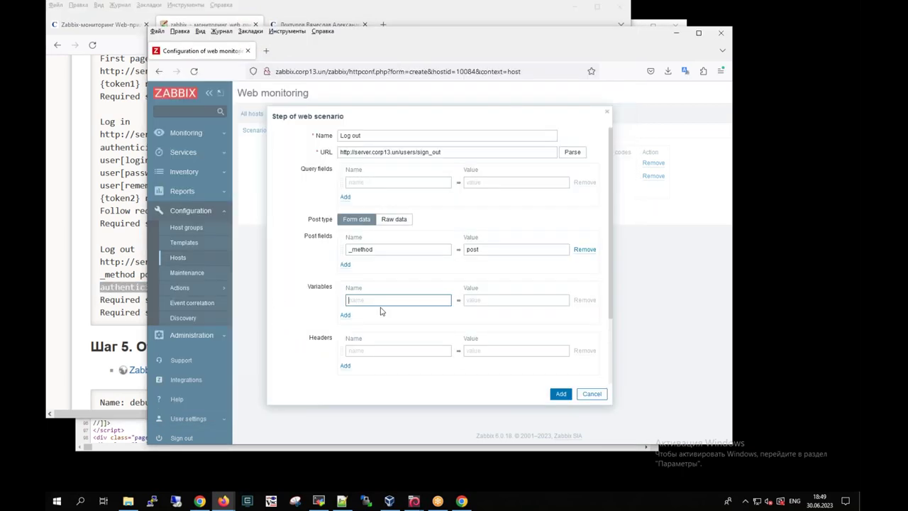
key(ctrl+v)
Set the value of the authenticity_token variable to {token2}, copied from the wiki
click(485, 299)
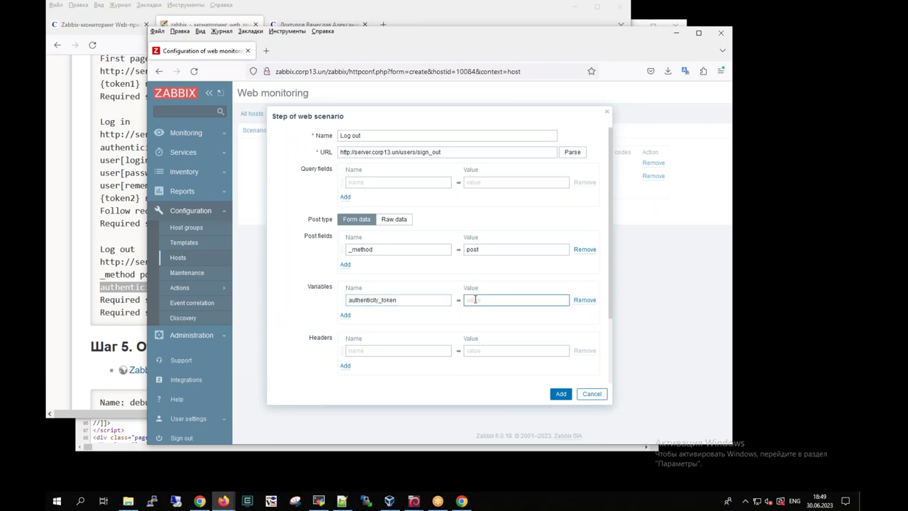
drag(418, 166, 447, 161)
click(125, 292)
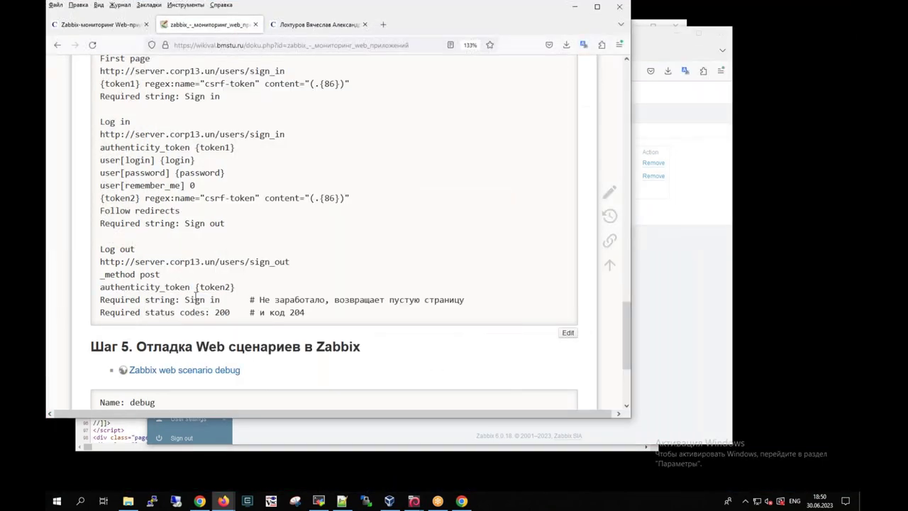
double_click(214, 286)
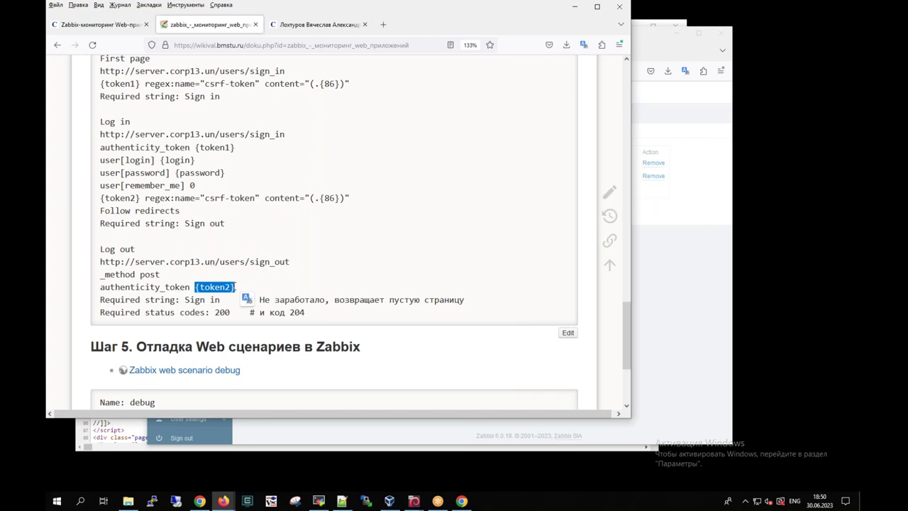
key(ctrl+c)
key(alt+Tab)
click(509, 300)
key(ctrl+v)
Enable following redirects for the Log out step and set its required string to "Sign in", taken from the wiki
drag(608, 314, 611, 346)
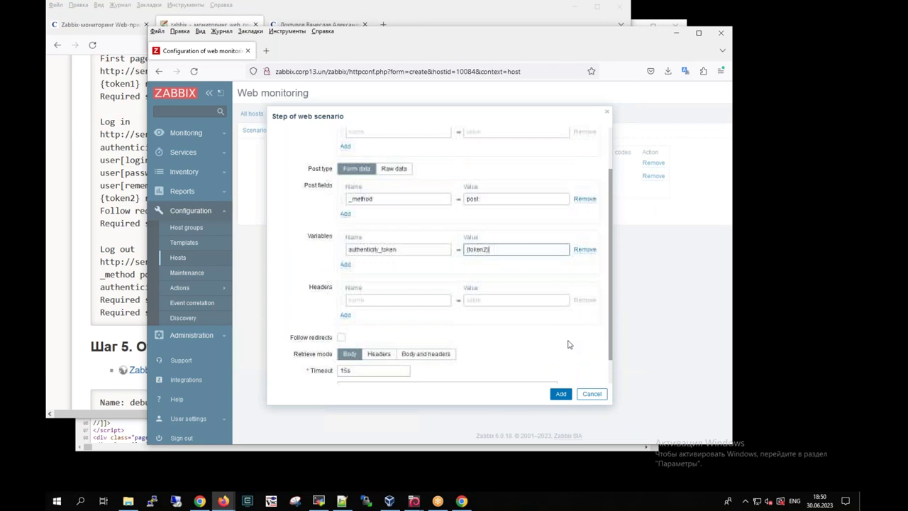
click(343, 338)
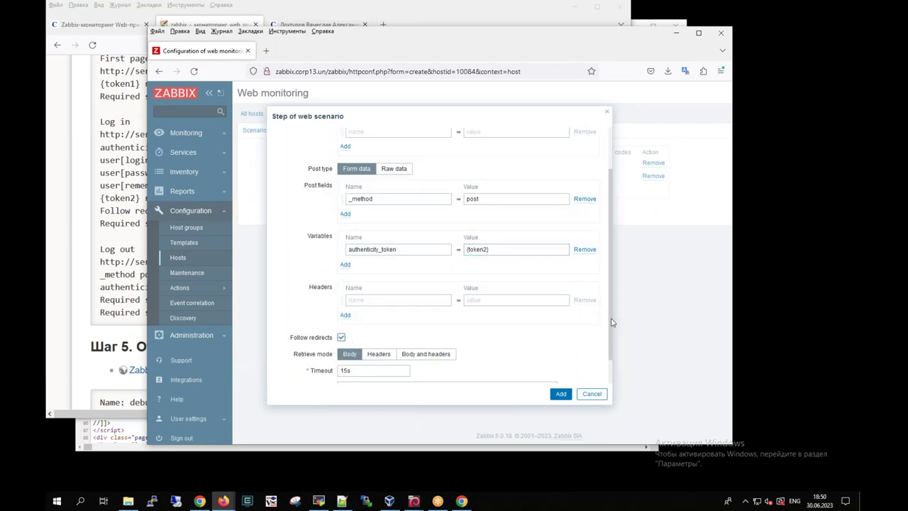
drag(608, 324, 612, 356)
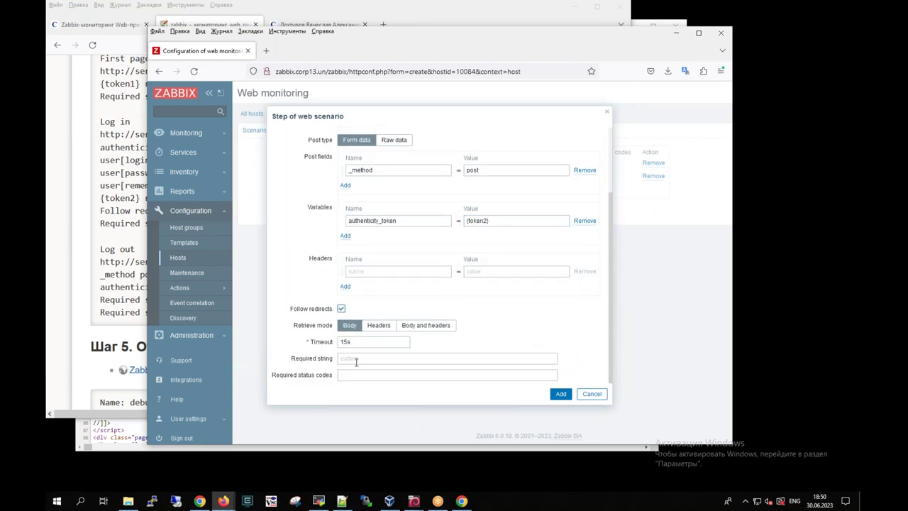
click(134, 323)
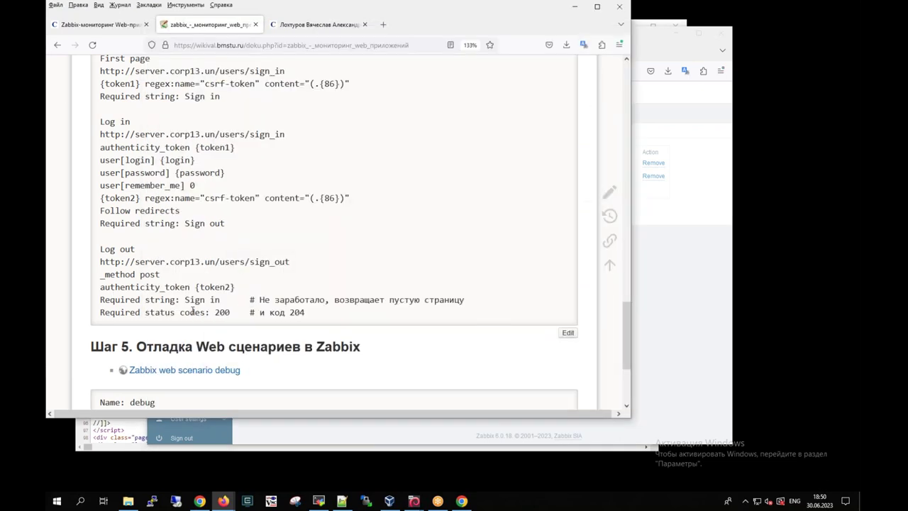
drag(184, 299, 222, 300)
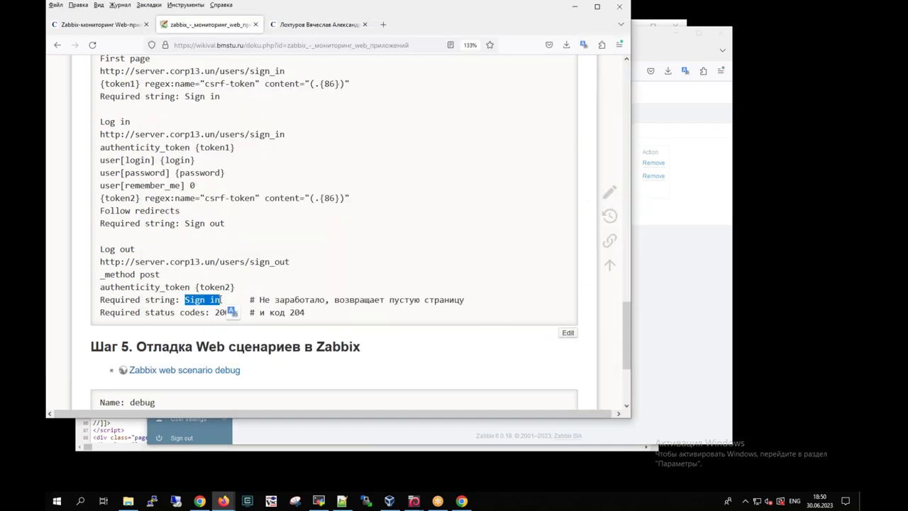
key(alt+Tab)
click(339, 356)
key(ctrl+v)
Set the Log out step's required status code to 200, copied from the wiki
click(349, 377)
click(90, 316)
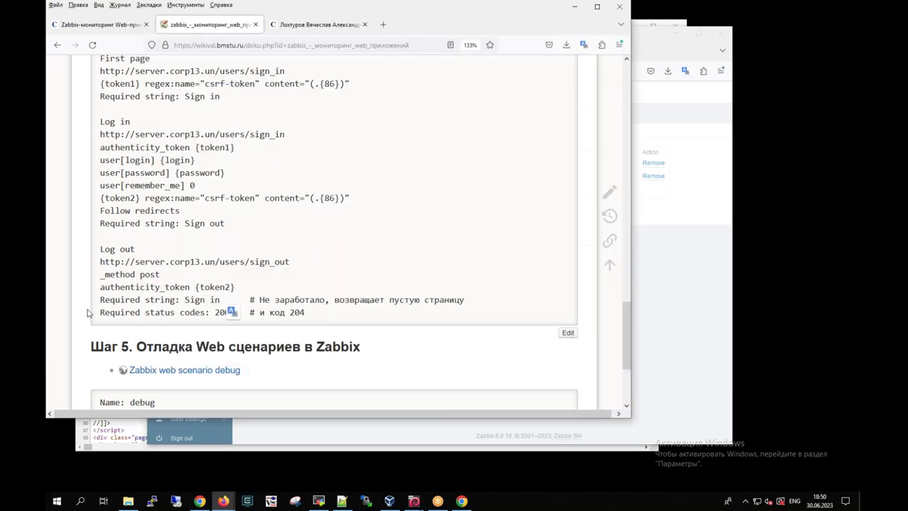
double_click(223, 312)
drag(214, 313, 231, 313)
key(alt+Tab)
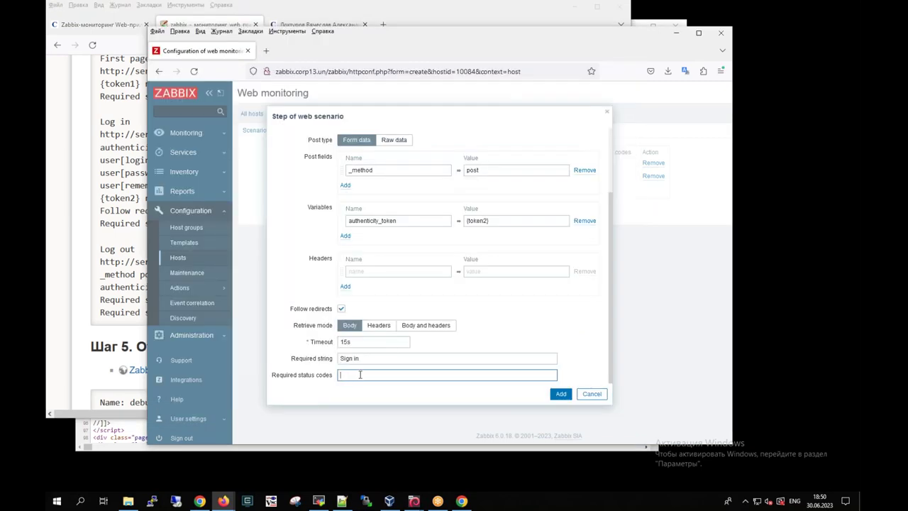
key(ctrl+v)
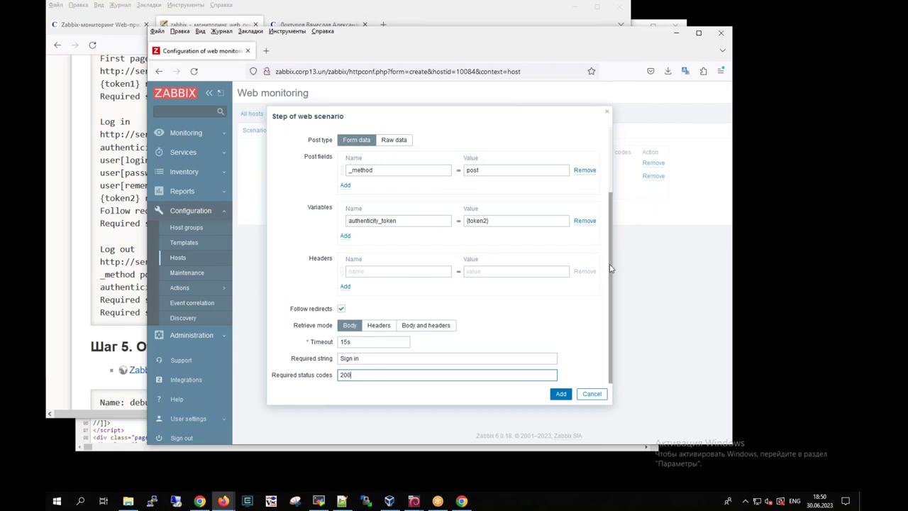
Add the Log out step to the scenario and try to save the new web scenario
drag(610, 274, 616, 175)
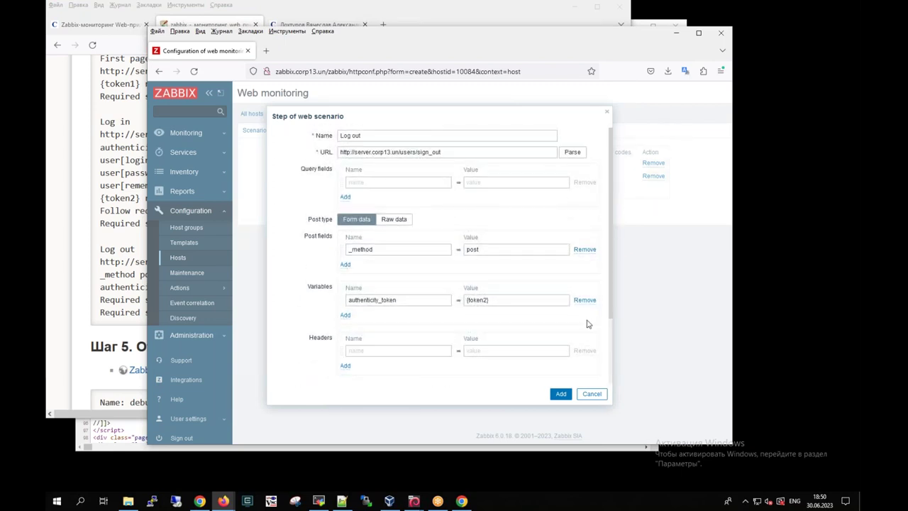
click(560, 393)
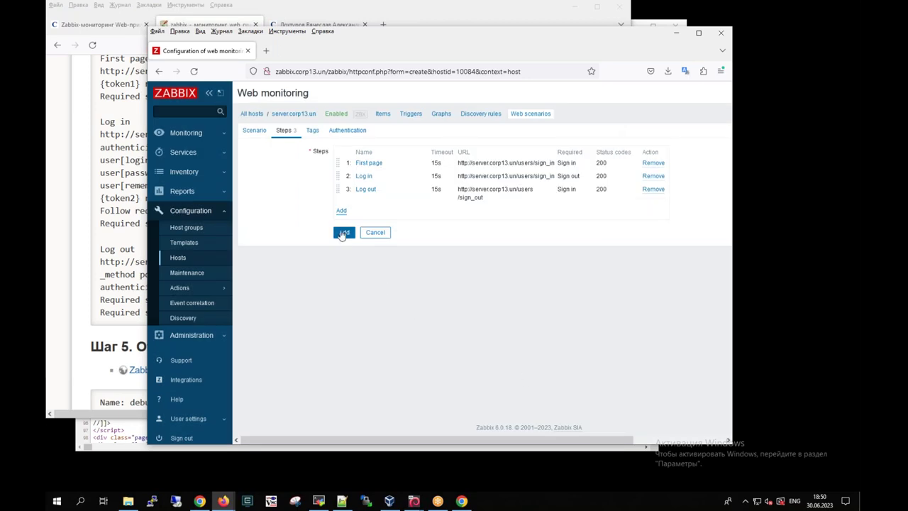
click(343, 232)
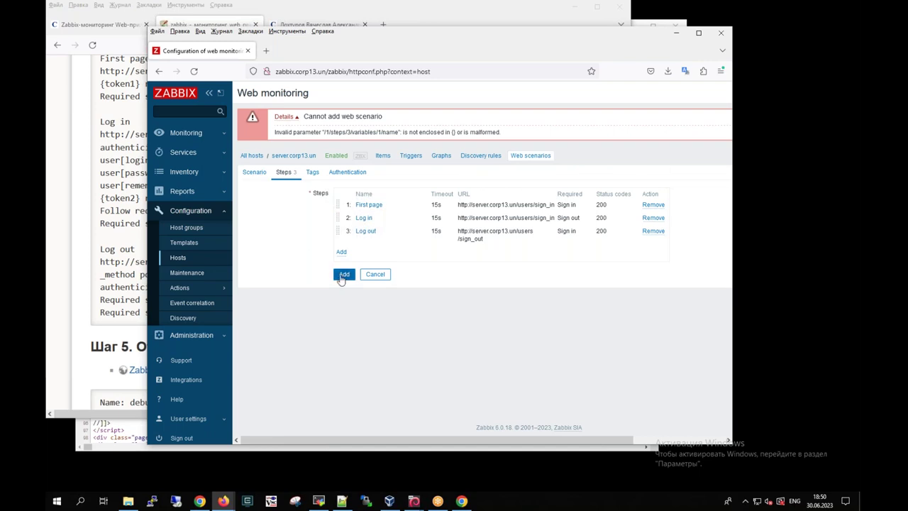
Check the scenario's general settings and the First page step's variable, redirect and required-response settings for errors
click(254, 173)
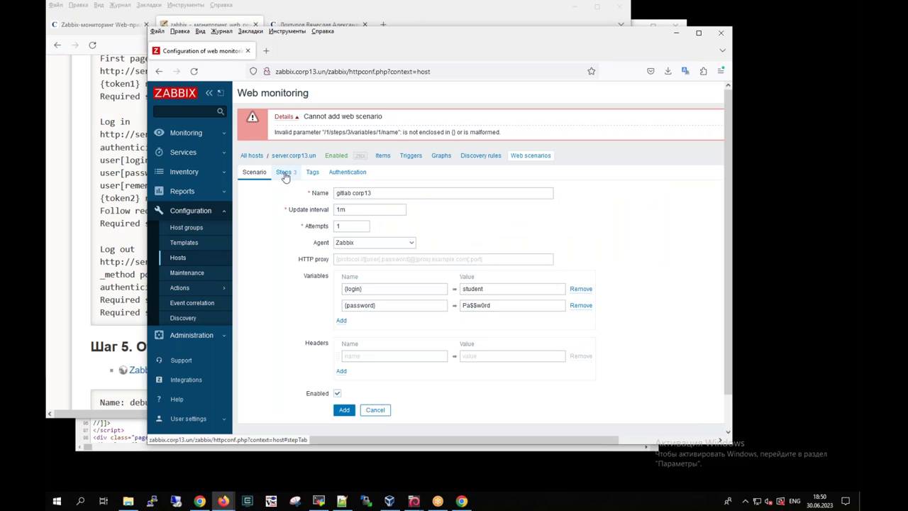
click(389, 193)
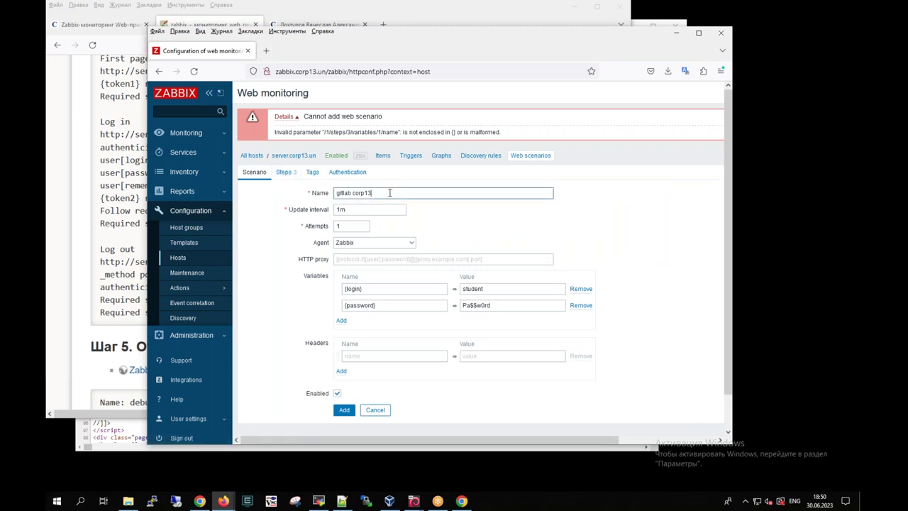
click(418, 306)
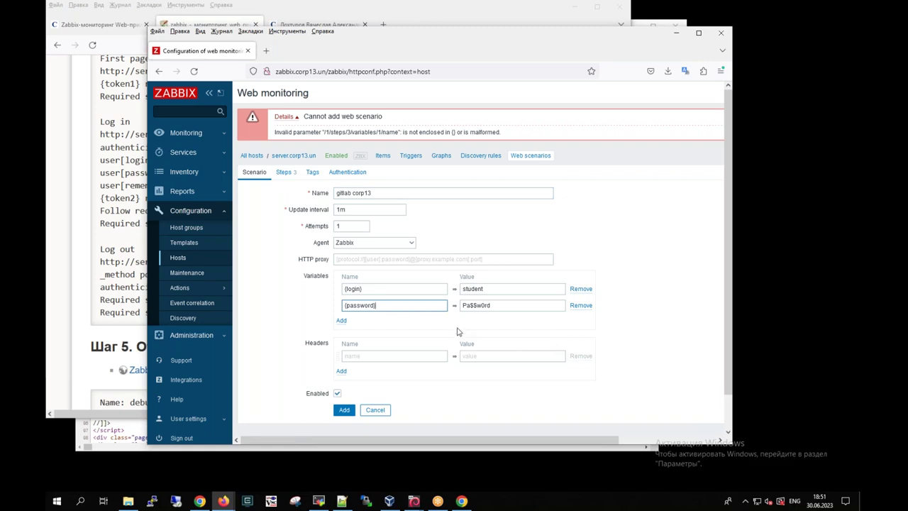
click(287, 173)
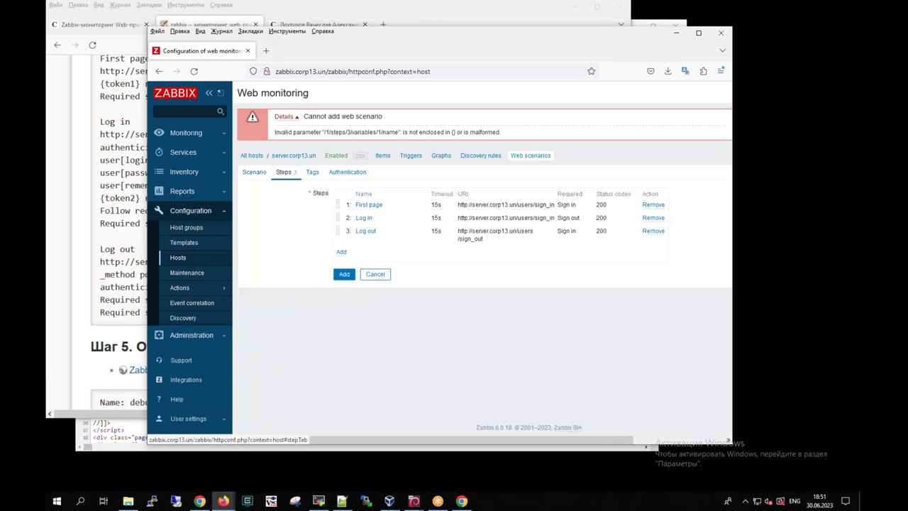
click(369, 204)
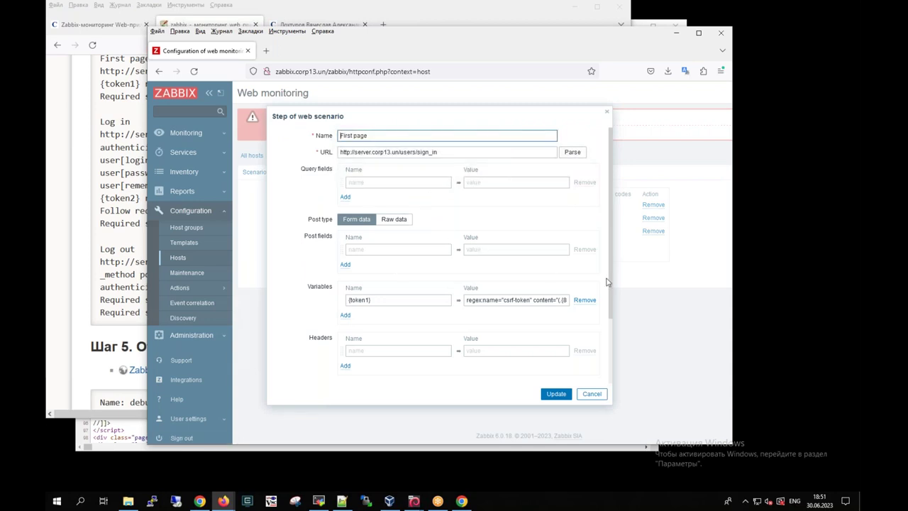
drag(532, 300, 567, 300)
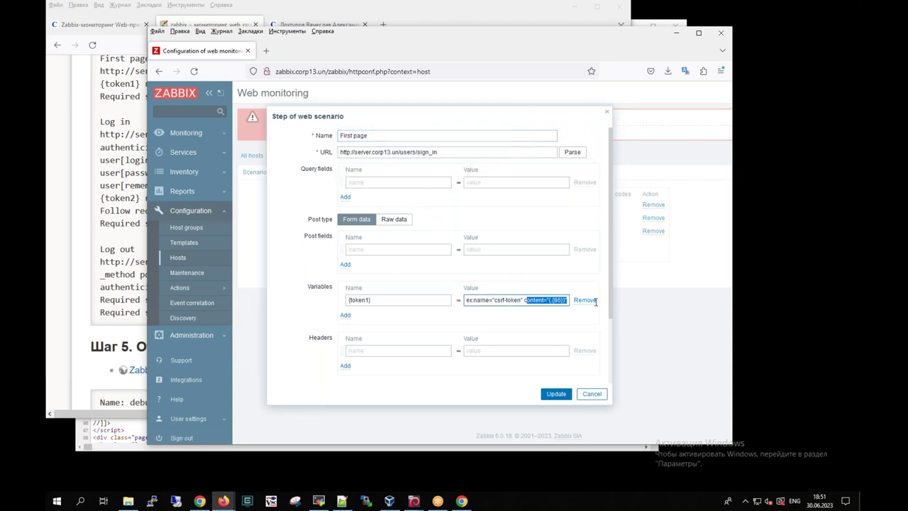
click(458, 153)
drag(608, 283, 612, 344)
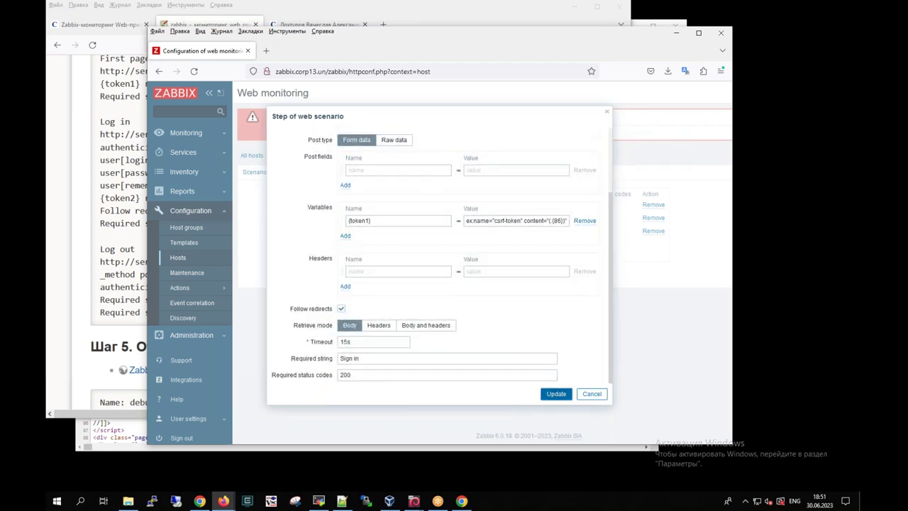
click(555, 394)
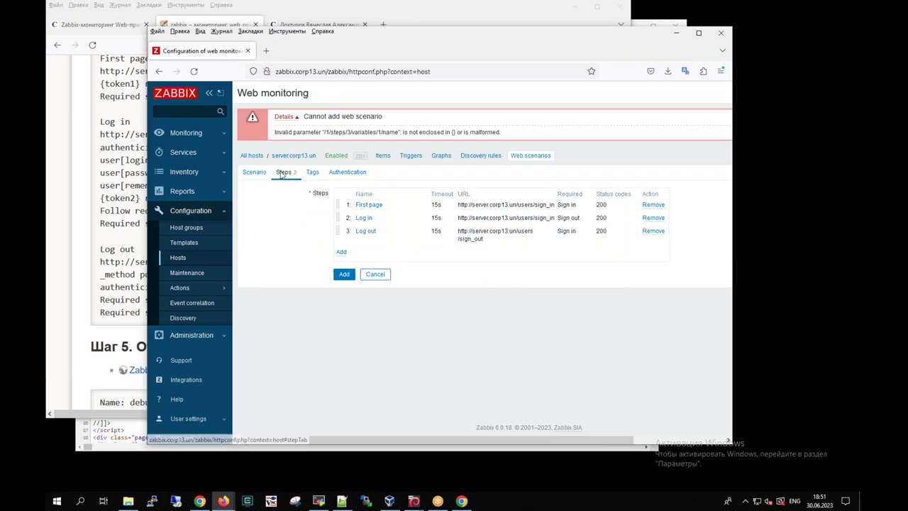
Compare the scenario's {login} and {password} variables with the wiki and try to save the scenario again
click(255, 173)
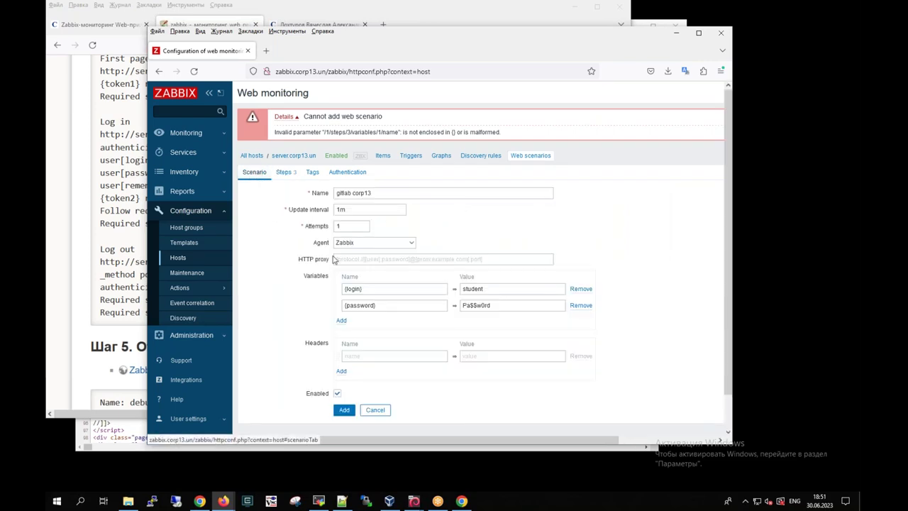
click(380, 289)
key(Tab)
click(502, 305)
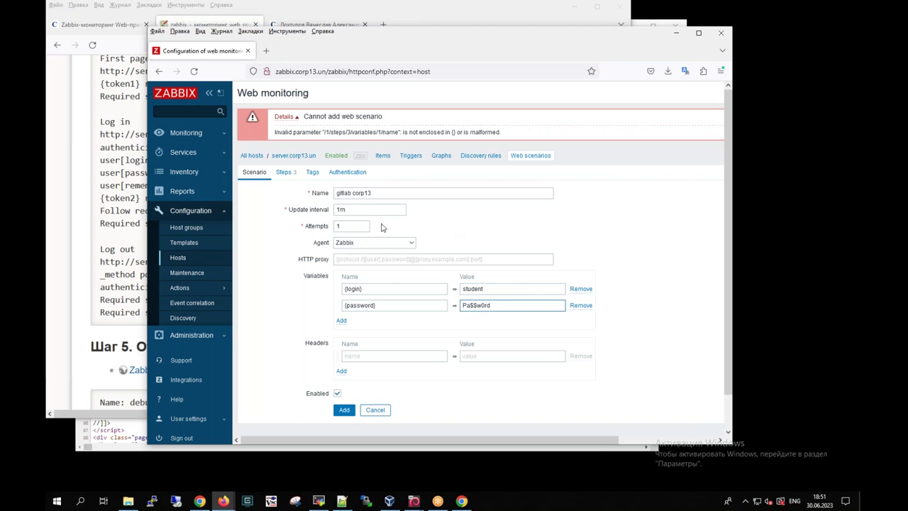
click(285, 175)
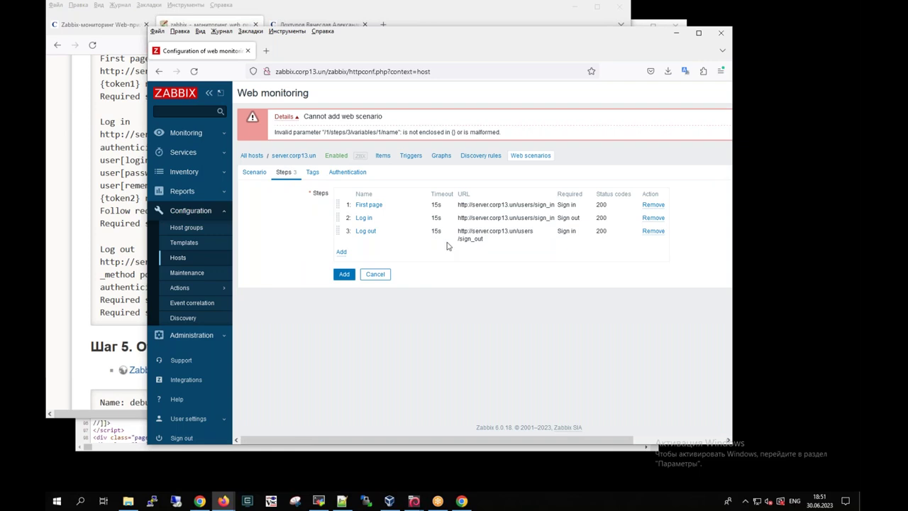
click(254, 171)
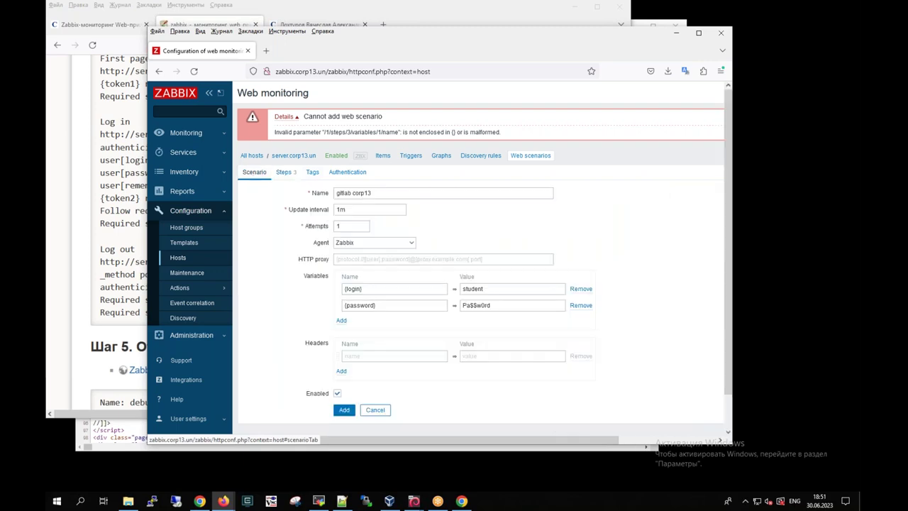
click(388, 288)
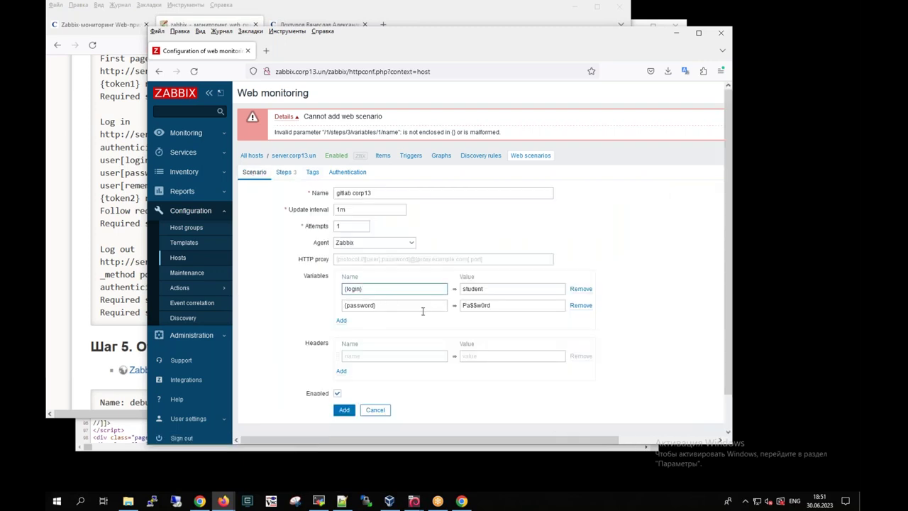
click(123, 159)
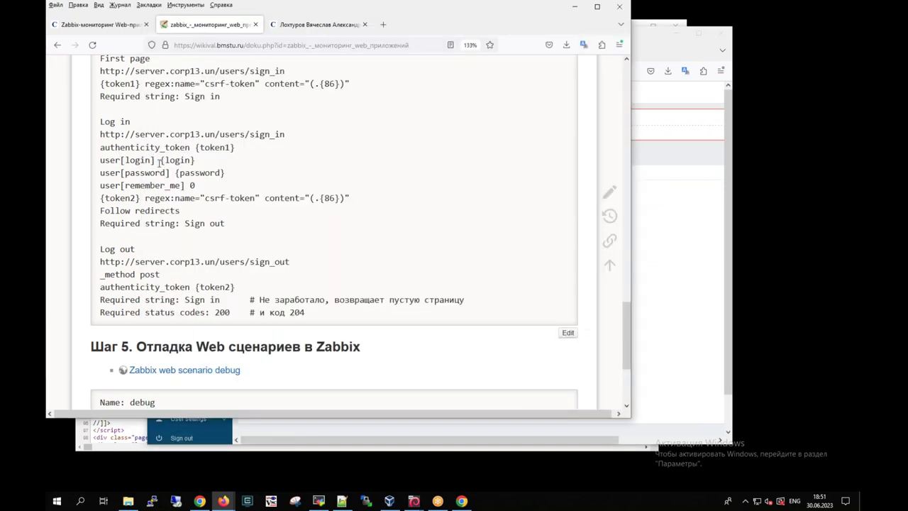
scroll(222, 171, up, 3)
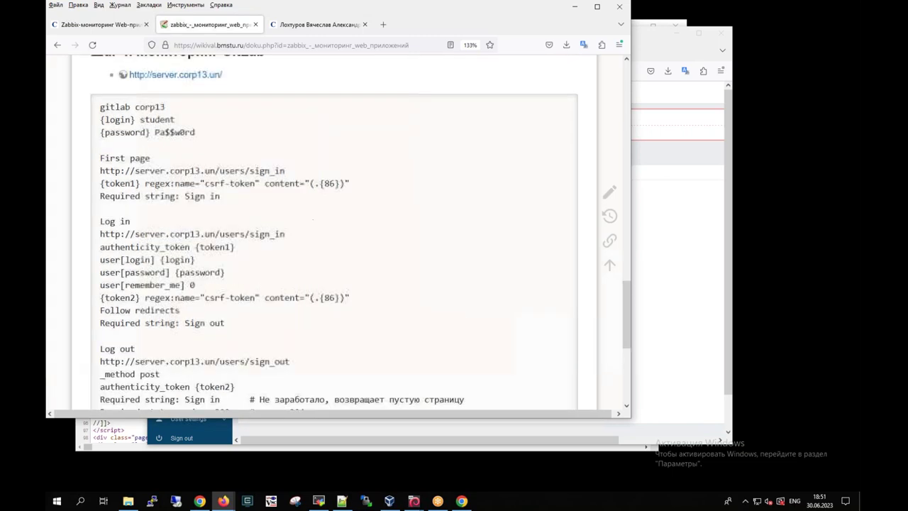
click(667, 312)
click(401, 293)
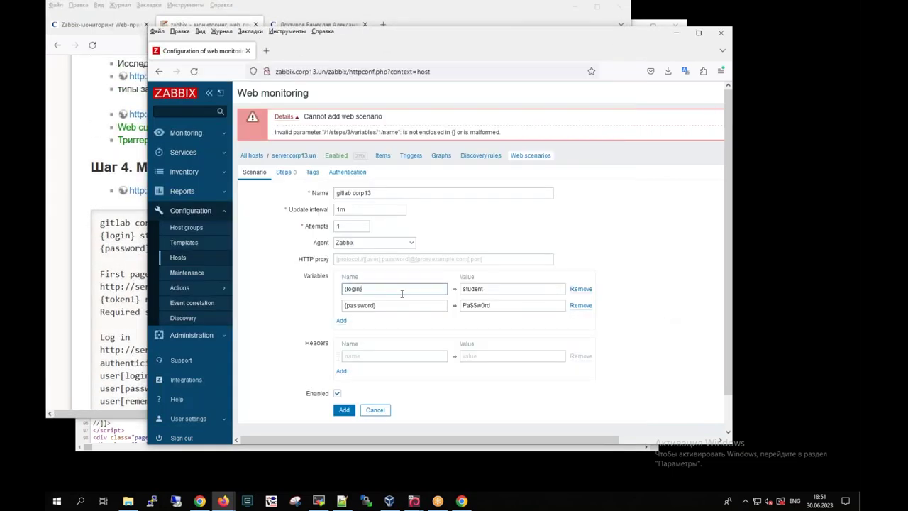
click(502, 289)
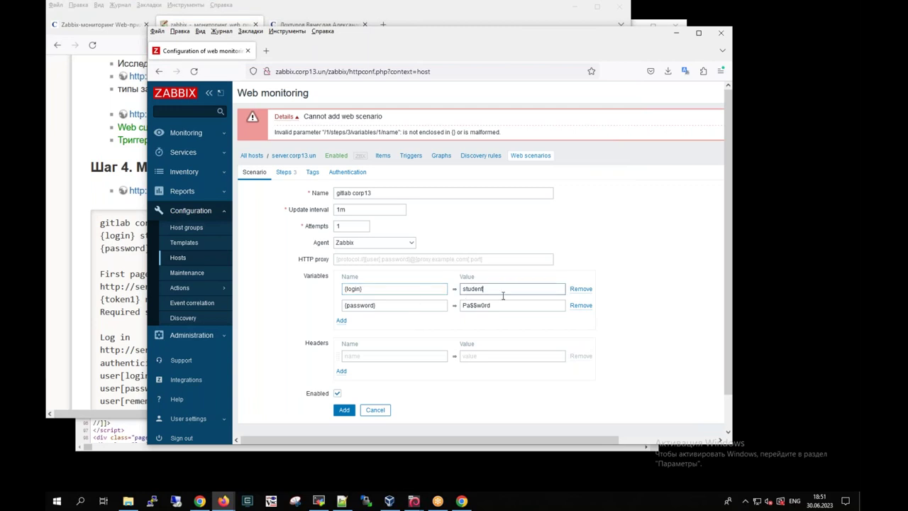
click(513, 306)
click(344, 410)
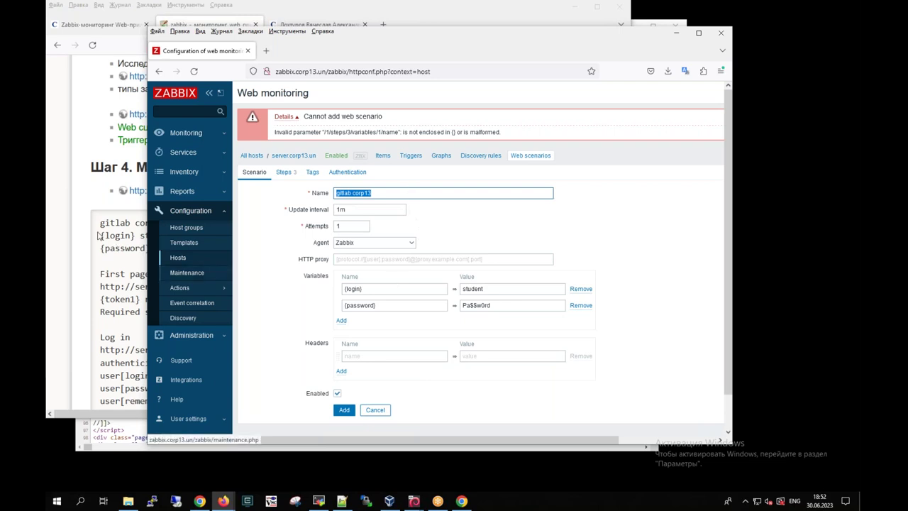
Check the scenario name against the wiki, recheck its variable fields, and retry saving the scenario
click(117, 246)
drag(100, 223, 185, 225)
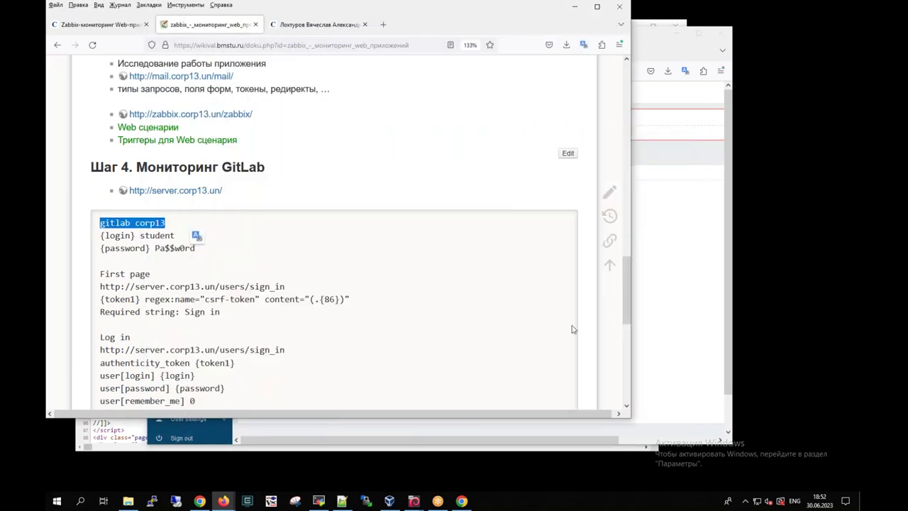
click(688, 316)
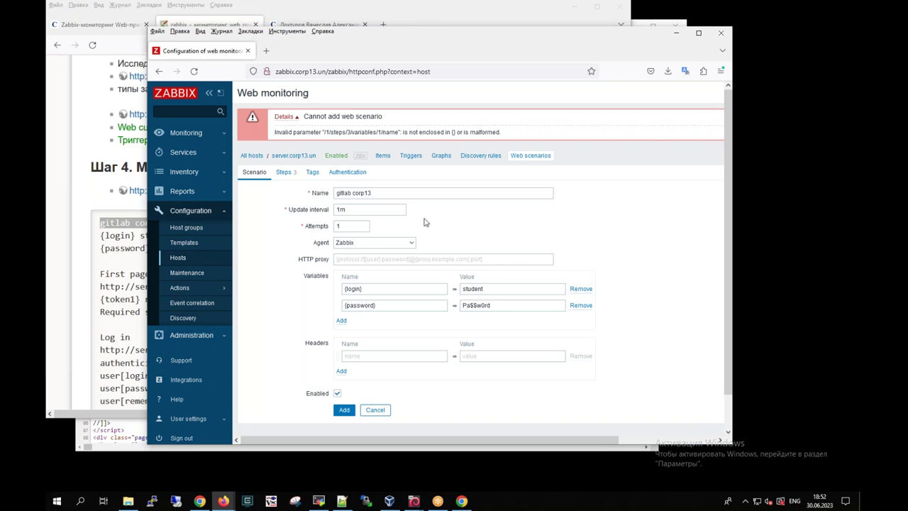
triple_click(338, 193)
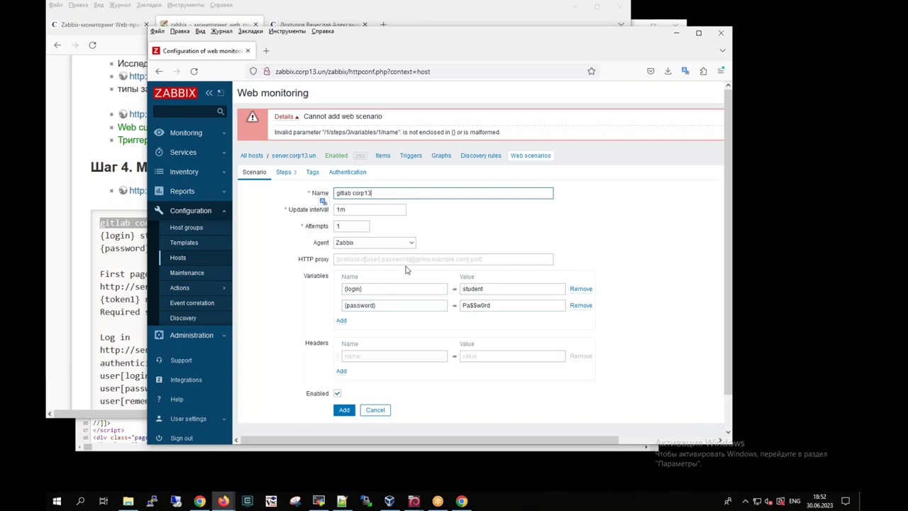
drag(378, 287, 323, 290)
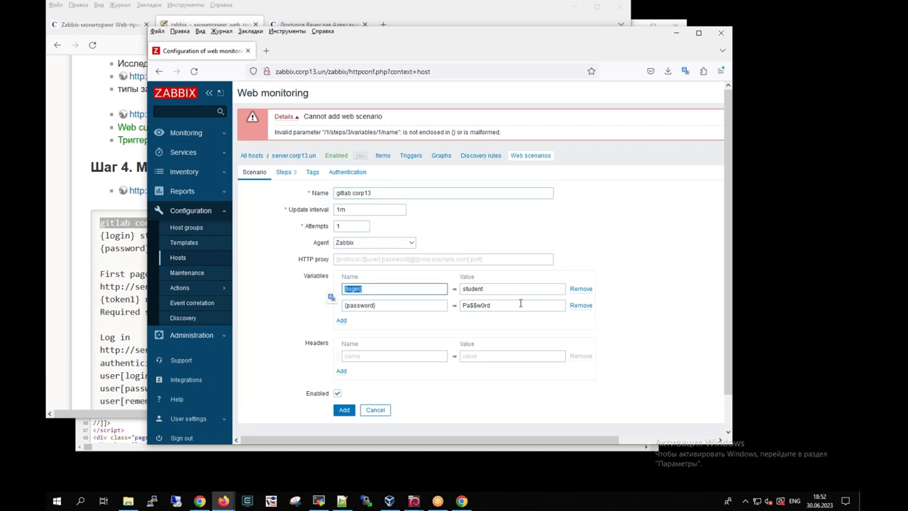
click(398, 305)
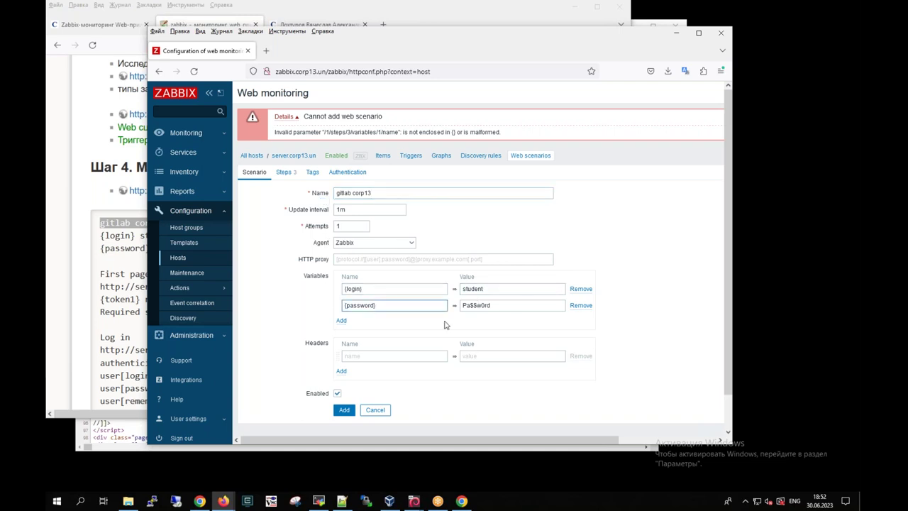
click(497, 304)
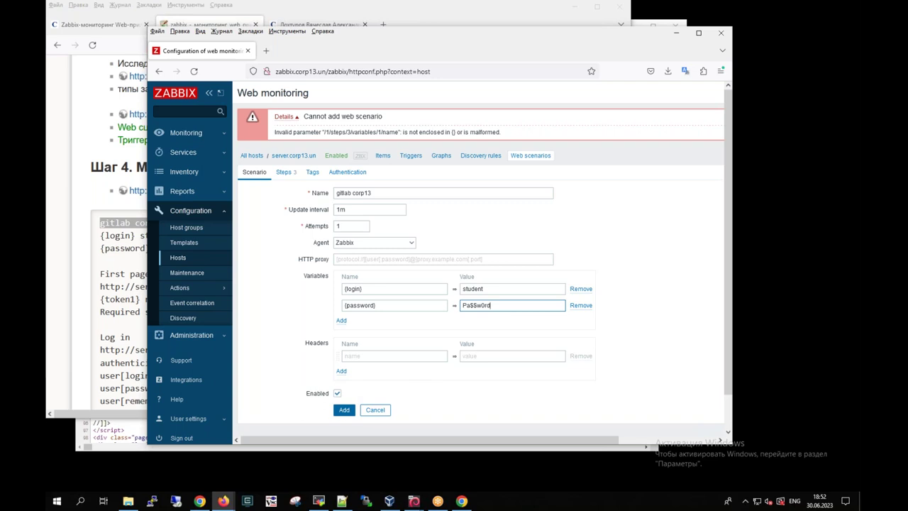
click(343, 410)
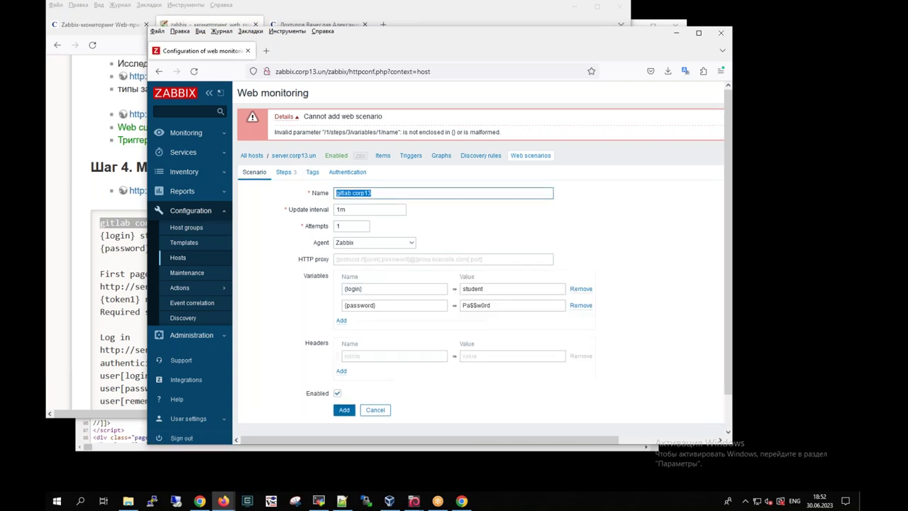
Remove the Log out step from the scenario and save the scenario with the First page and Log in steps
click(284, 173)
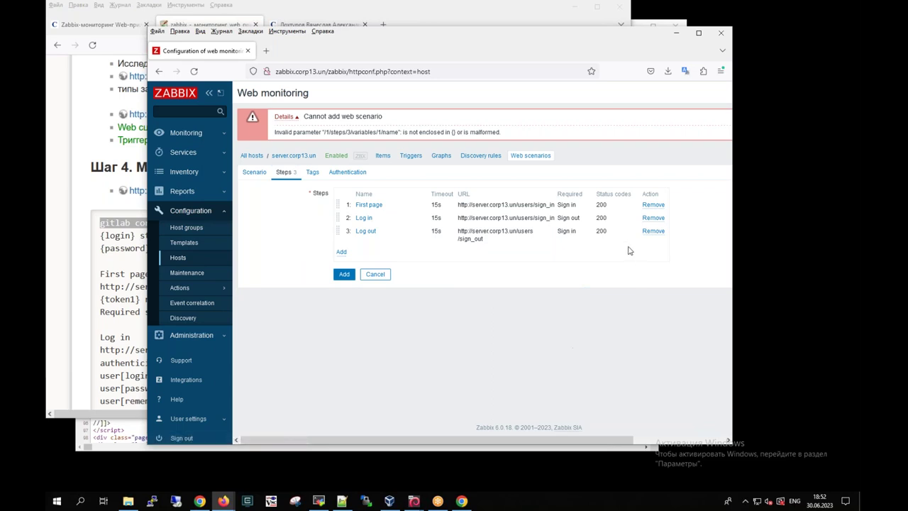
click(652, 232)
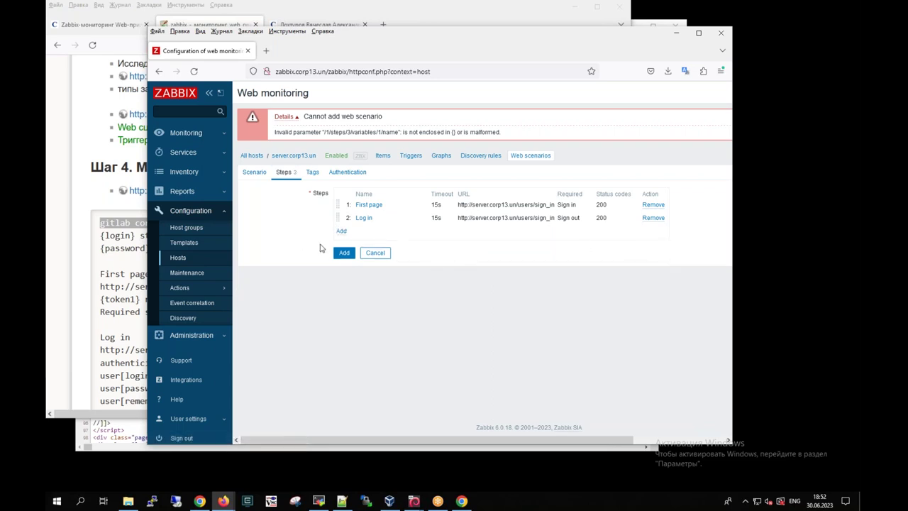
click(343, 253)
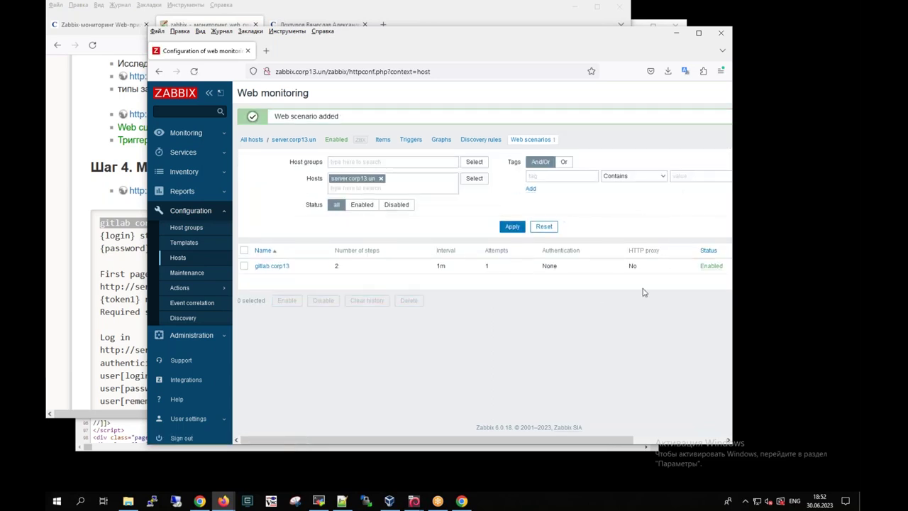
click(272, 265)
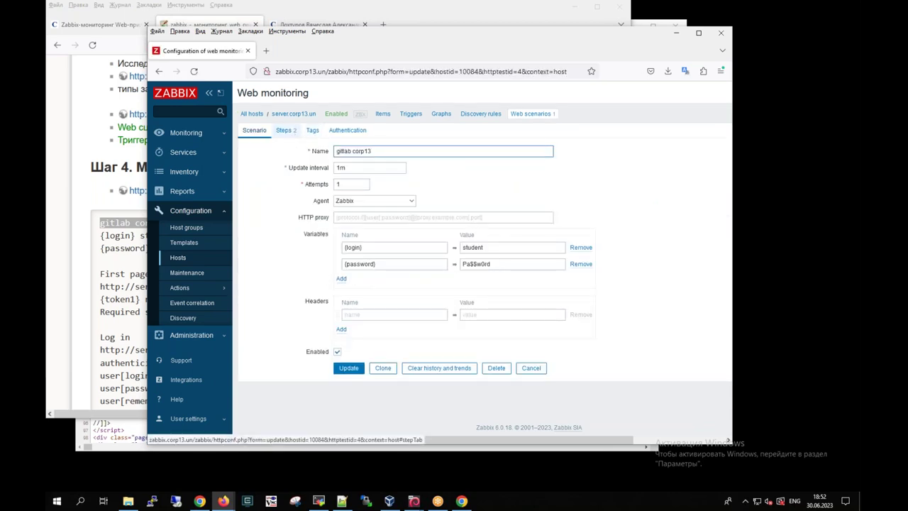
click(285, 131)
click(341, 189)
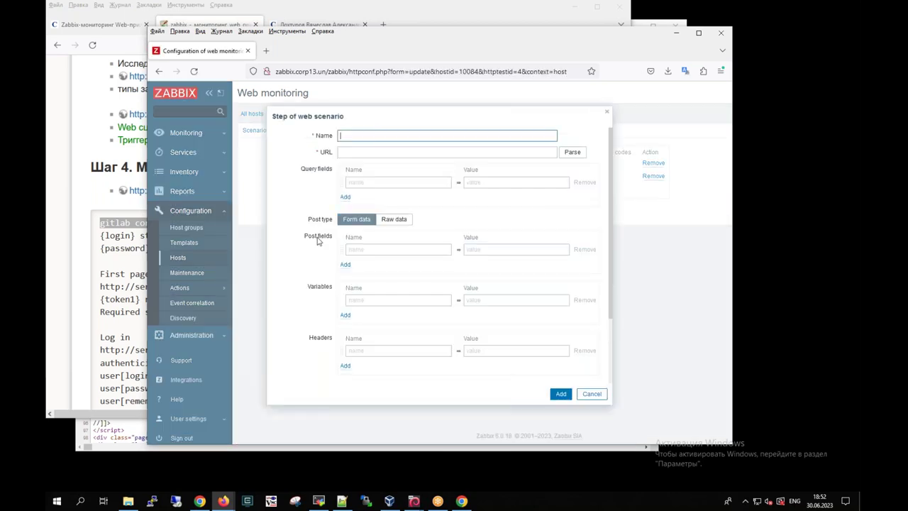
click(127, 335)
scroll(169, 318, down, 5)
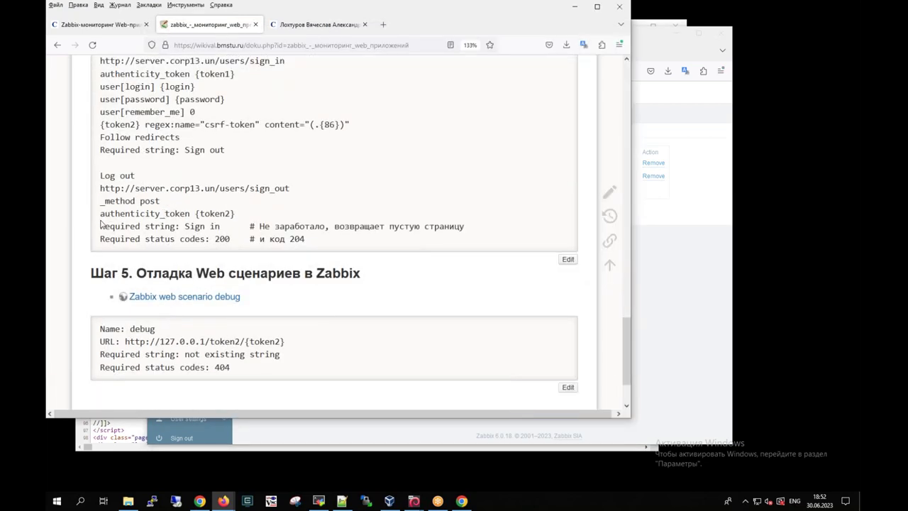
drag(100, 188, 299, 195)
key(ctrl+c)
click(657, 285)
click(366, 153)
key(ctrl+v)
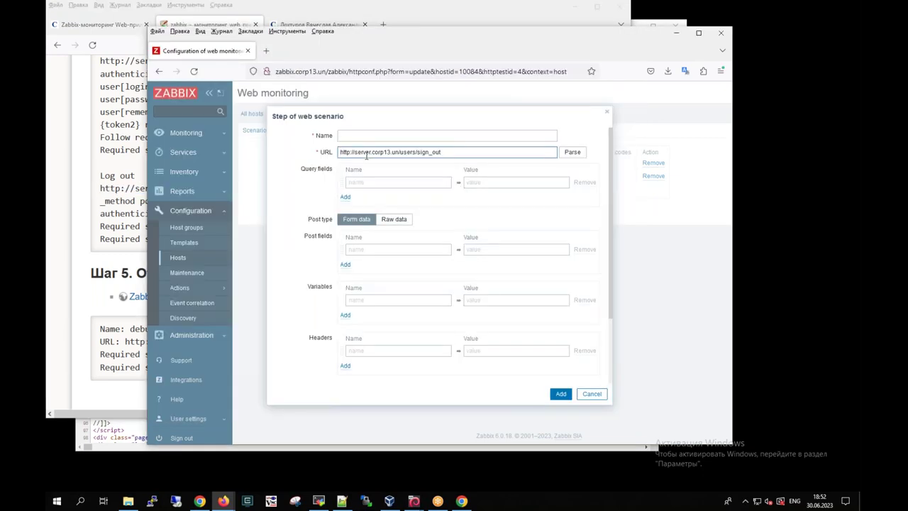
Name the new scenario step "Log out", copying the name from the wiki
click(381, 137)
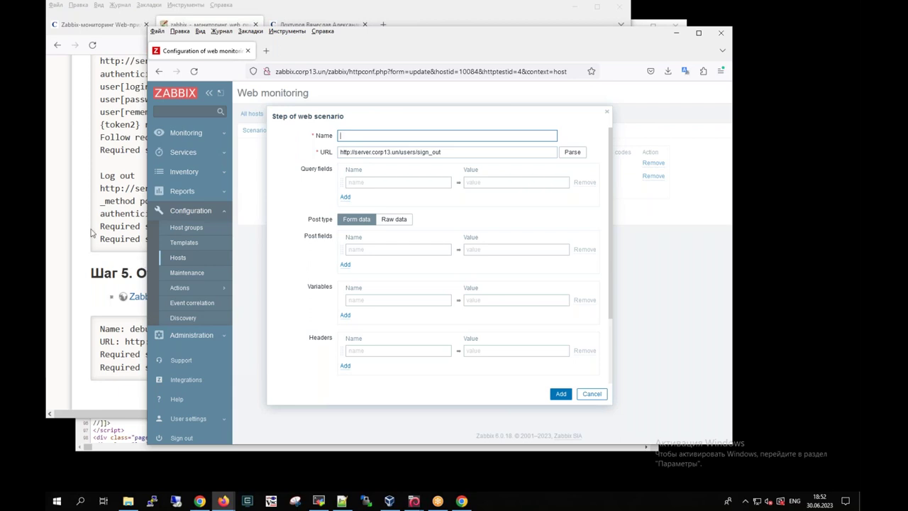
click(101, 186)
drag(100, 175, 135, 176)
key(ctrl+c)
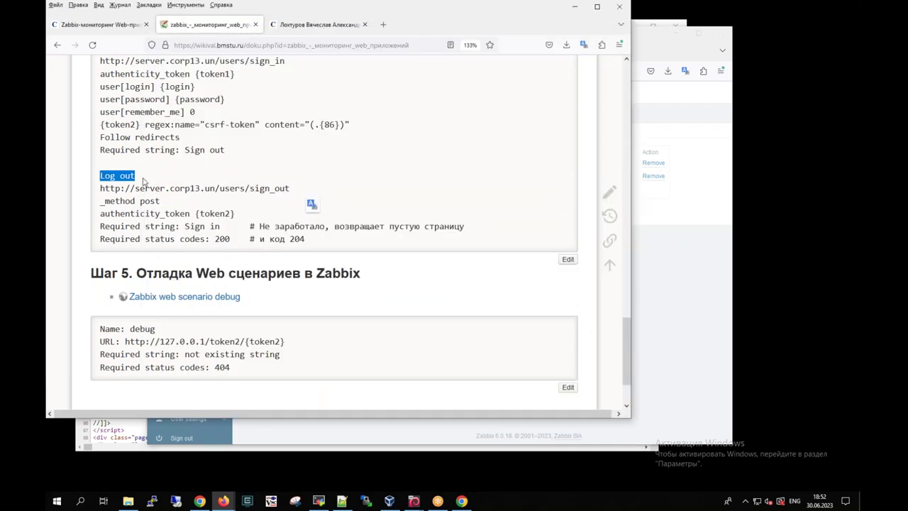
click(652, 256)
click(378, 135)
key(ctrl+v)
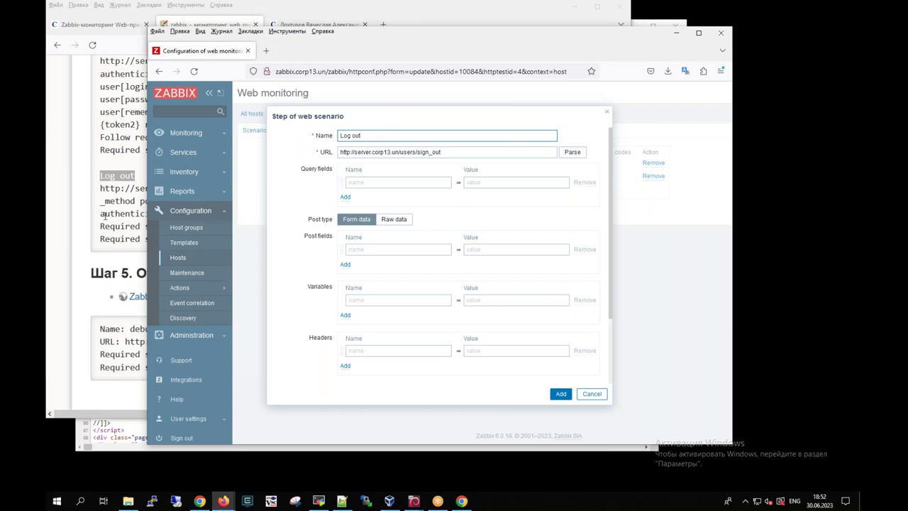
Fill the Log out step's first post field with the name _method and the value post from the wiki
click(104, 215)
drag(100, 201, 137, 201)
key(ctrl+c)
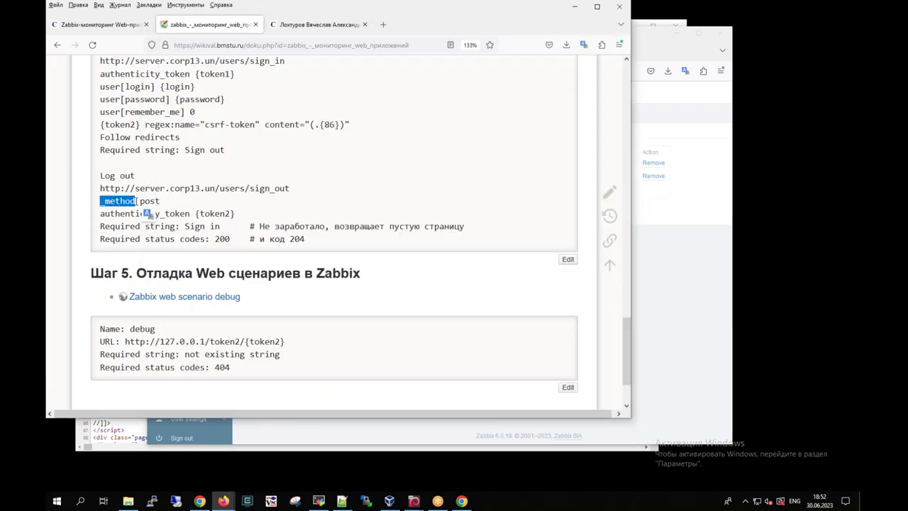
key(alt+Tab)
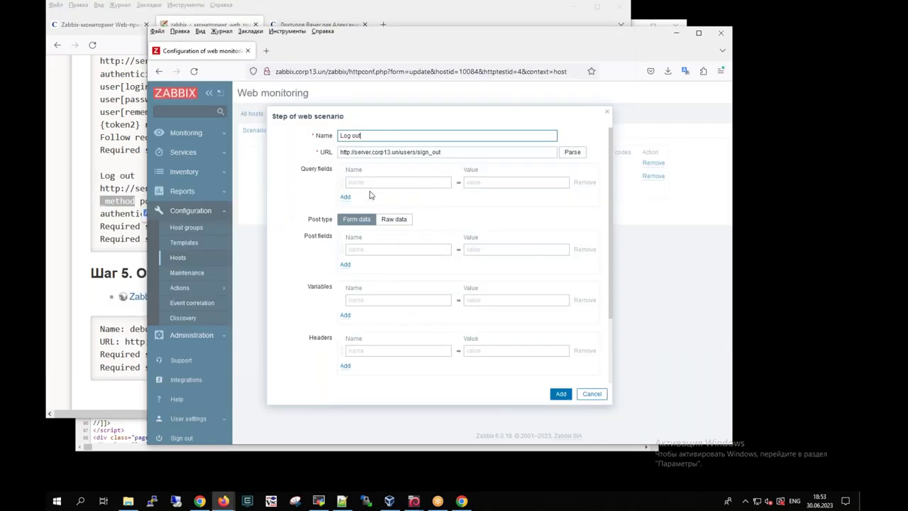
click(373, 251)
key(ctrl+v)
key(Tab)
click(144, 250)
double_click(157, 201)
key(alt+Tab)
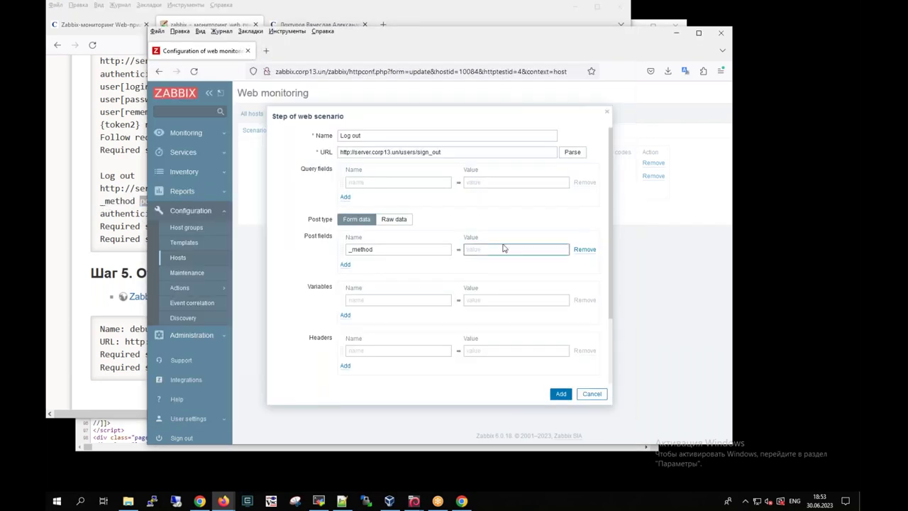
Add a second post field to the Log out step, named authenticity_token with the value {token2}, copied from the wiki
click(346, 264)
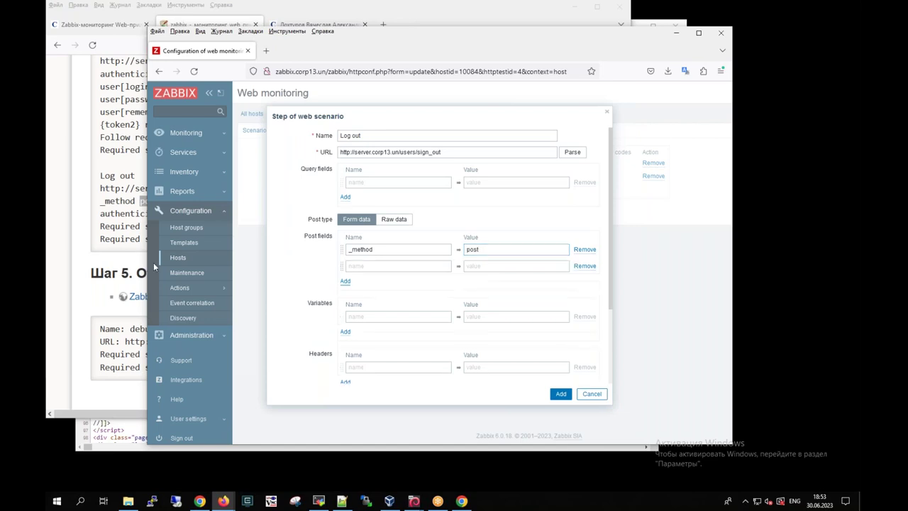
click(132, 256)
drag(99, 213, 190, 216)
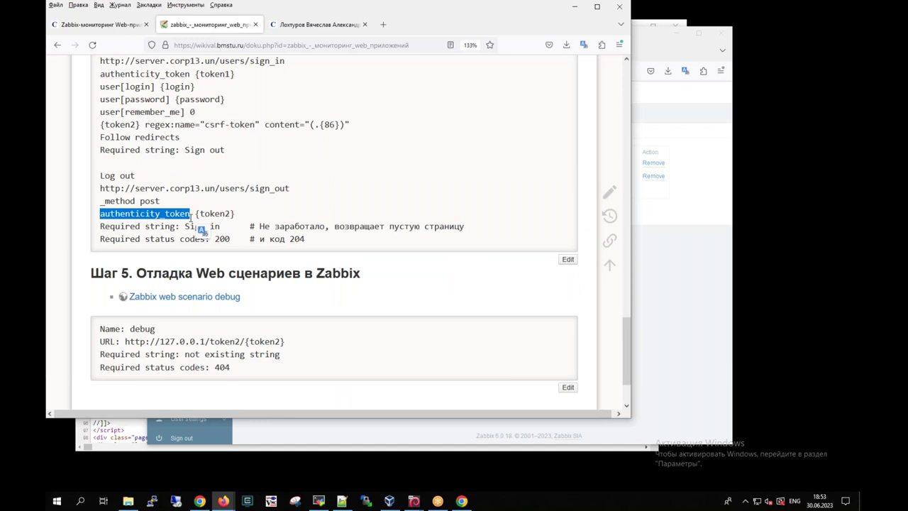
key(ctrl+c)
key(alt+Tab)
click(446, 265)
key(ctrl+v)
key(Tab)
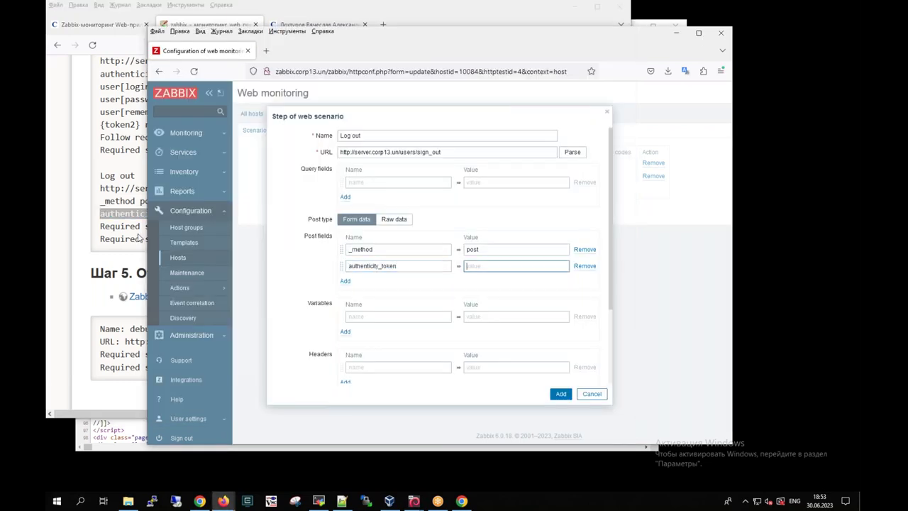
click(97, 217)
drag(194, 213, 232, 212)
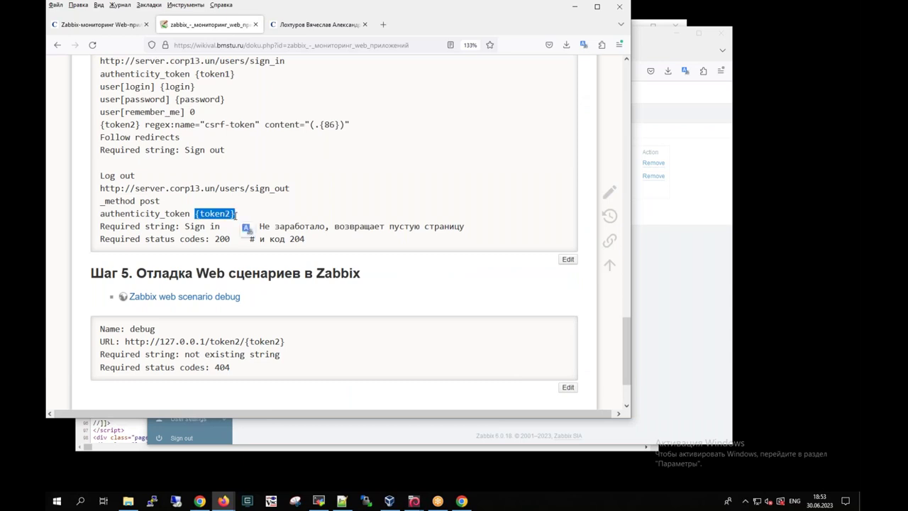
key(ctrl+c)
key(alt+Tab)
click(500, 266)
key(ctrl+v)
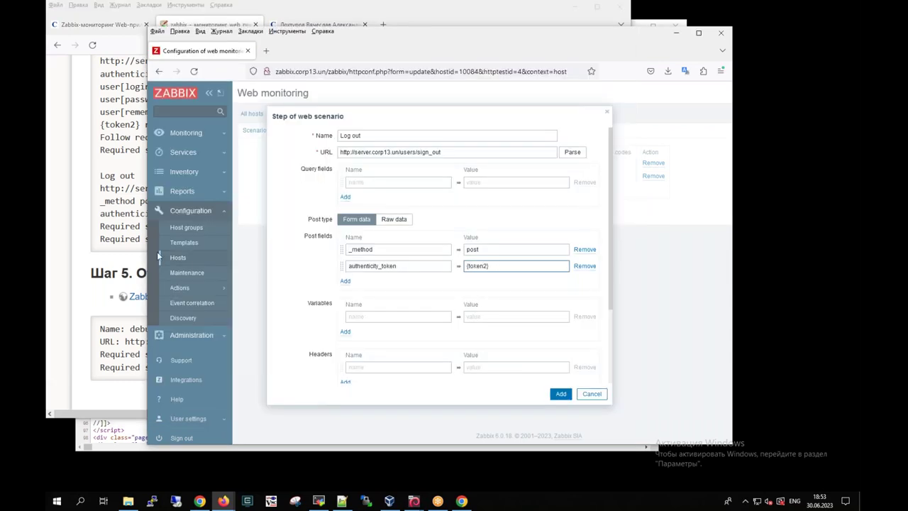
Set the Log out step's required string to "Sign in", copied from the wiki
click(608, 355)
scroll(608, 354, down, 2)
click(141, 236)
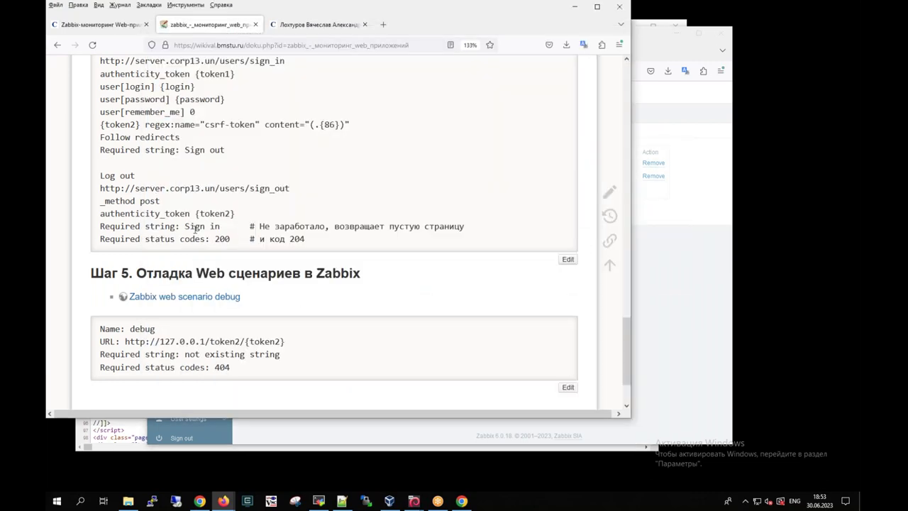
drag(185, 227, 224, 227)
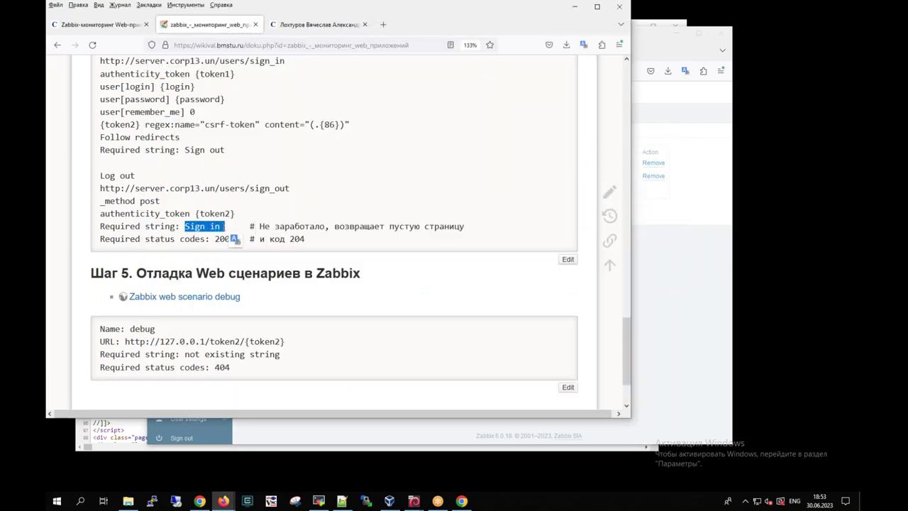
key(alt+Tab)
click(376, 358)
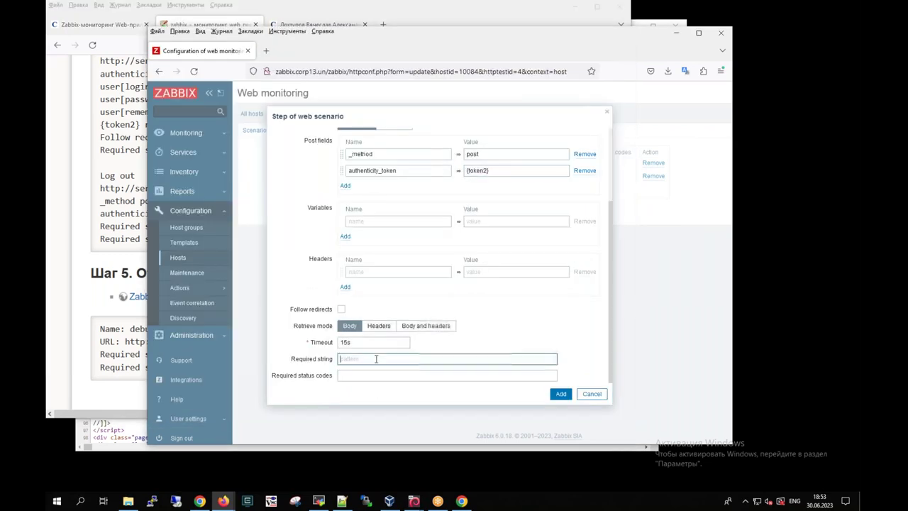
key(ctrl+v)
Set the Log out step's required status codes to 200 as in the wiki, then add the step and save the scenario
click(364, 378)
click(114, 249)
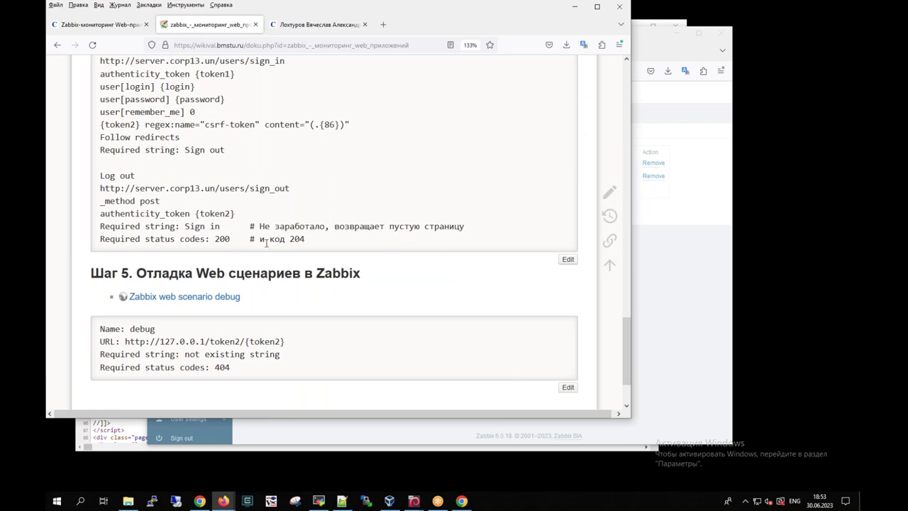
double_click(220, 239)
click(219, 239)
drag(214, 239, 231, 239)
key(alt+Tab)
click(354, 376)
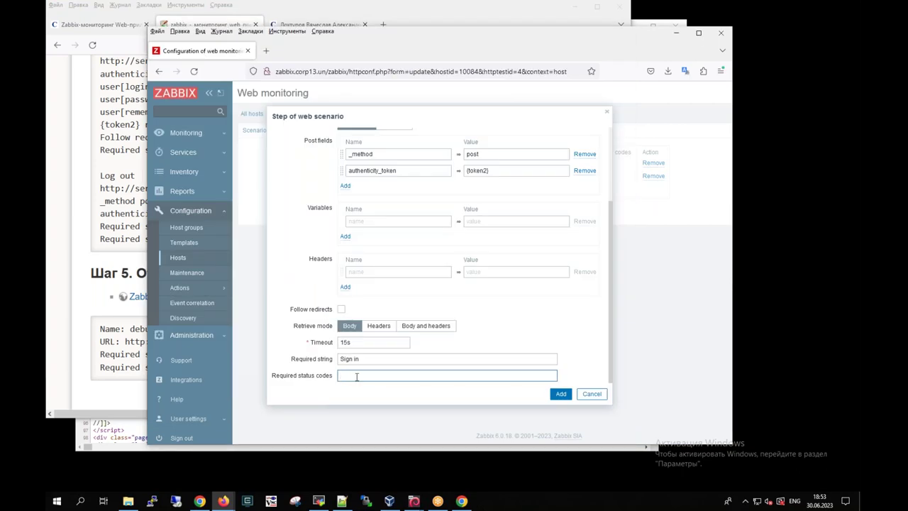
key(ctrl+v)
click(559, 393)
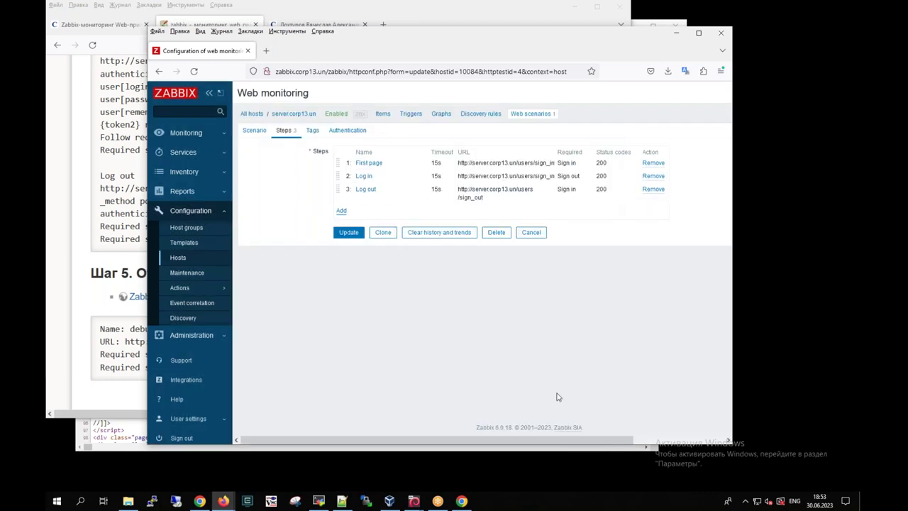
click(343, 235)
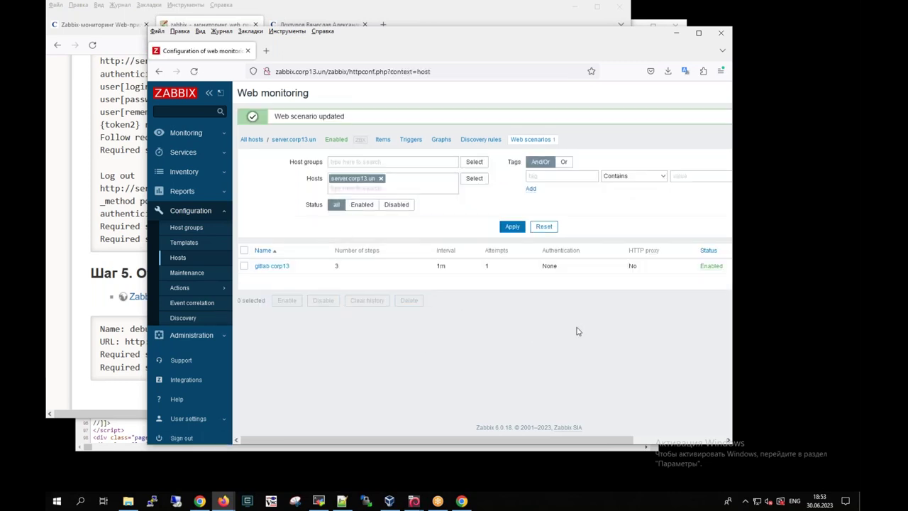
Open the latest monitoring data and examine the gitlab corp13 scenario's failed step, error message and response codes
click(190, 132)
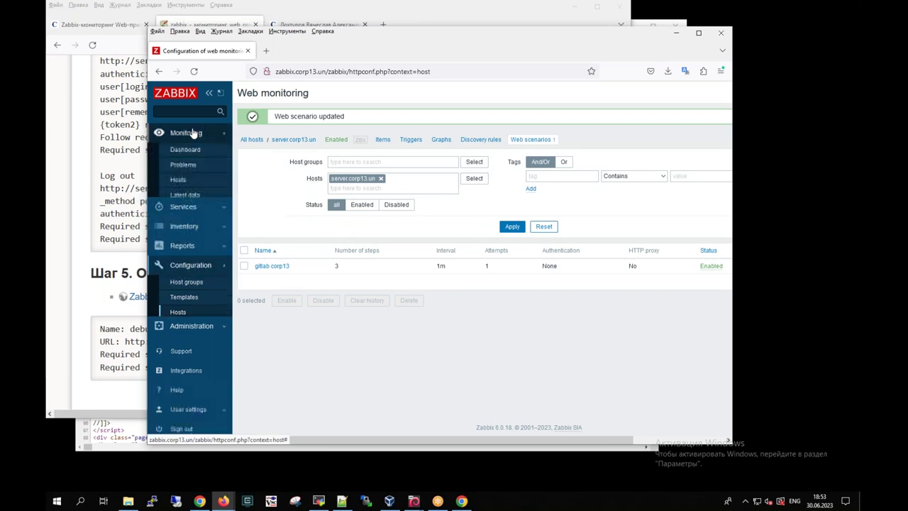
click(184, 194)
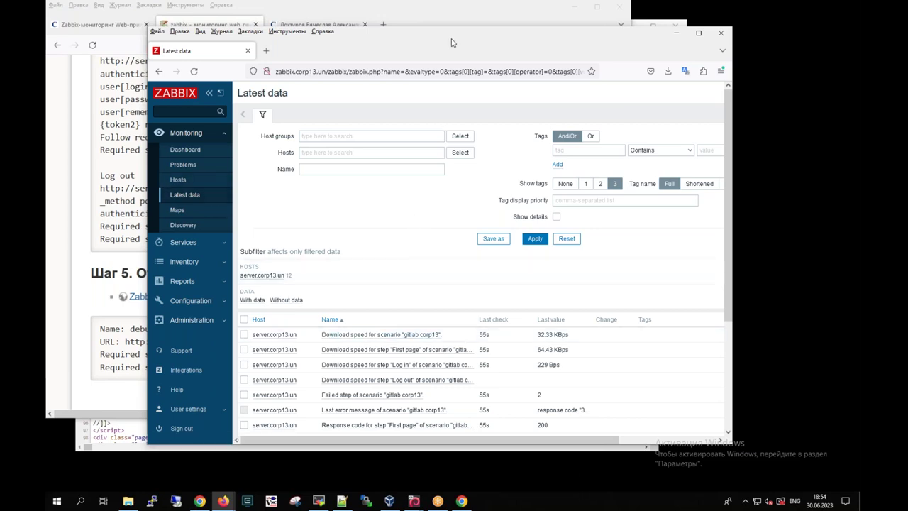
drag(461, 39, 388, 27)
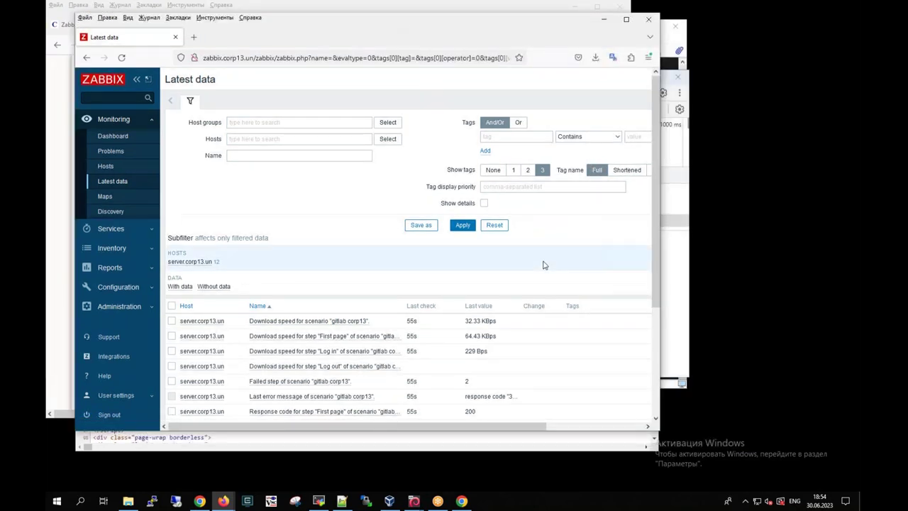
drag(655, 232, 650, 329)
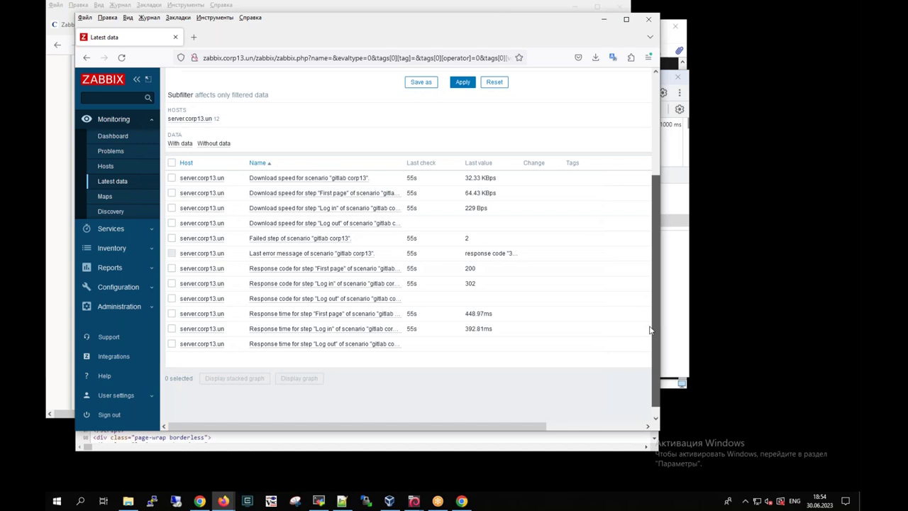
drag(649, 330, 650, 331)
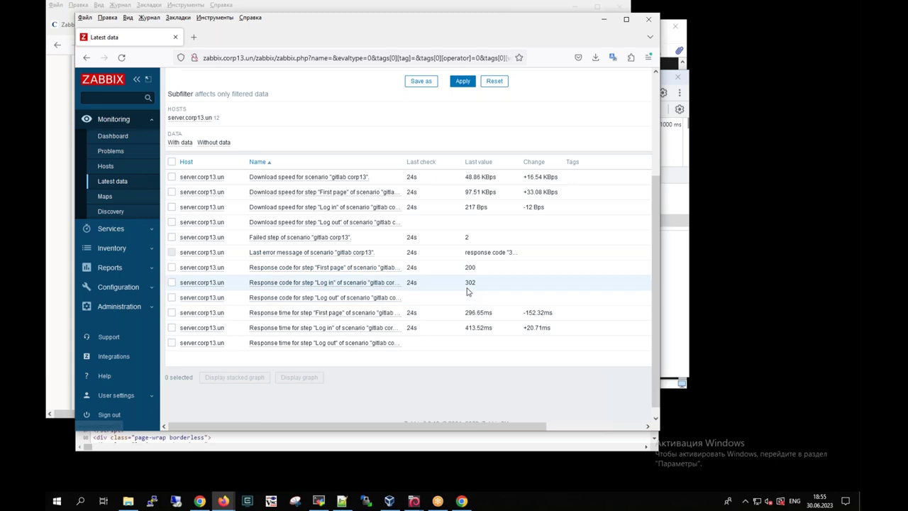
Open the step list of the gitlab corp13 web scenario in the configuration of host server.corp13.un
click(119, 287)
click(107, 245)
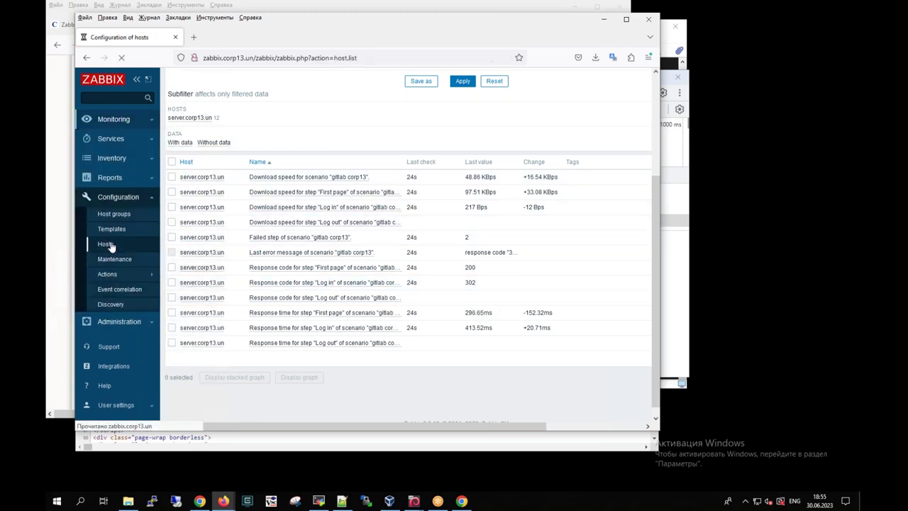
click(204, 267)
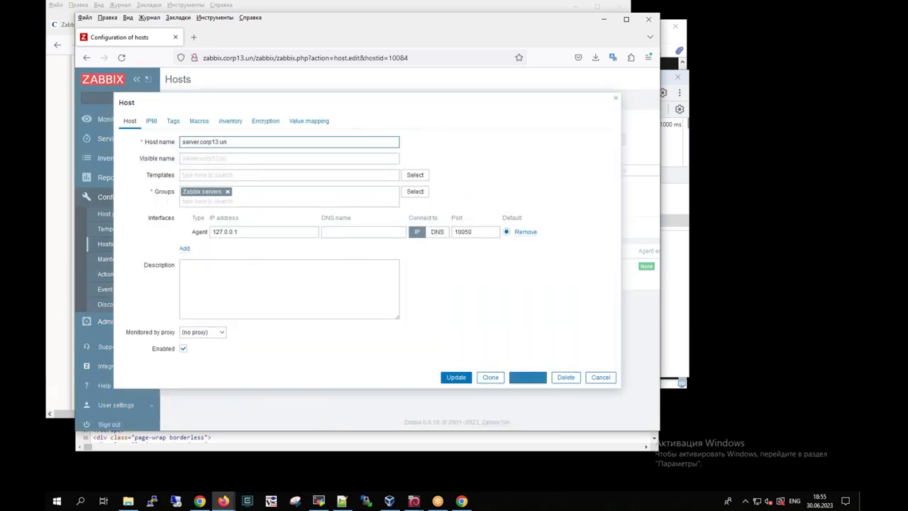
click(600, 378)
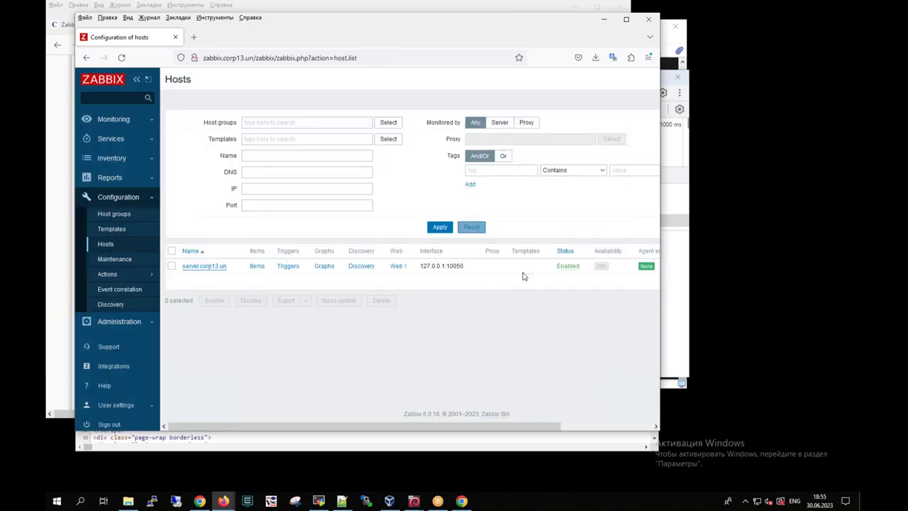
click(396, 267)
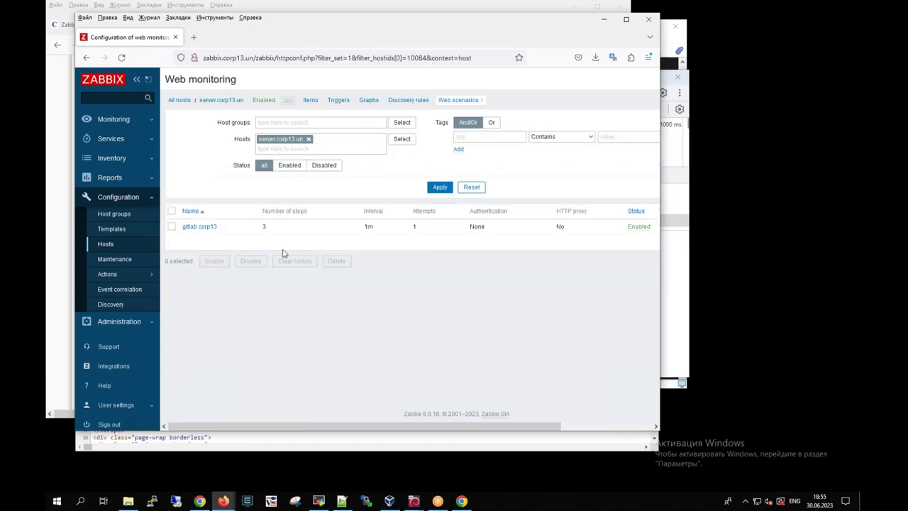
click(198, 228)
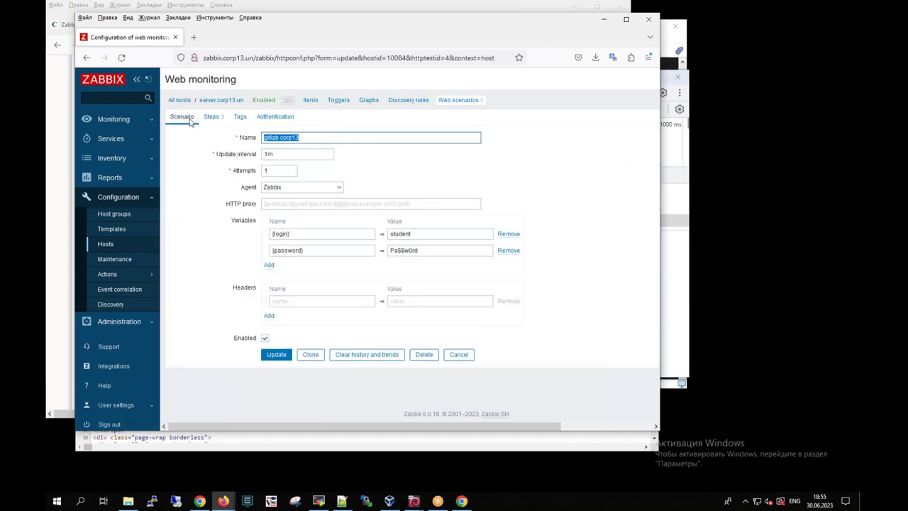
click(211, 116)
Enable Follow redirects for the Log in step and update the step
click(291, 162)
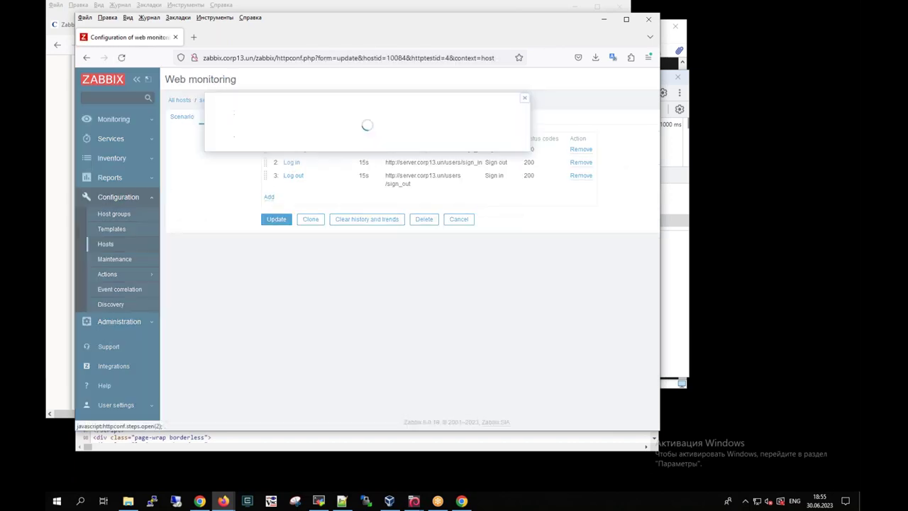
scroll(491, 344, down, 3)
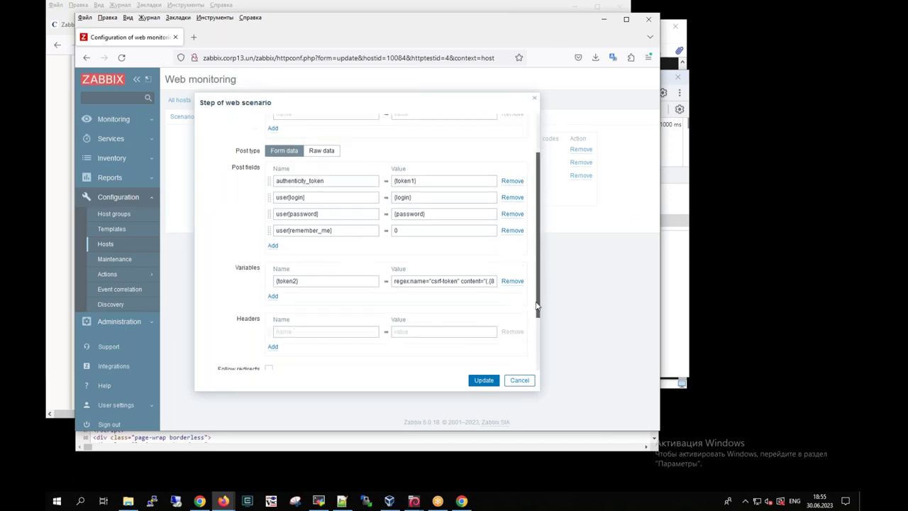
click(271, 318)
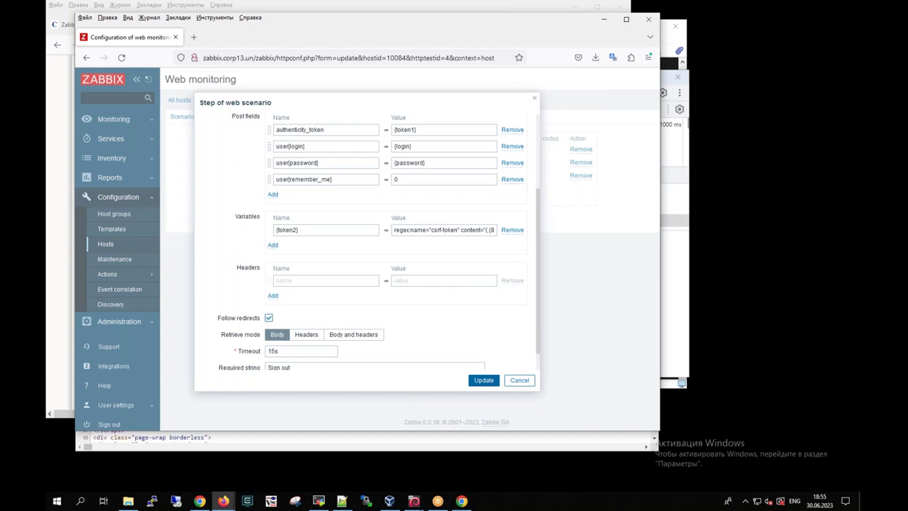
scroll(497, 358, down, 1)
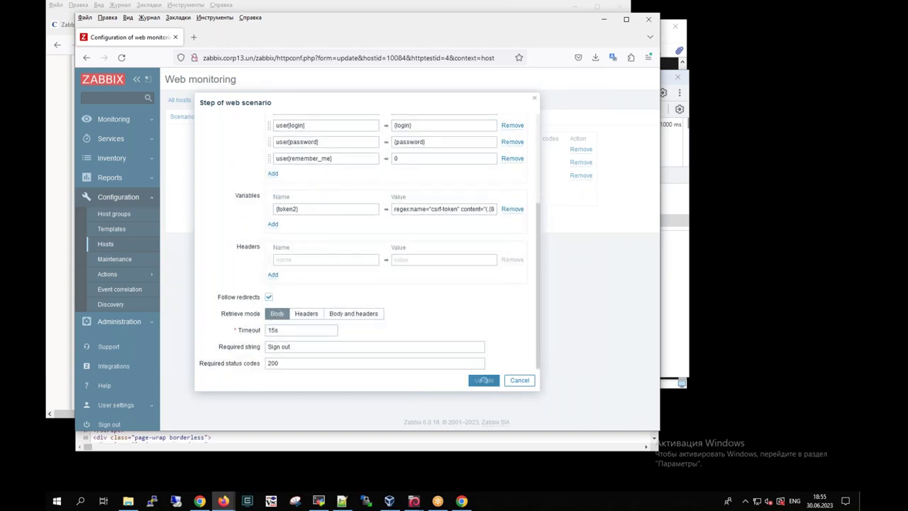
click(483, 380)
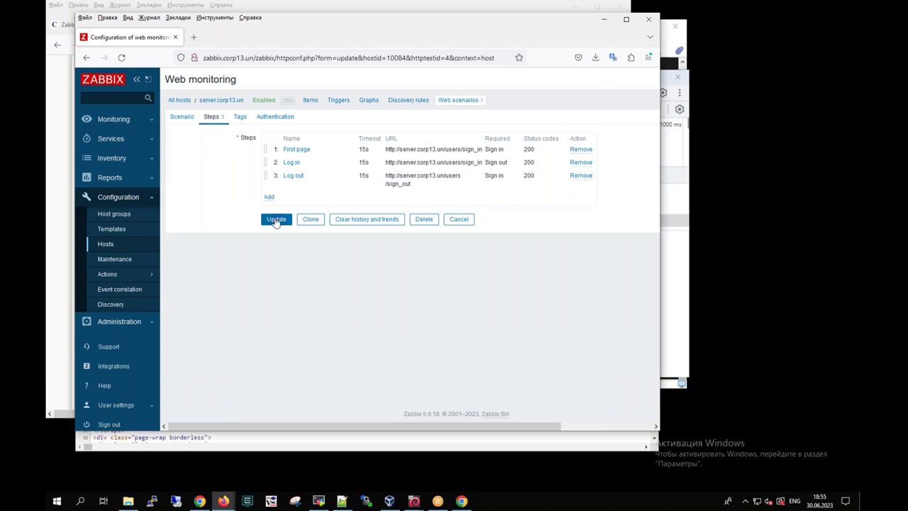
Check the settings of the First page and Log in steps, including their Follow redirects option
click(296, 149)
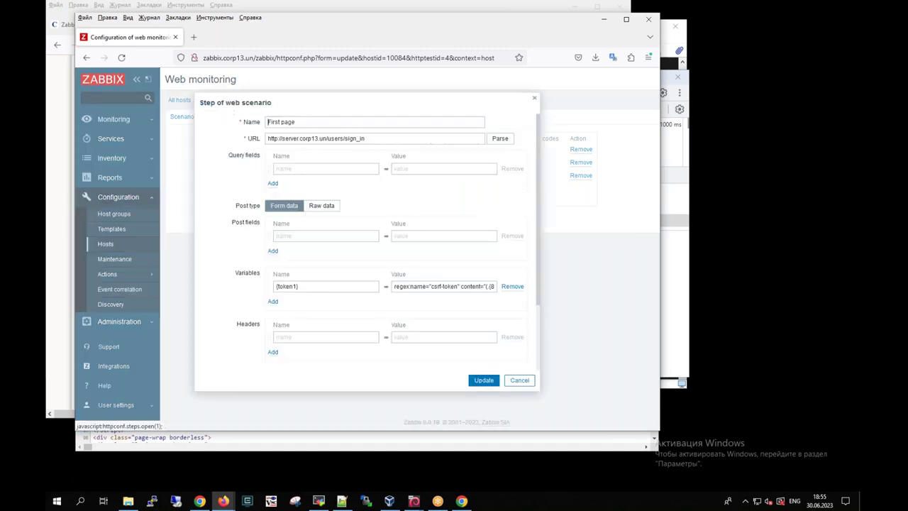
scroll(539, 288, down, 2)
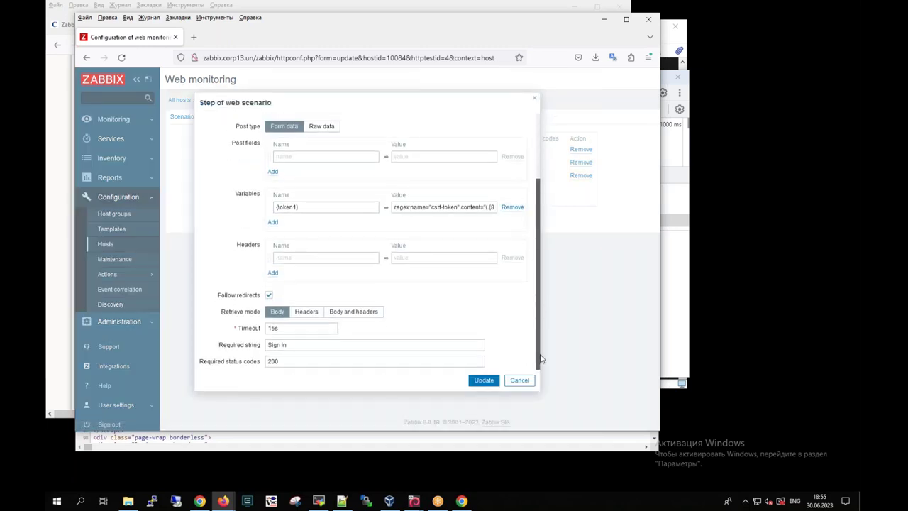
click(480, 381)
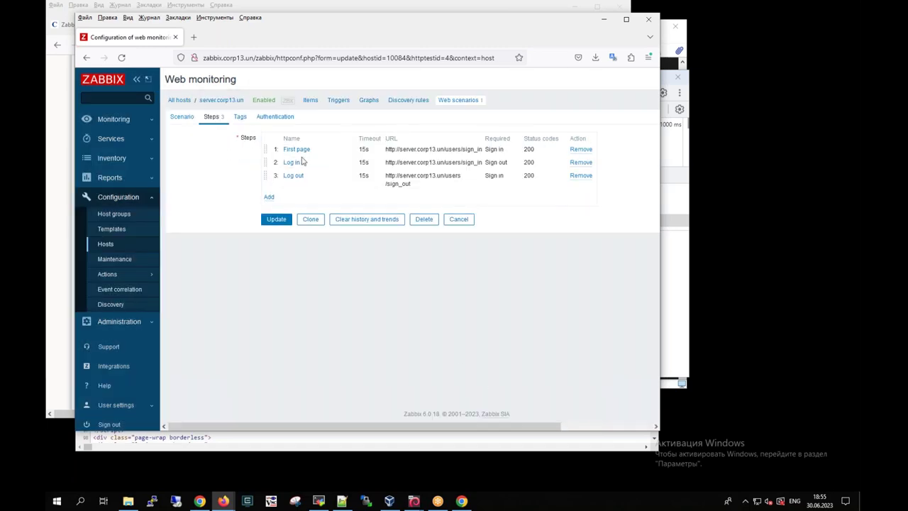
click(291, 163)
scroll(534, 347, down, 4)
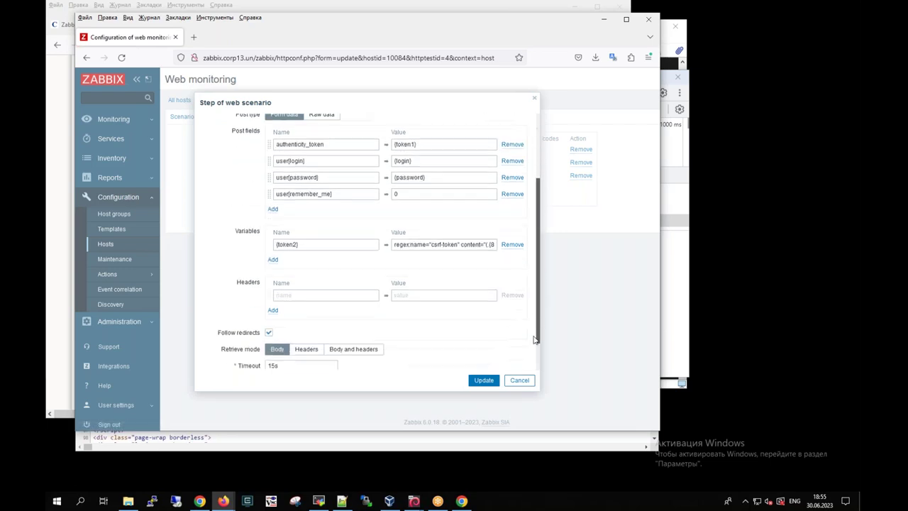
scroll(533, 348, down, 1)
click(484, 380)
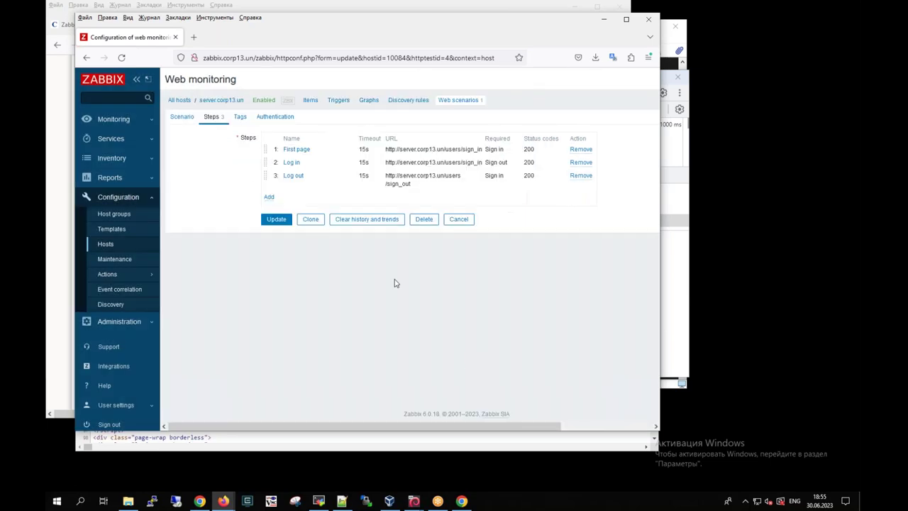
Check the Log out step's post fields and required values, then save the updated gitlab corp13 scenario
click(293, 176)
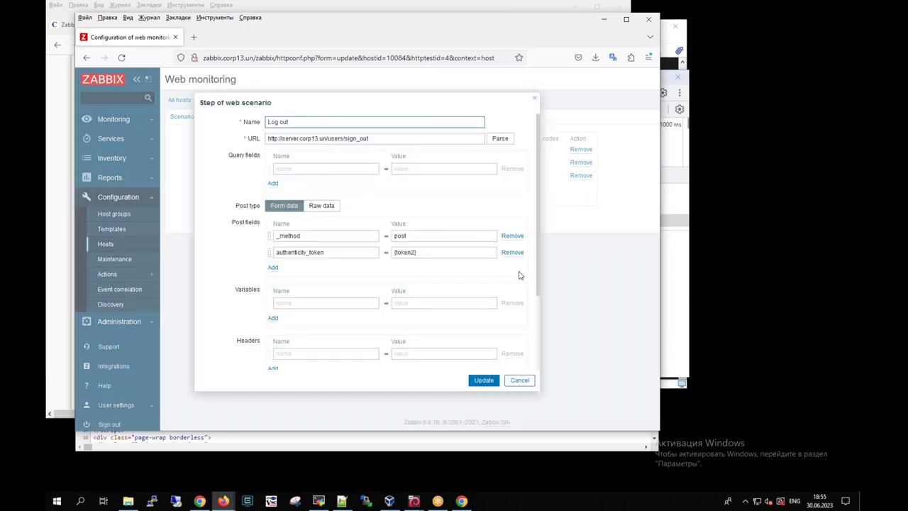
drag(539, 254, 535, 338)
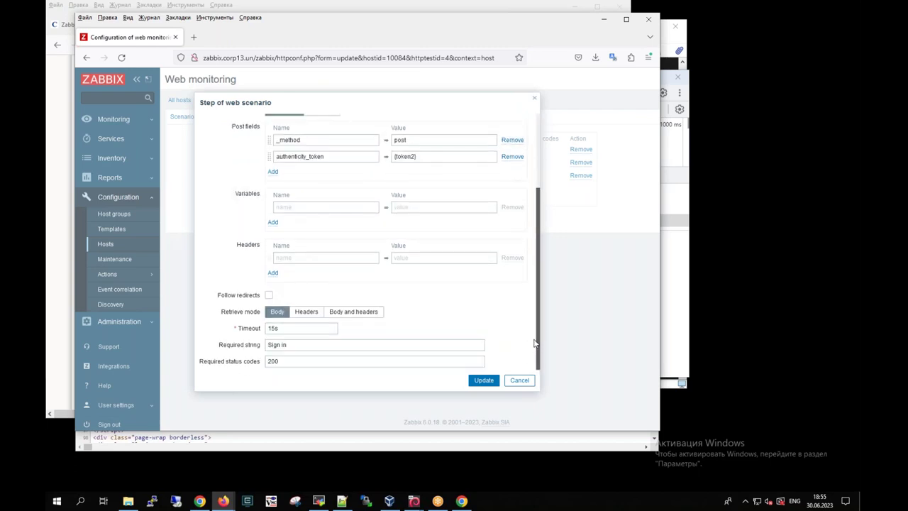
click(481, 381)
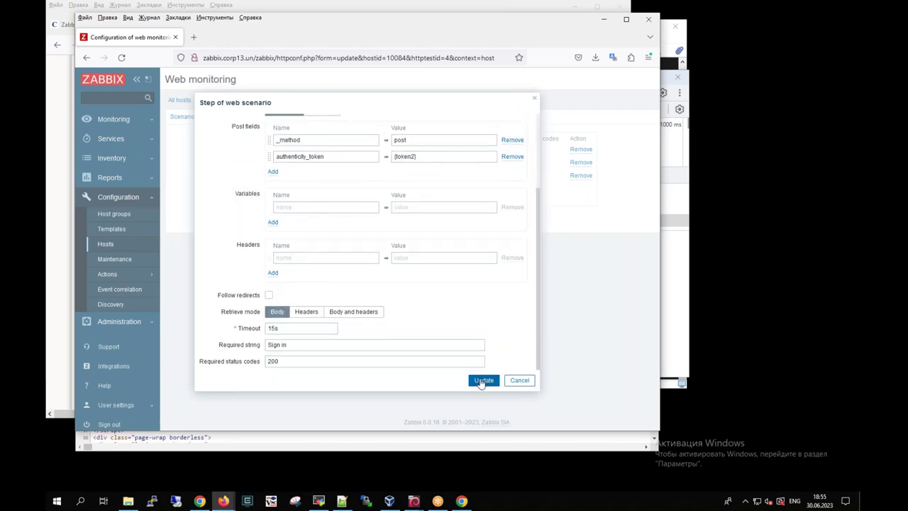
click(276, 219)
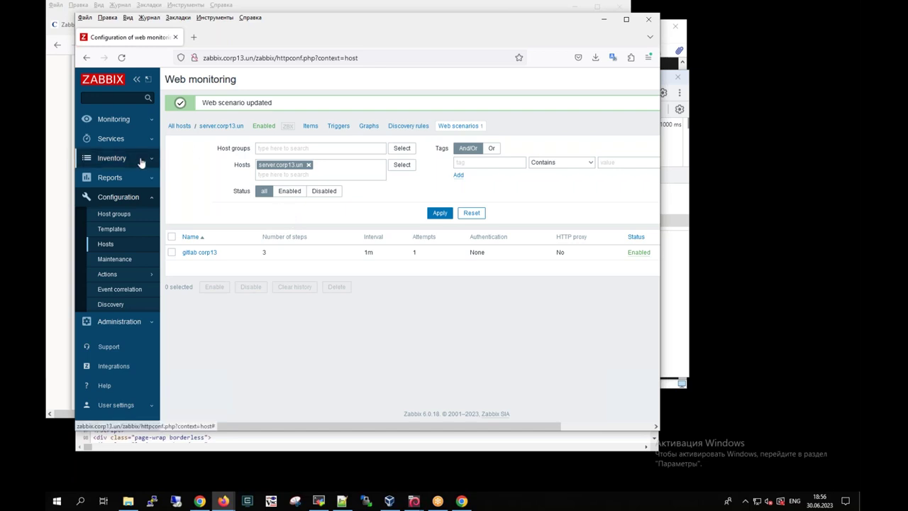
Return to the latest monitoring data and refresh it to recheck the gitlab corp13 scenario's step results
click(115, 120)
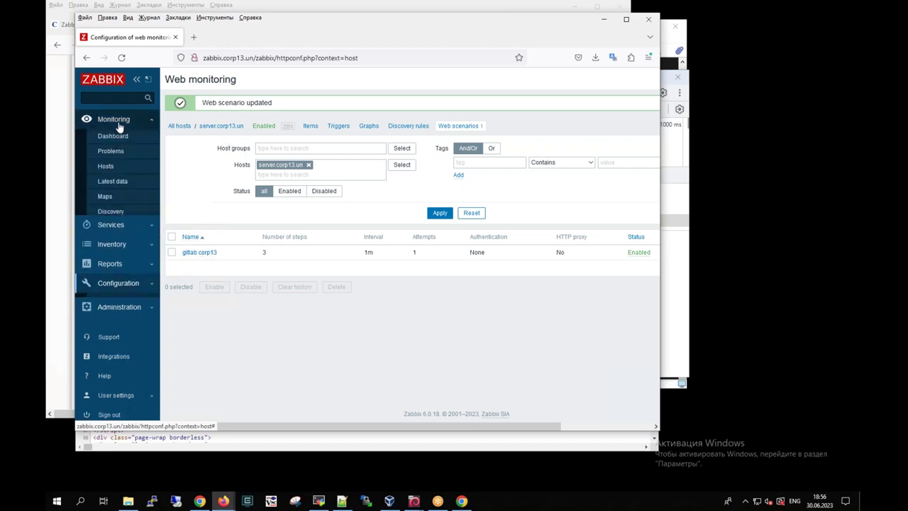
click(119, 183)
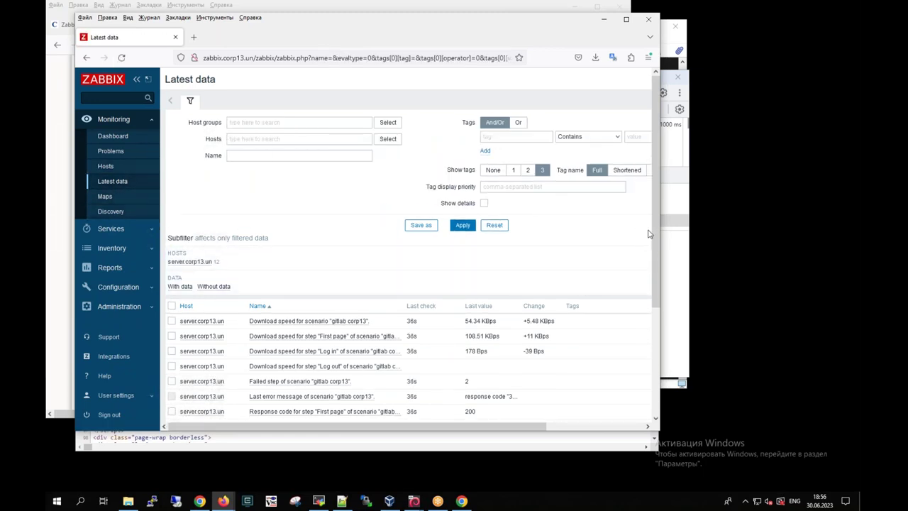
drag(654, 213, 652, 283)
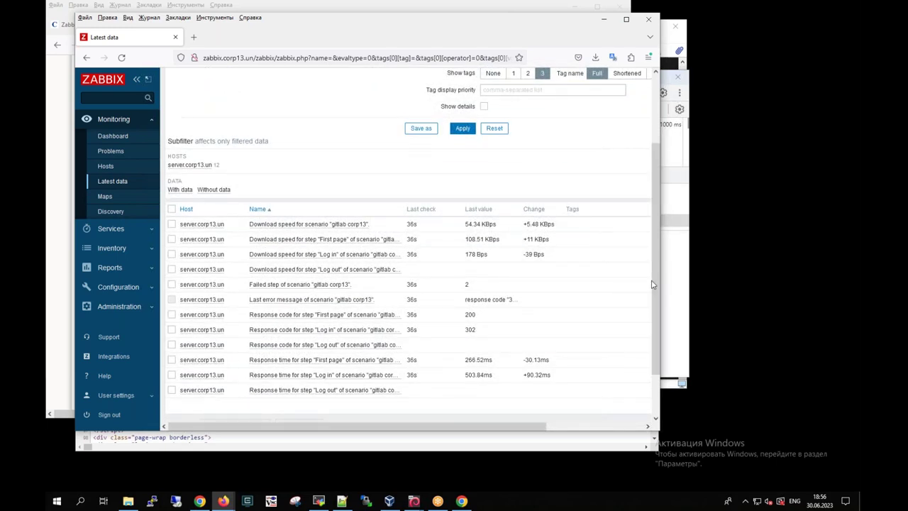
click(112, 186)
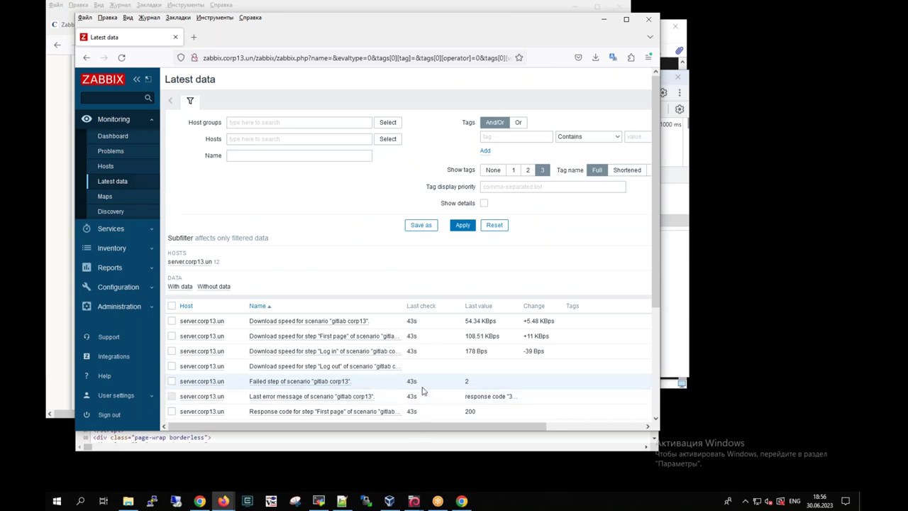
Refresh the latest data and examine the response codes of the First page, Log in and Log out steps
mouse_move(400, 342)
mouse_down()
mouse_move(402, 406)
mouse_move(424, 362)
mouse_up()
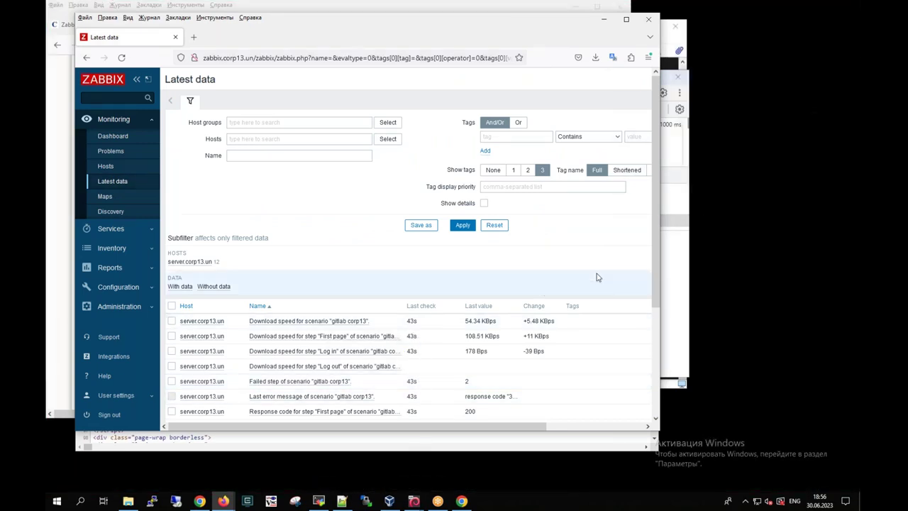
drag(657, 257, 653, 343)
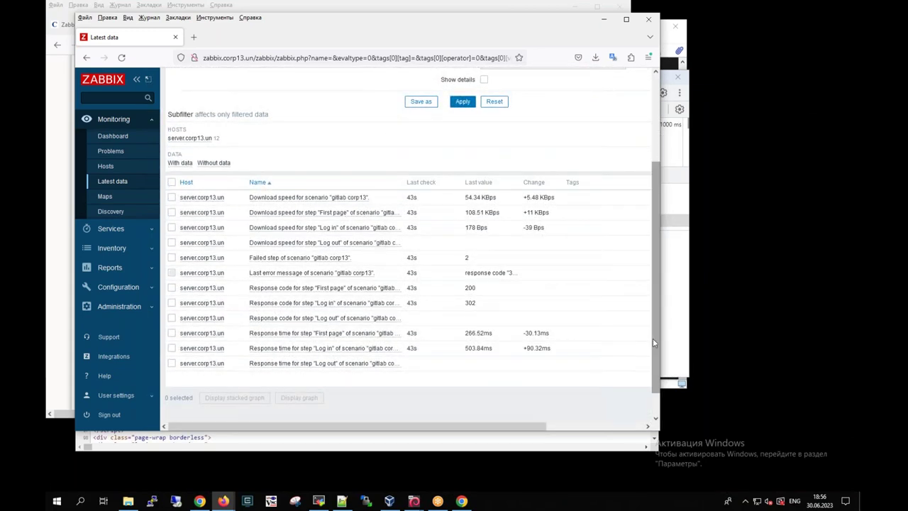
click(116, 183)
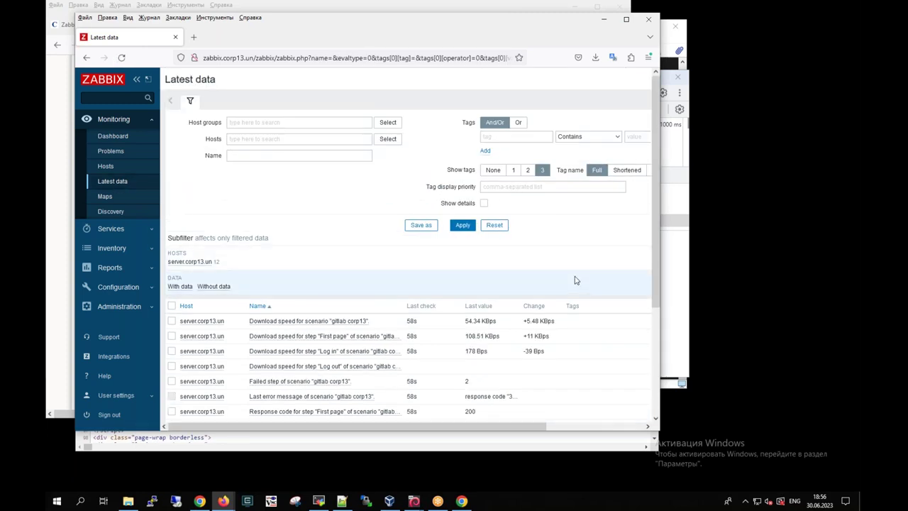
scroll(652, 263, down, 3)
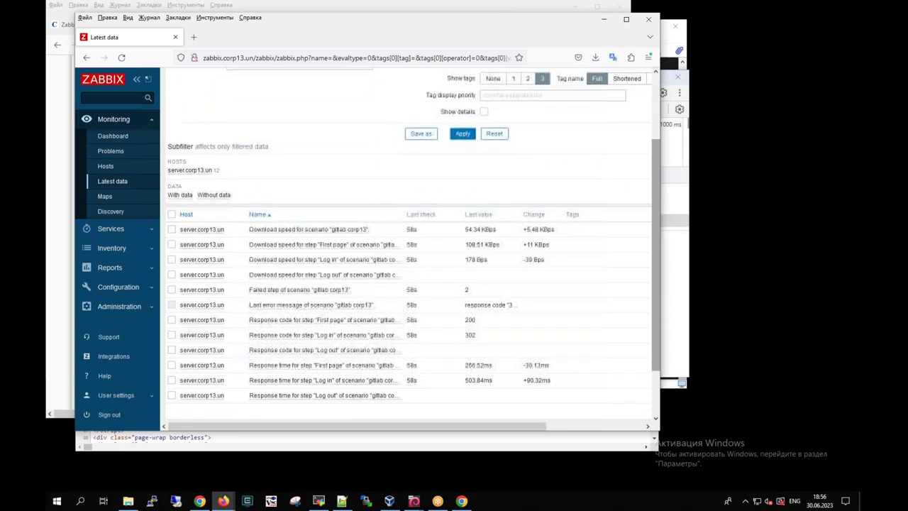
click(114, 183)
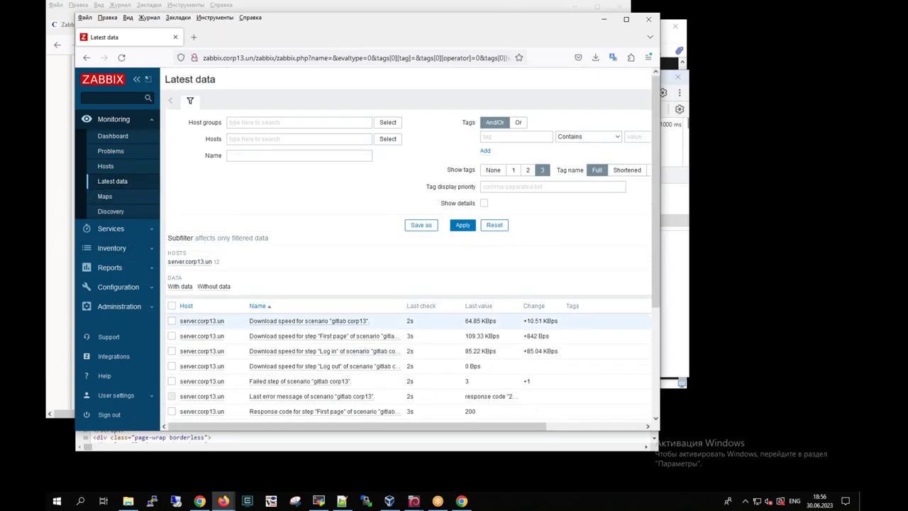
drag(656, 292, 655, 366)
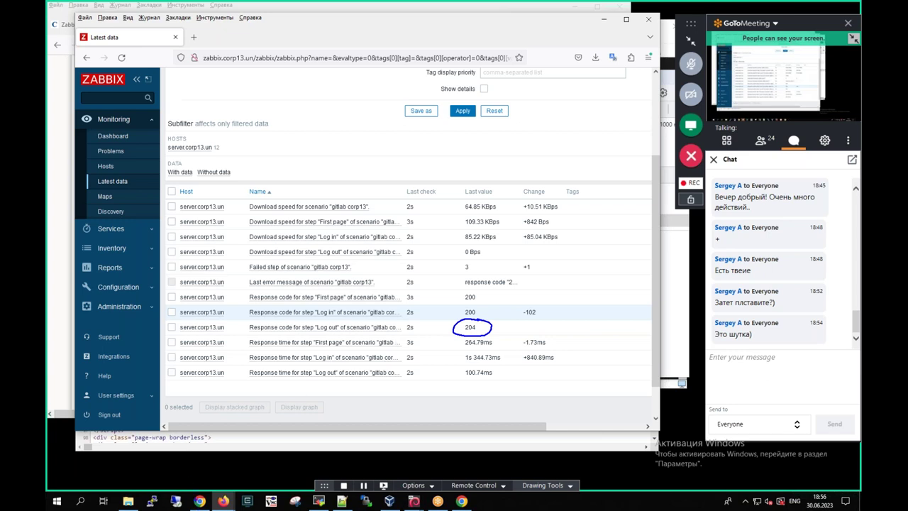
Switch to Chrome and examine the GitLab sign-in page at server.corp13.un/users/sign_in
click(201, 501)
click(138, 84)
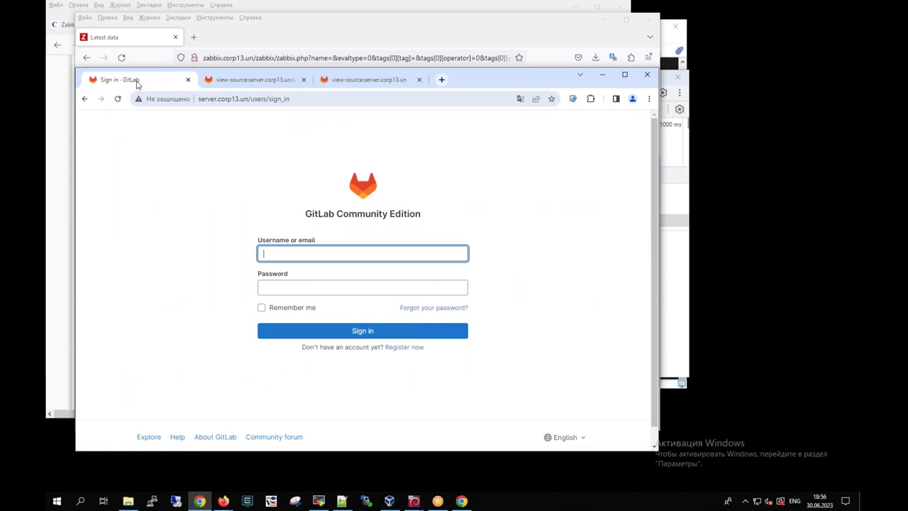
mouse_move(227, 187)
mouse_down()
mouse_move(240, 329)
mouse_move(518, 362)
mouse_move(393, 157)
mouse_move(267, 184)
mouse_up()
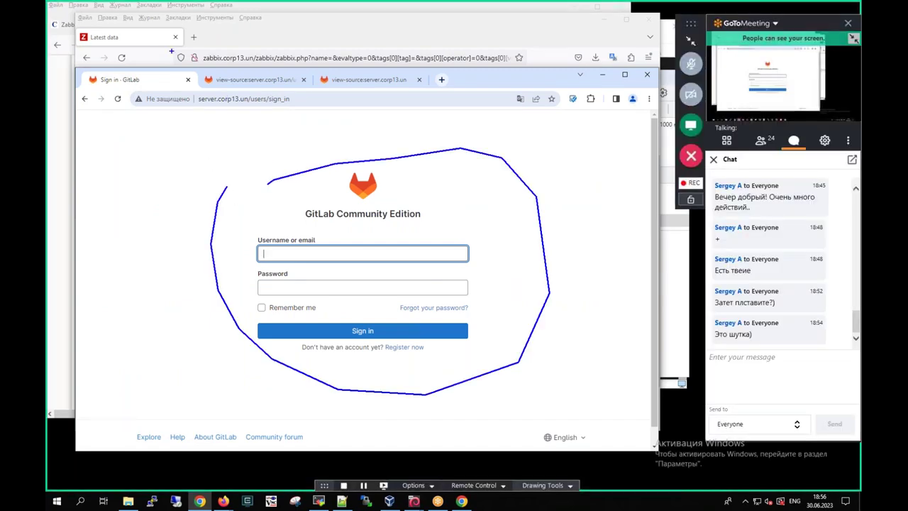
Return to Zabbix and open the steps list of server.corp13.un's gitlab corp13 web scenario for editing
click(139, 43)
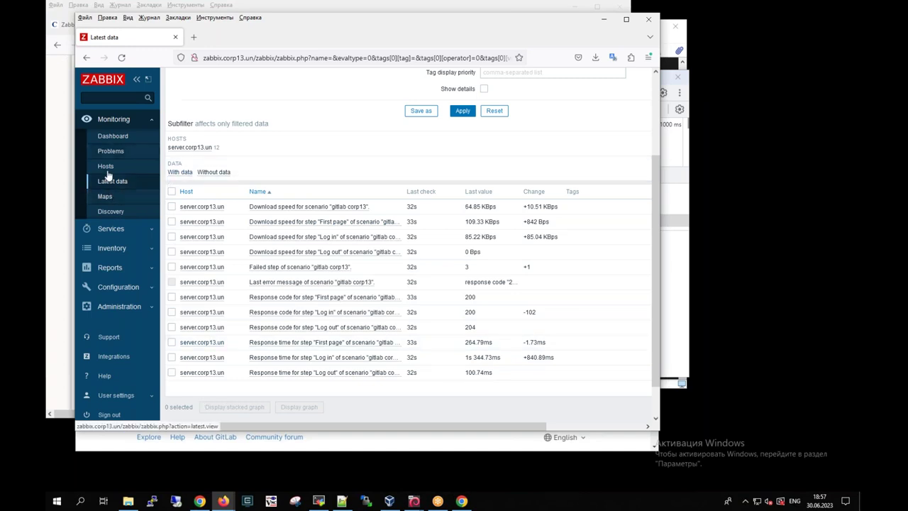
click(119, 287)
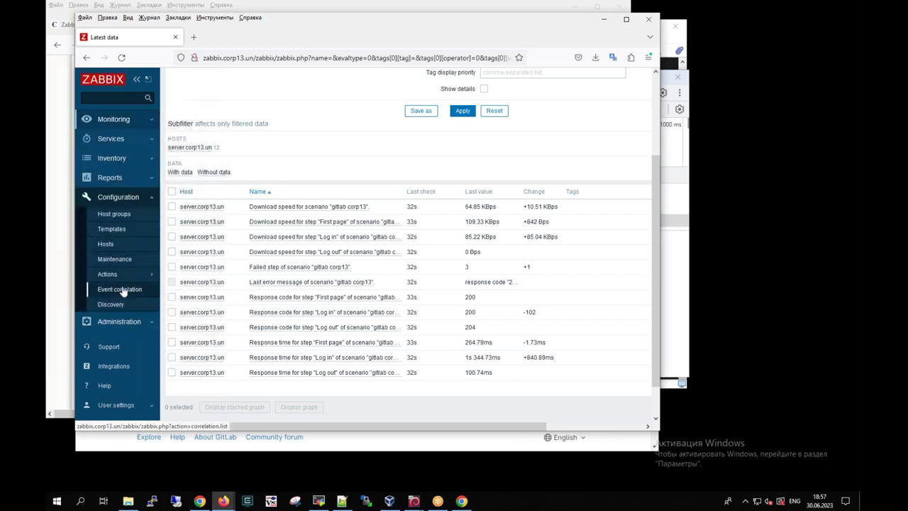
click(105, 244)
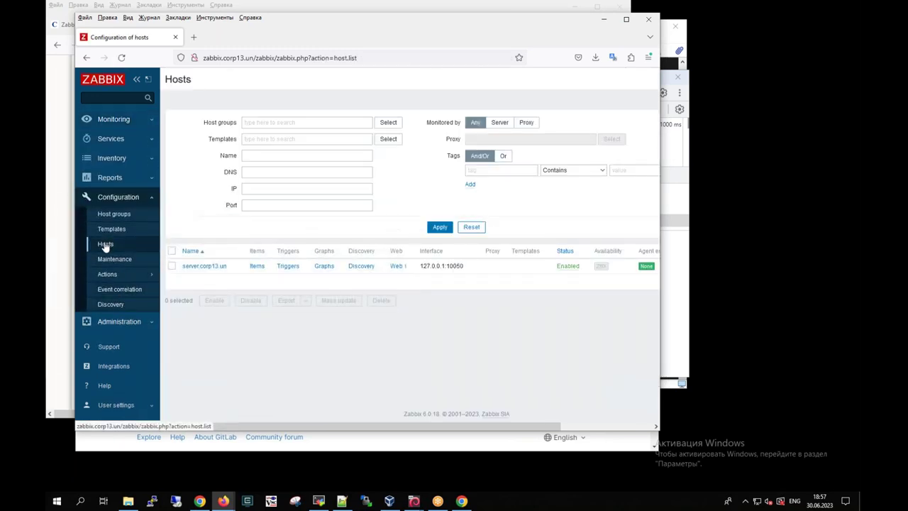
click(397, 268)
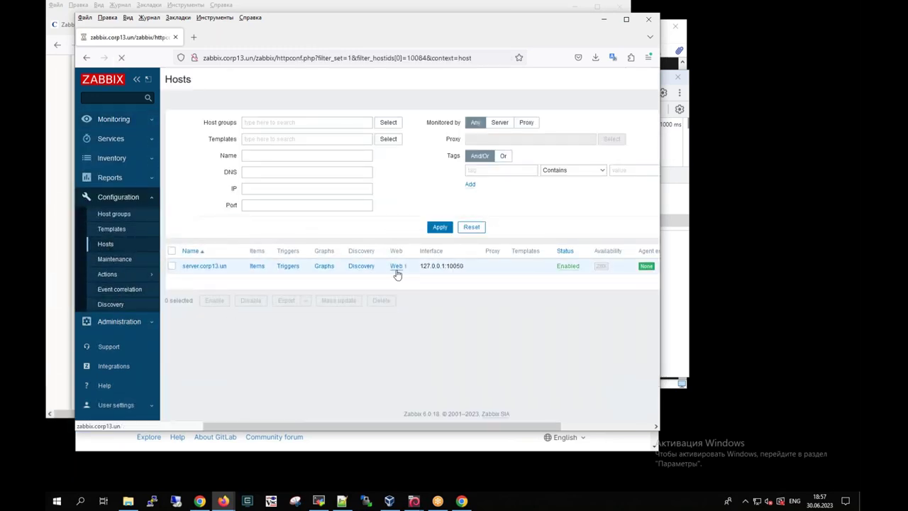
click(193, 227)
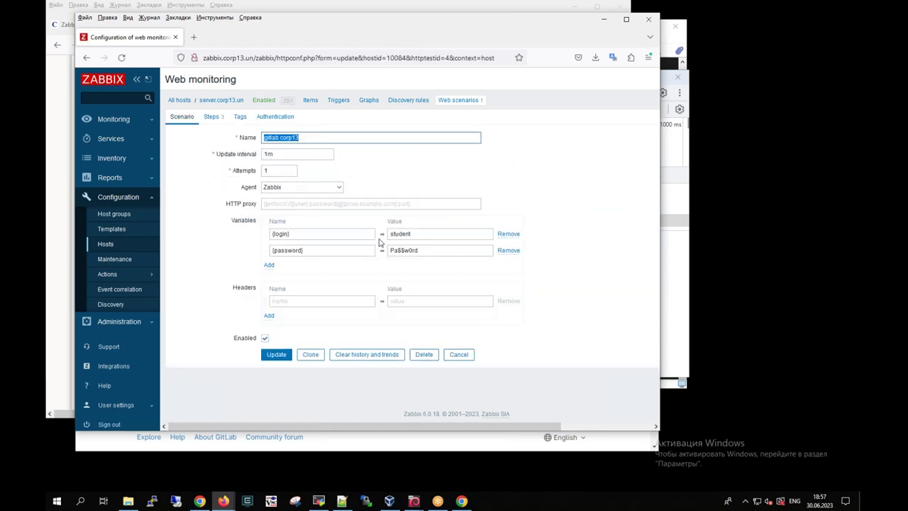
click(275, 117)
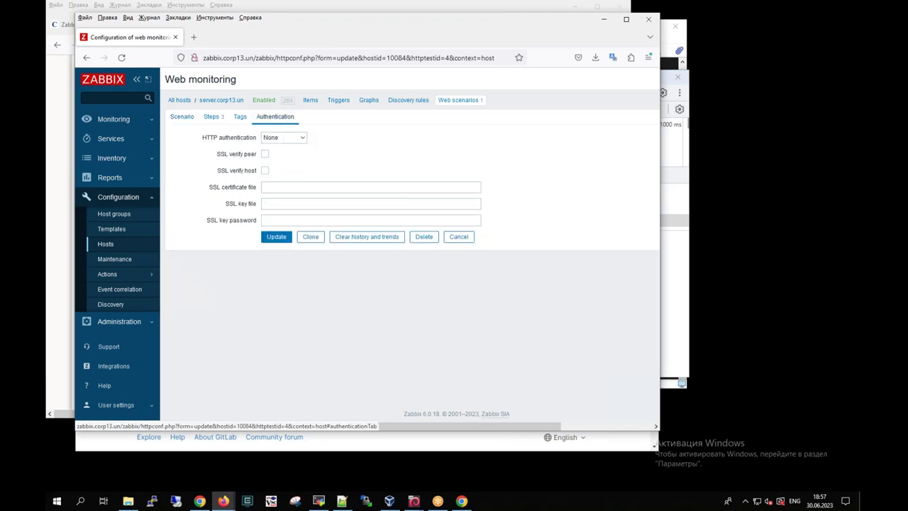
click(212, 117)
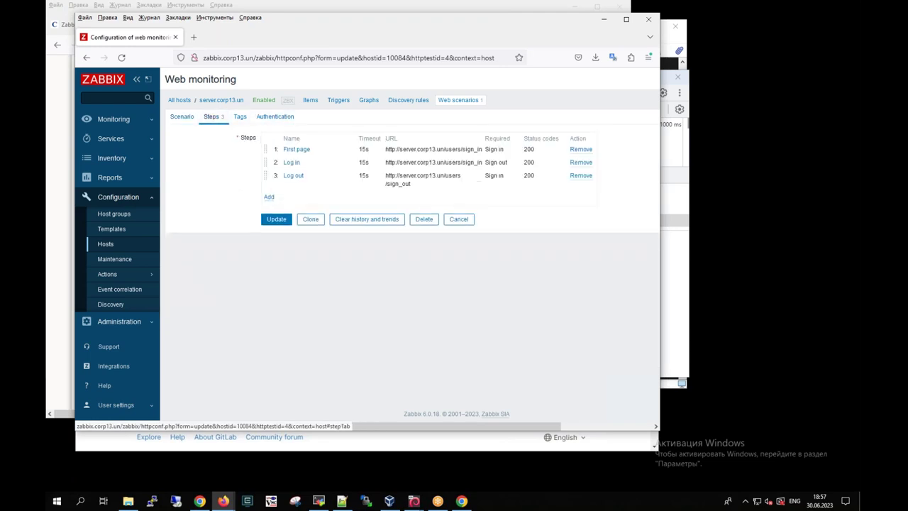
Enable Follow redirects for the Log out step and update the step
click(294, 176)
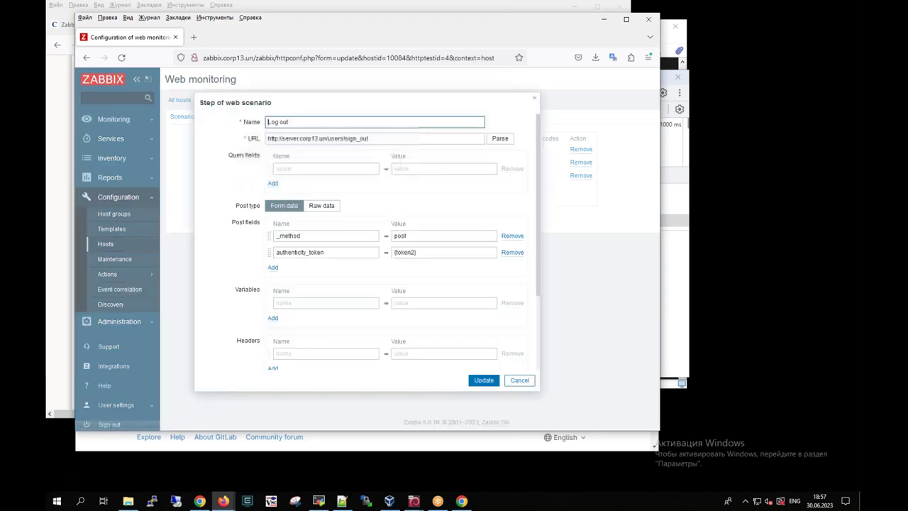
drag(536, 234, 537, 302)
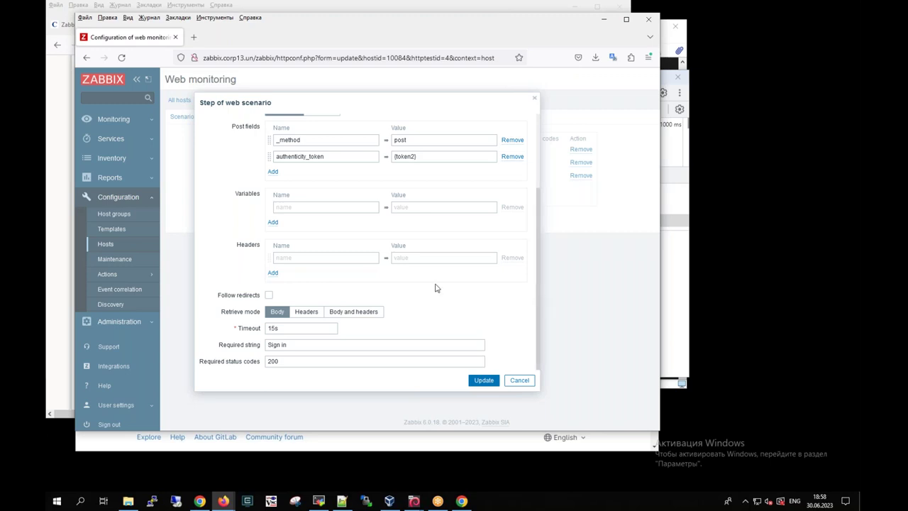
click(268, 295)
click(487, 383)
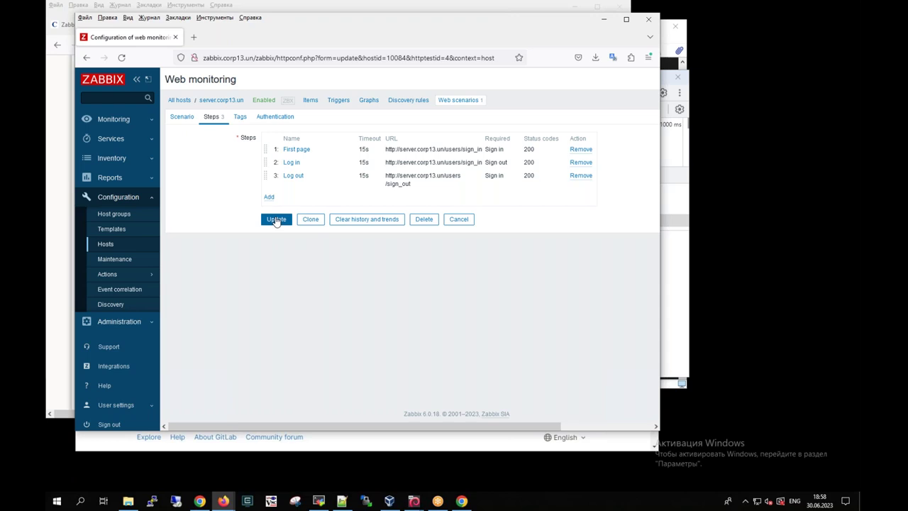
Check the Log out step's Follow redirects option and save the updated gitlab corp13 scenario
click(293, 175)
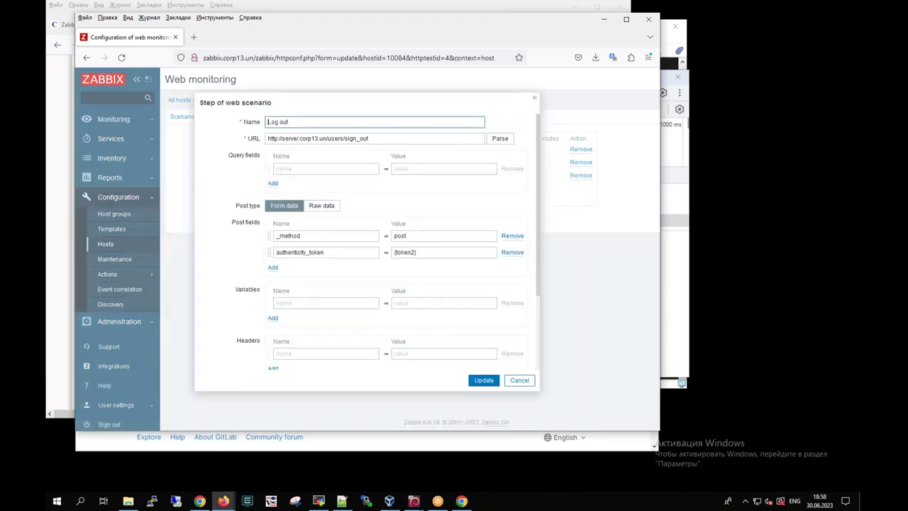
scroll(537, 304, down, 3)
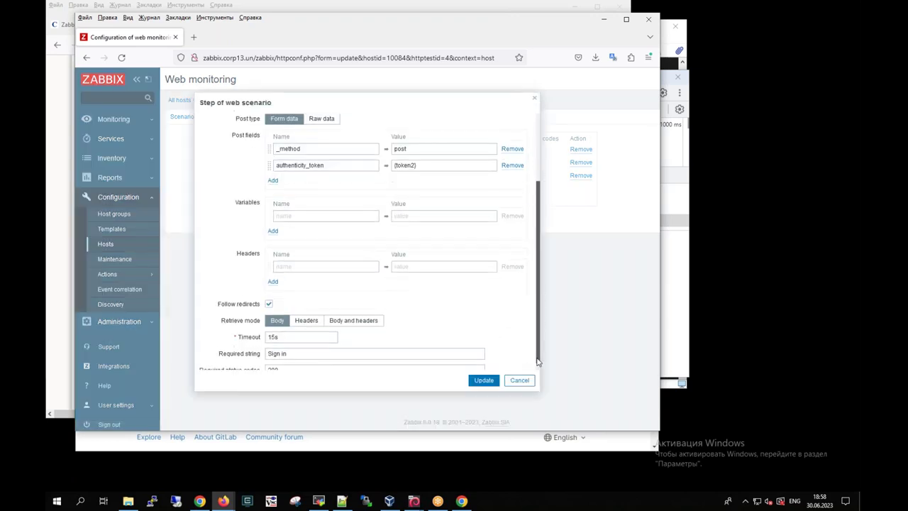
click(482, 381)
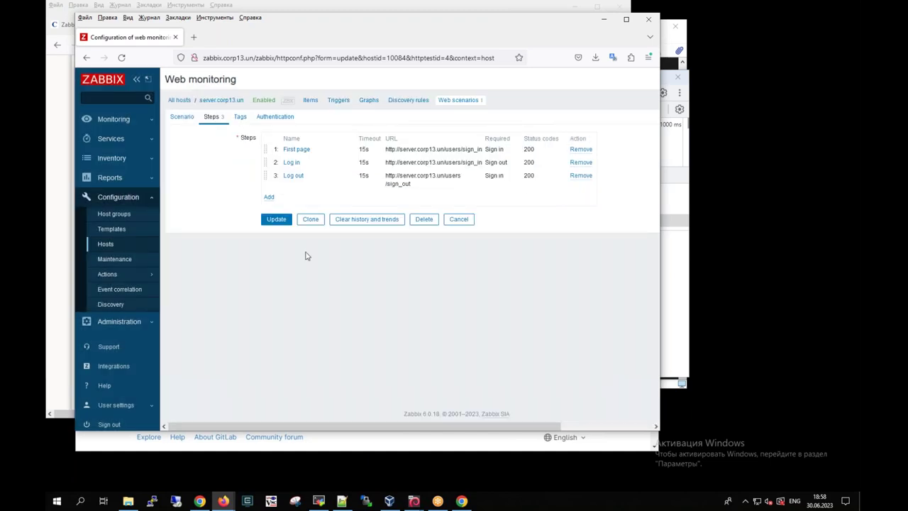
click(276, 219)
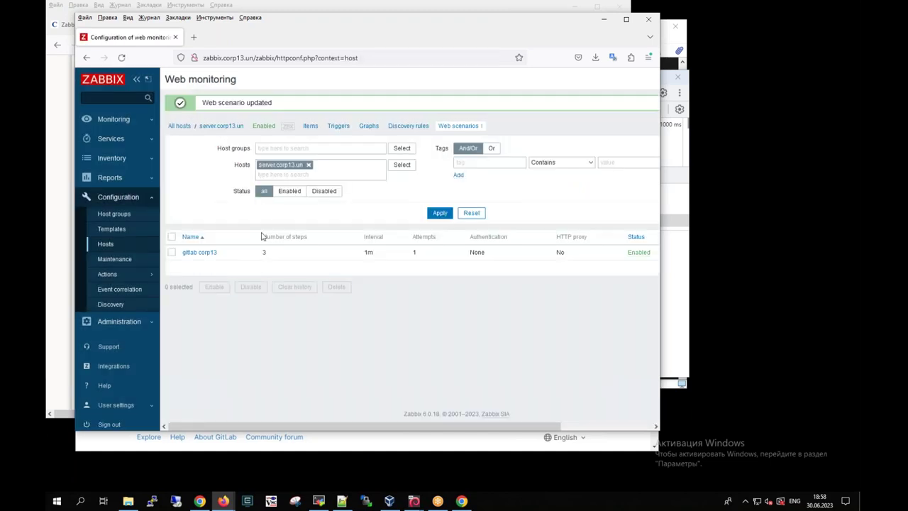
Reopen the gitlab corp13 scenario and examine the {token2} variable and its regex in the Log in step
click(199, 252)
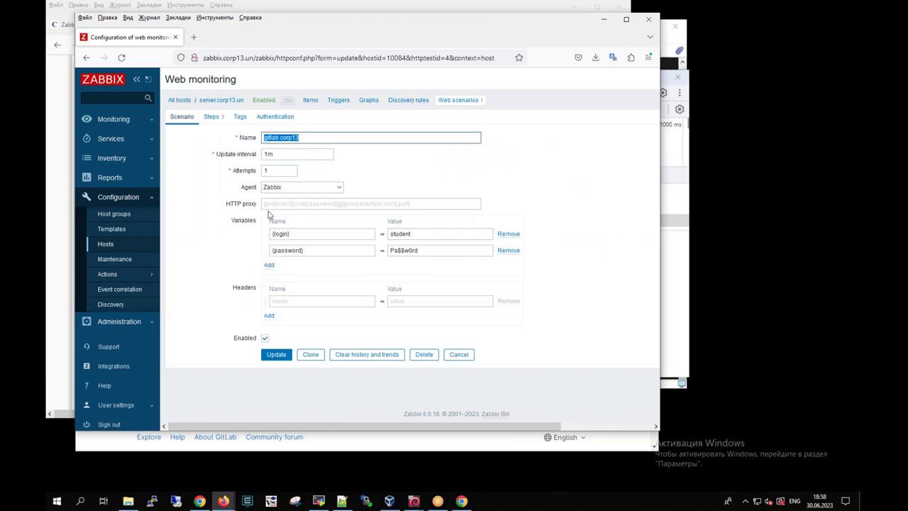
click(212, 117)
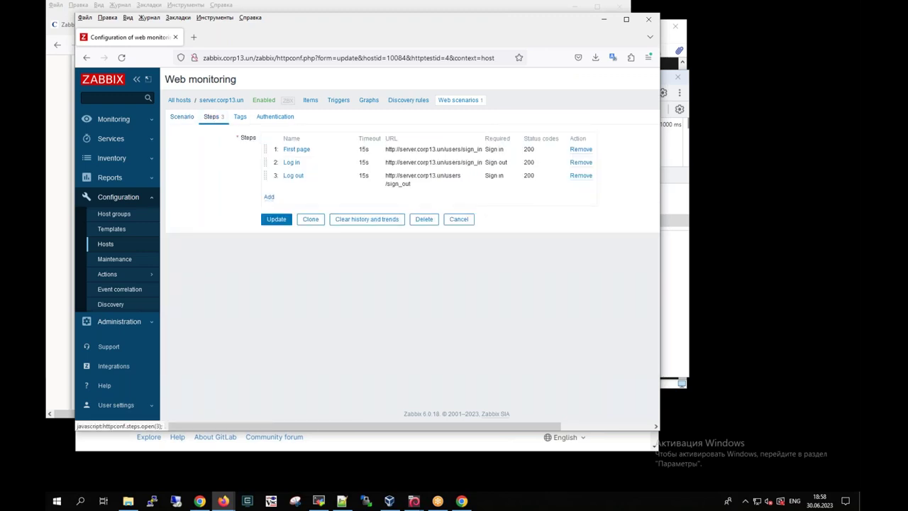
click(290, 163)
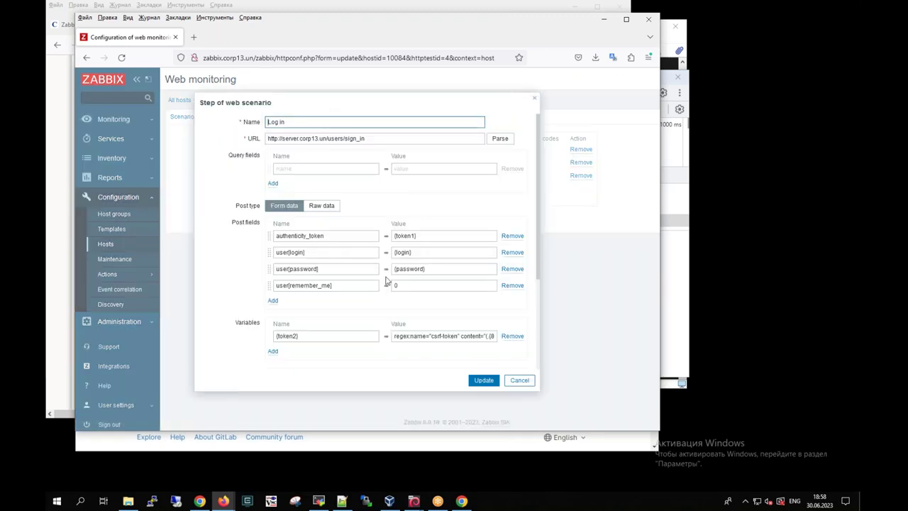
mouse_move(403, 319)
mouse_down()
mouse_move(391, 326)
mouse_move(460, 358)
mouse_move(505, 328)
mouse_move(415, 326)
mouse_up()
mouse_move(307, 329)
mouse_down()
mouse_move(259, 347)
mouse_move(308, 337)
mouse_up()
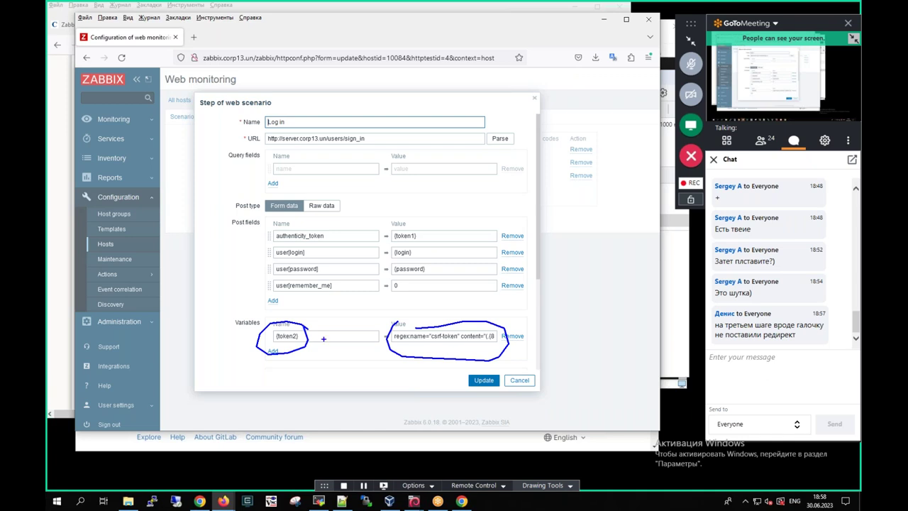
Switch to the lab wiki, view the linked Zabbix web scenario debug page from Step 5, and close that page
click(55, 281)
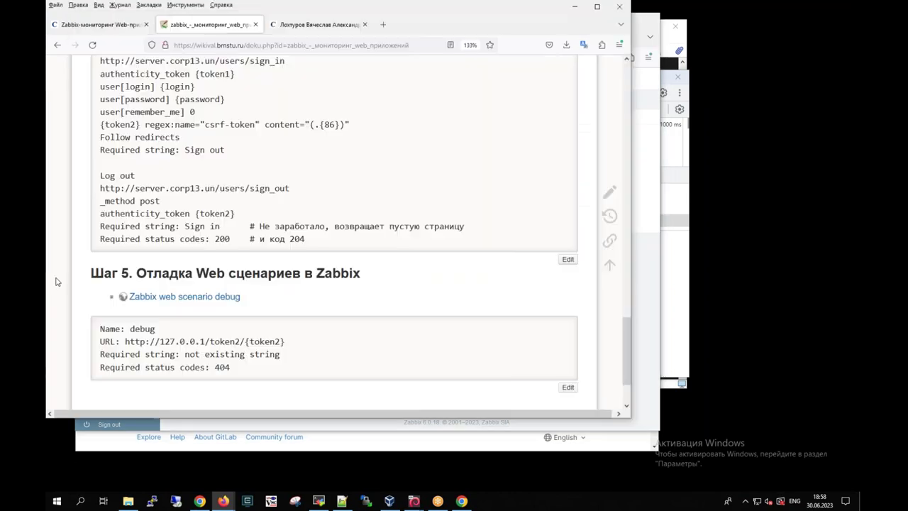
right_click(181, 299)
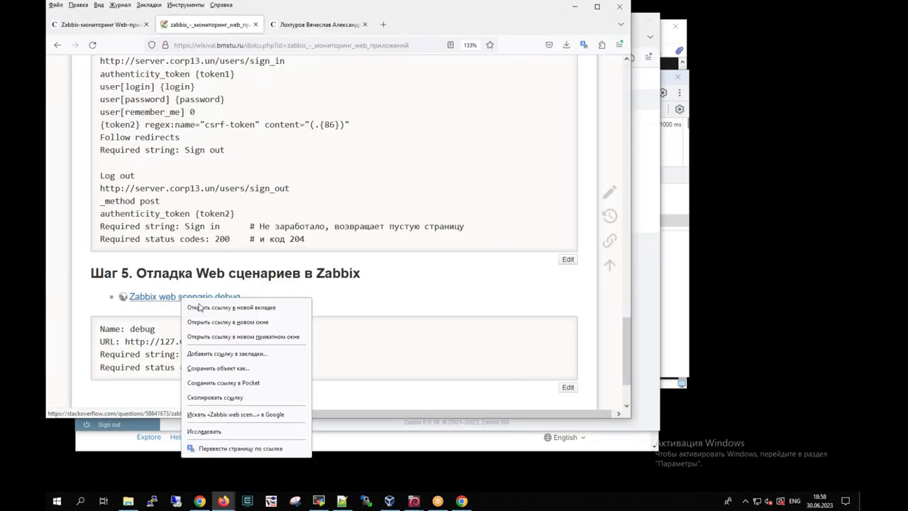
click(211, 307)
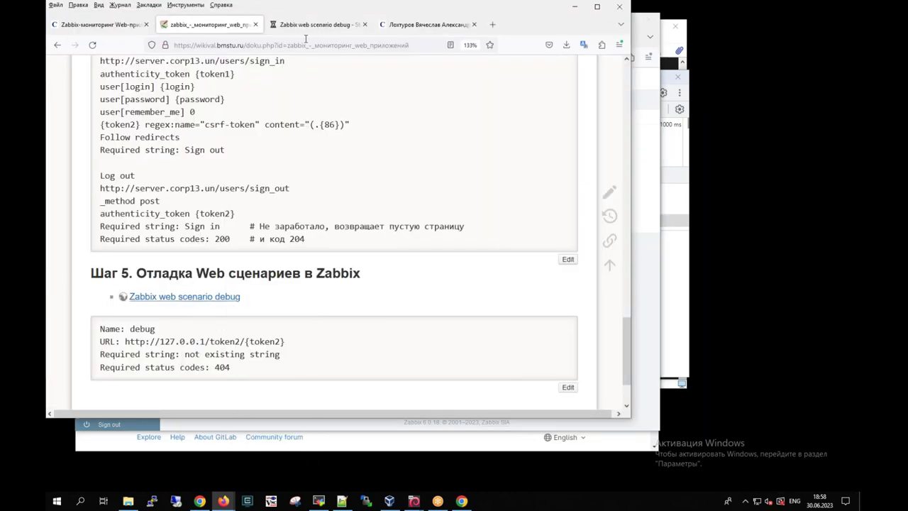
click(309, 24)
click(365, 25)
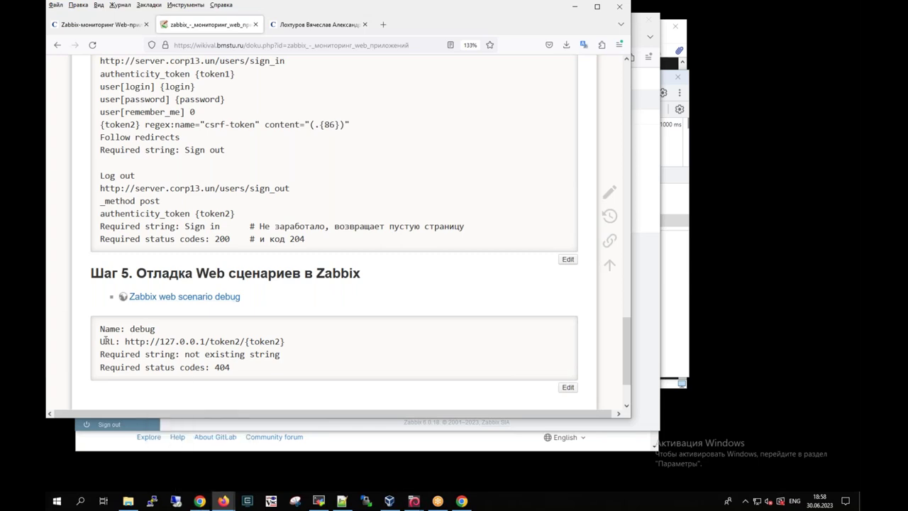
drag(100, 343, 300, 348)
key(ctrl+c)
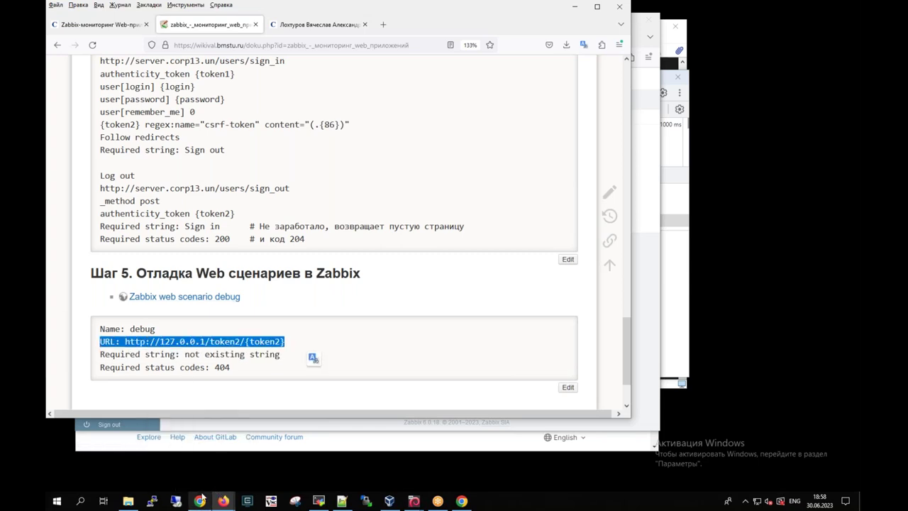
mouse_move(201, 502)
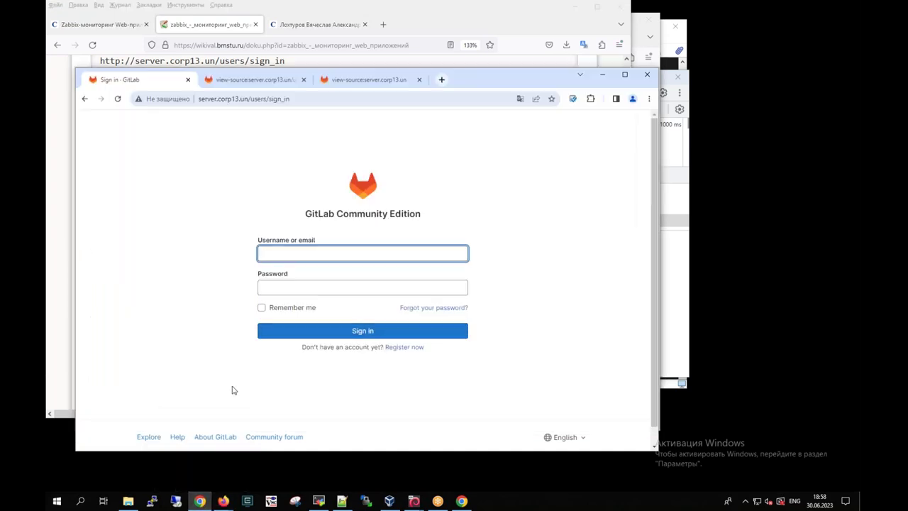
click(223, 501)
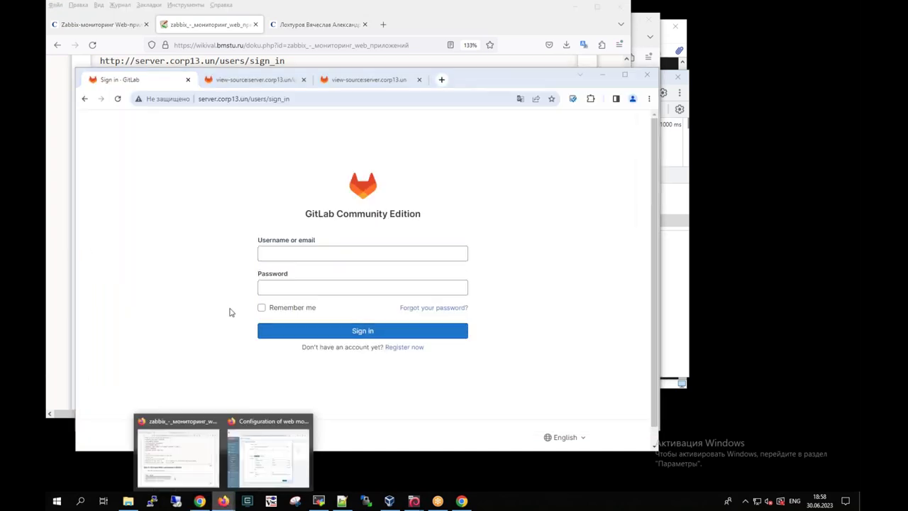
click(258, 440)
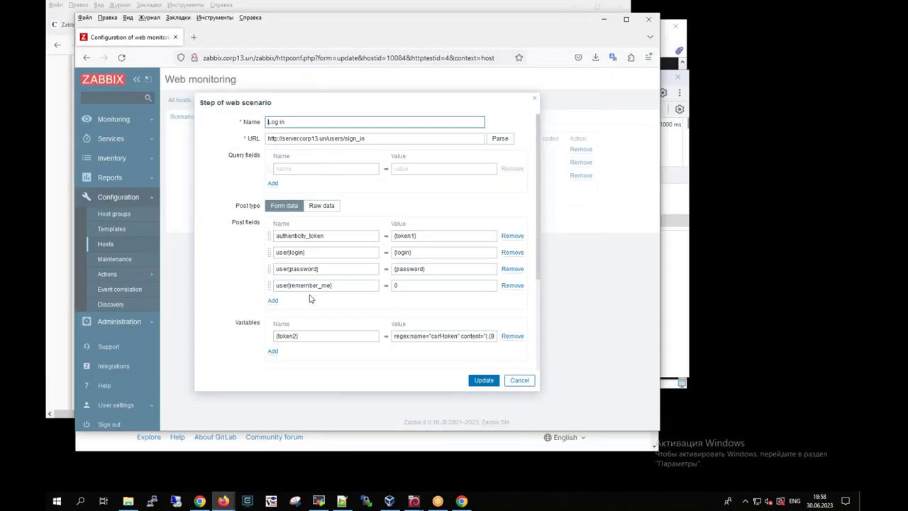
click(522, 380)
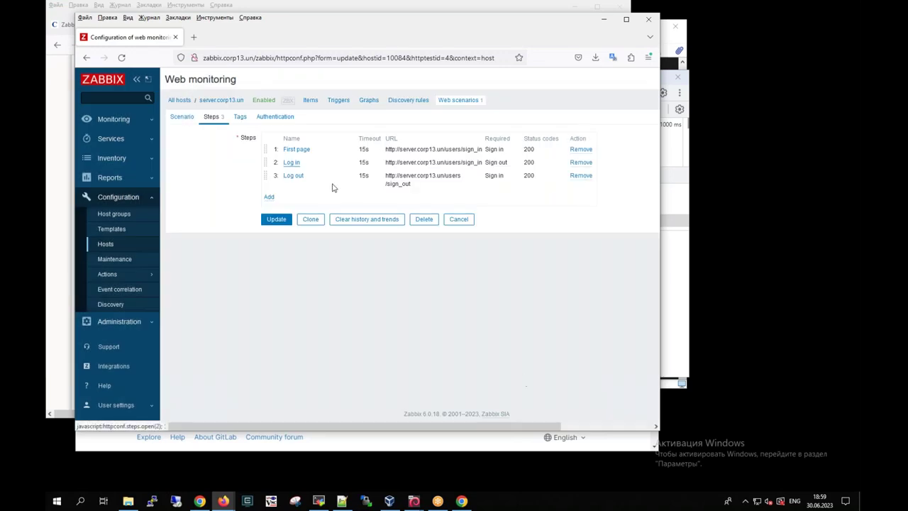
click(269, 198)
click(280, 140)
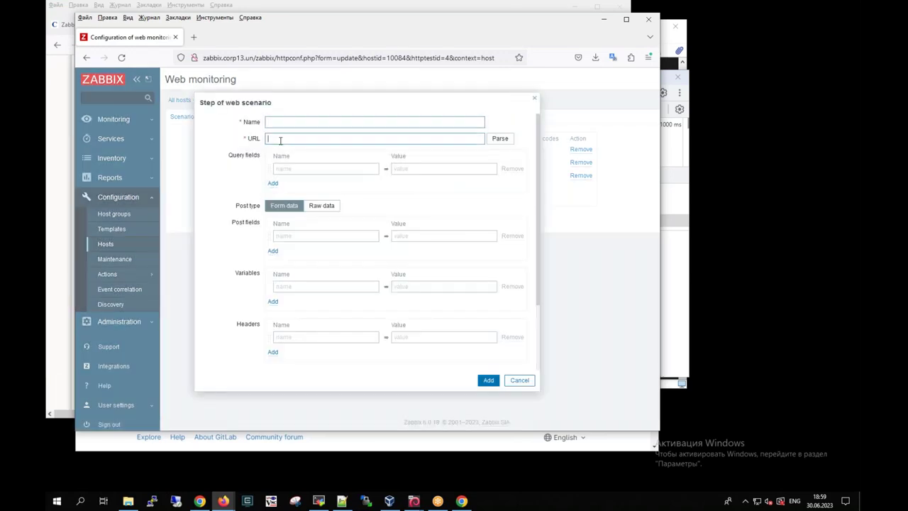
key(ctrl+v)
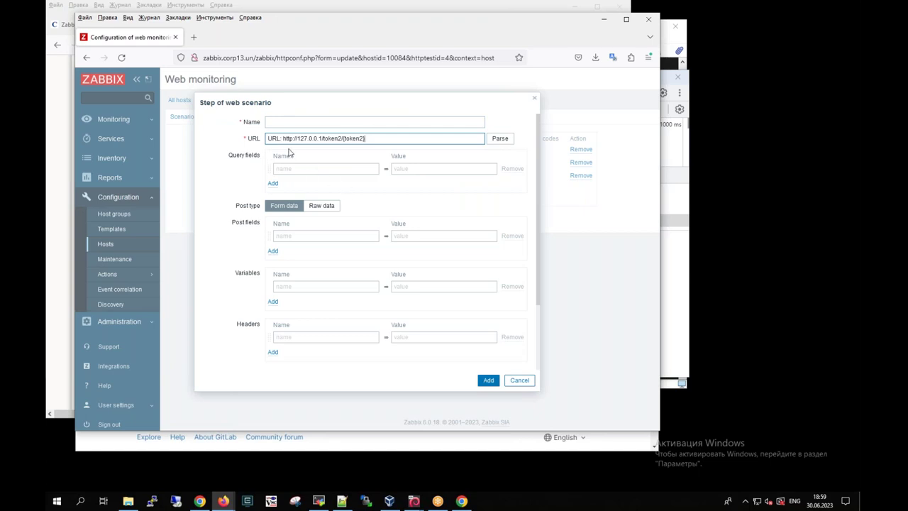
key(BackSpace)
key(BackSpace)
key(BackSpace)
key(BackSpace)
key(BackSpace)
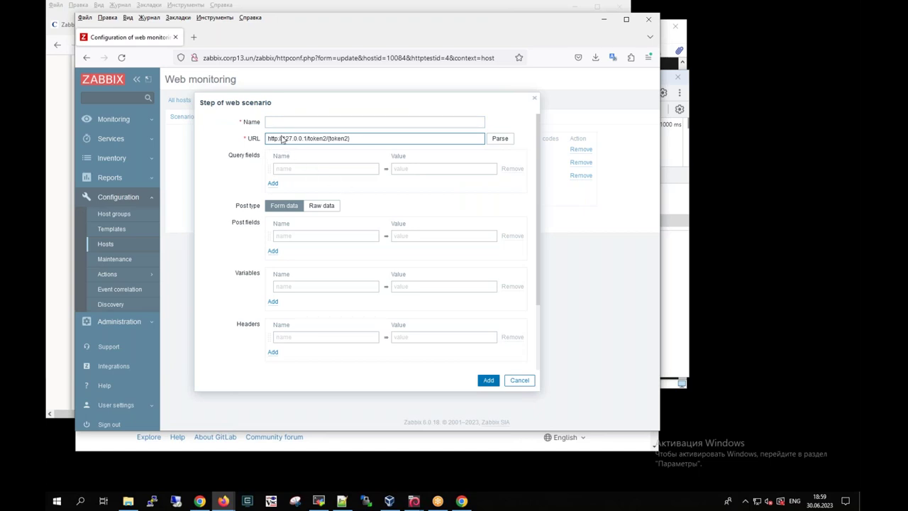
drag(284, 138, 314, 123)
click(355, 139)
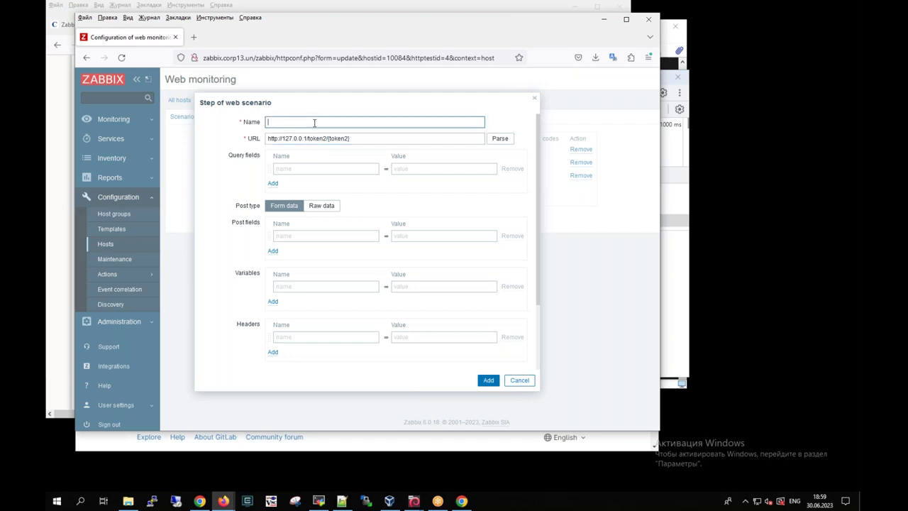
text(debug)
Consult the wiki's debug settings, and set the debug step's required status code to 404 and its required string to random nonexistent text
mouse_move(226, 502)
click(195, 465)
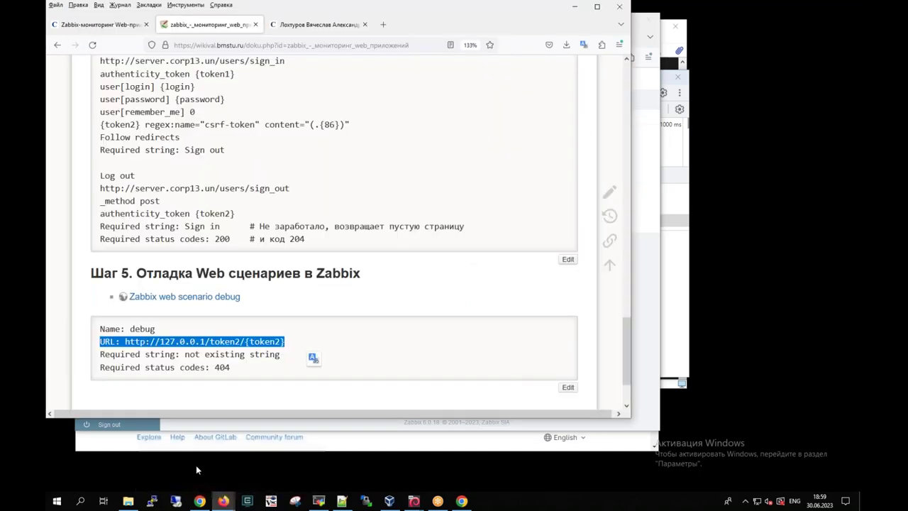
drag(213, 367, 231, 367)
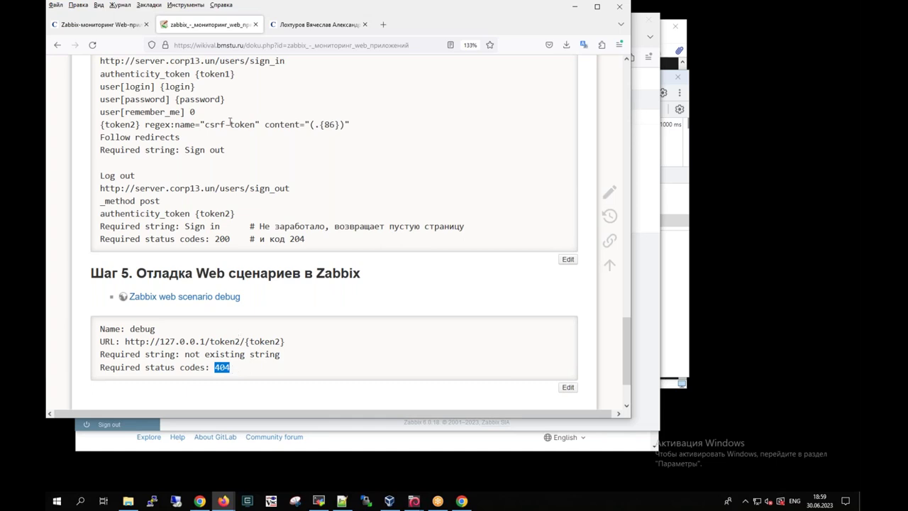
key(alt+Tab)
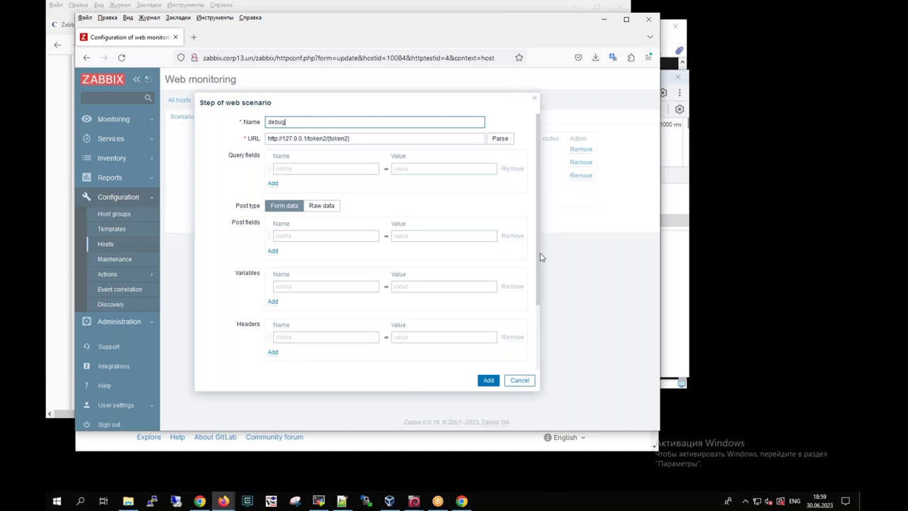
scroll(540, 257, down, 3)
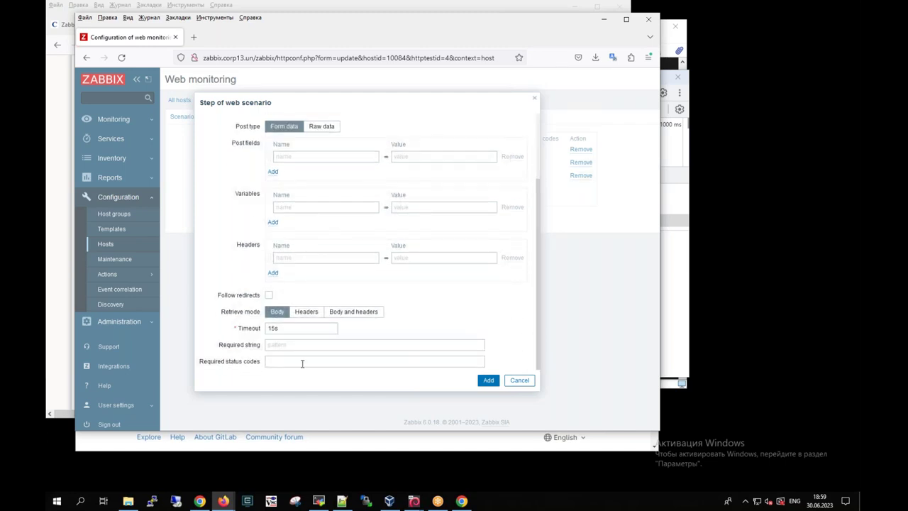
click(301, 362)
text(404)
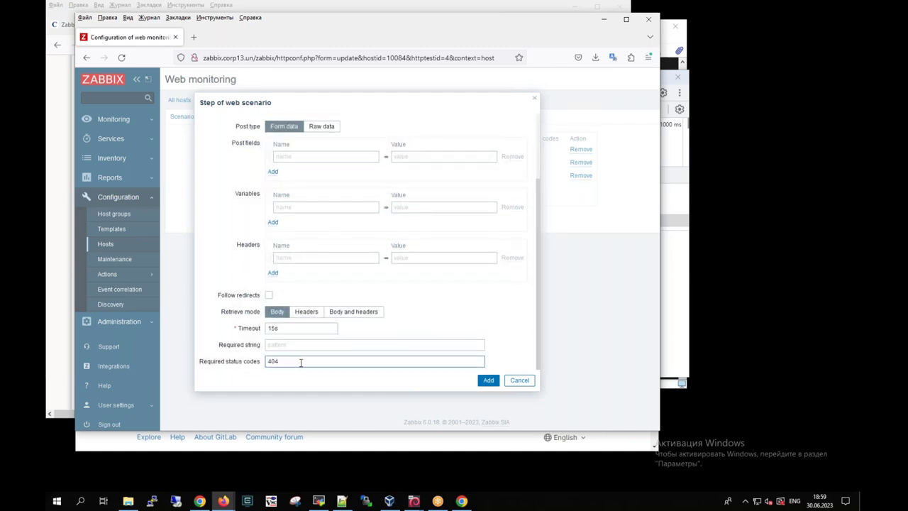
click(286, 346)
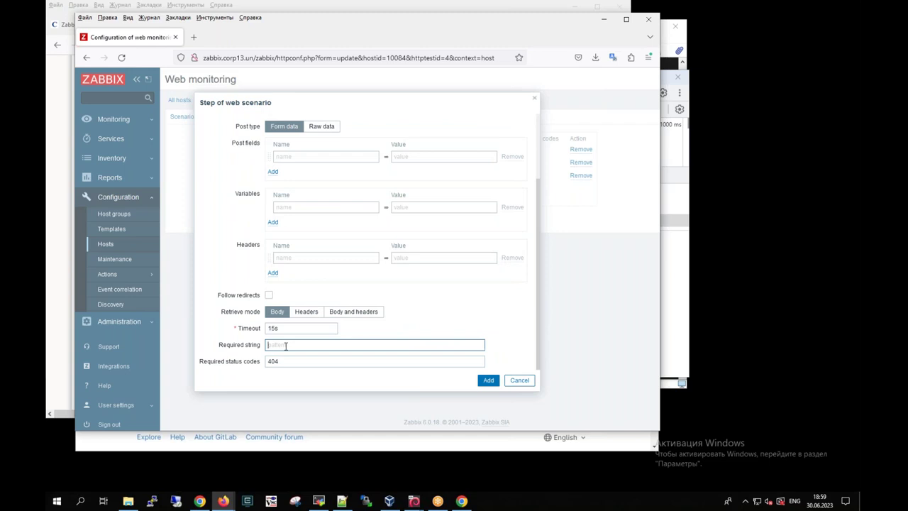
text(gedhgfrjrtejhrtjrtjrtjk)
click(287, 363)
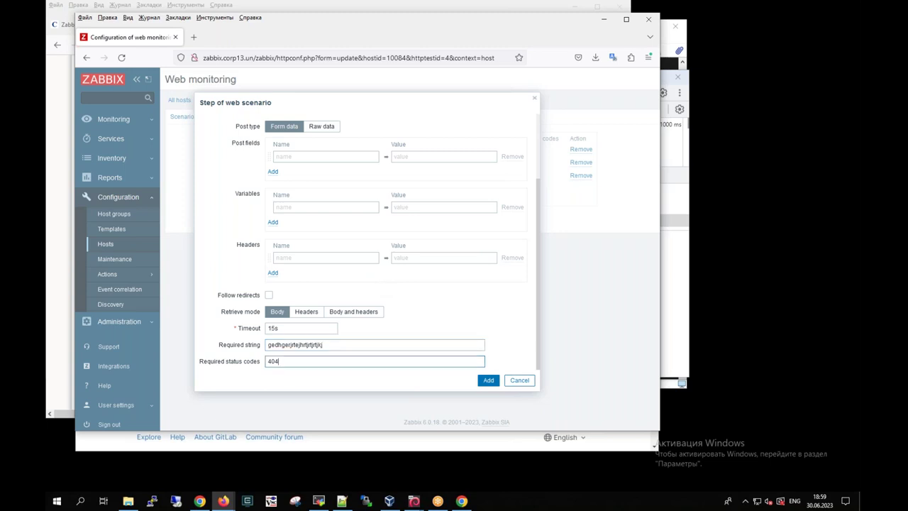
click(328, 346)
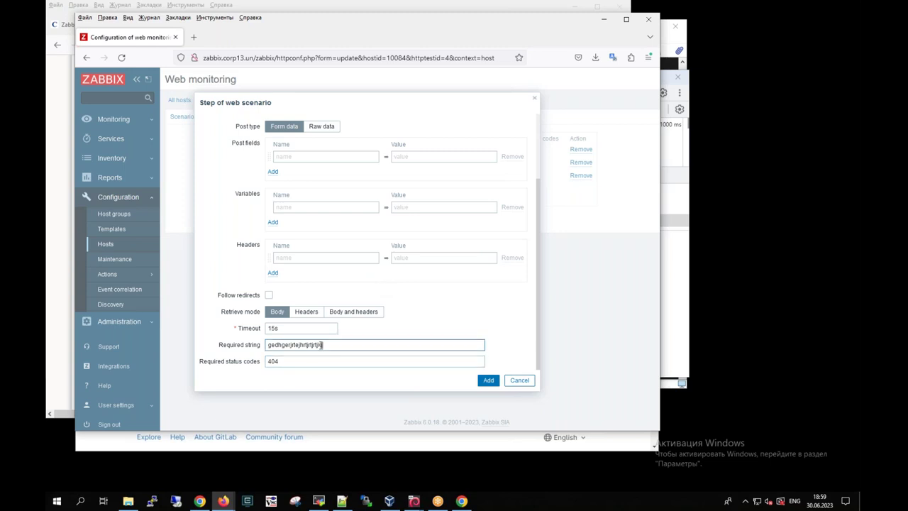
Add the debug step between Log in and Log out, and save the gitlab corp13 scenario
click(488, 381)
drag(266, 196, 267, 175)
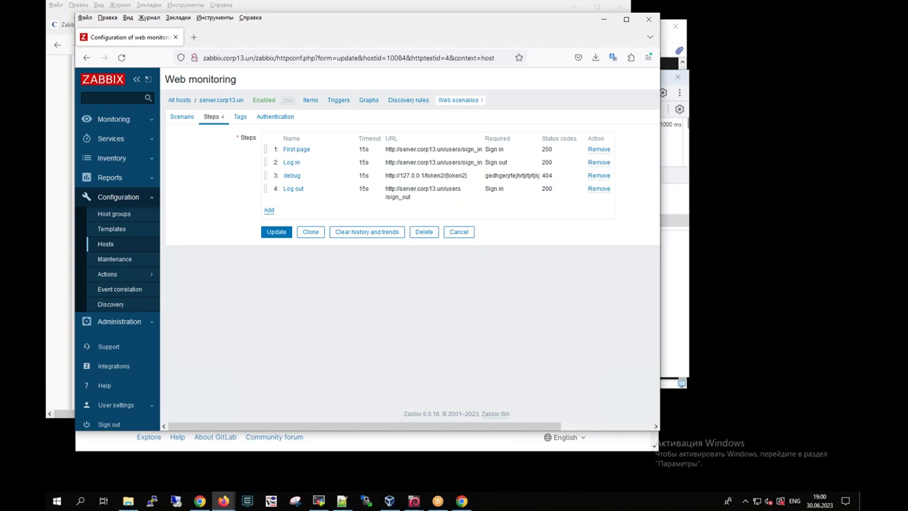
click(276, 232)
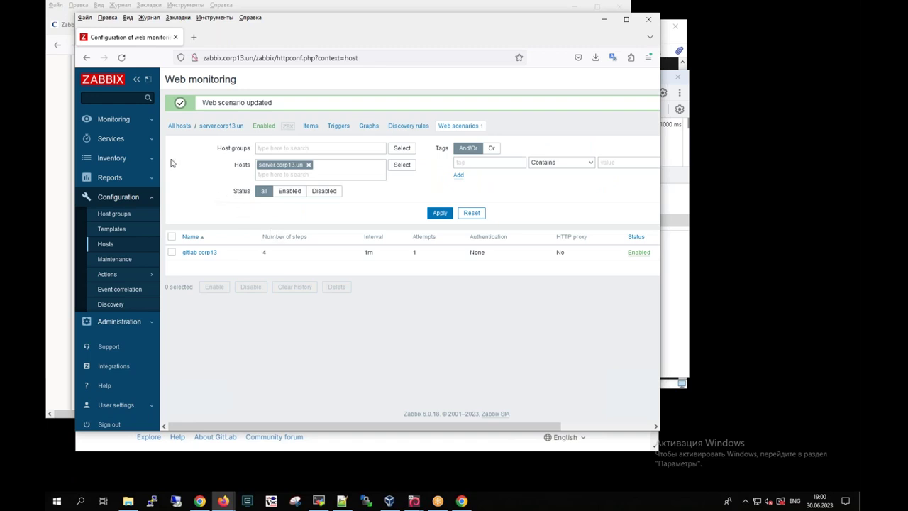
Open the latest monitoring data and examine the gitlab corp13 items for server.corp13.un, including those of the debug step
click(114, 119)
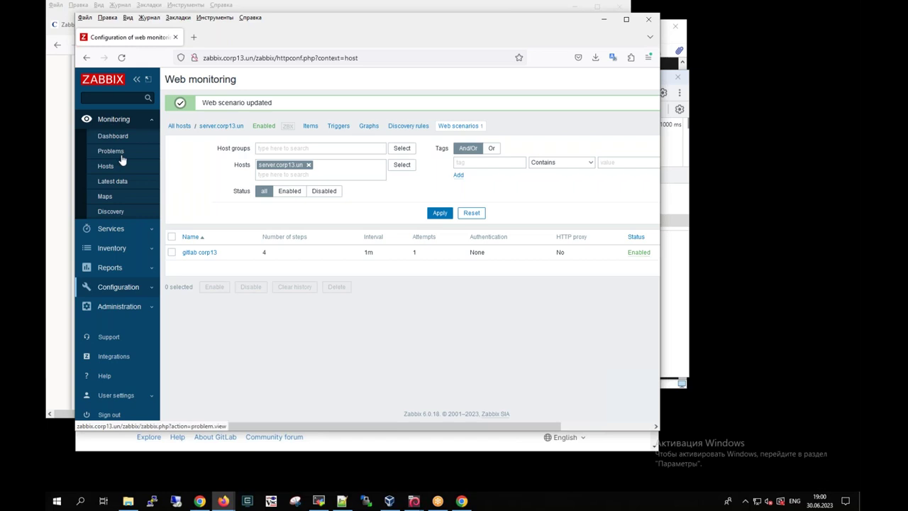
click(113, 182)
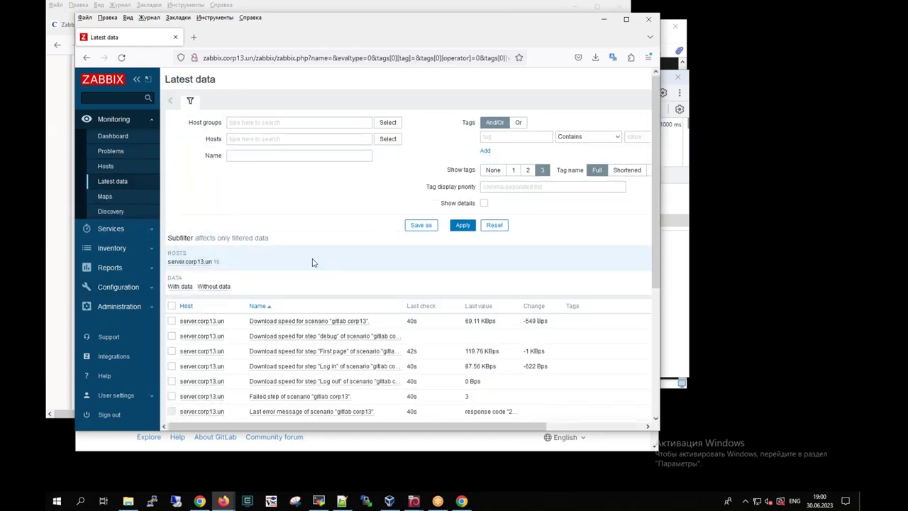
scroll(312, 263, down, 3)
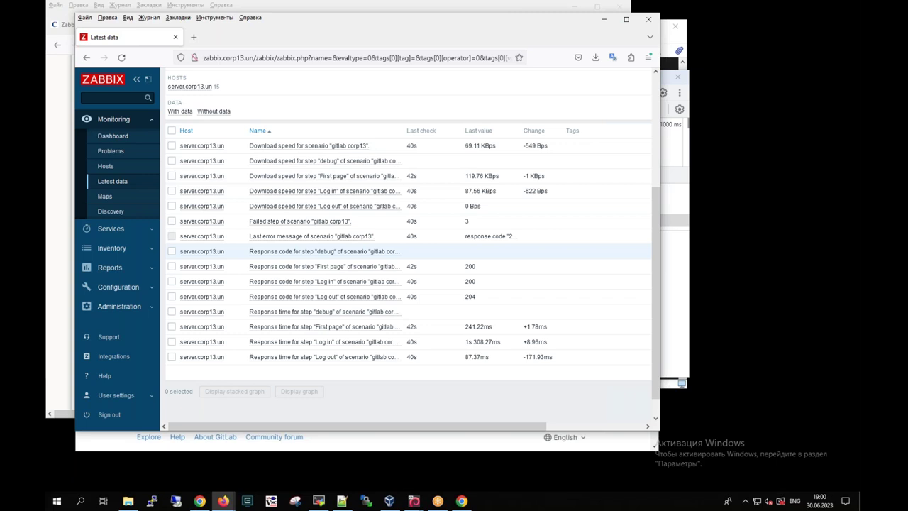
scroll(314, 263, down, 1)
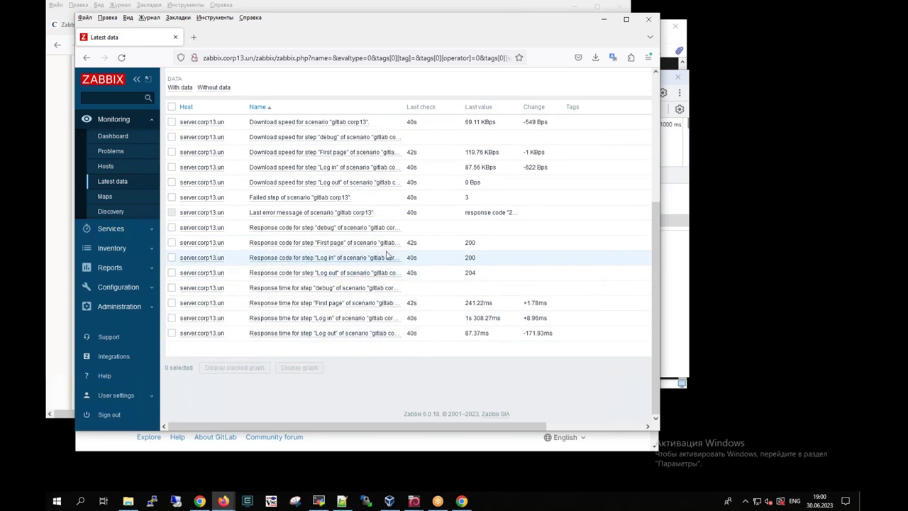
Switch to the specialist.ru trainer page, close its chat pop-up, and view the trainer's biography and upcoming course groups
click(201, 501)
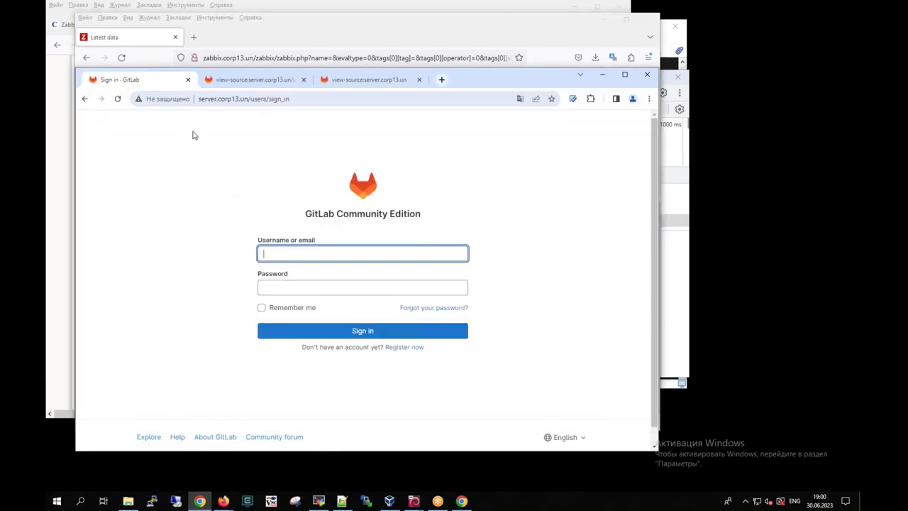
drag(501, 79, 485, 80)
click(397, 14)
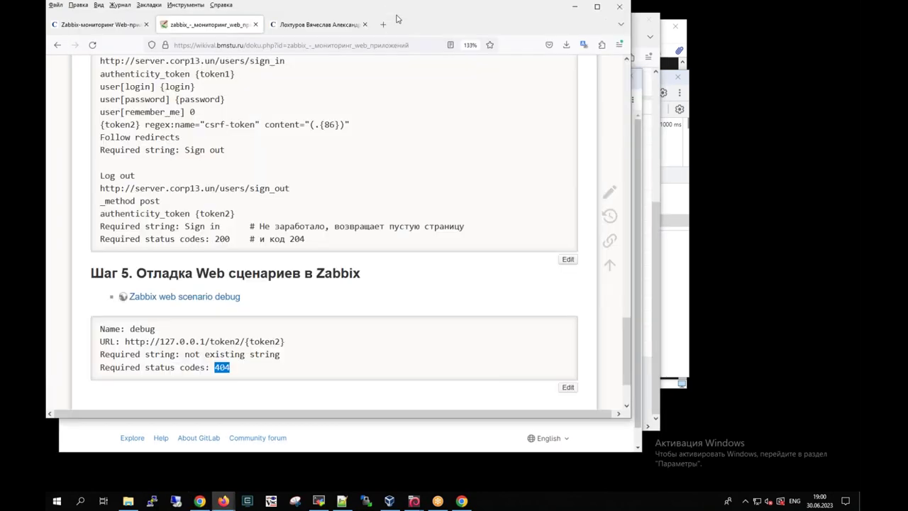
click(316, 25)
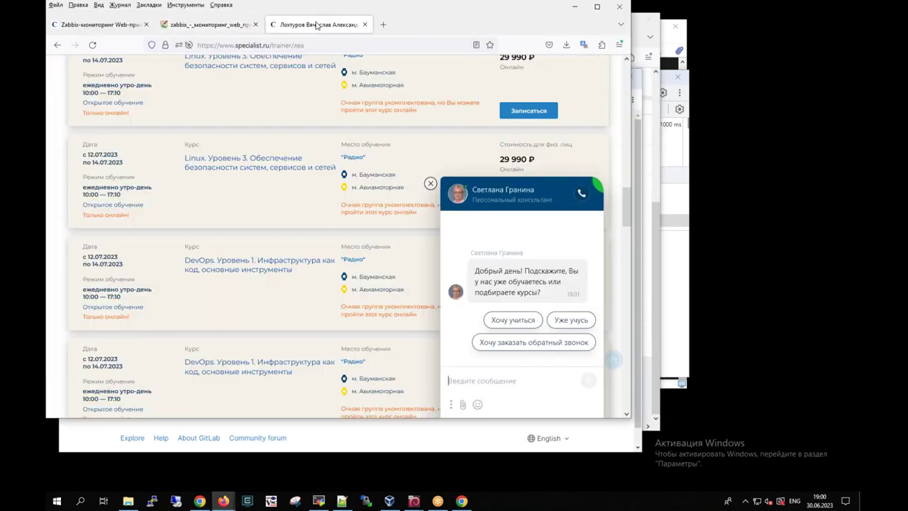
click(430, 183)
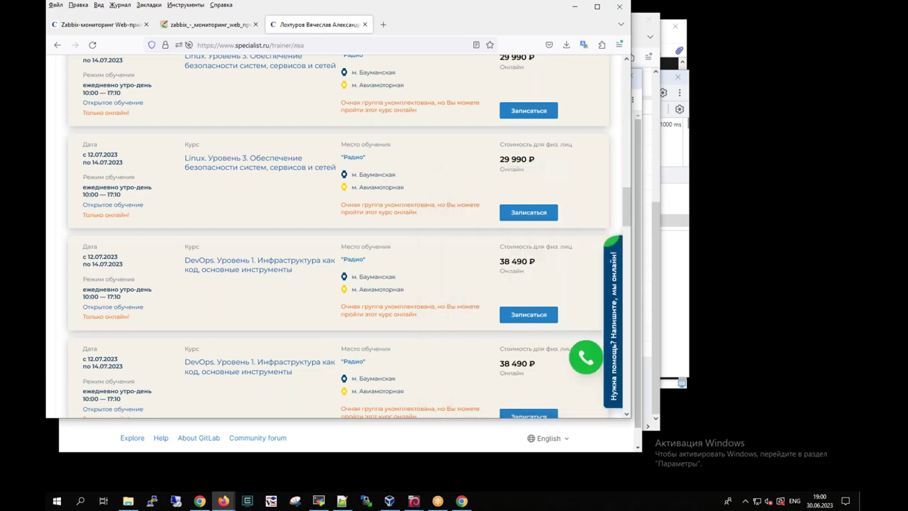
drag(628, 211, 630, 100)
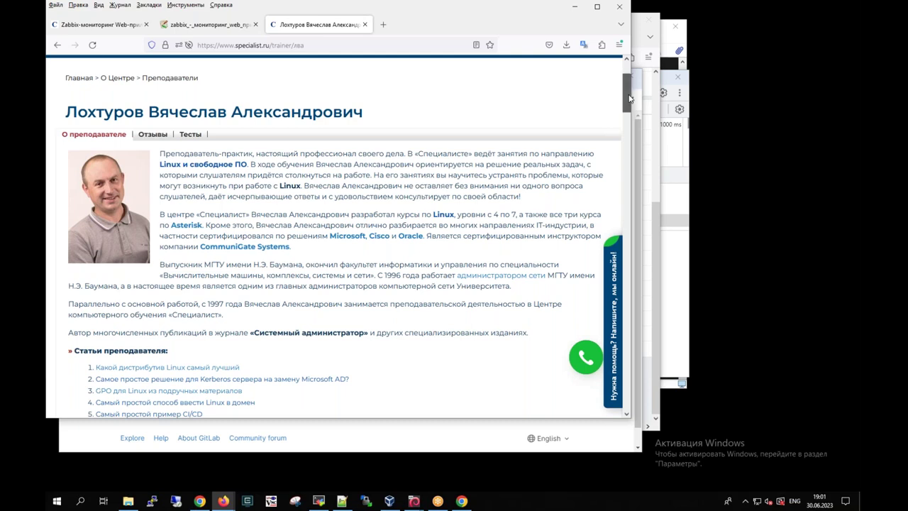
drag(629, 99, 626, 166)
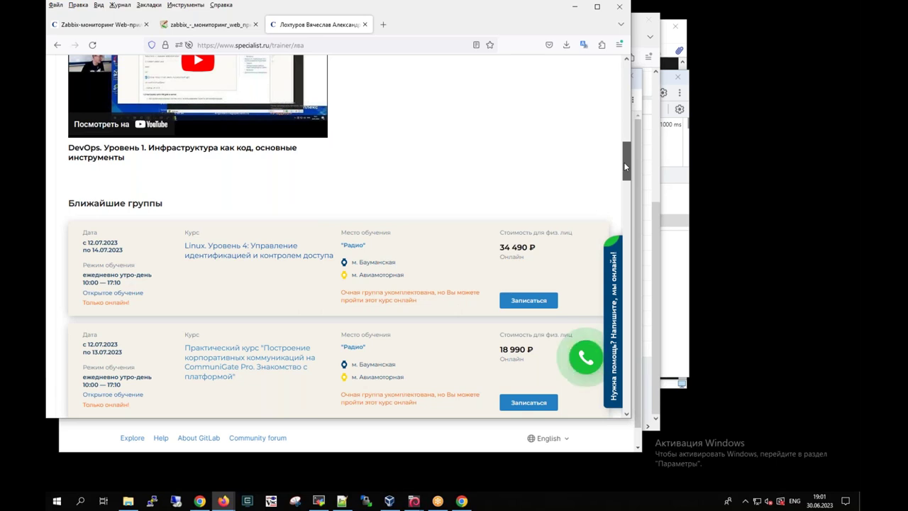
drag(624, 162, 624, 162)
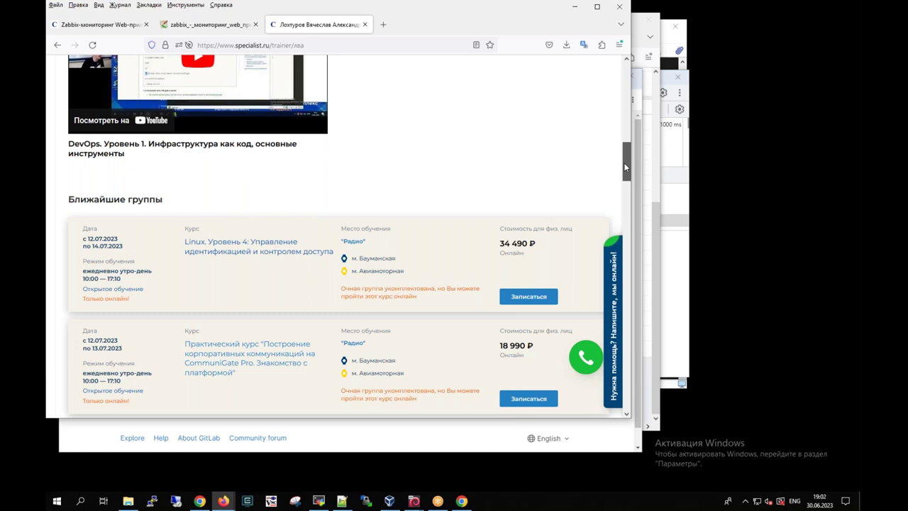
scroll(623, 163, down, 1)
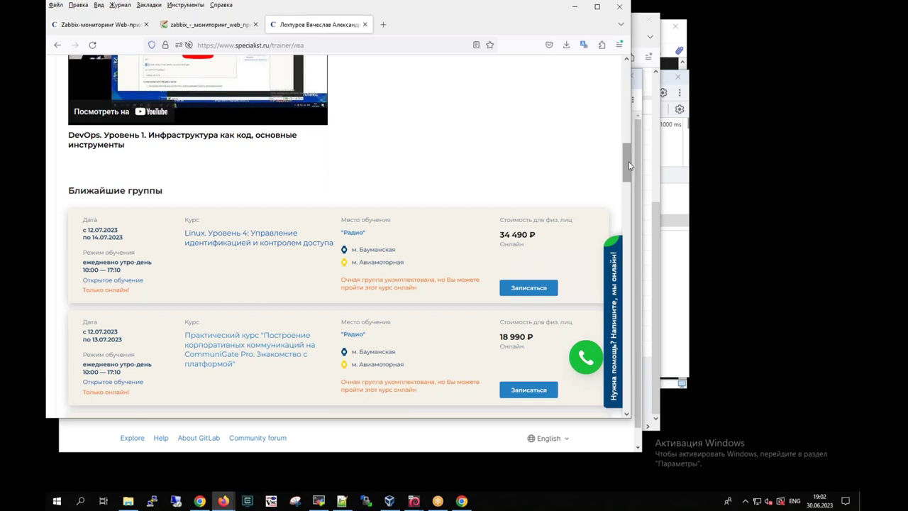
mouse_move(627, 168)
mouse_down()
mouse_move(615, 333)
mouse_move(617, 171)
mouse_up()
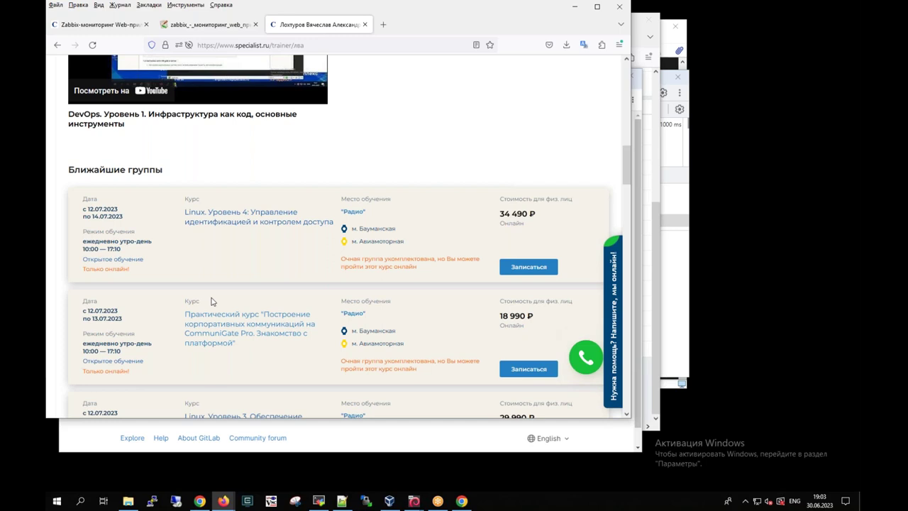
Return to Zabbix, reload the latest data, and examine the debug step's response code and the scenario's last error message
click(201, 501)
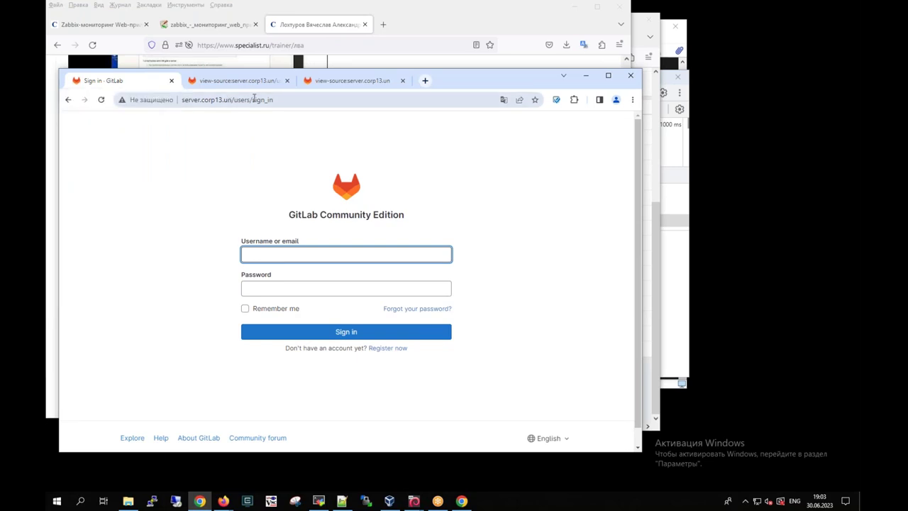
click(223, 501)
click(255, 457)
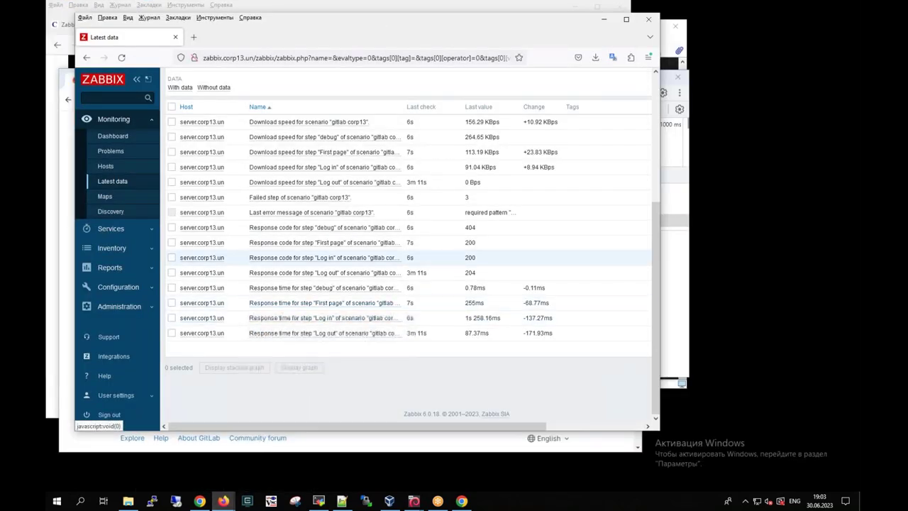
click(112, 182)
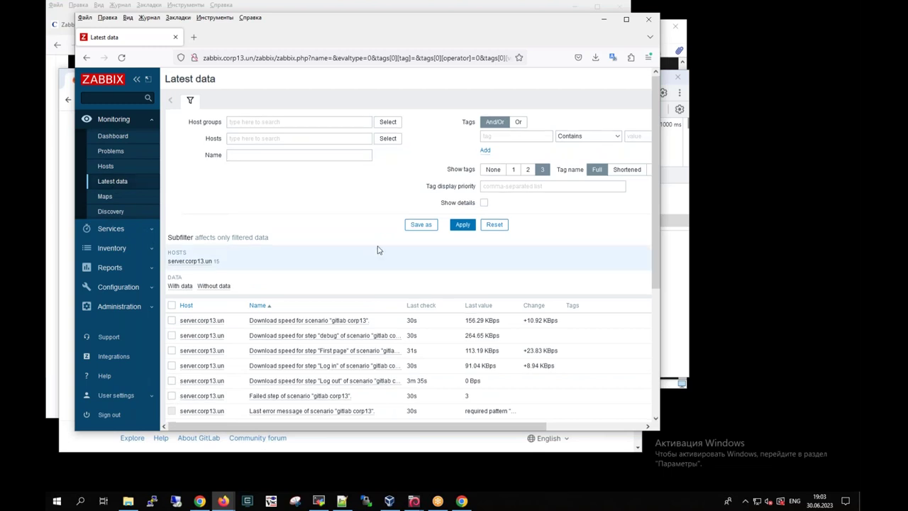
scroll(377, 250, down, 4)
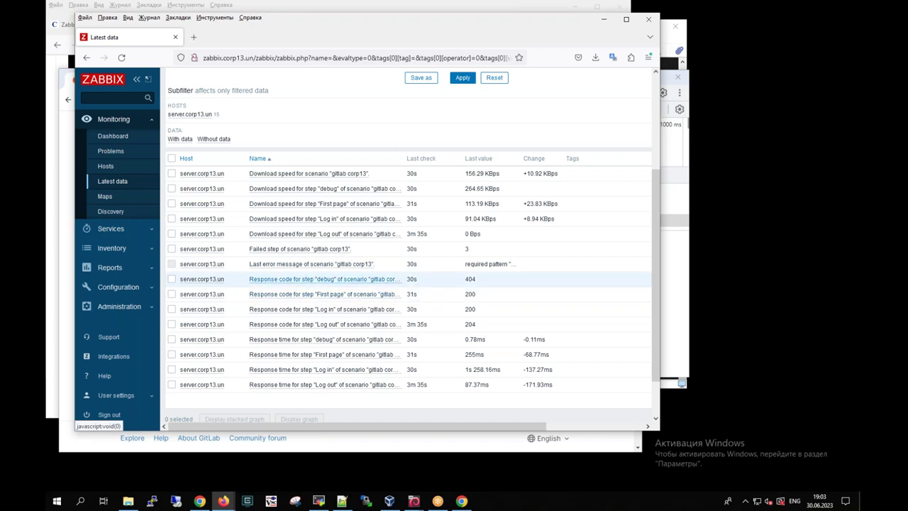
mouse_move(487, 268)
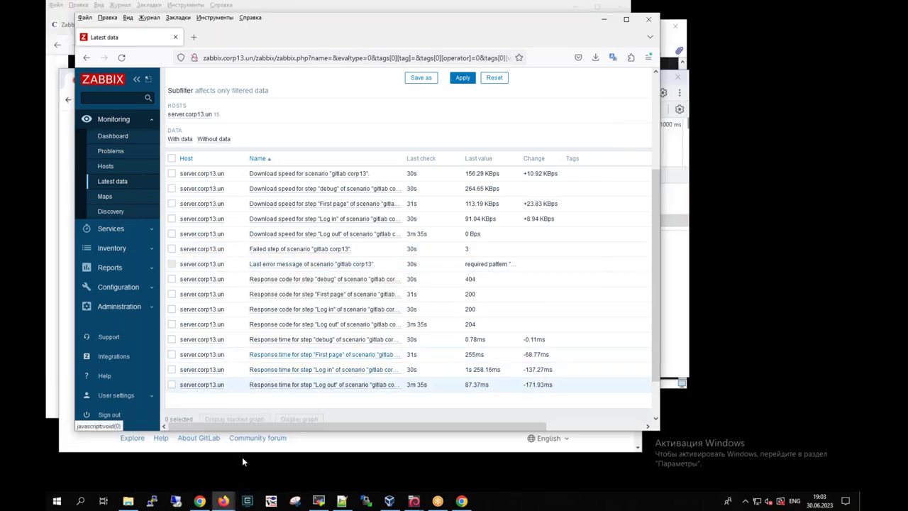
click(200, 501)
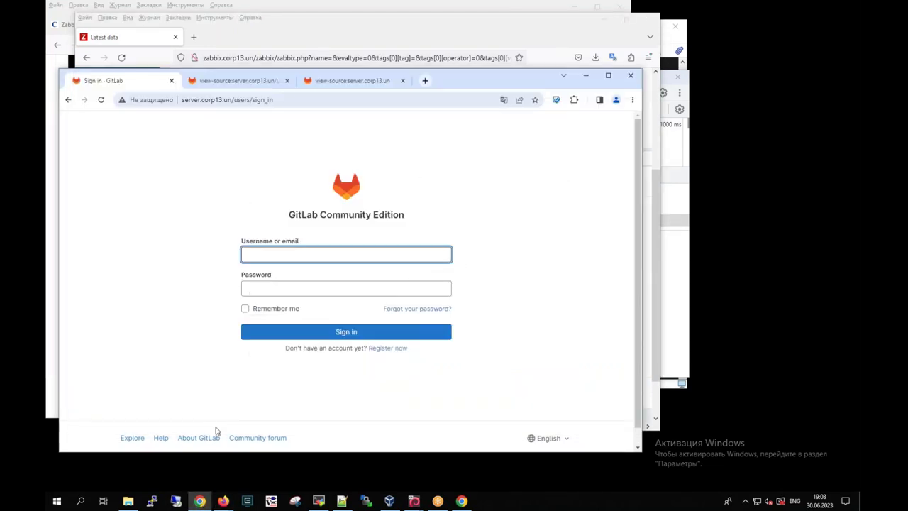
mouse_move(223, 495)
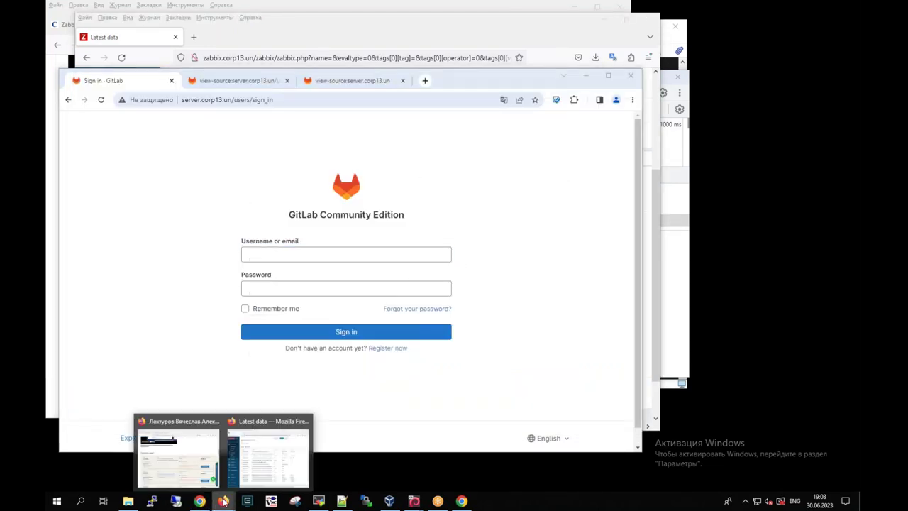
click(260, 452)
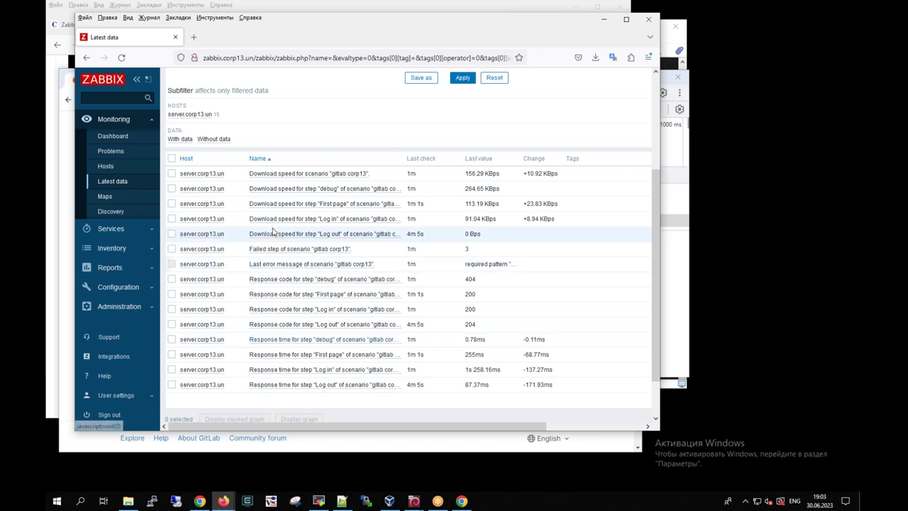
Remove the debug step from the gitlab corp13 web scenario of server.corp13.un and save the scenario
click(118, 229)
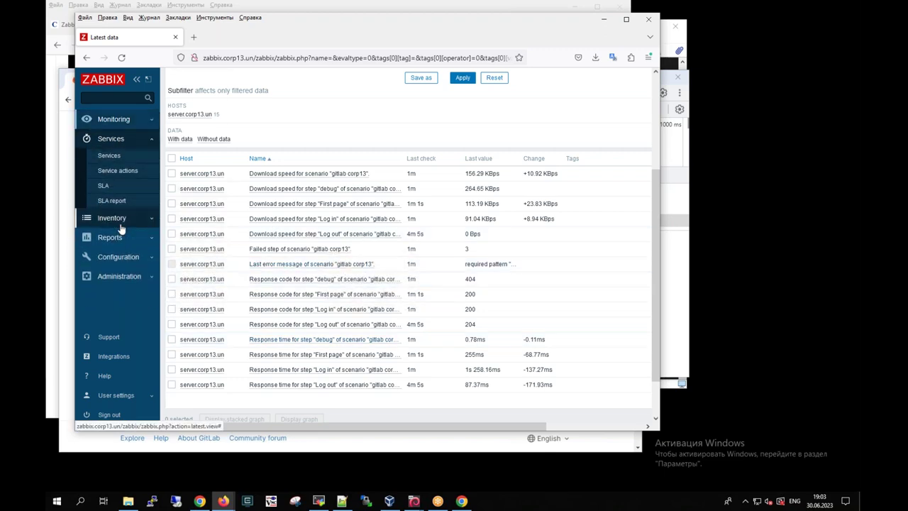
click(107, 259)
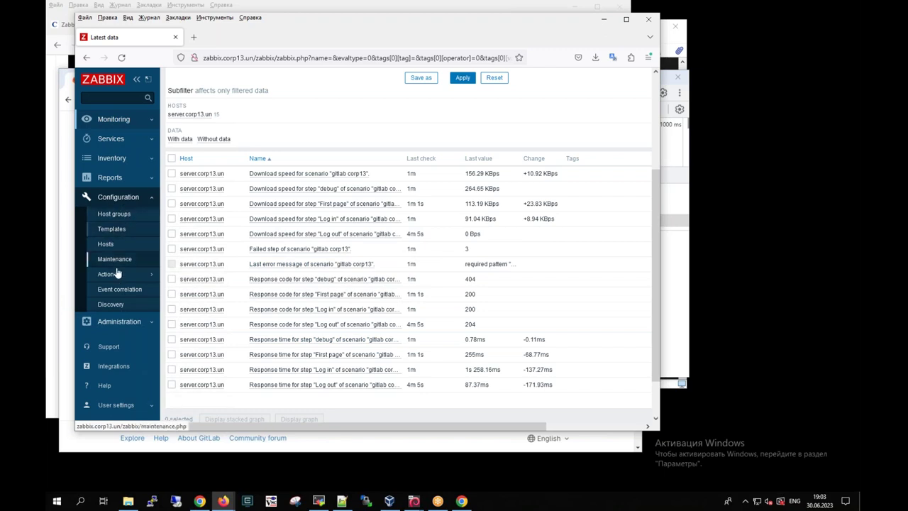
click(106, 245)
click(396, 266)
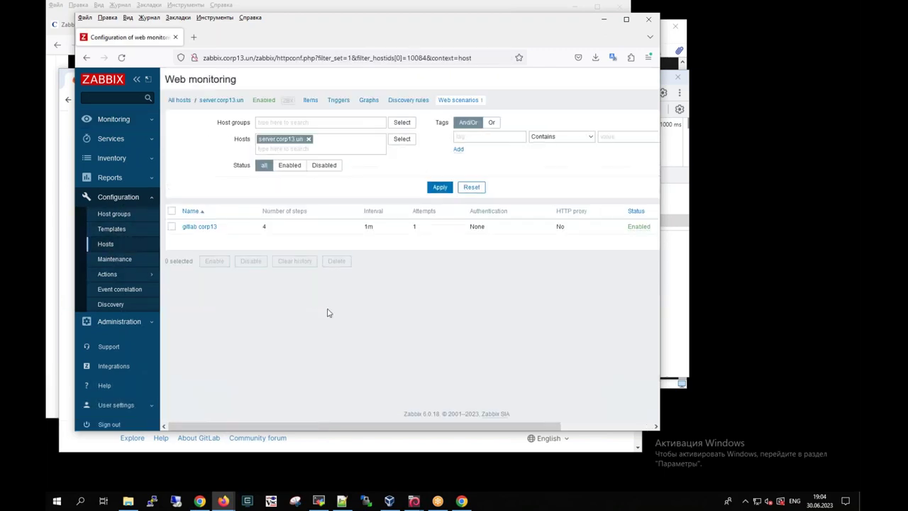
click(208, 228)
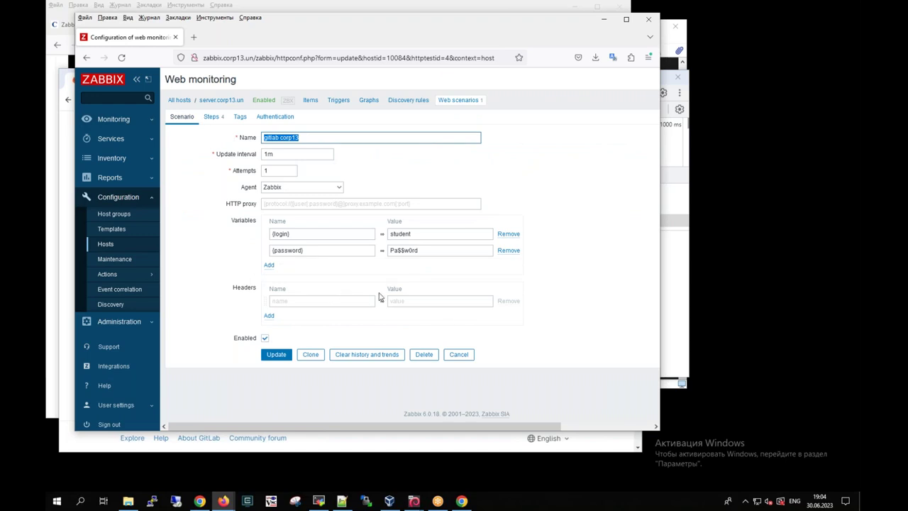
click(212, 118)
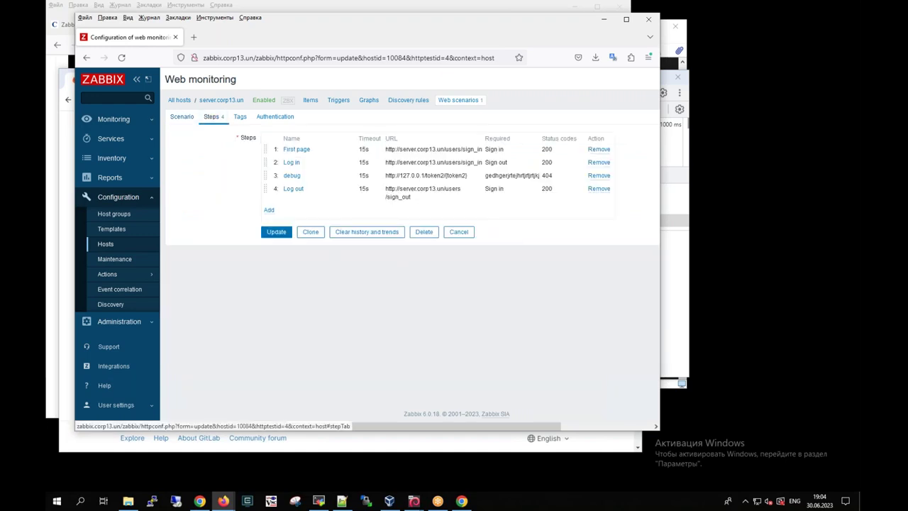
click(599, 176)
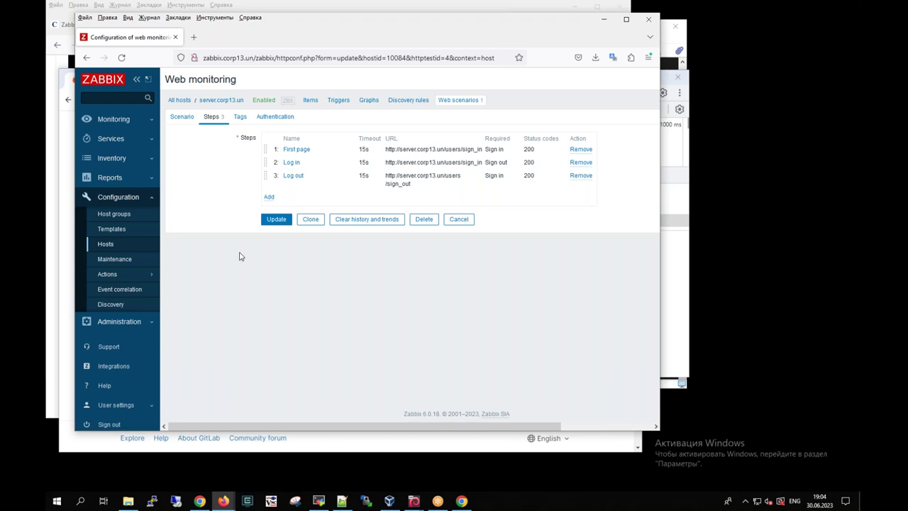
click(276, 221)
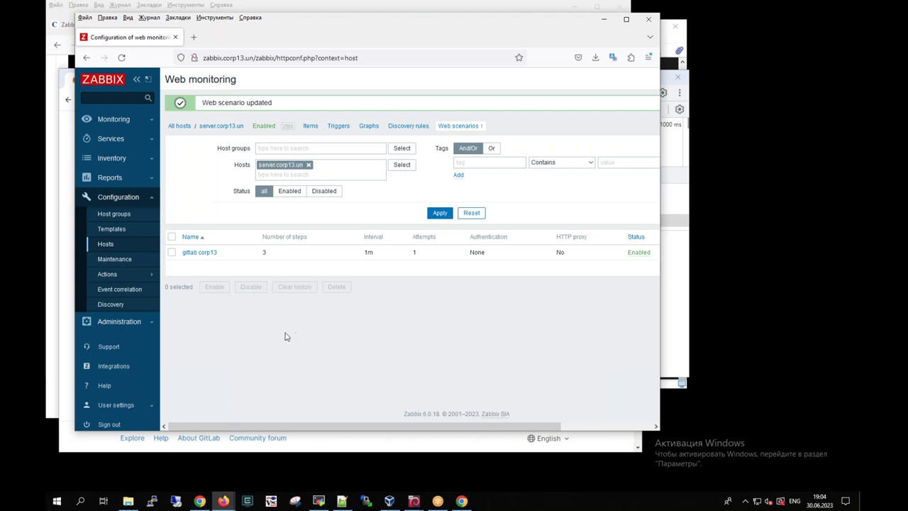
click(111, 141)
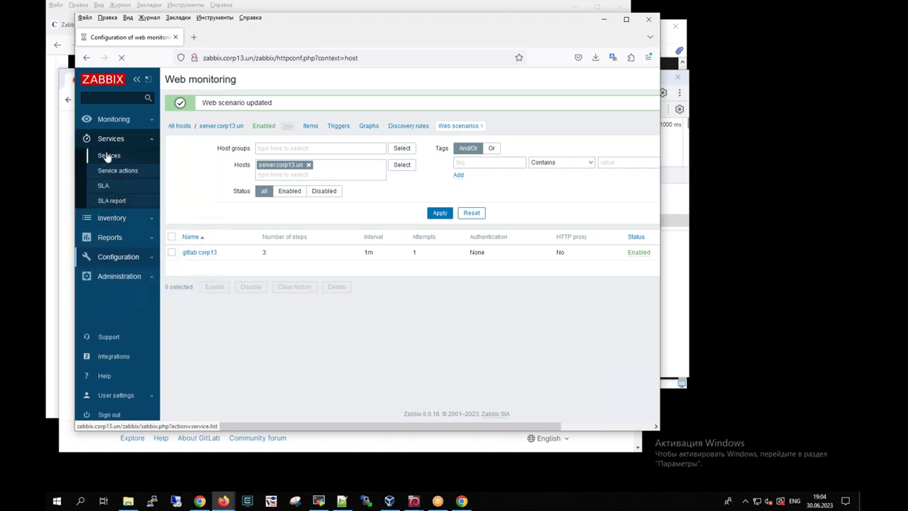
click(108, 156)
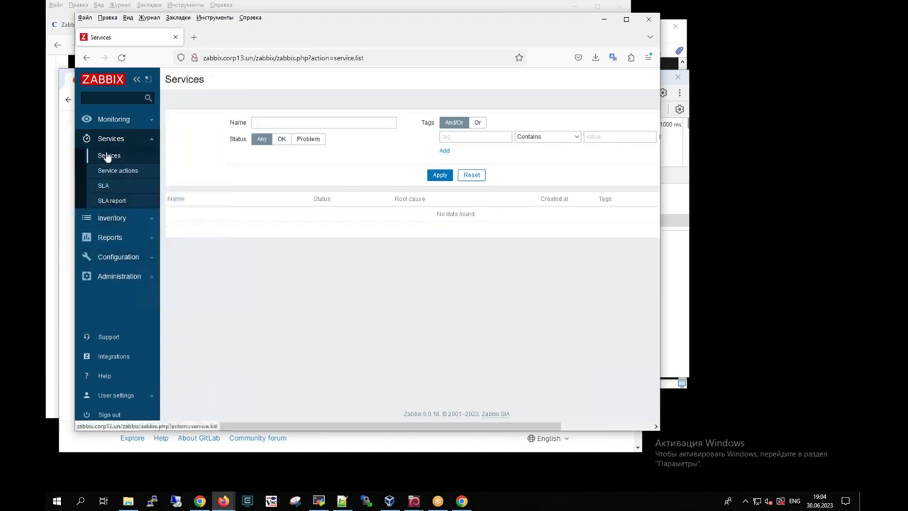
click(117, 259)
click(105, 244)
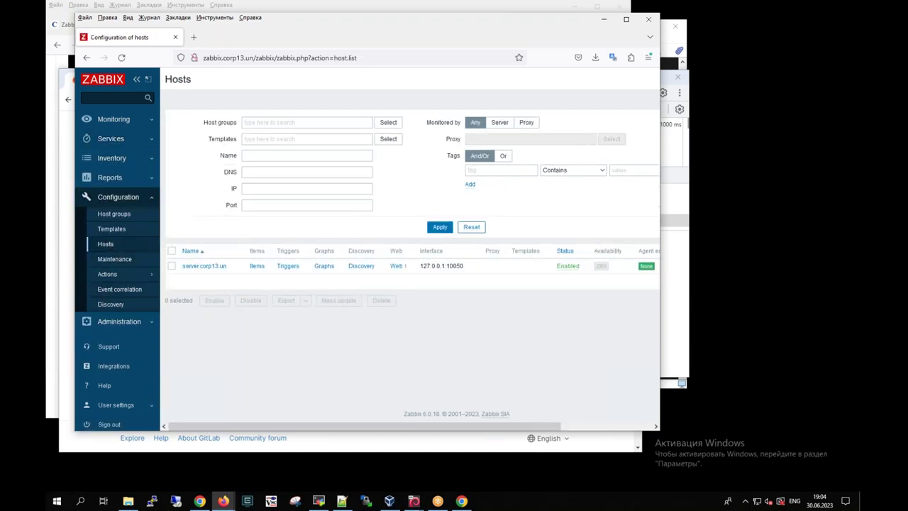
Open the latest monitoring data and examine the response code of the gitlab corp13 scenario's Log out step
click(100, 121)
click(121, 183)
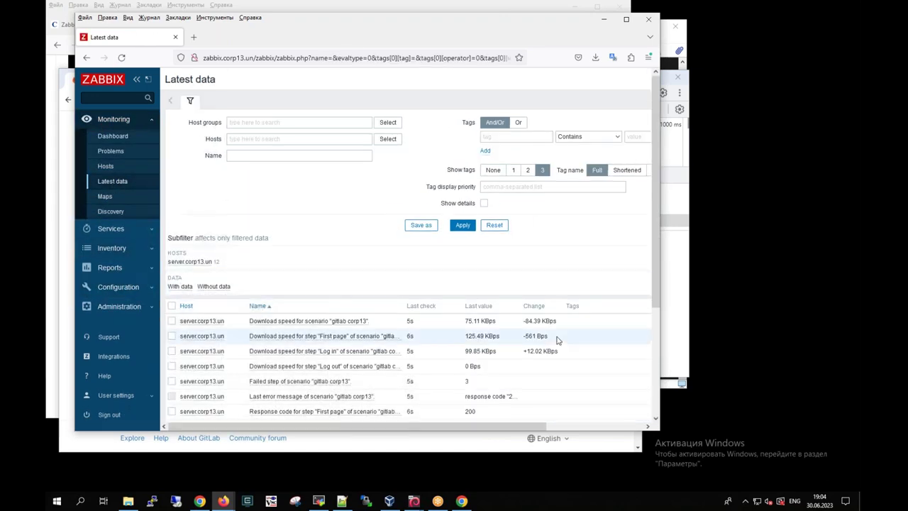
drag(653, 224, 653, 312)
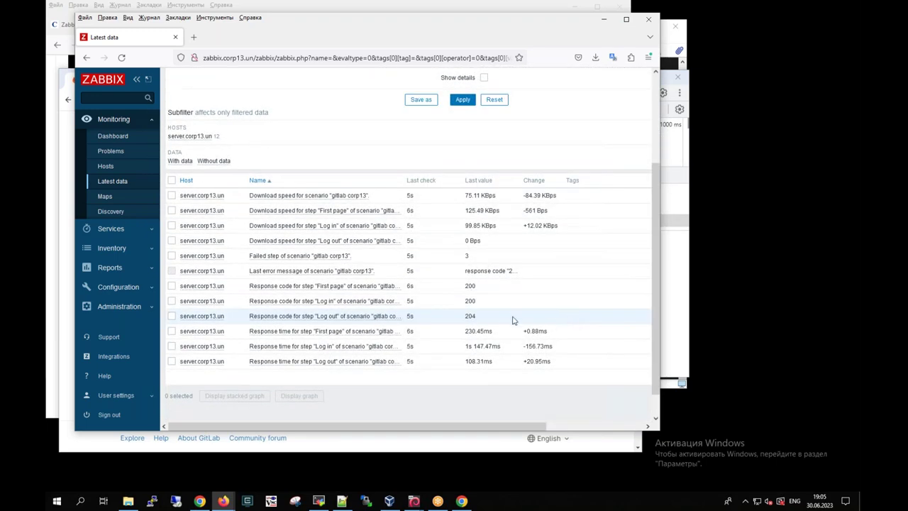
double_click(470, 316)
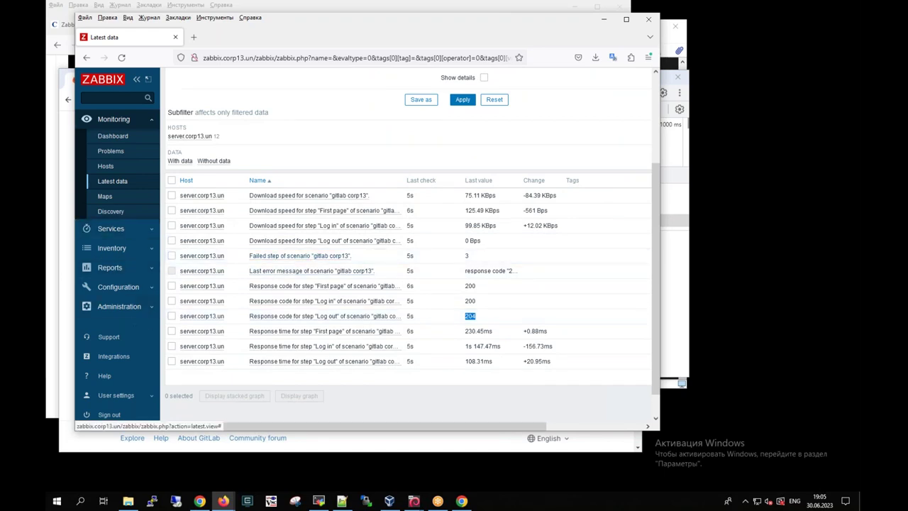
Open the step list of the gitlab corp13 web scenario in the configuration of host server.corp13.un
click(92, 287)
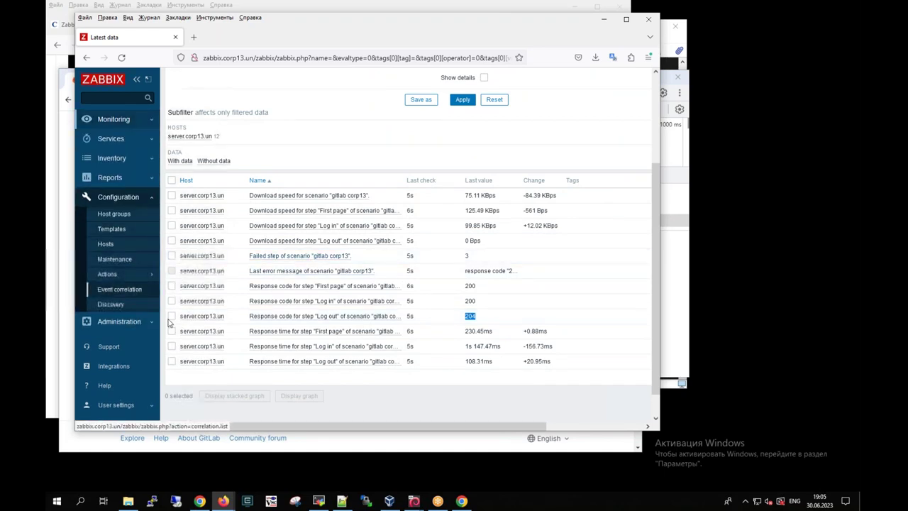
click(108, 250)
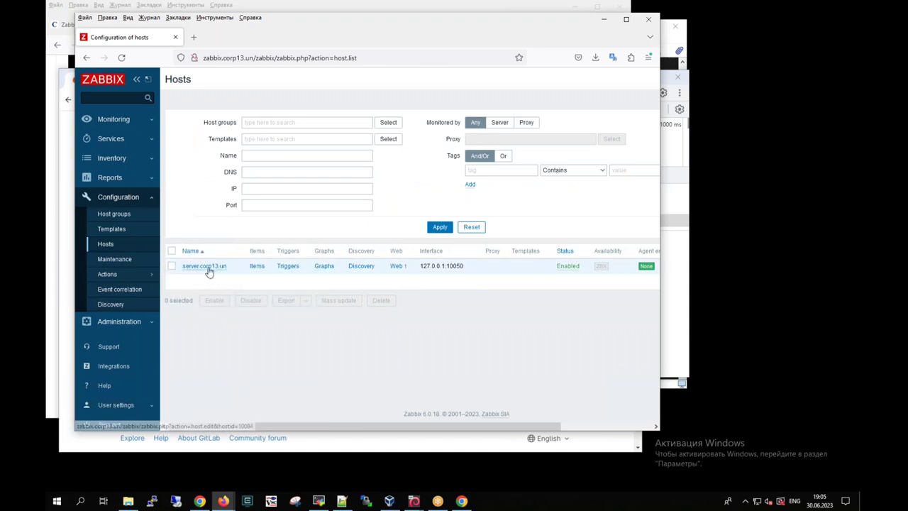
click(208, 268)
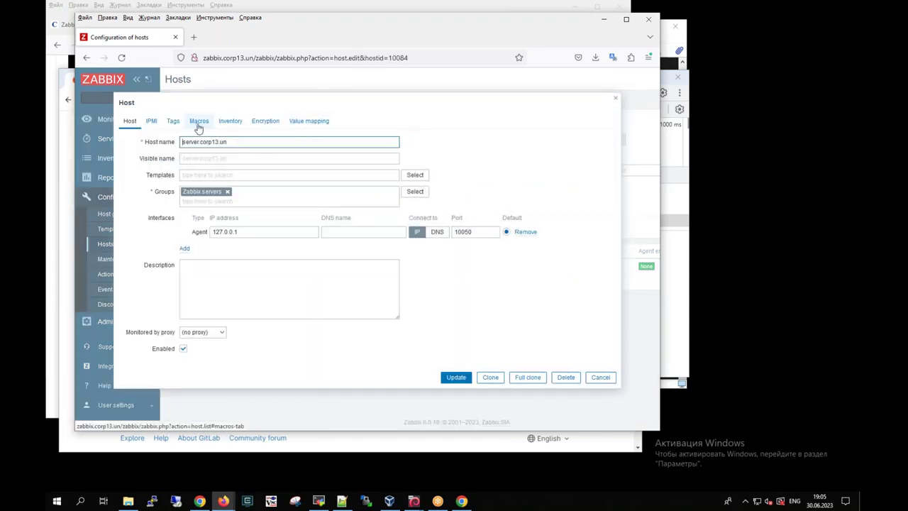
click(599, 377)
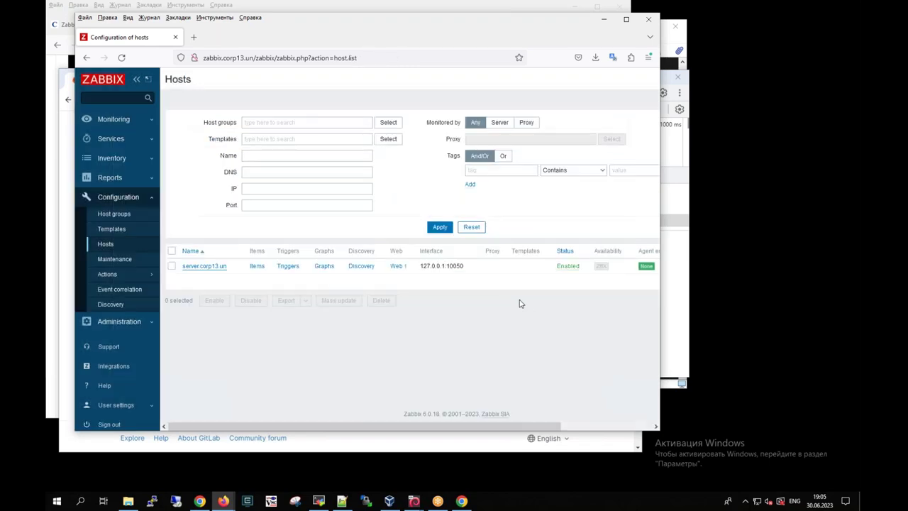
click(395, 265)
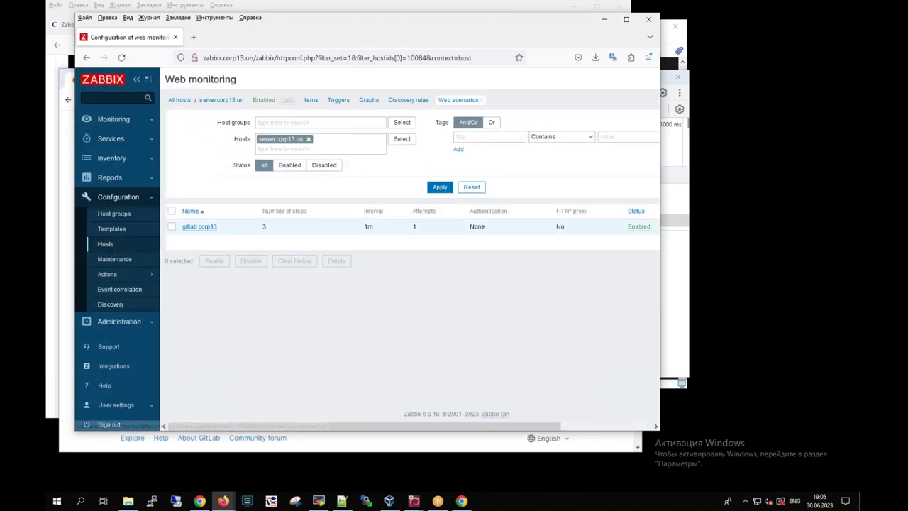
click(199, 226)
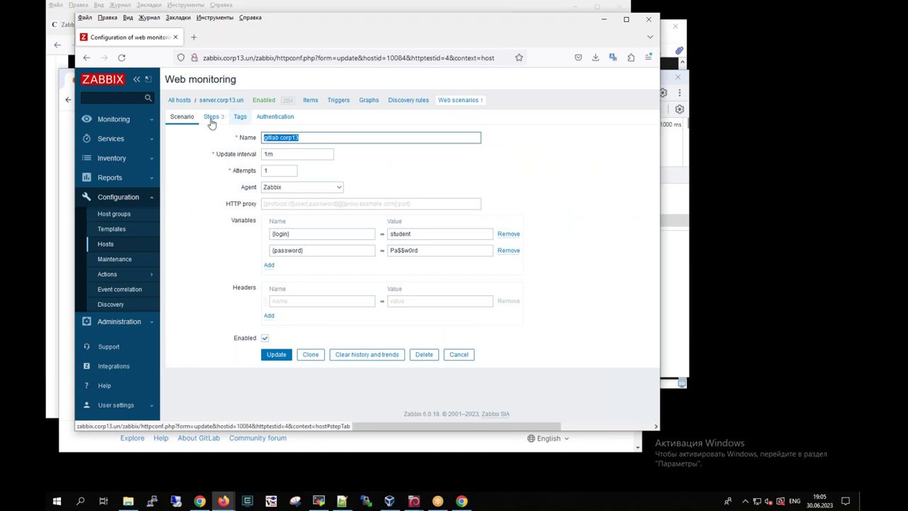
click(211, 118)
Clear the Log out step's required string, set its required status code to 204, and apply the step changes
click(291, 179)
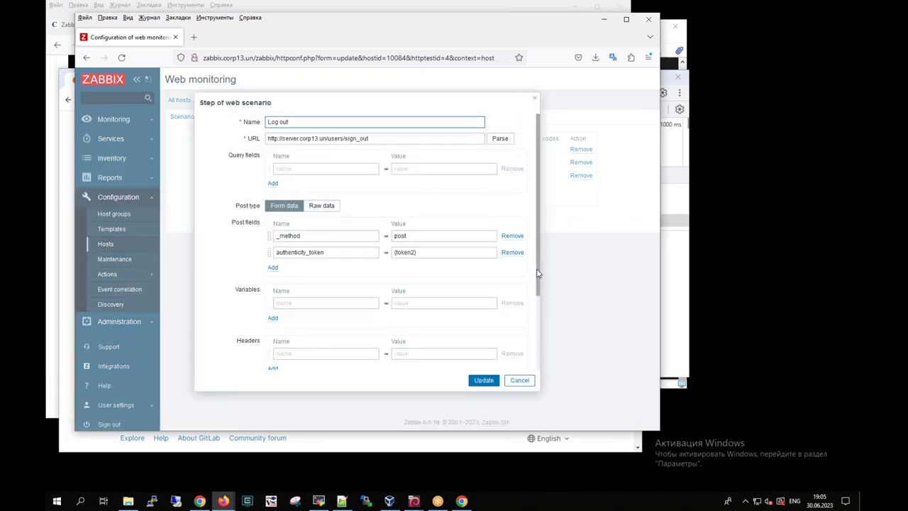
scroll(536, 276, down, 3)
triple_click(308, 347)
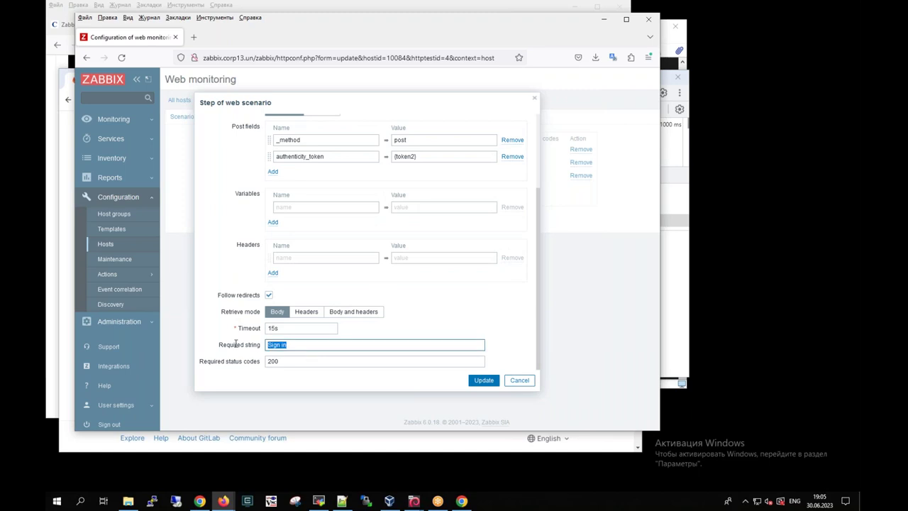
key(BackSpace)
click(297, 362)
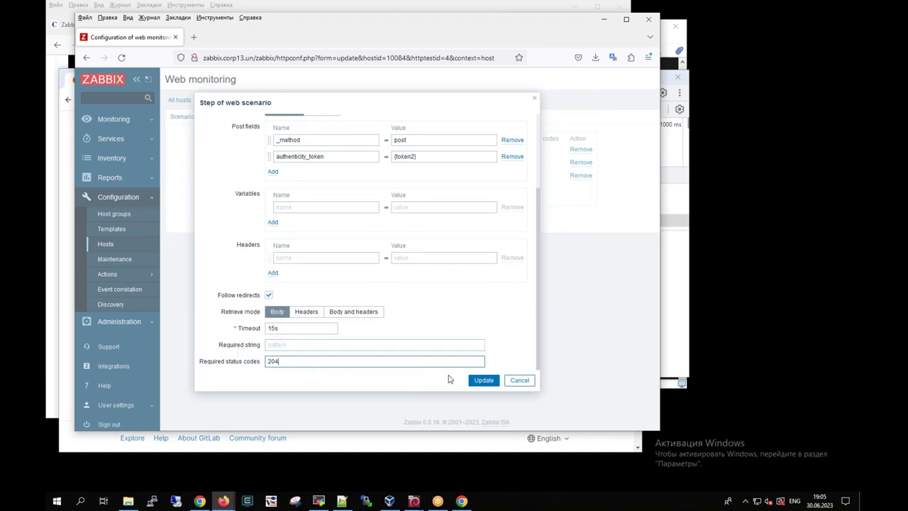
click(484, 381)
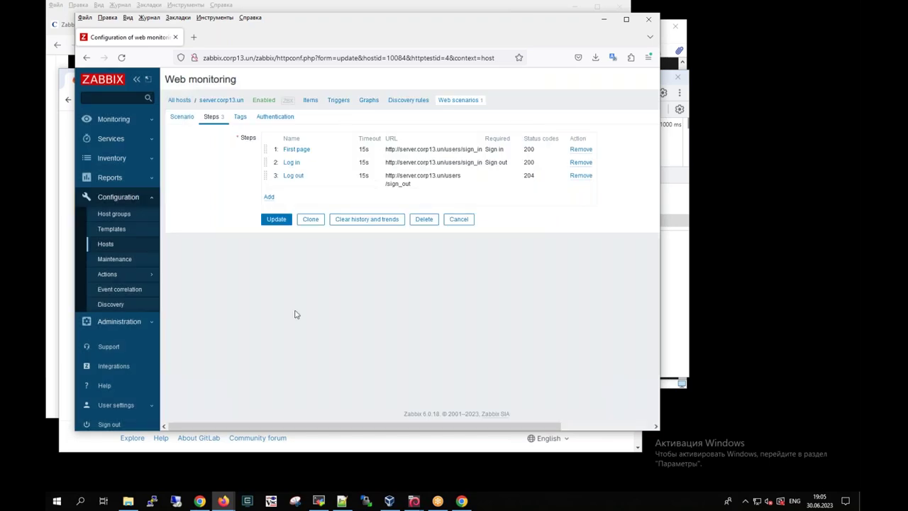
Recheck the Log out step's settings and save the gitlab corp13 web scenario
click(291, 176)
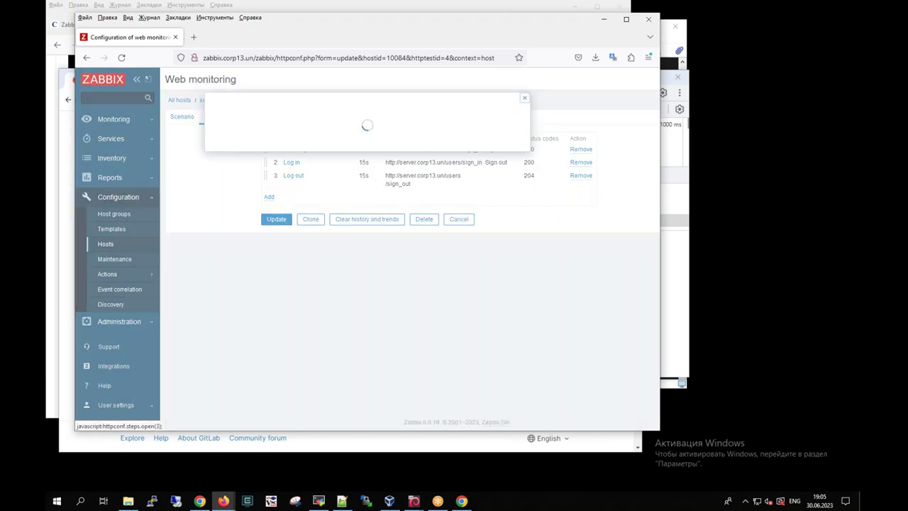
drag(542, 283, 535, 370)
click(484, 380)
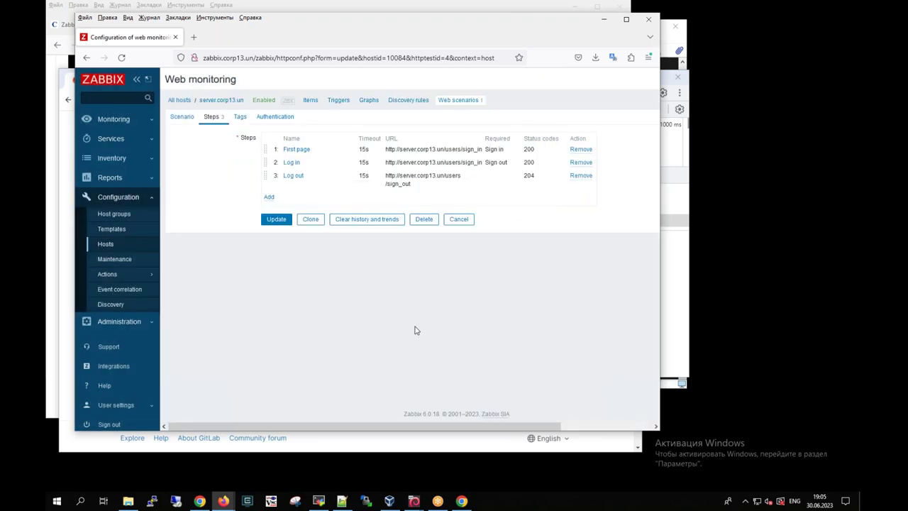
click(276, 219)
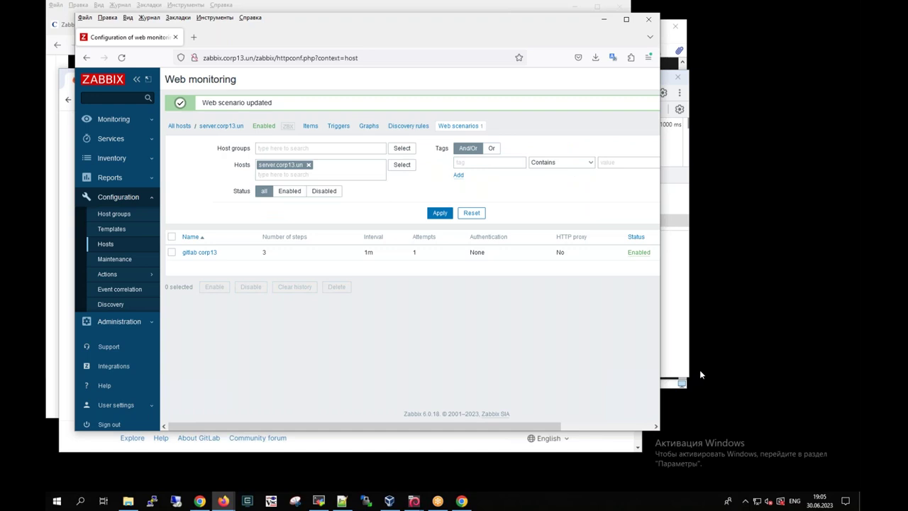
click(856, 342)
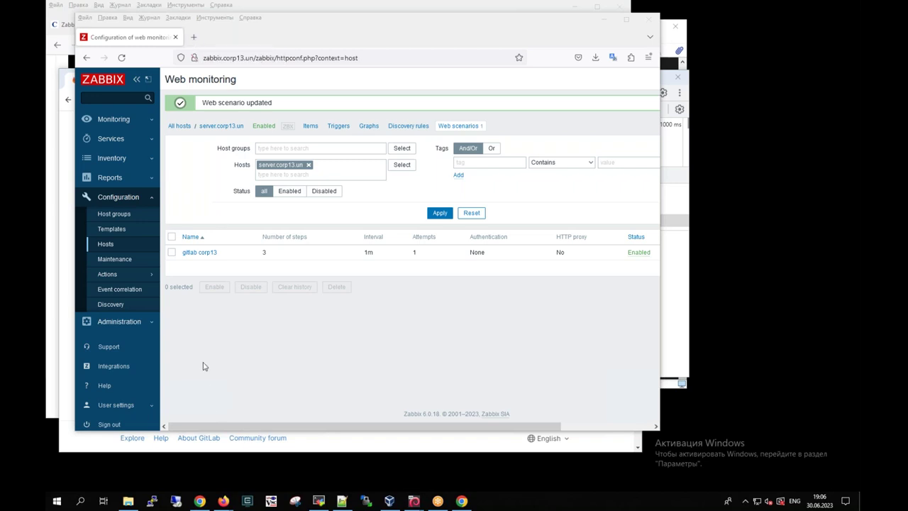
Open wikival.bmstu.ru in a new browser tab and look through its webinar link, news and courses sections
click(197, 41)
text(wikival.bmstu.ru/)
key(Return)
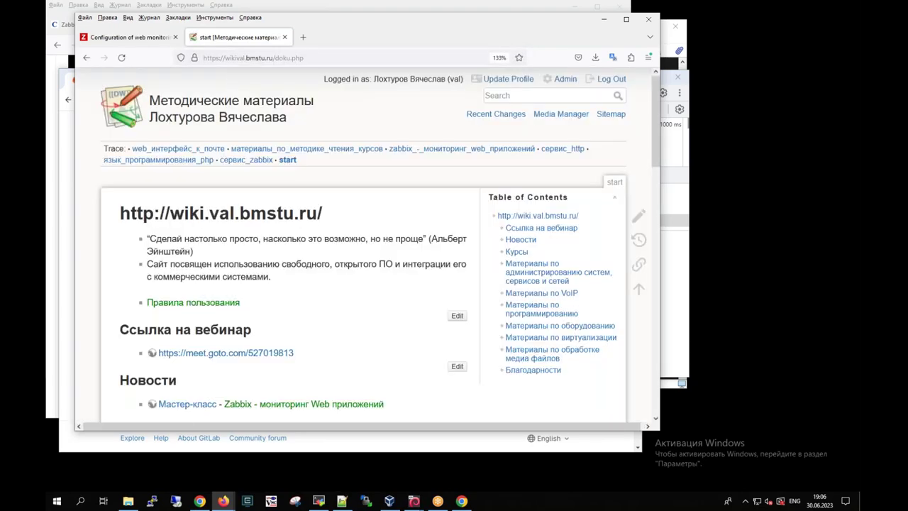
scroll(256, 173, down, 3)
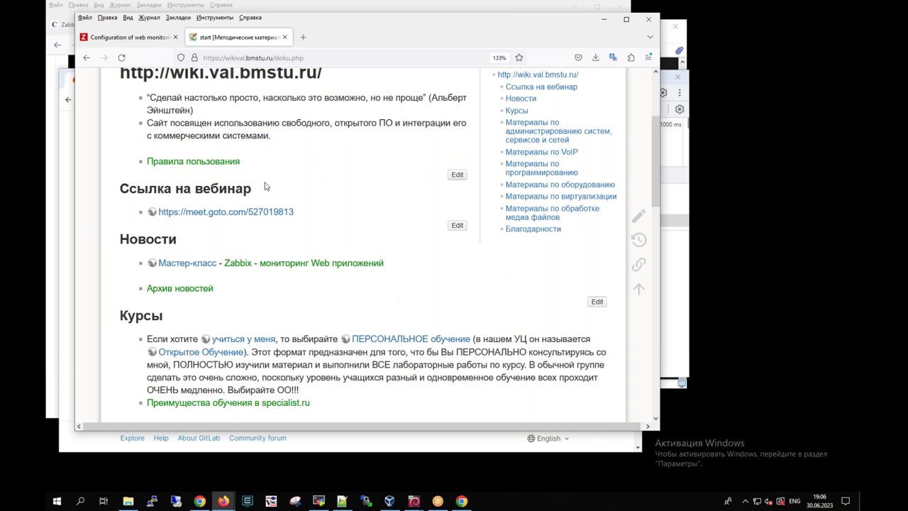
scroll(269, 187, down, 3)
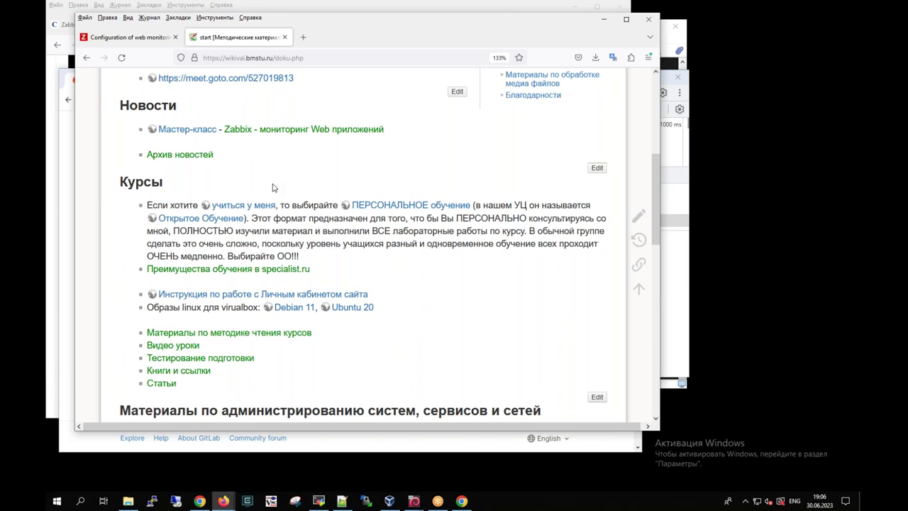
mouse_move(188, 336)
mouse_down()
mouse_move(149, 335)
mouse_move(131, 352)
mouse_move(185, 352)
mouse_move(196, 337)
mouse_up()
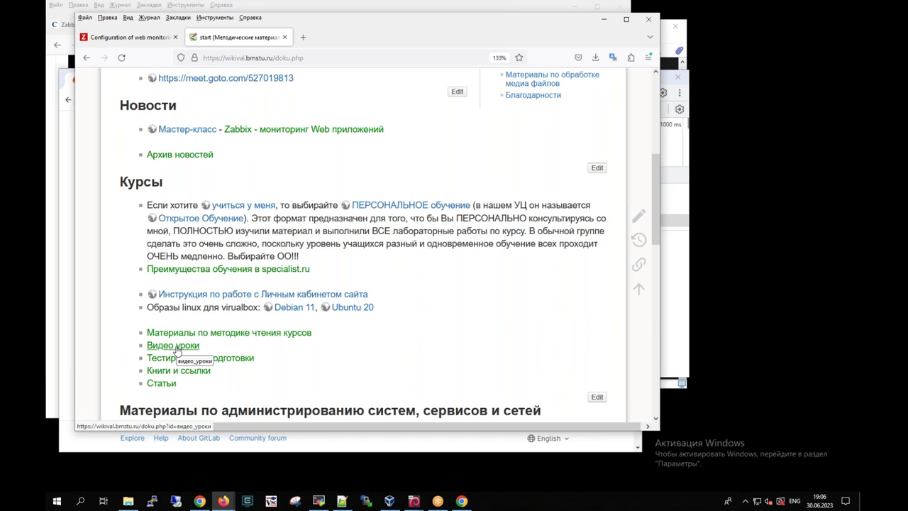
Open the wiki's video lessons page (Видео уроки) and look through its lists, including the Zabbix and Cisco sections
click(175, 347)
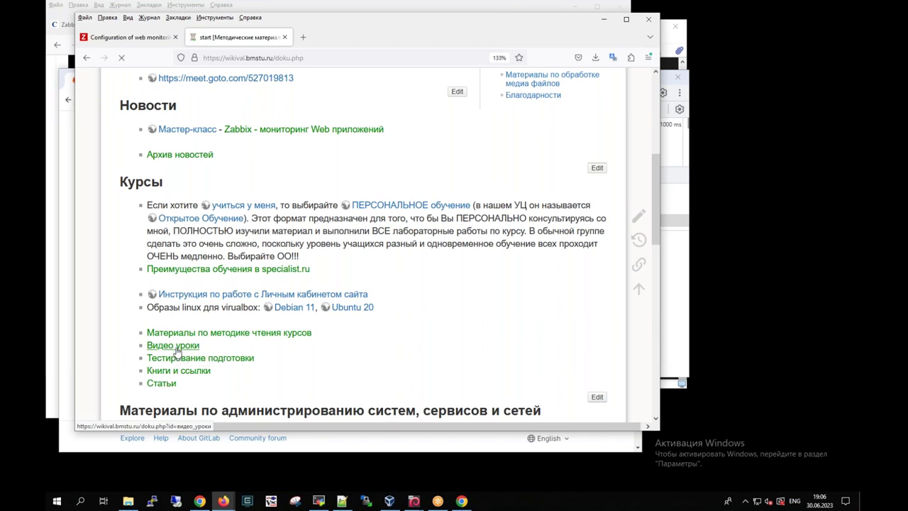
scroll(190, 343, down, 10)
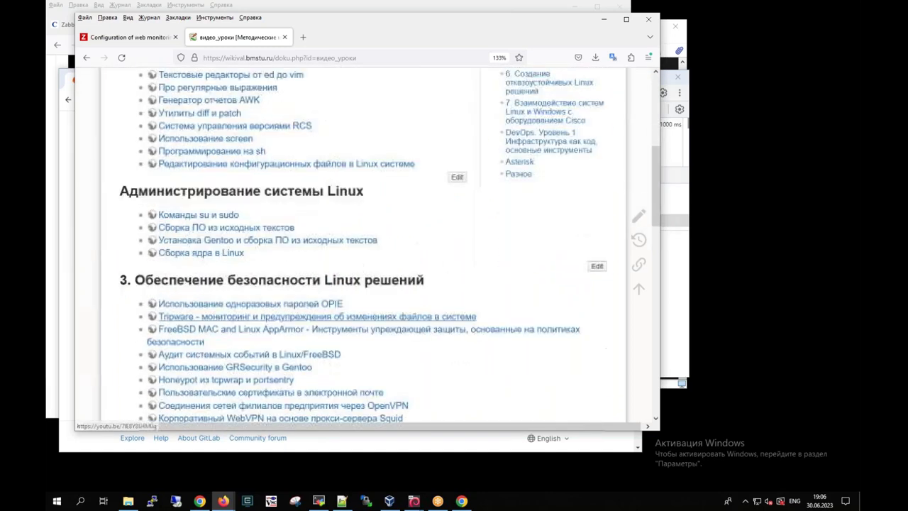
scroll(178, 328, down, 6)
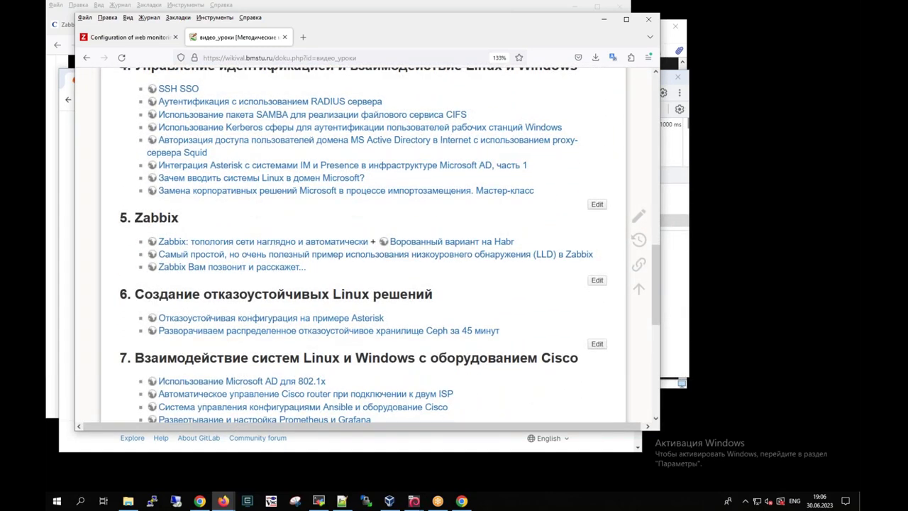
scroll(192, 343, down, 2)
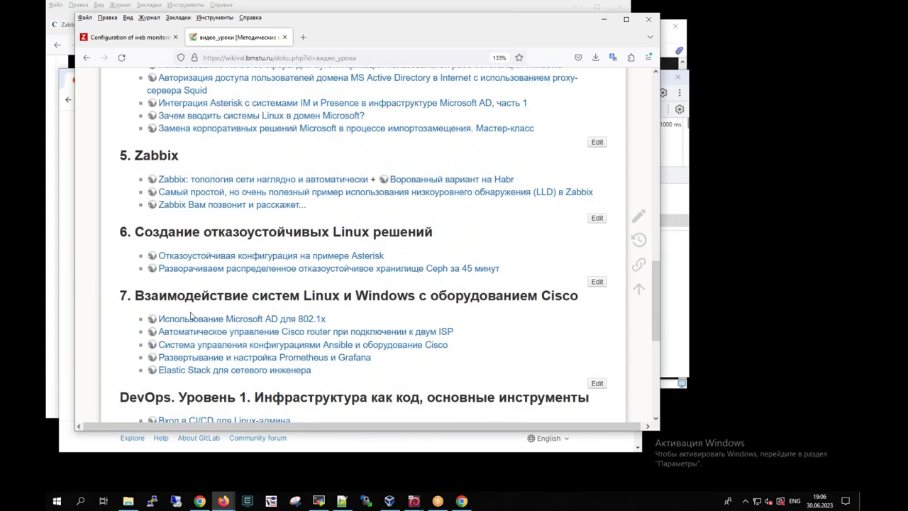
Return from the video lessons page to the wiki's start page with the webinar link and news
mouse_move(170, 196)
mouse_down()
mouse_move(139, 212)
mouse_move(188, 222)
mouse_move(314, 207)
mouse_move(174, 197)
mouse_up()
scroll(219, 332, up, 15)
click(134, 116)
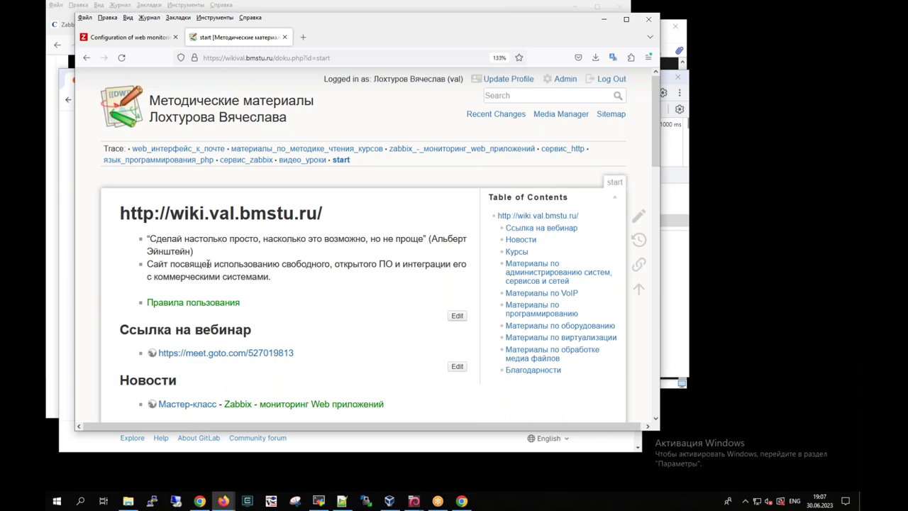
click(742, 382)
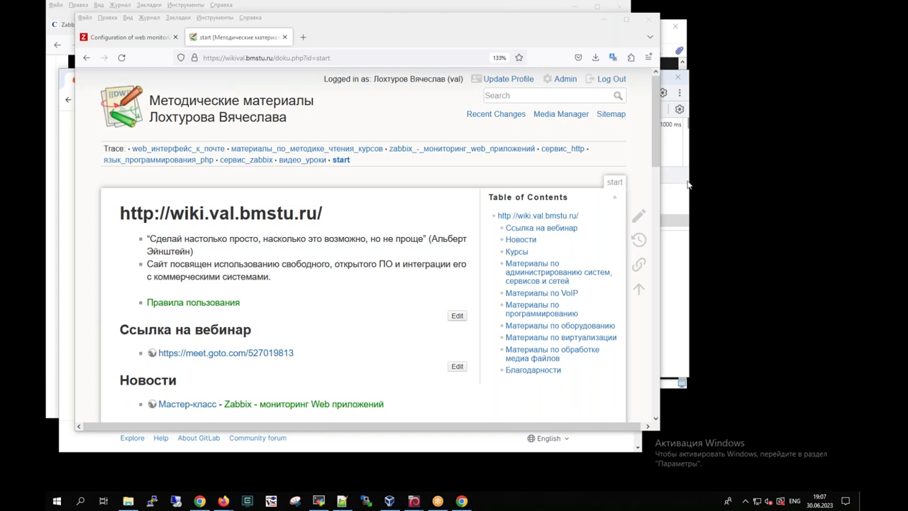
Switch back to Zabbix and open the monitoring Latest data page
key(ctrl+Page_Up)
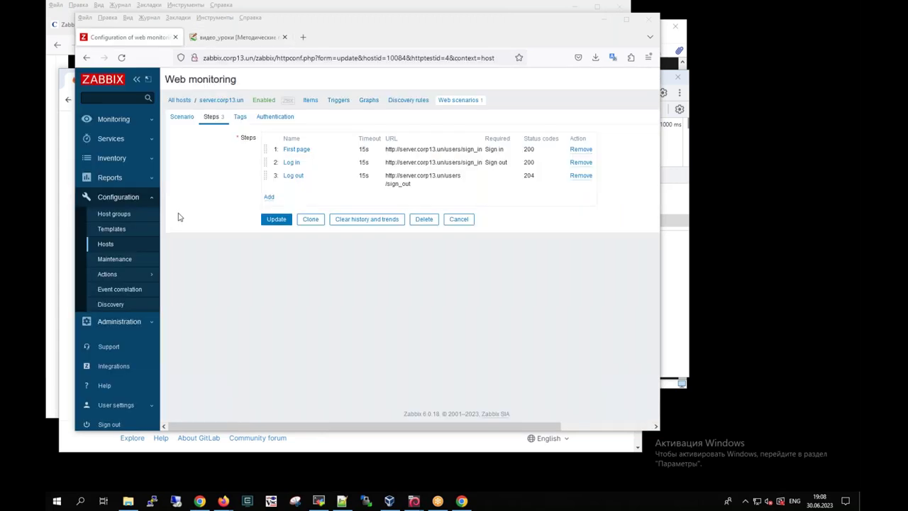
click(110, 122)
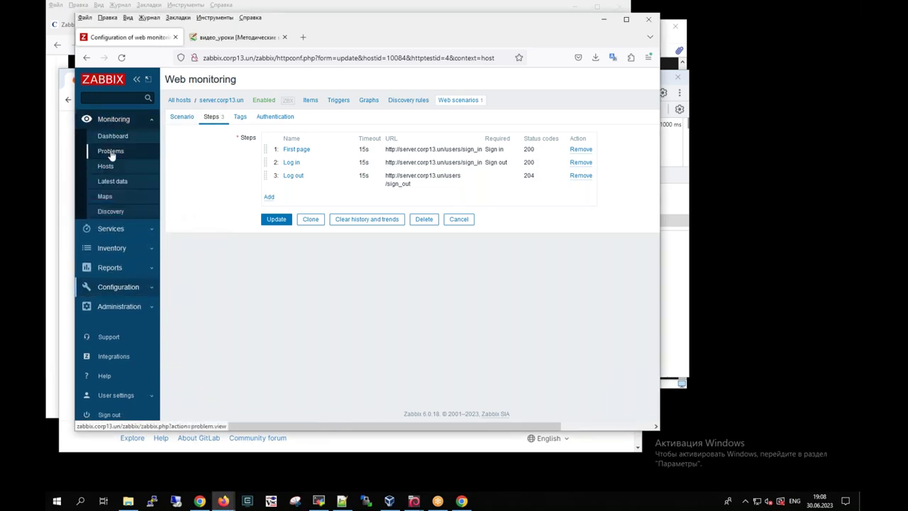
click(111, 182)
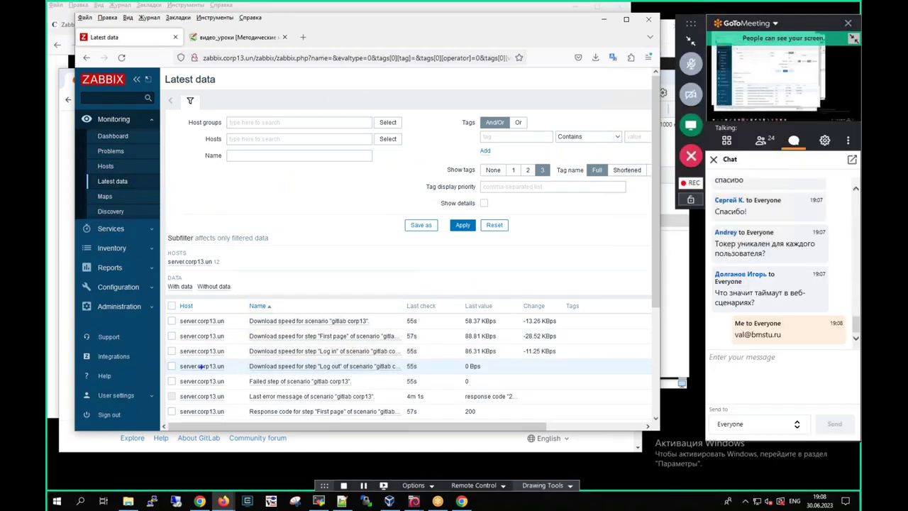
Circle the failed step item of scenario "gitlab corp13", clear the annotation, and review the response codes and times of its steps
mouse_move(196, 373)
mouse_down()
mouse_move(150, 379)
mouse_move(430, 397)
mouse_move(487, 384)
mouse_move(366, 368)
mouse_move(213, 370)
mouse_up()
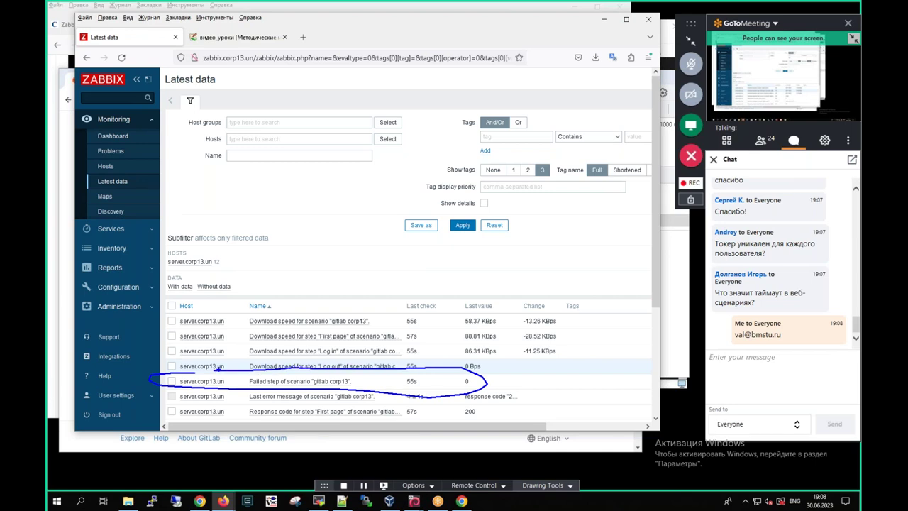
key(Escape)
drag(655, 265, 647, 386)
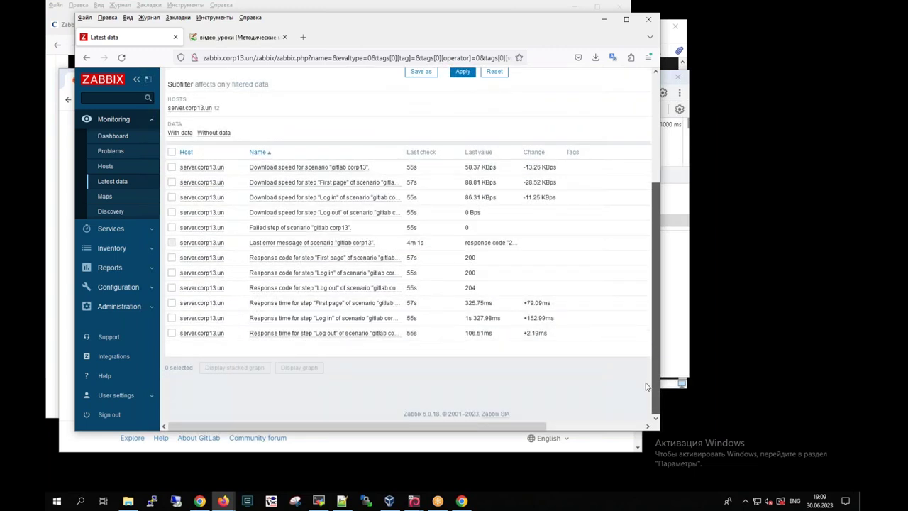